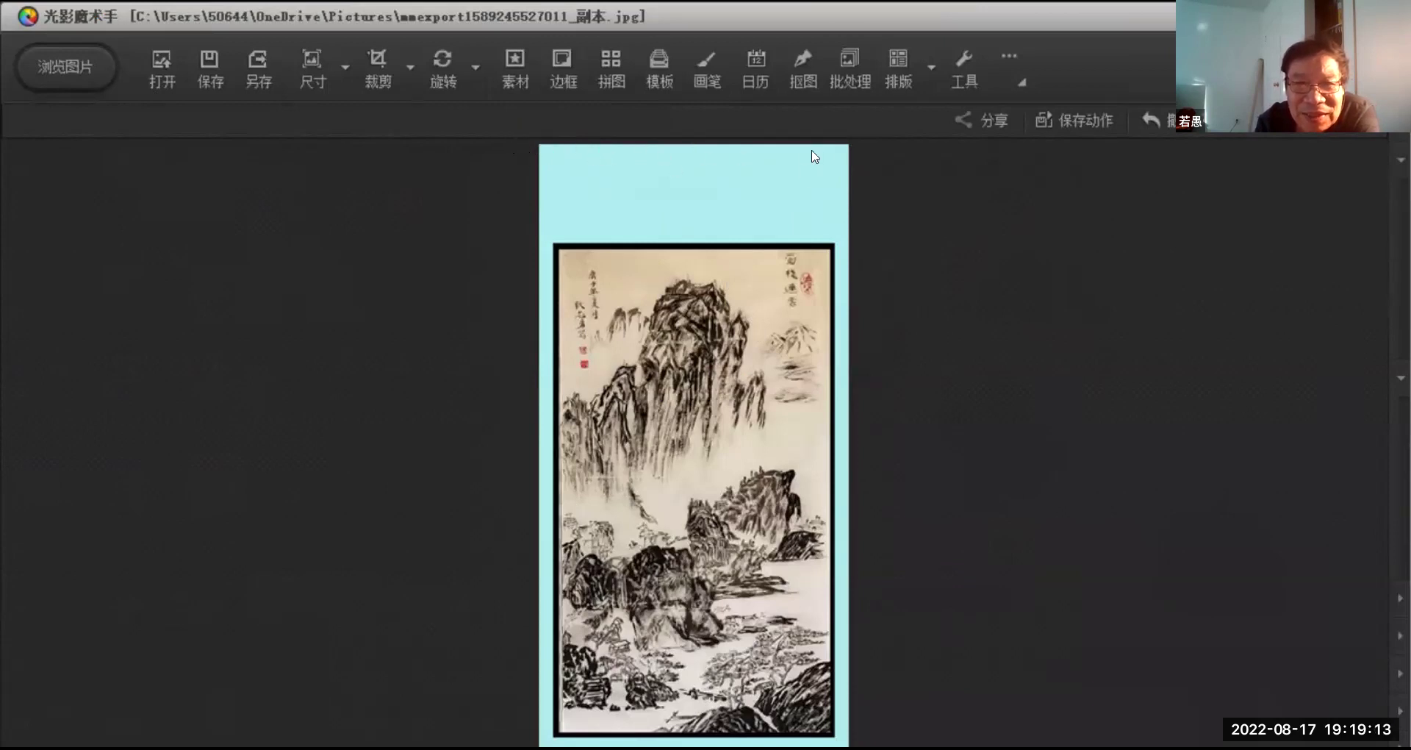
pyautogui.moveTo(646, 71)
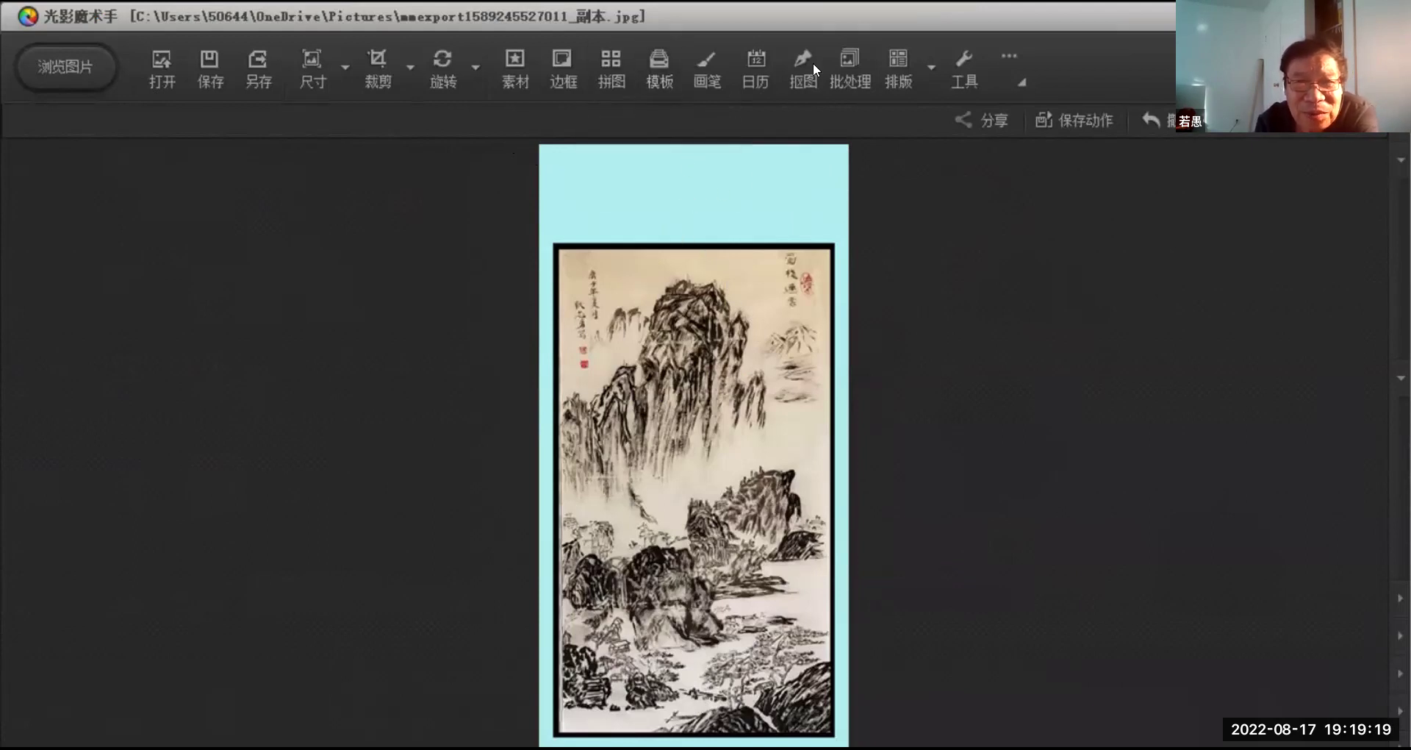
pyautogui.moveTo(800, 45)
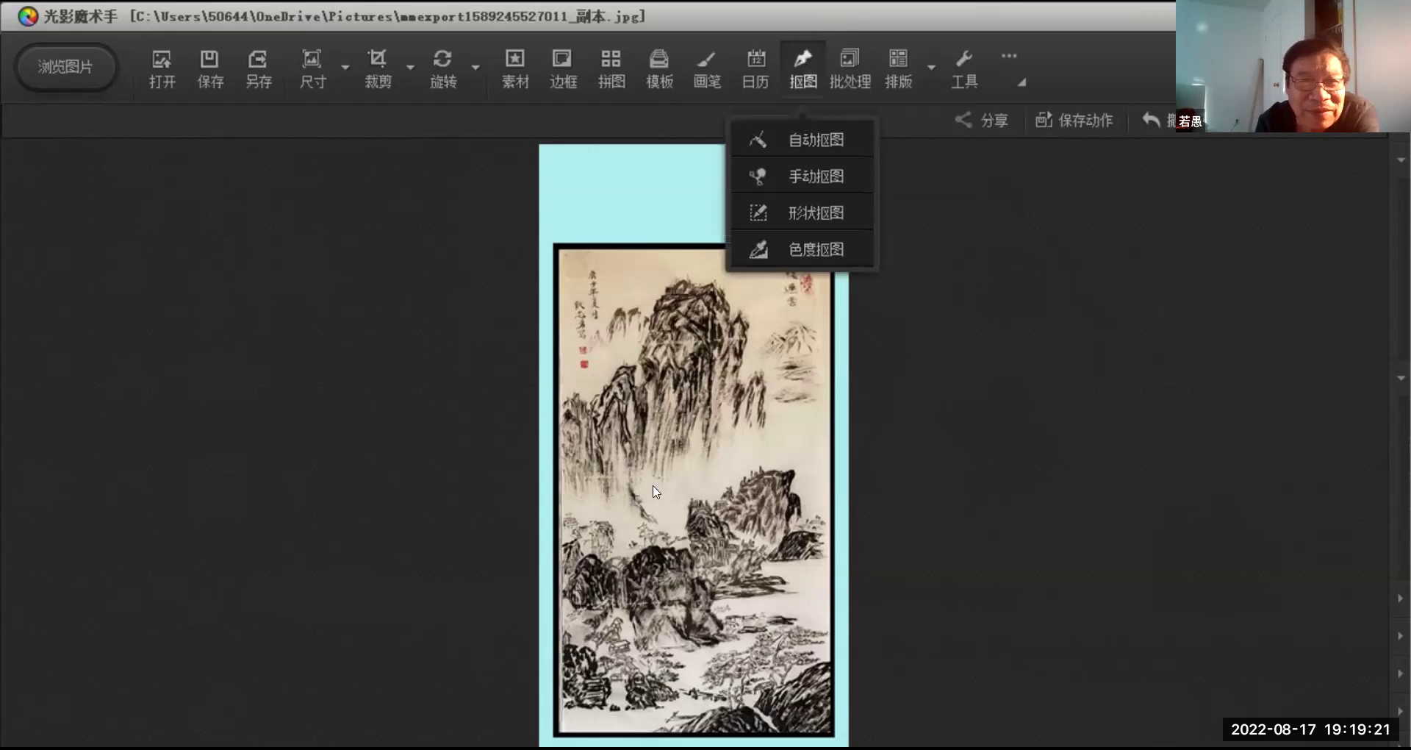
pyautogui.click(253, 68)
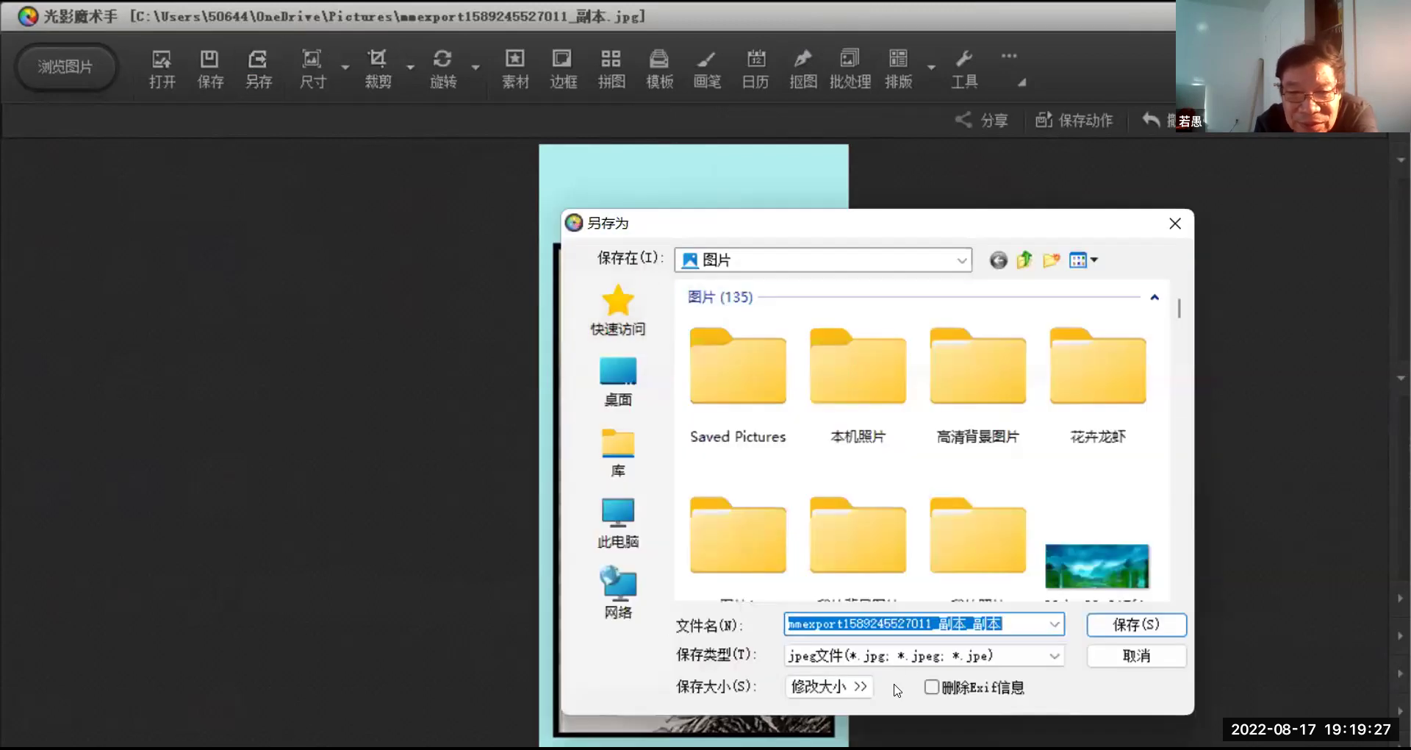
pyautogui.click(1120, 625)
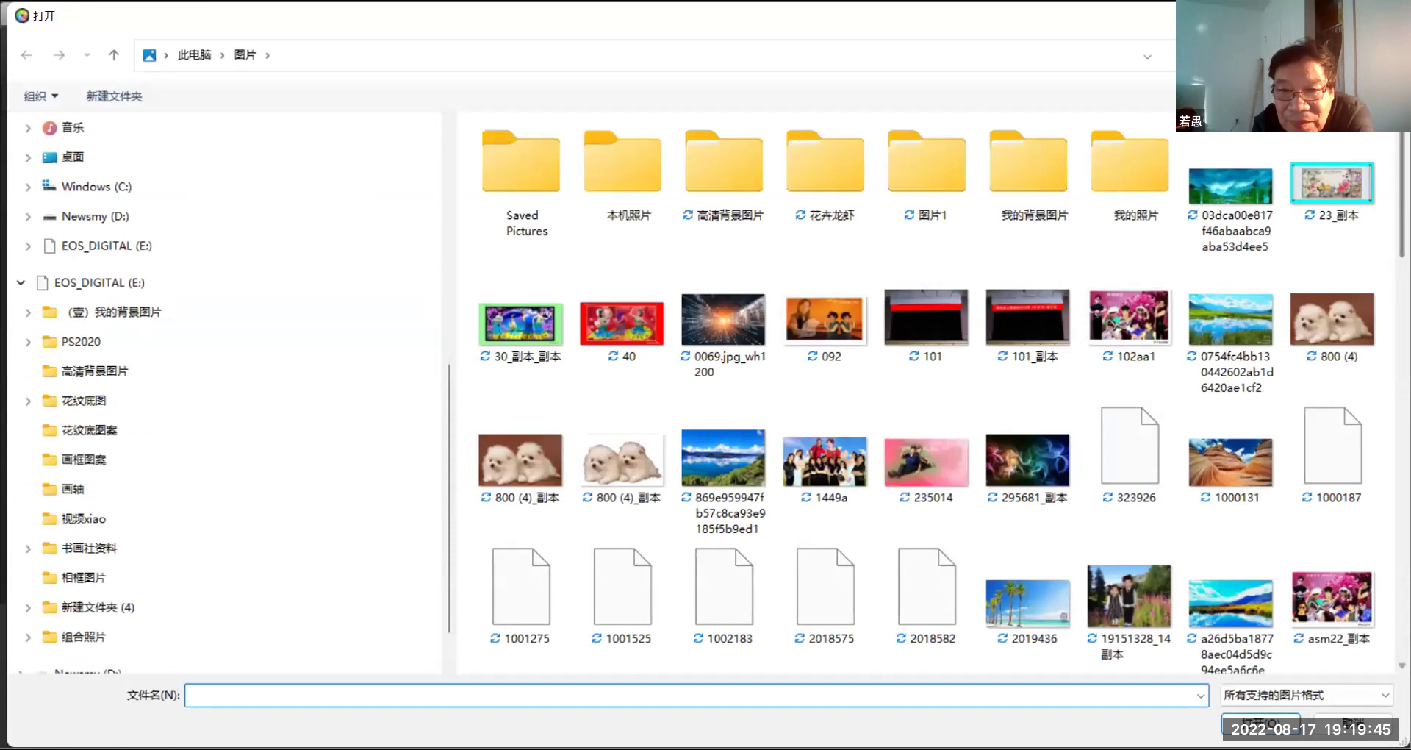
# Open the pale scroll roller image 20 from the 画轴 folder on drive E, showing the folder's files as thumbnails
pyautogui.scroll(-3, 1269, 465)
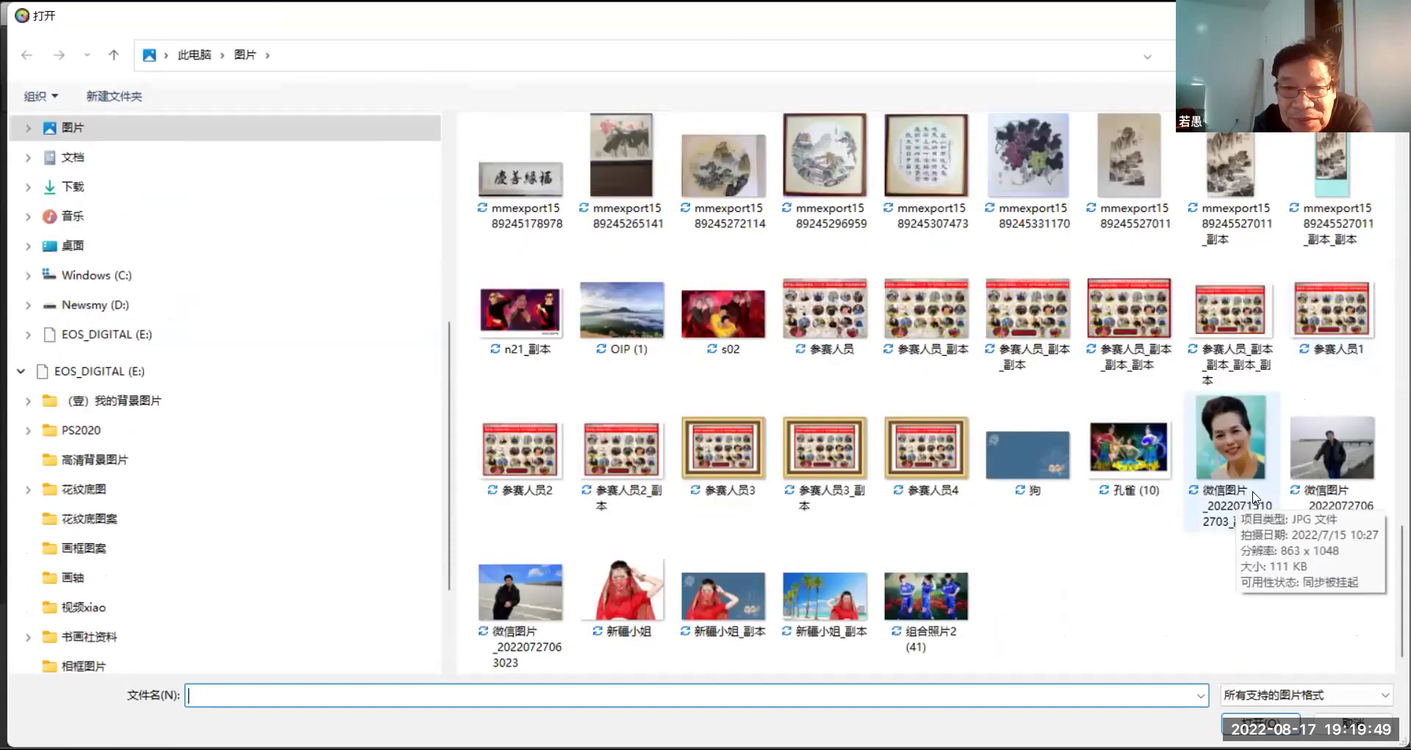
pyautogui.scroll(5, 1254, 497)
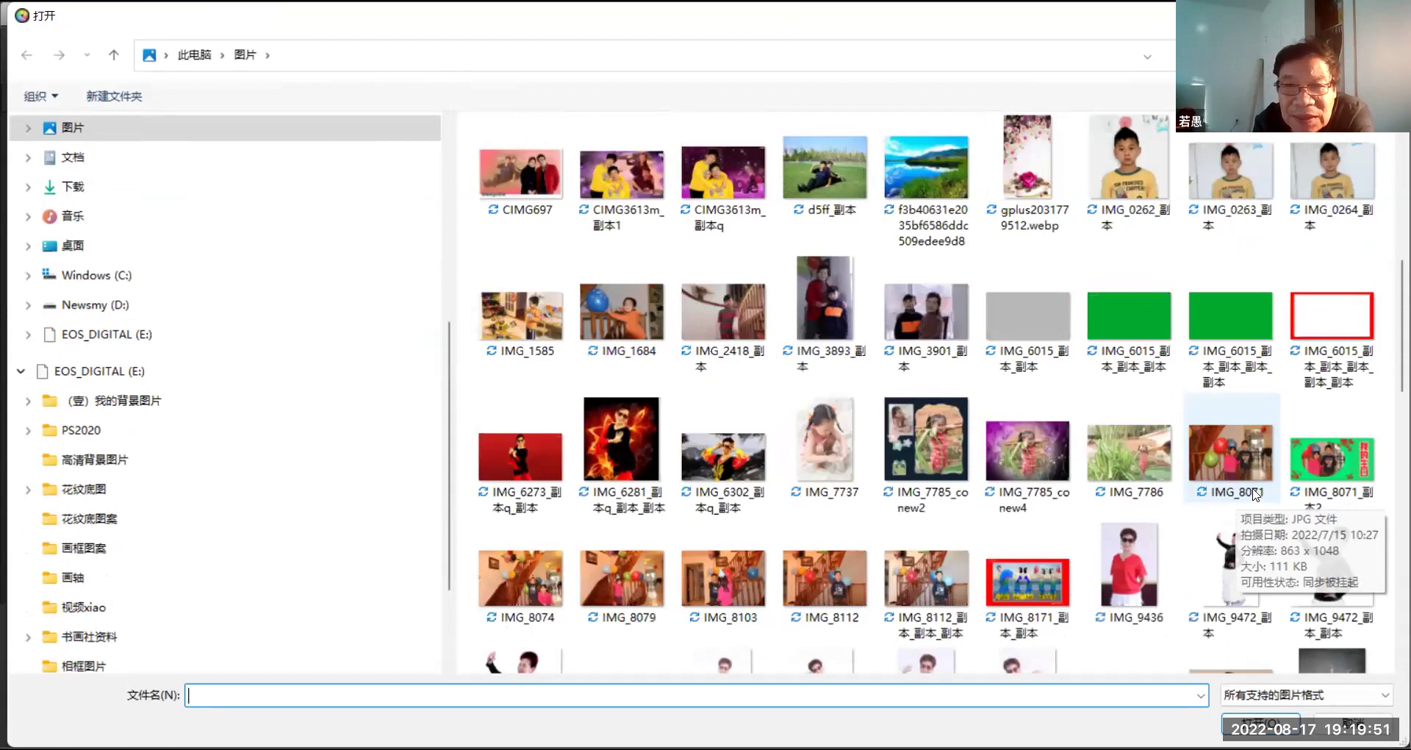
pyautogui.scroll(-3, 1254, 489)
pyautogui.scroll(6, 1254, 486)
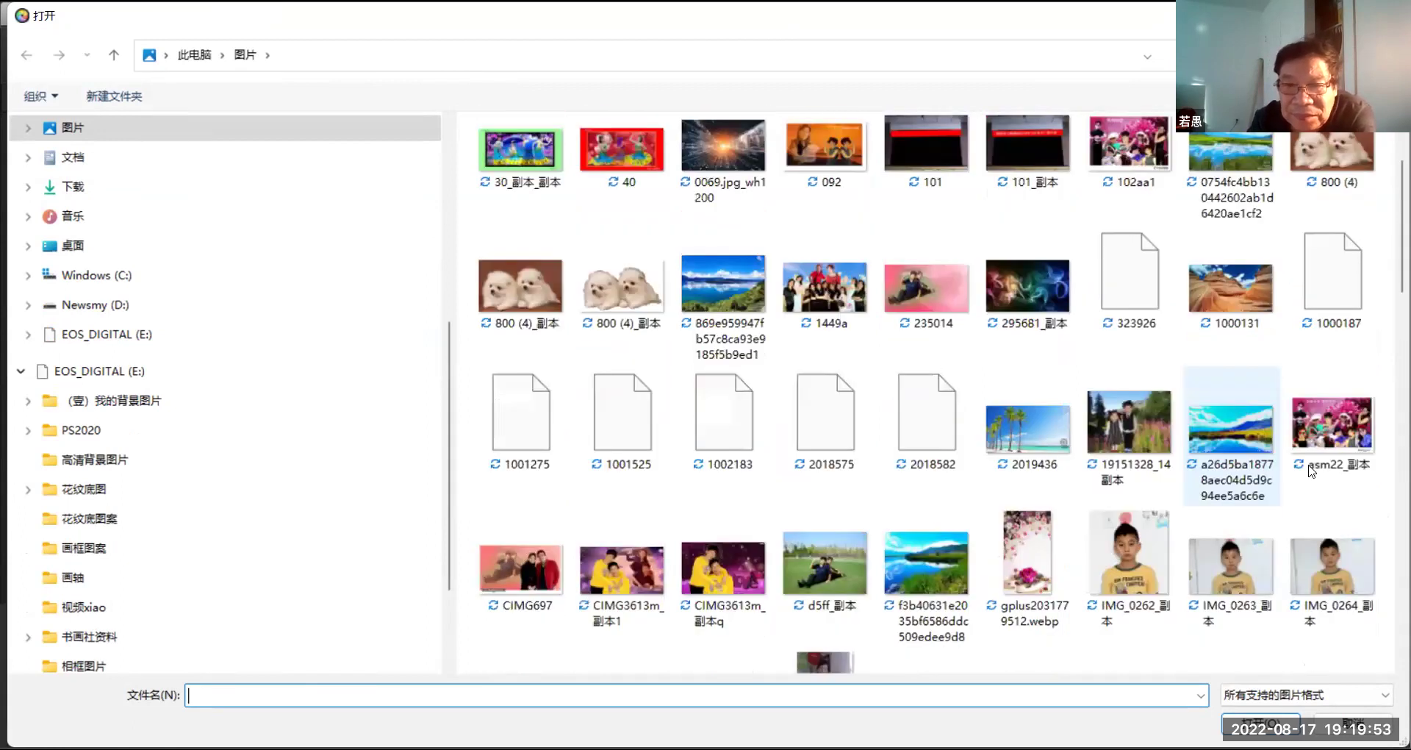
pyautogui.scroll(2, 1312, 470)
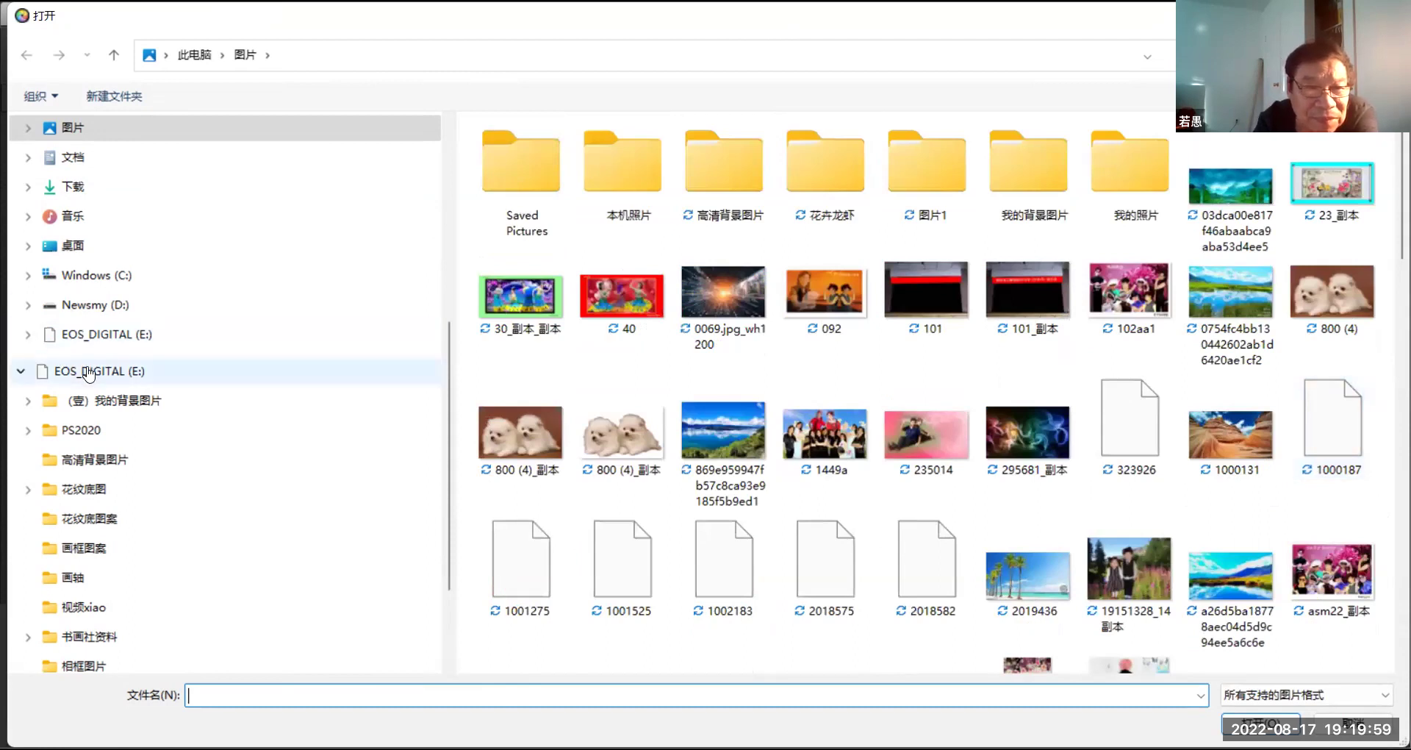
pyautogui.click(68, 584)
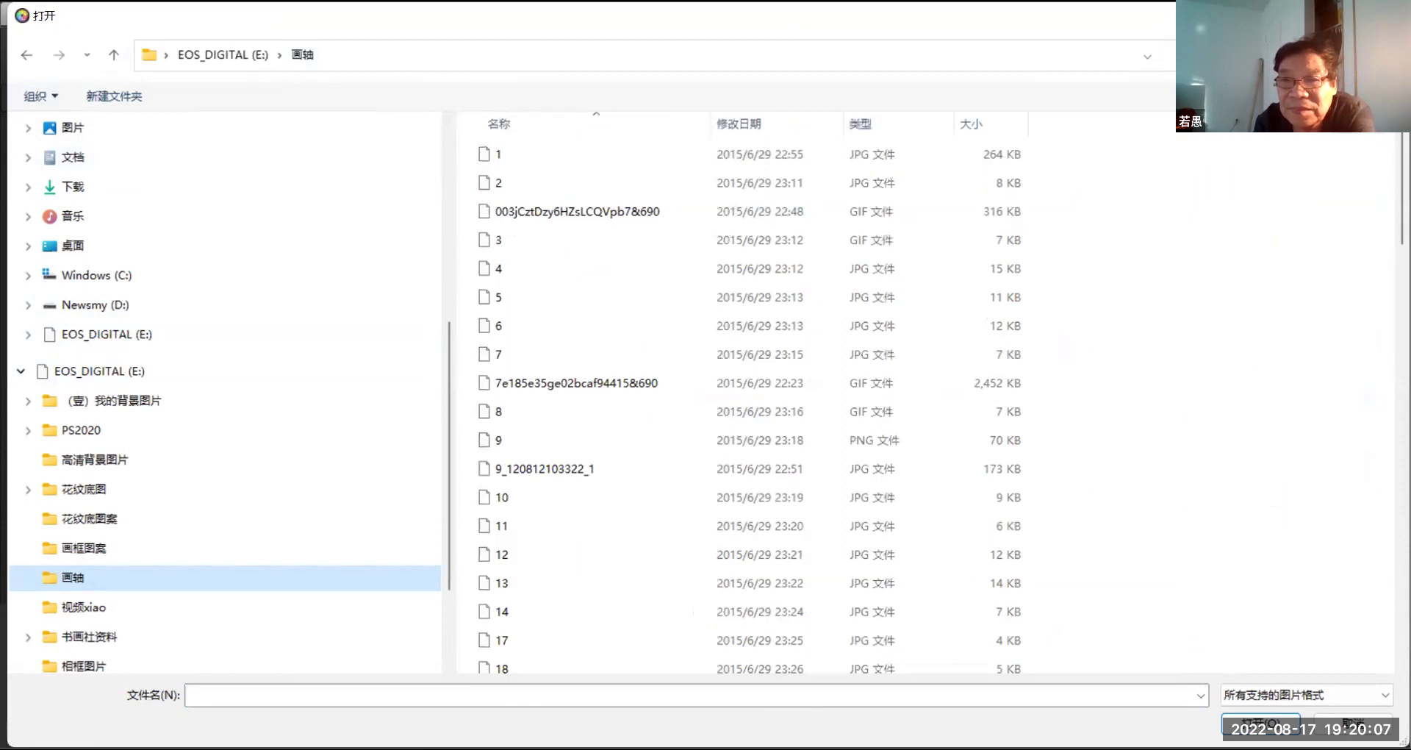
pyautogui.click(1375, 96)
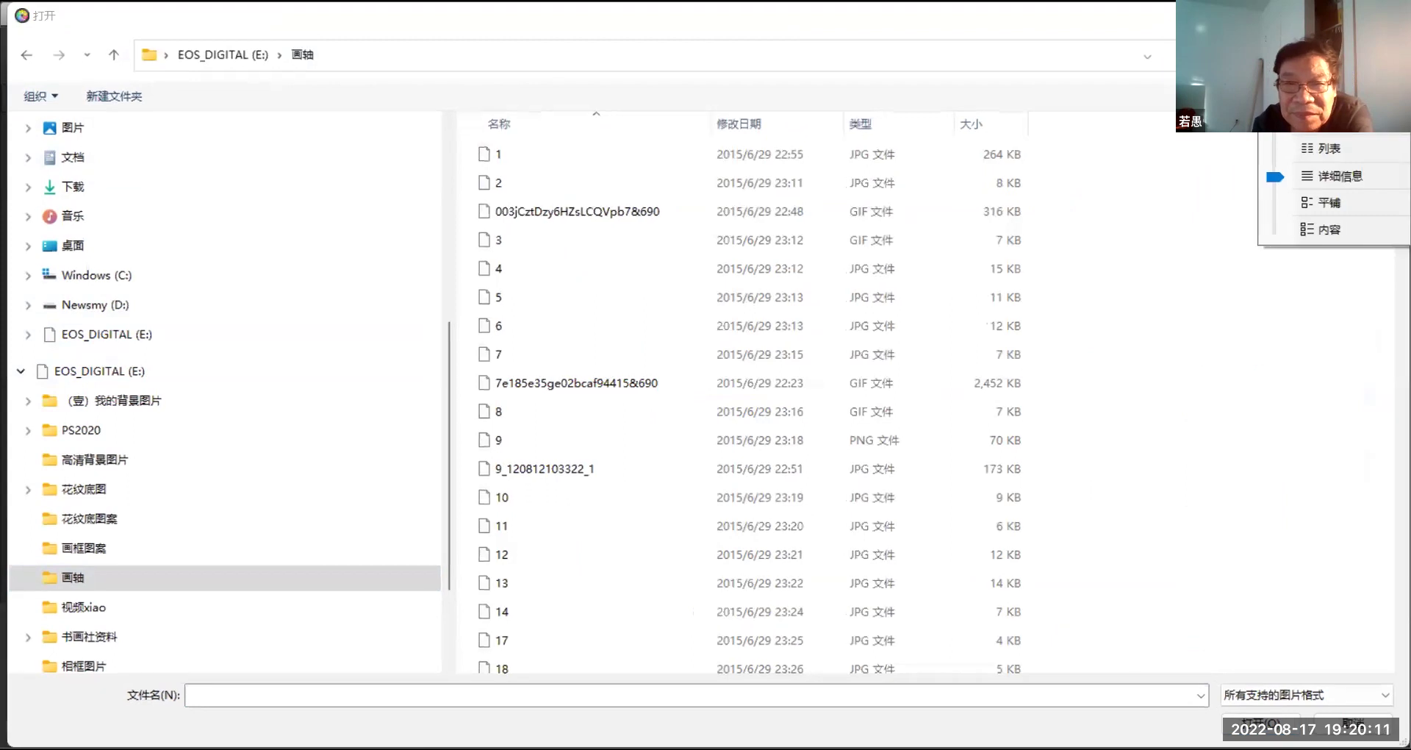
pyautogui.click(1316, 68)
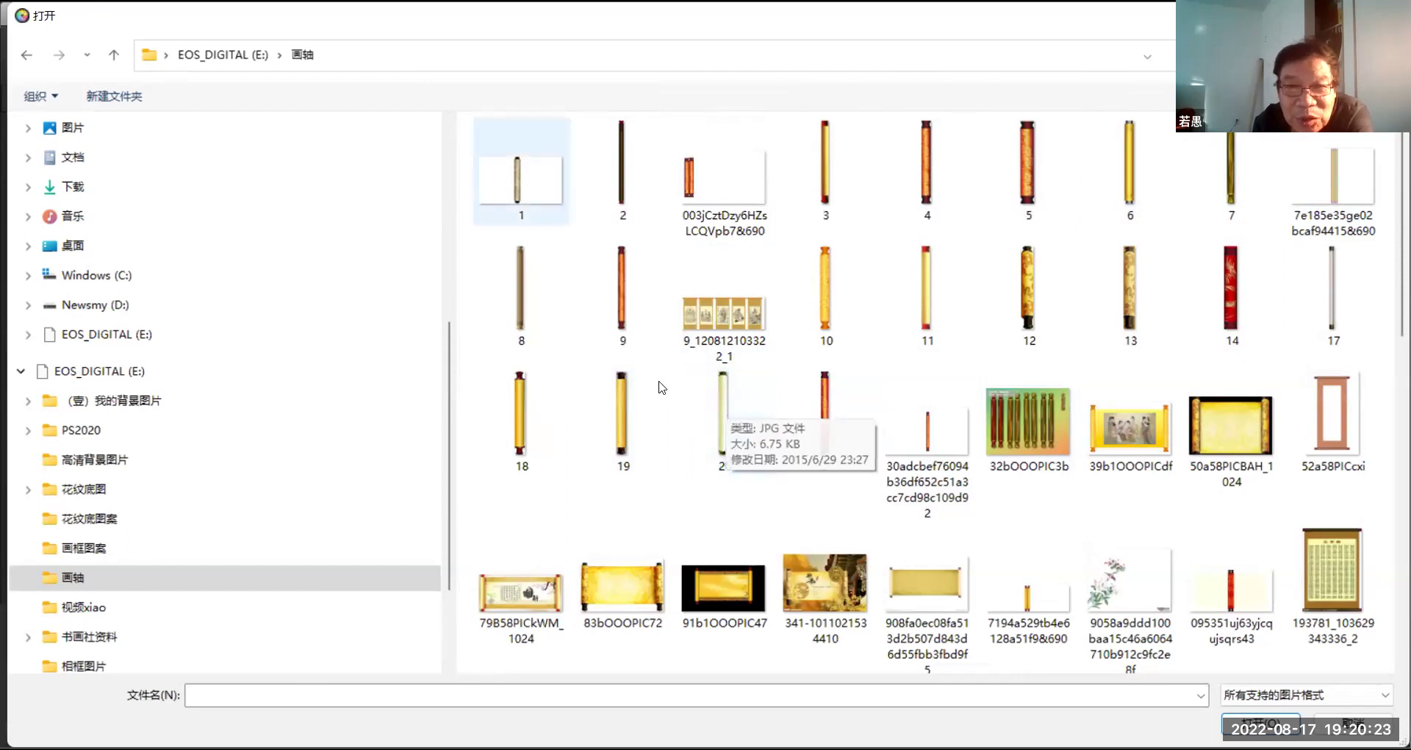
pyautogui.click(724, 422)
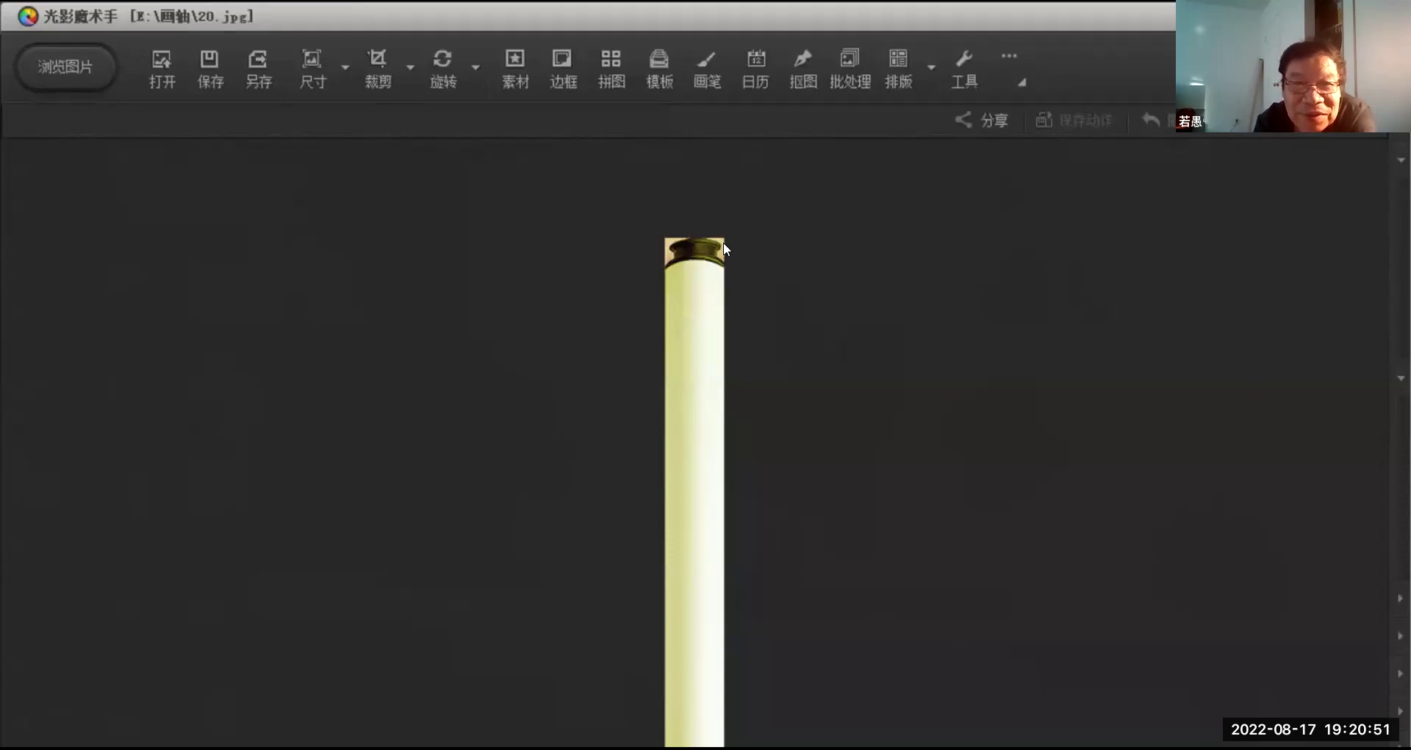
# Use colour-based cutout (色度抠图) to remove the beige background colour sampled at the roller's upper corner, with tolerance 50
pyautogui.click(800, 85)
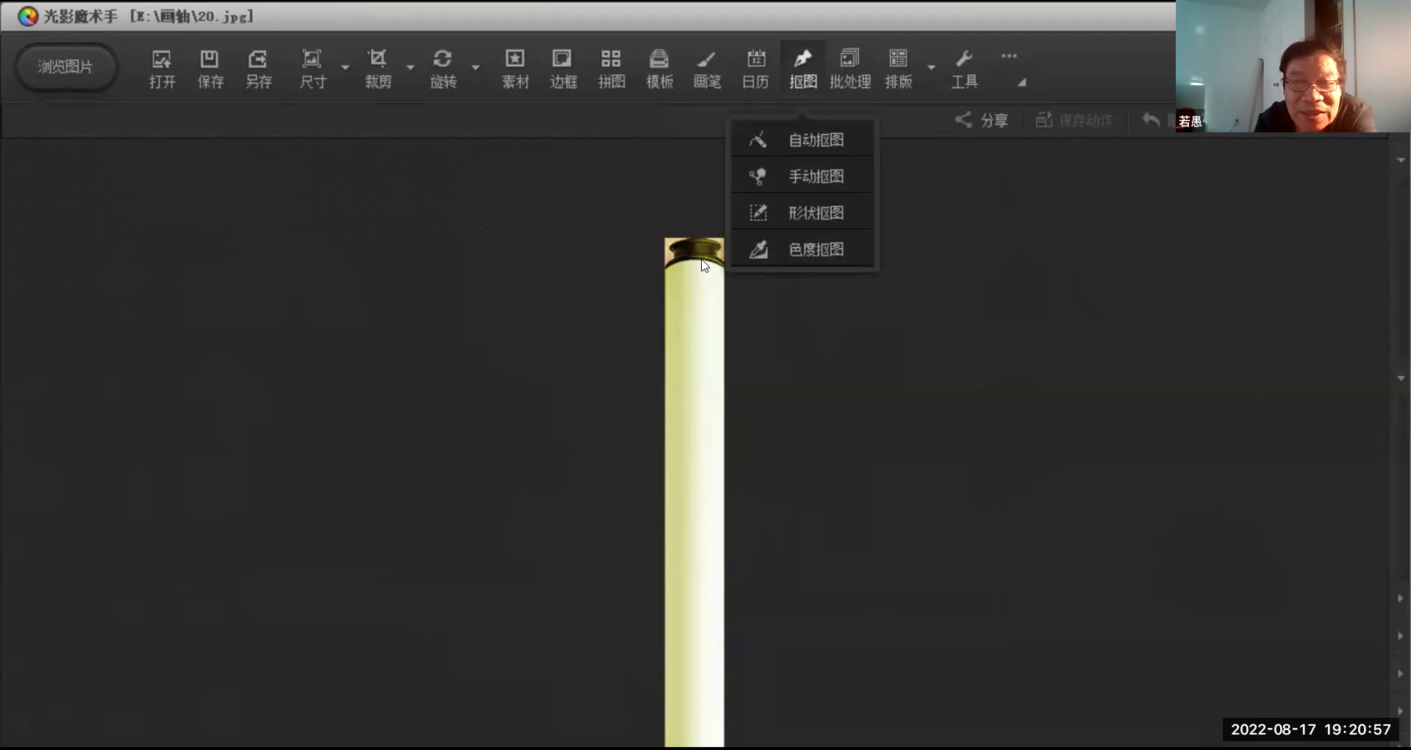
pyautogui.click(756, 69)
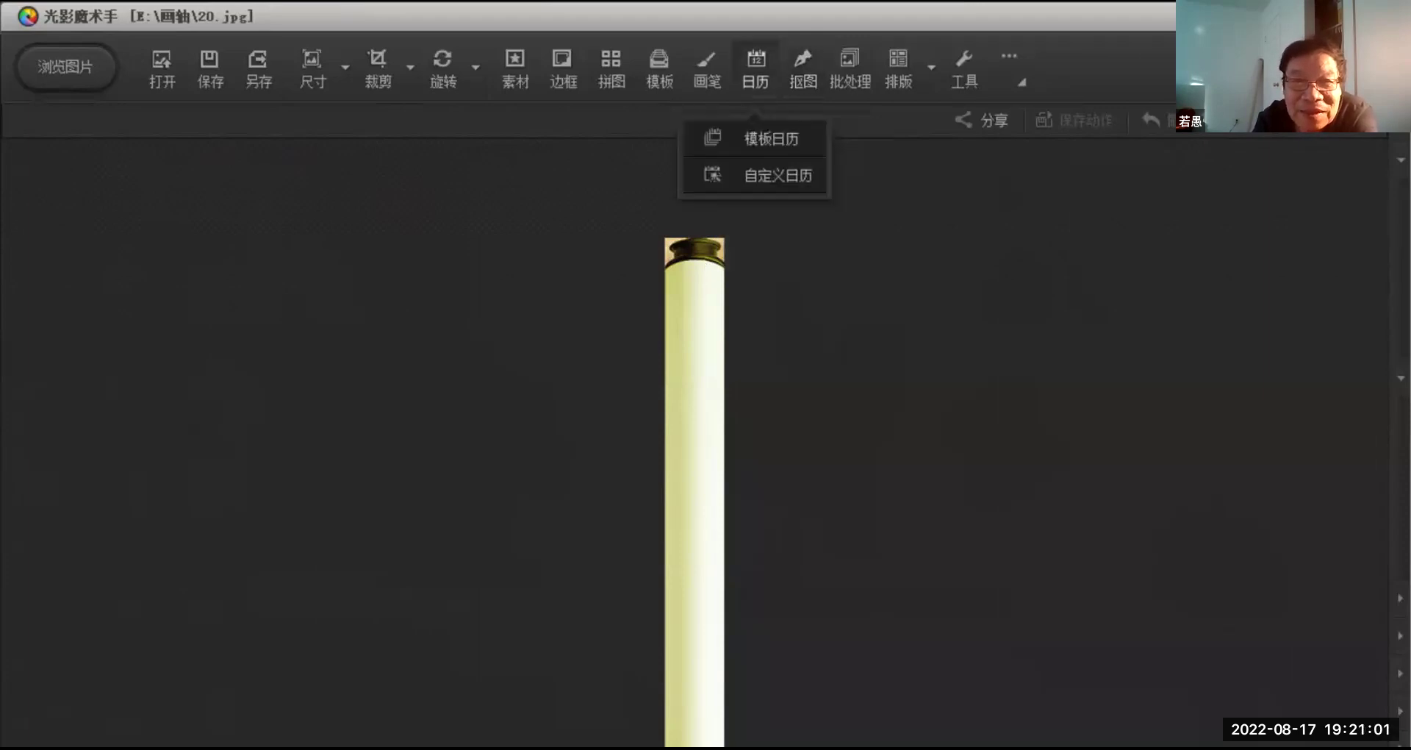
pyautogui.click(803, 70)
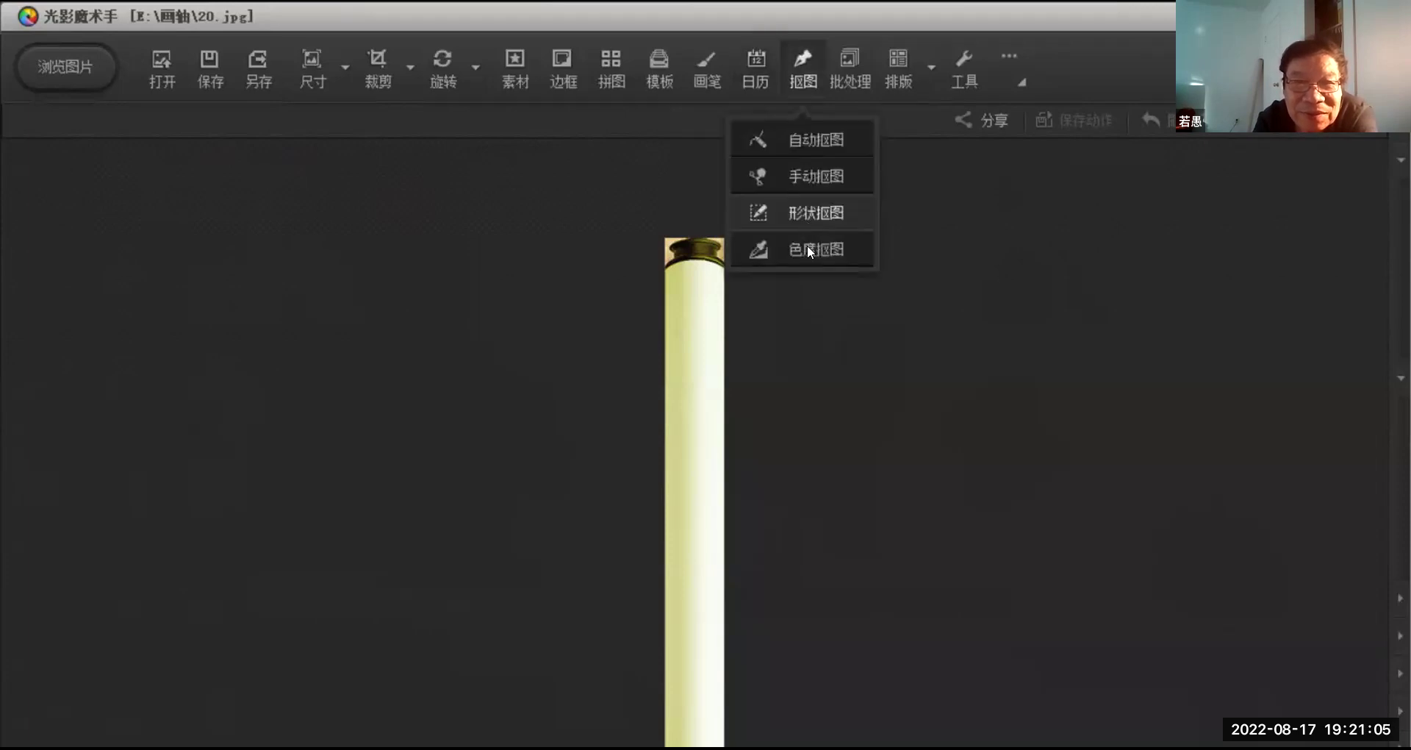
pyautogui.click(808, 250)
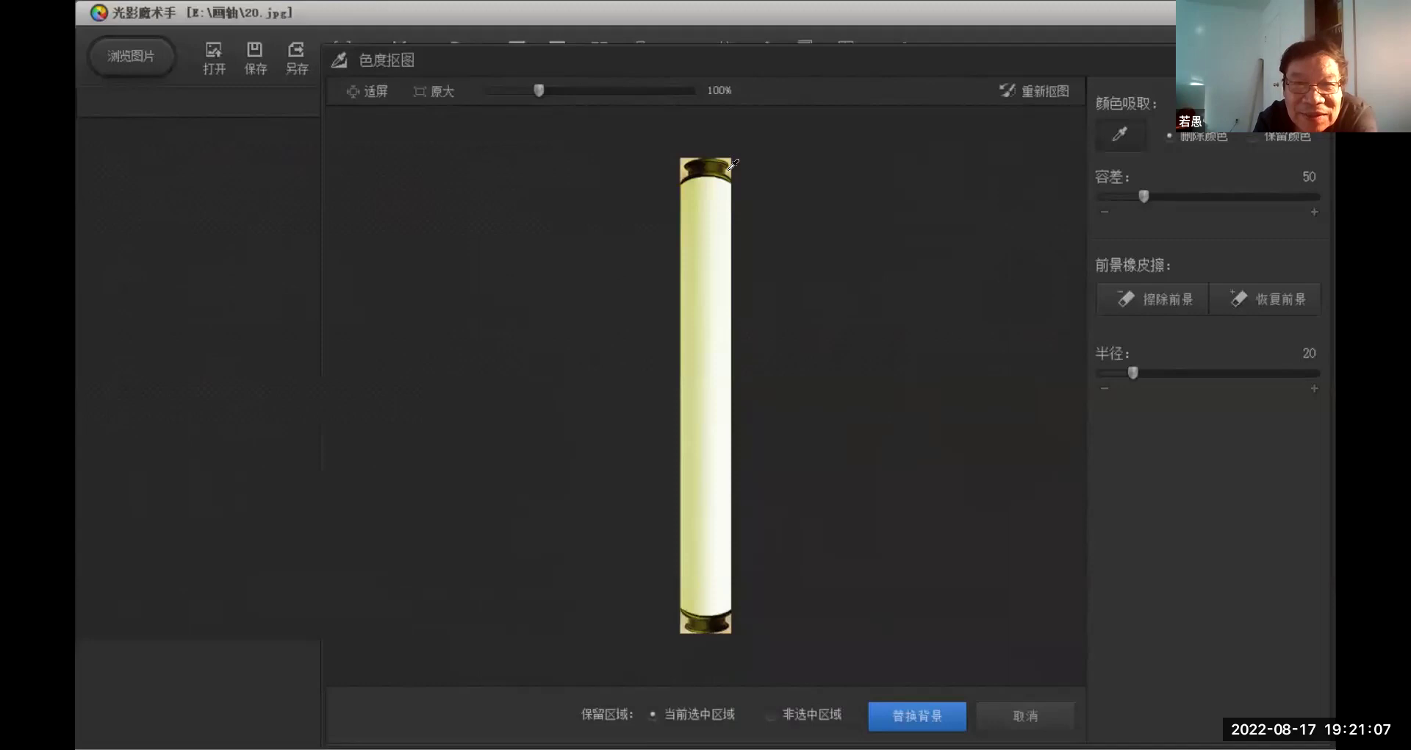
pyautogui.click(729, 170)
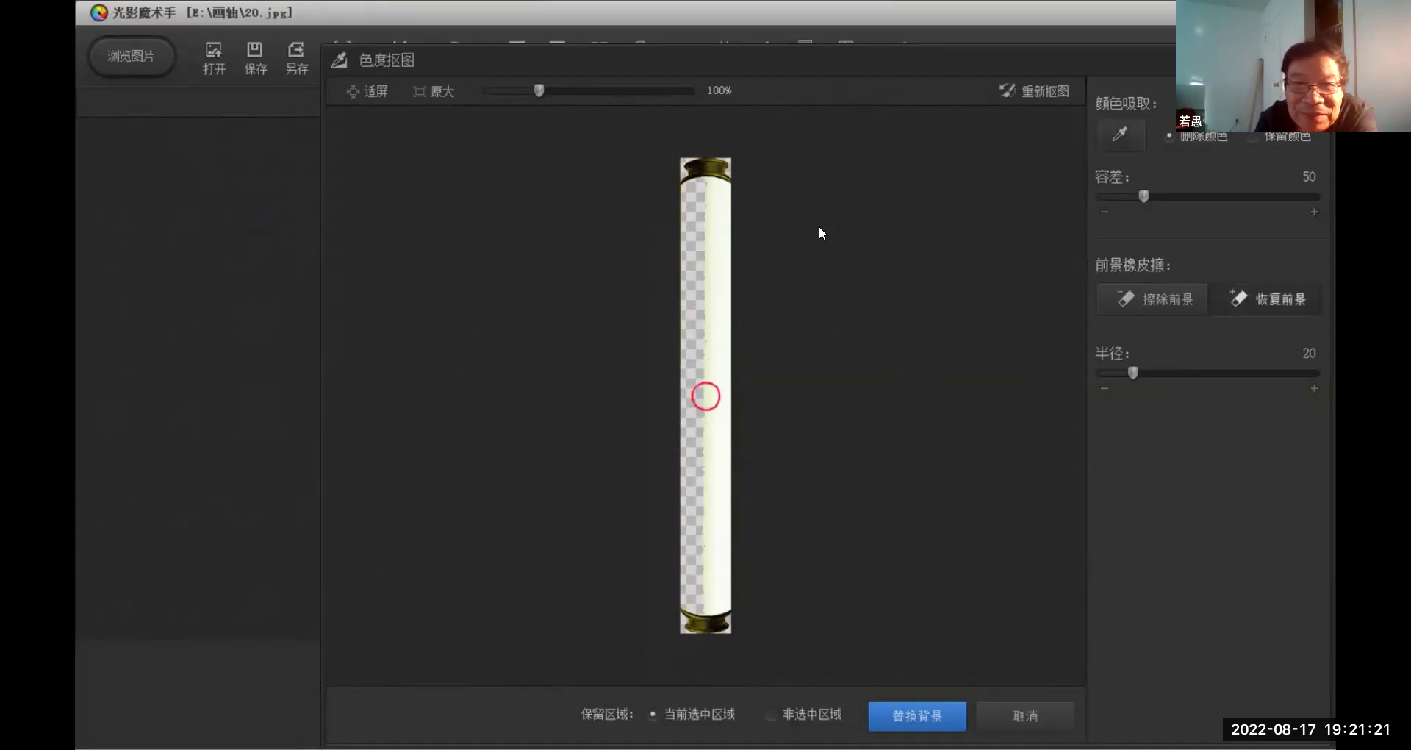
# Restore the erased part of the roller body with the radius 20 foreground-restore brush, and apply the cutout with a transparent background
pyautogui.moveTo(702, 230)
pyautogui.mouseDown()
pyautogui.moveTo(689, 196)
pyautogui.moveTo(705, 189)
pyautogui.moveTo(696, 390)
pyautogui.moveTo(679, 297)
pyautogui.moveTo(696, 589)
pyautogui.moveTo(682, 590)
pyautogui.mouseUp()
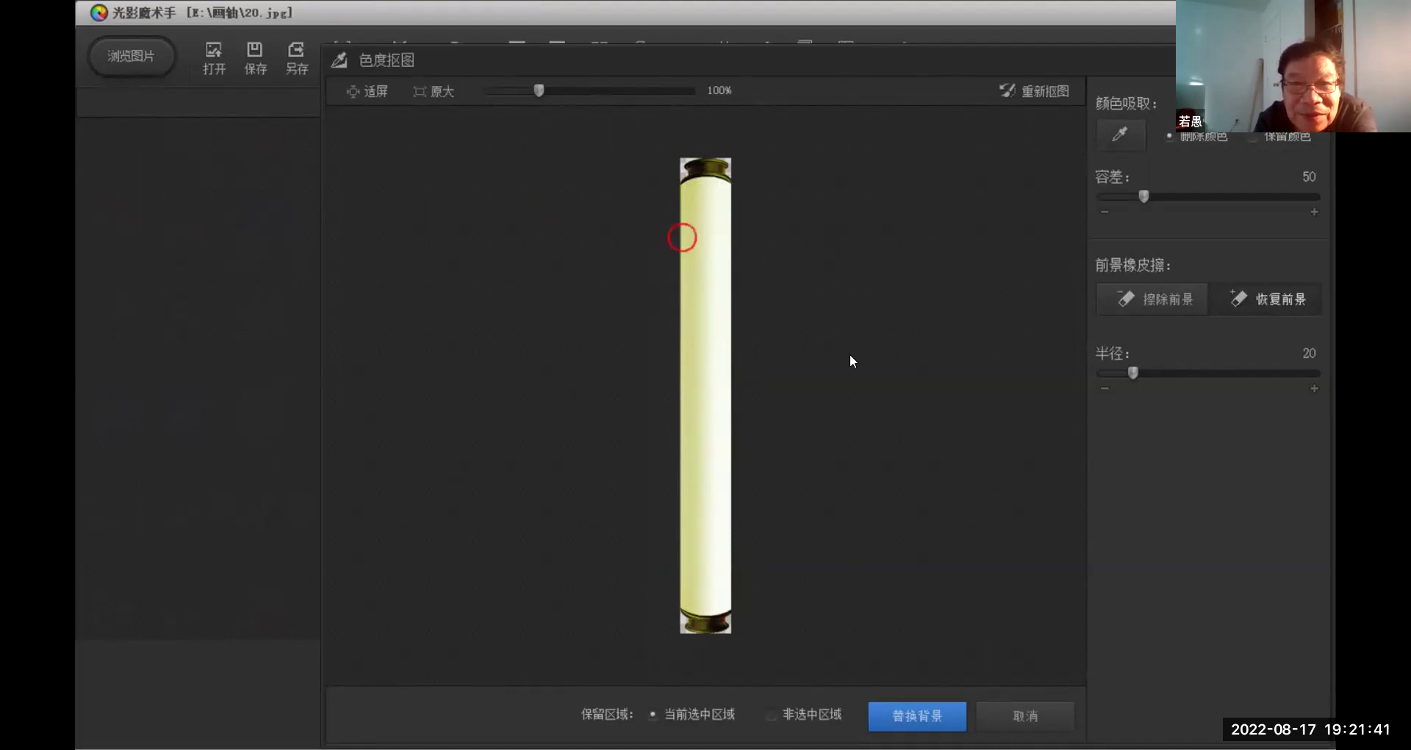
pyautogui.click(929, 724)
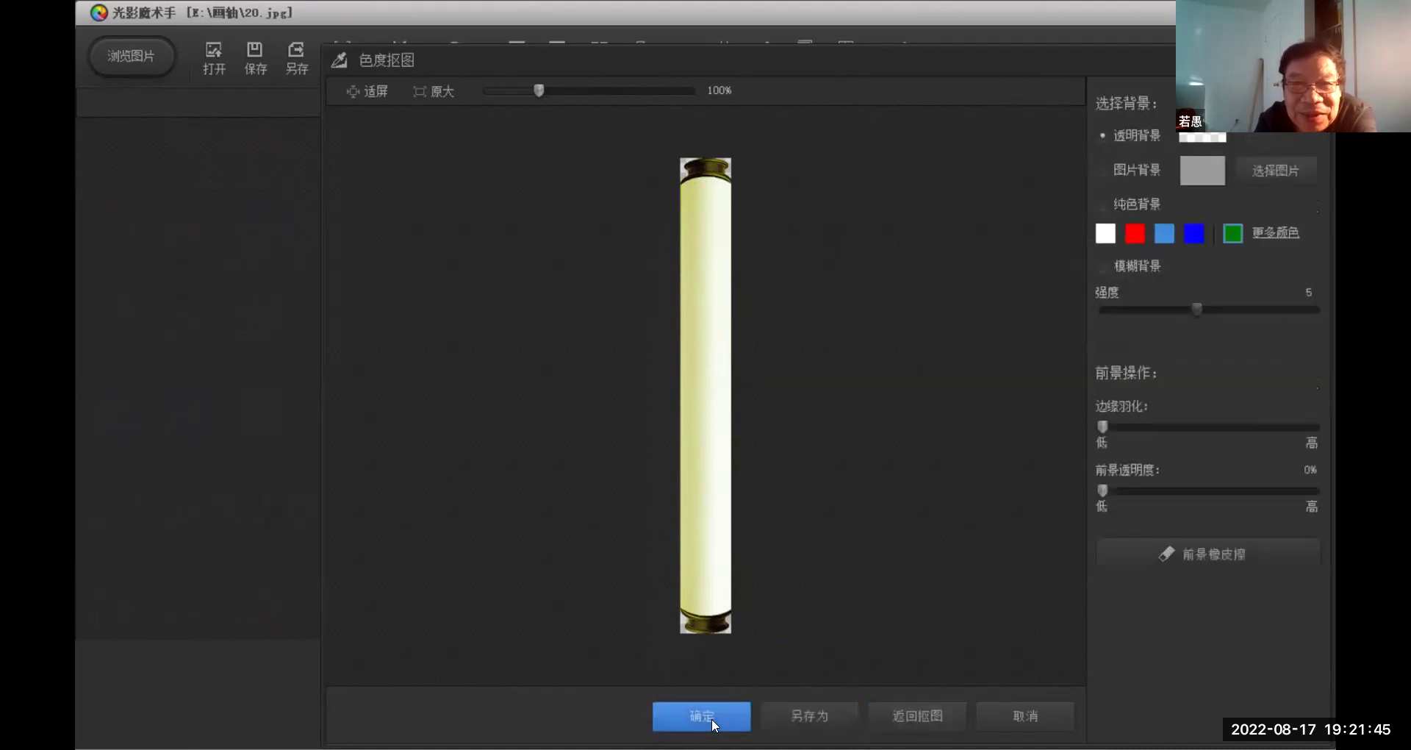
pyautogui.click(711, 722)
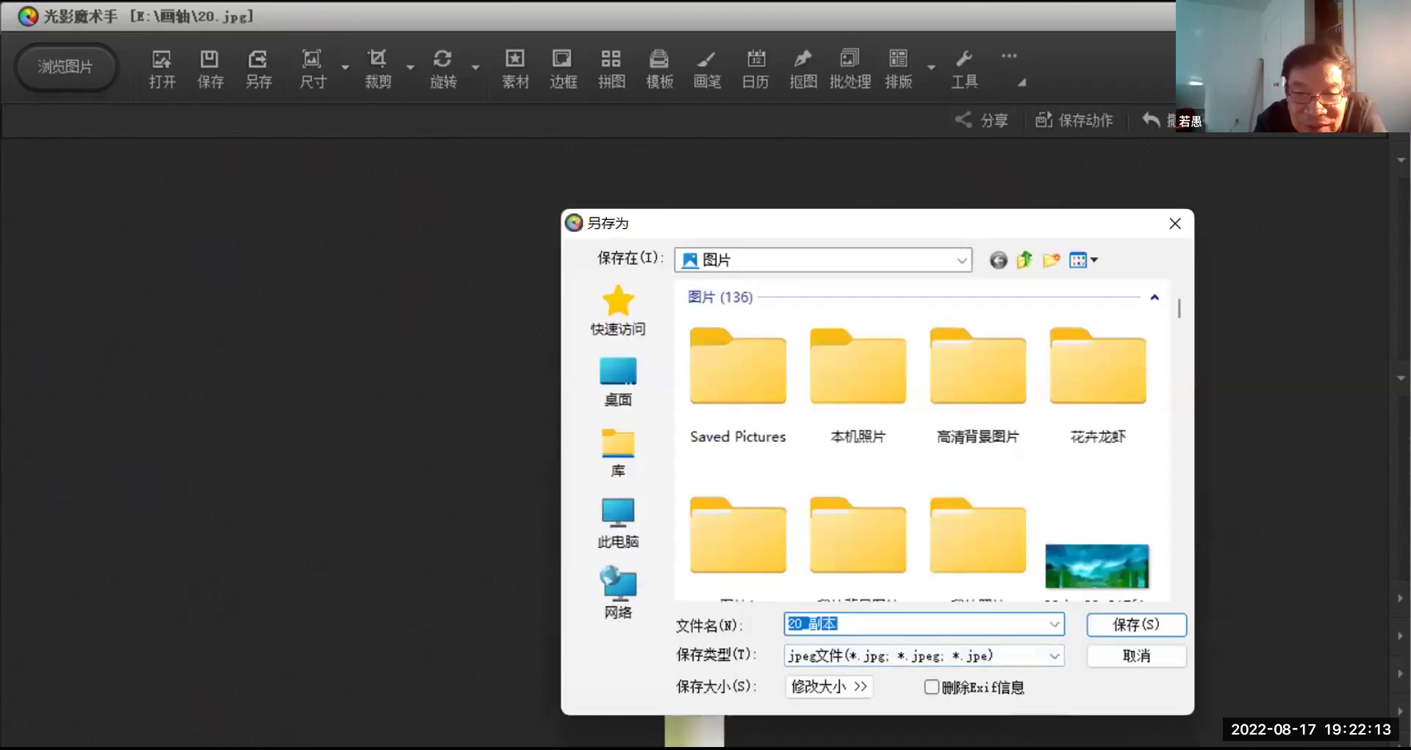
# Save the roller cutout in PNG format as 20_副本 in the 图片 folder
pyautogui.click(1055, 656)
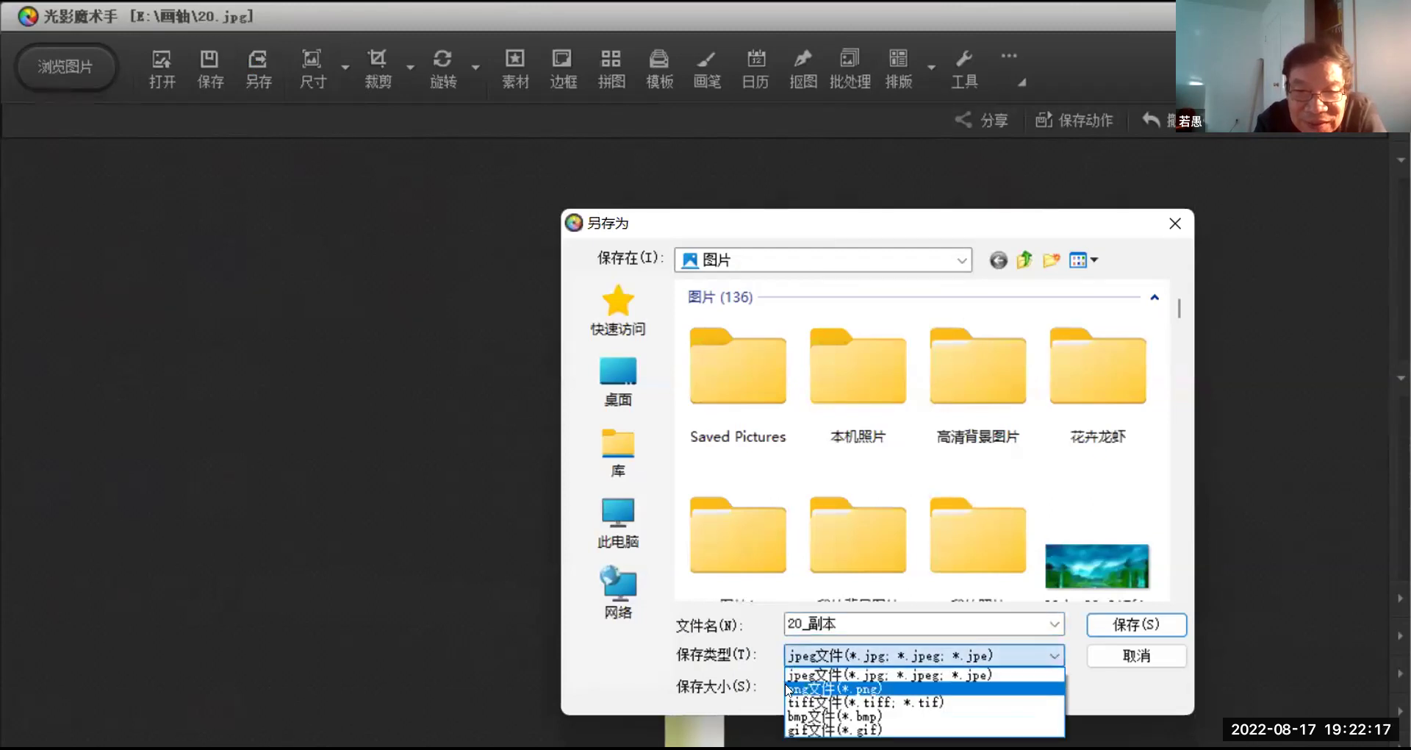
pyautogui.click(789, 690)
pyautogui.click(1144, 627)
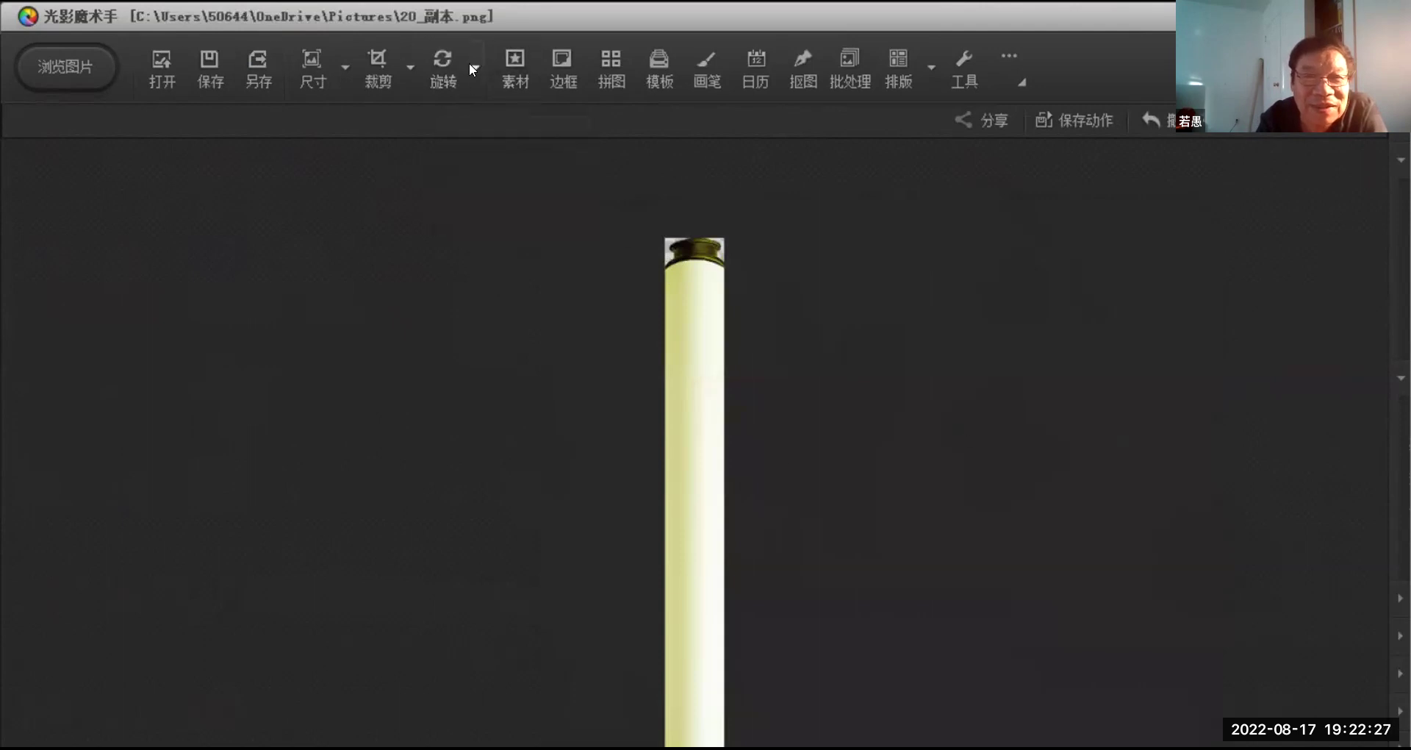
# Rotate the roller image by 90 degrees so it lies horizontally
pyautogui.click(443, 56)
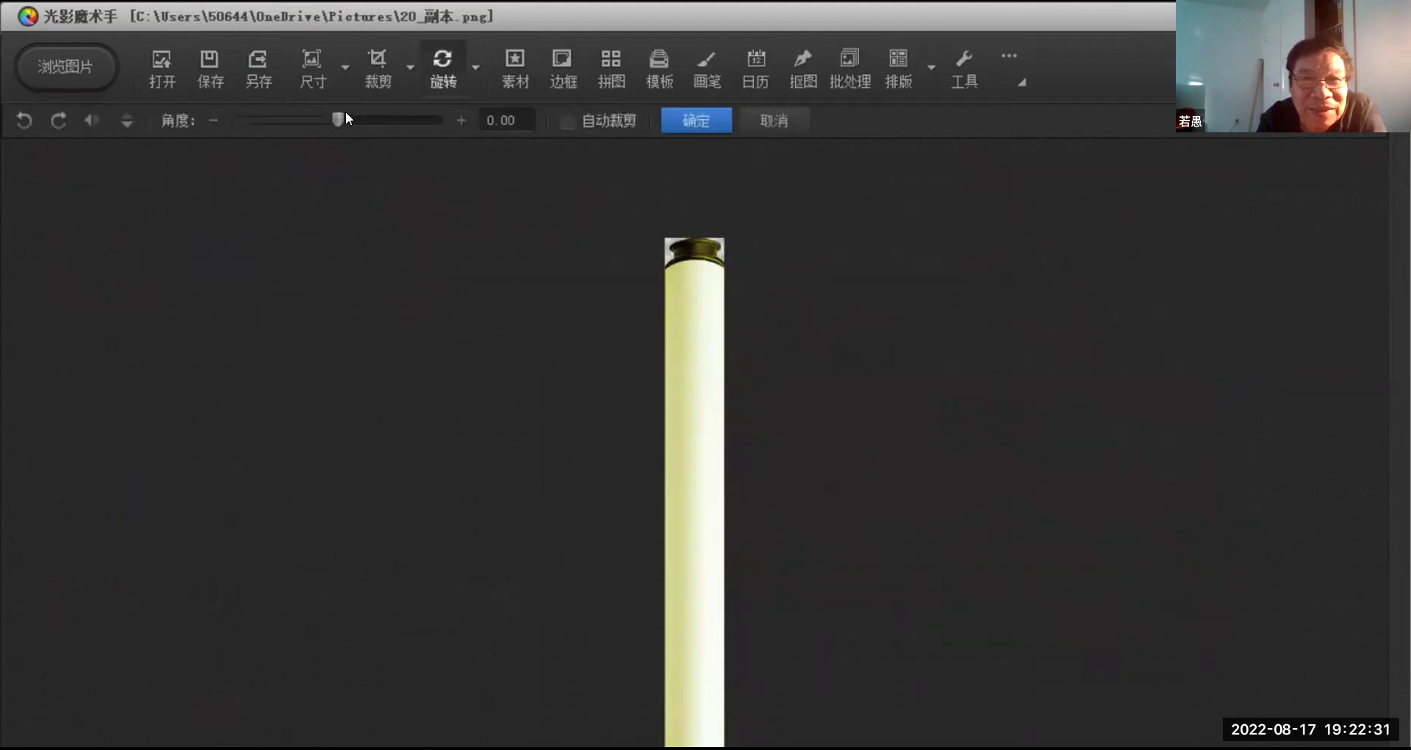
pyautogui.moveTo(337, 117); pyautogui.dragTo(441, 149)
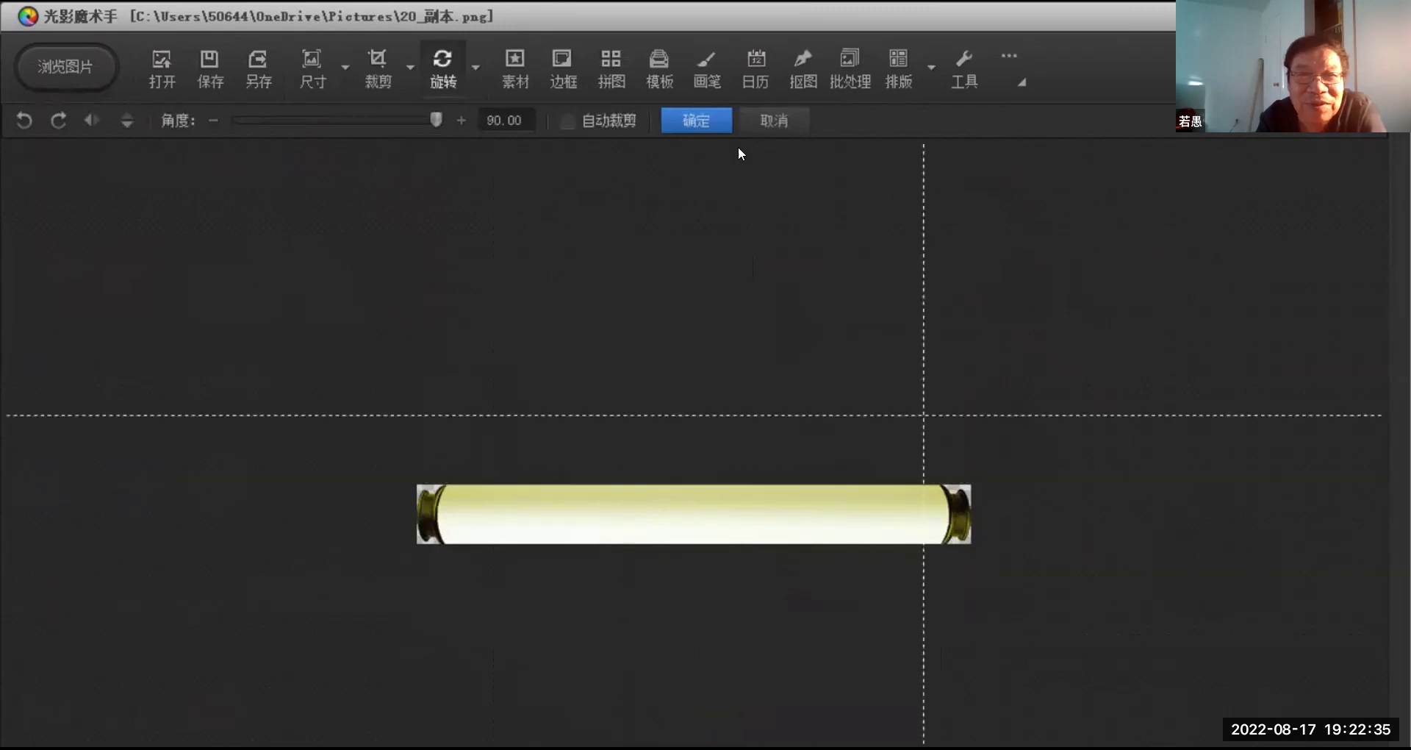
pyautogui.click(697, 118)
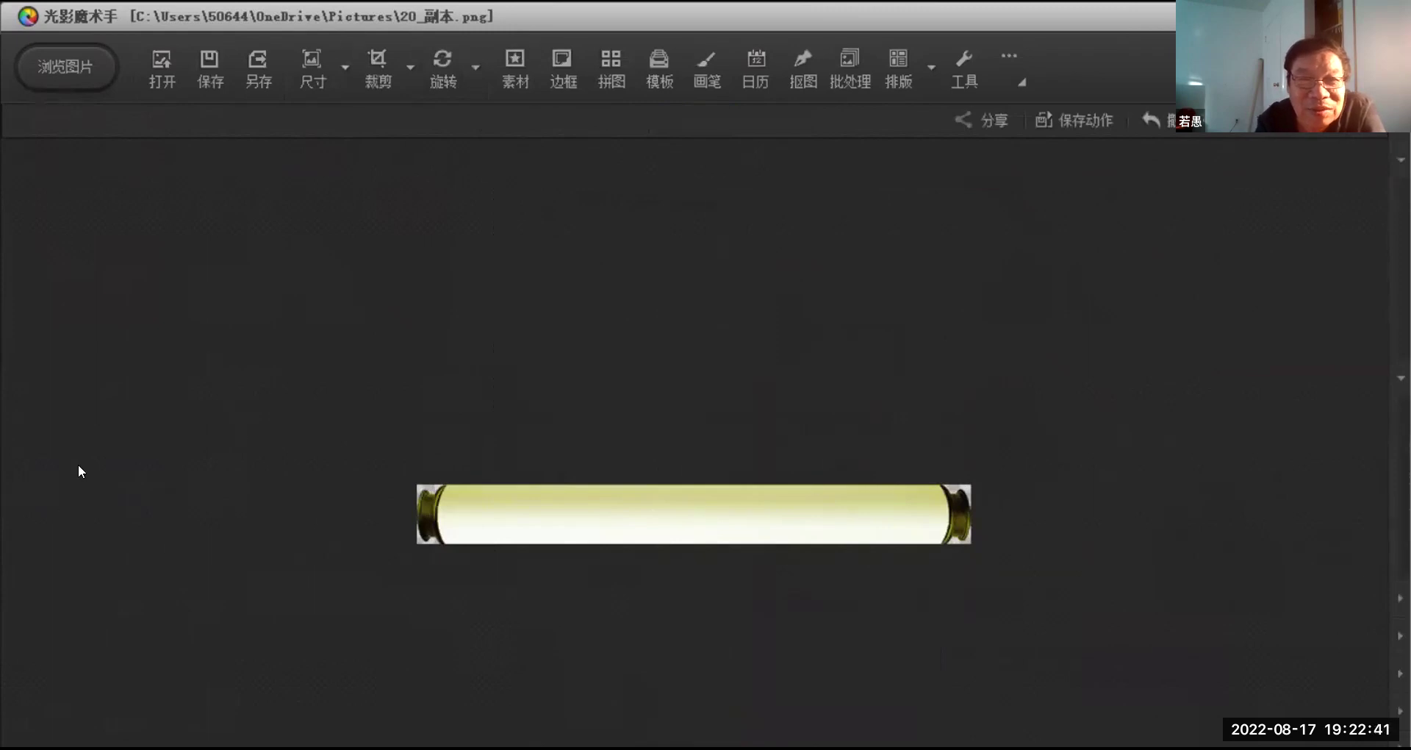
# Cut out the entire horizontal roller with a rectangular shape selection fitted to its edges, and proceed to background replacement
pyautogui.click(804, 59)
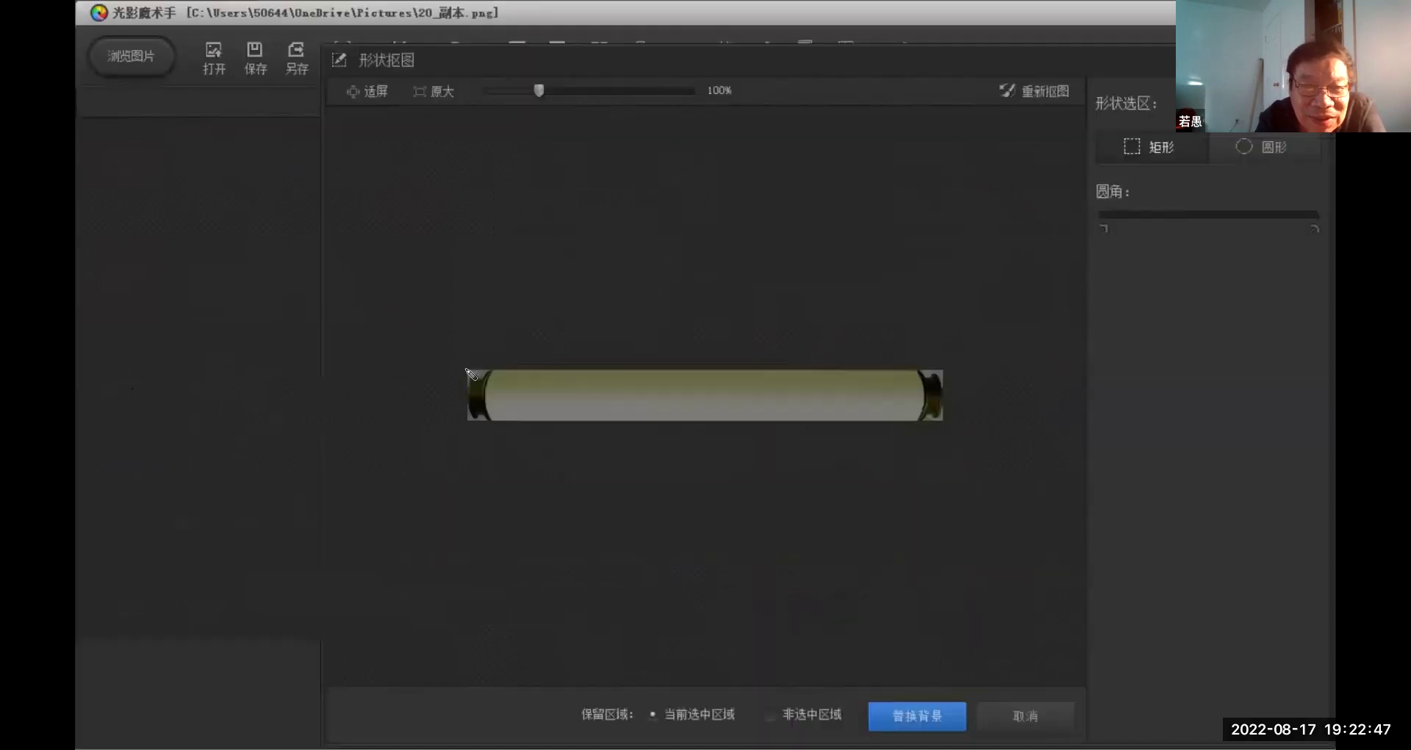
pyautogui.moveTo(467, 371); pyautogui.dragTo(951, 418)
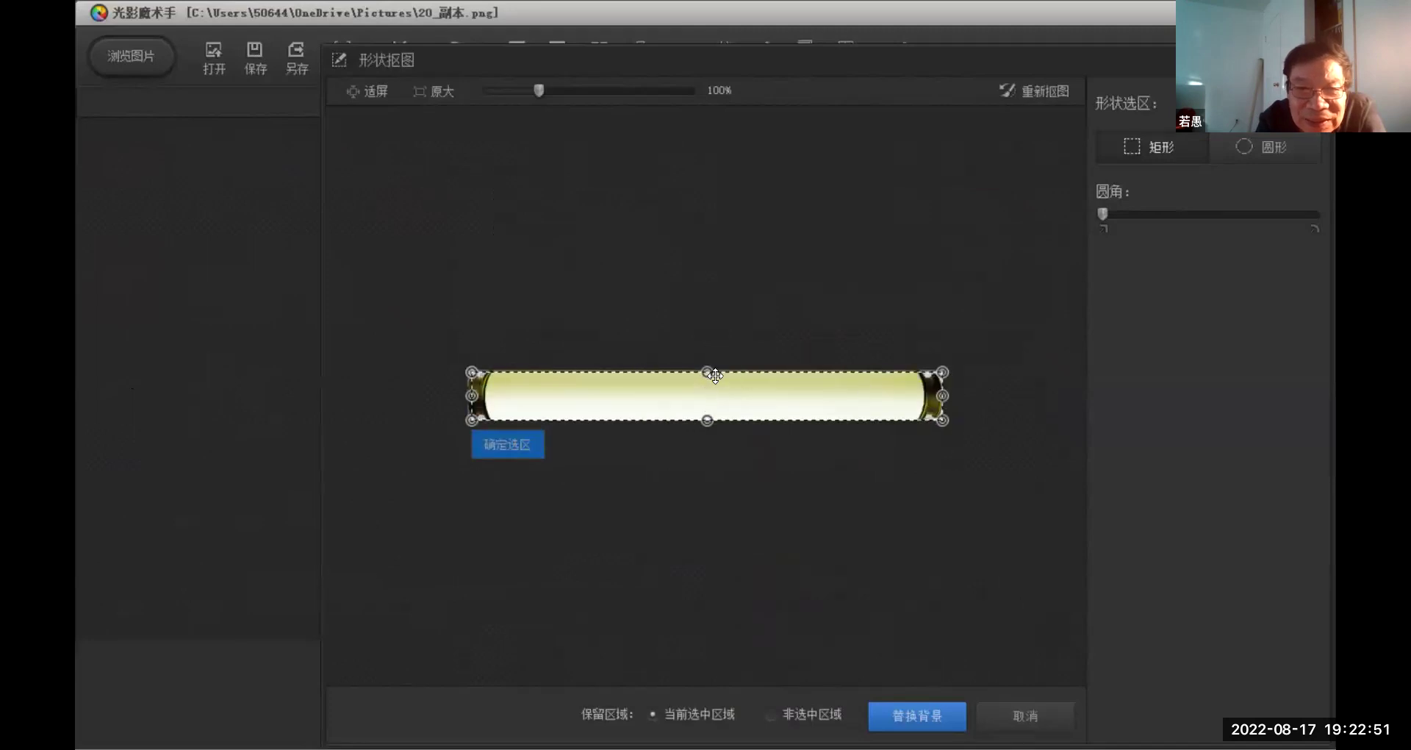
pyautogui.moveTo(709, 369); pyautogui.dragTo(707, 358)
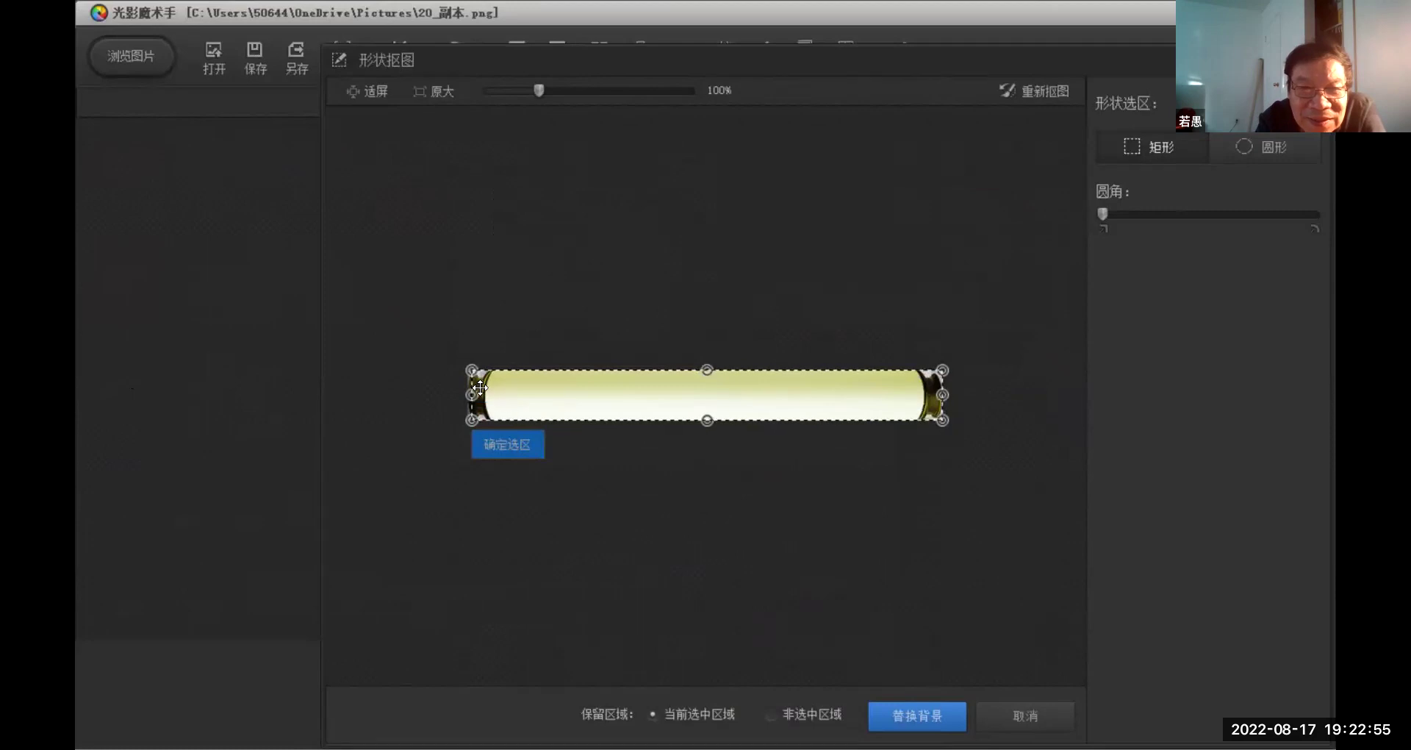
pyautogui.moveTo(473, 389); pyautogui.dragTo(468, 393)
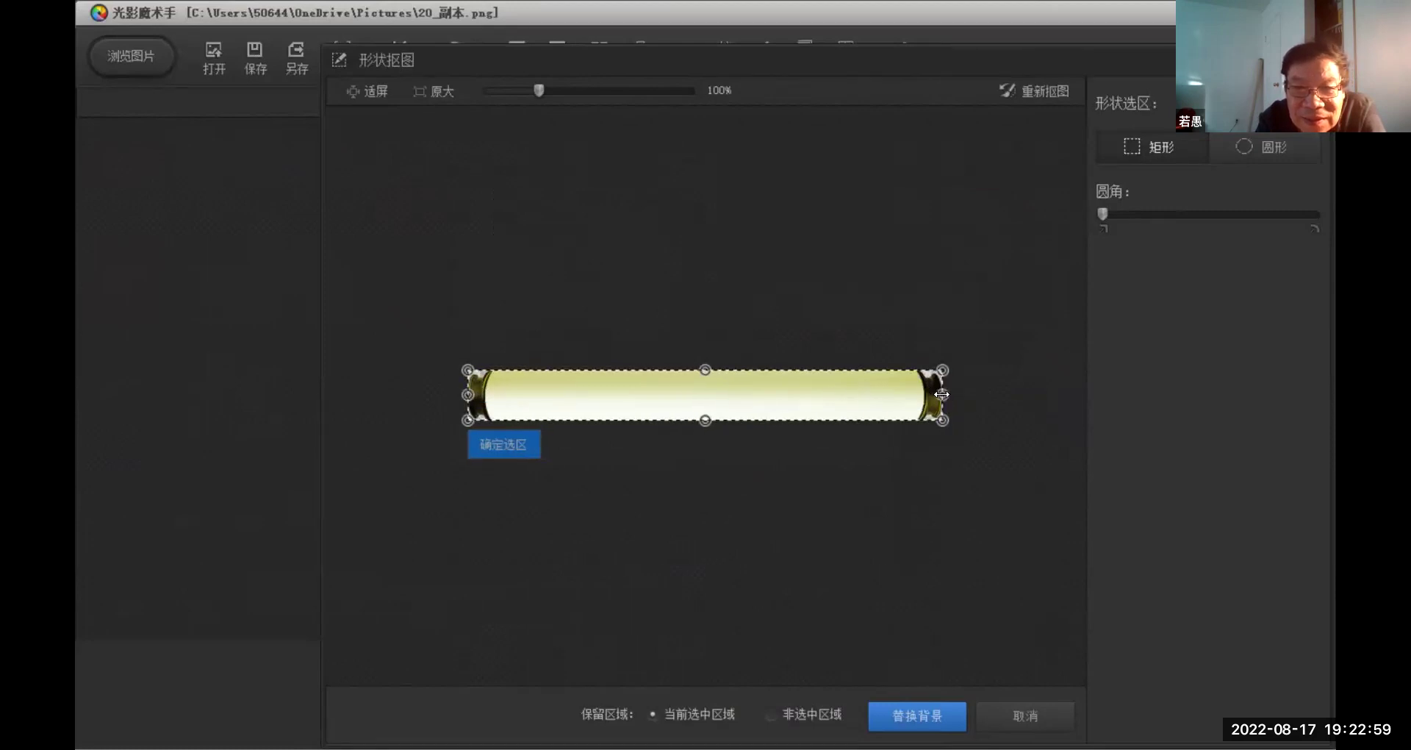
pyautogui.click(921, 716)
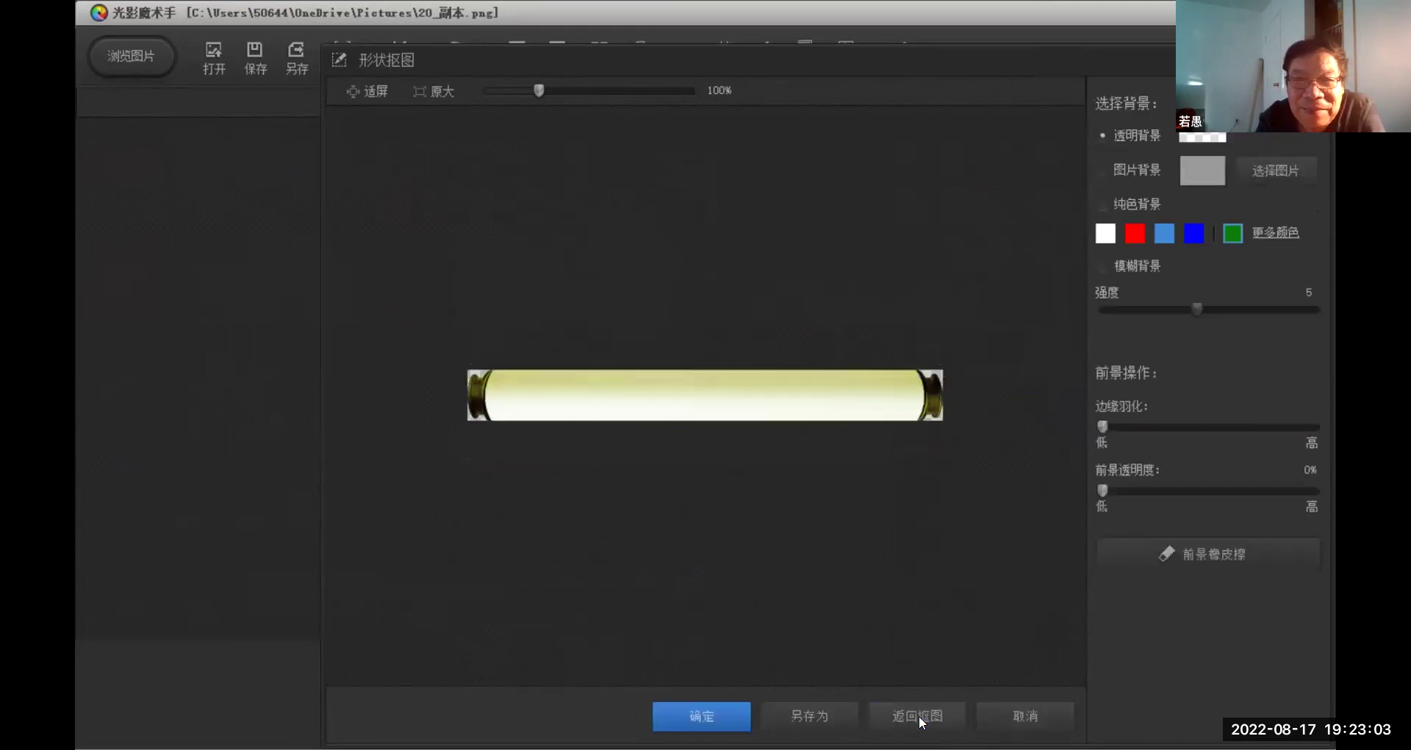
pyautogui.click(1276, 167)
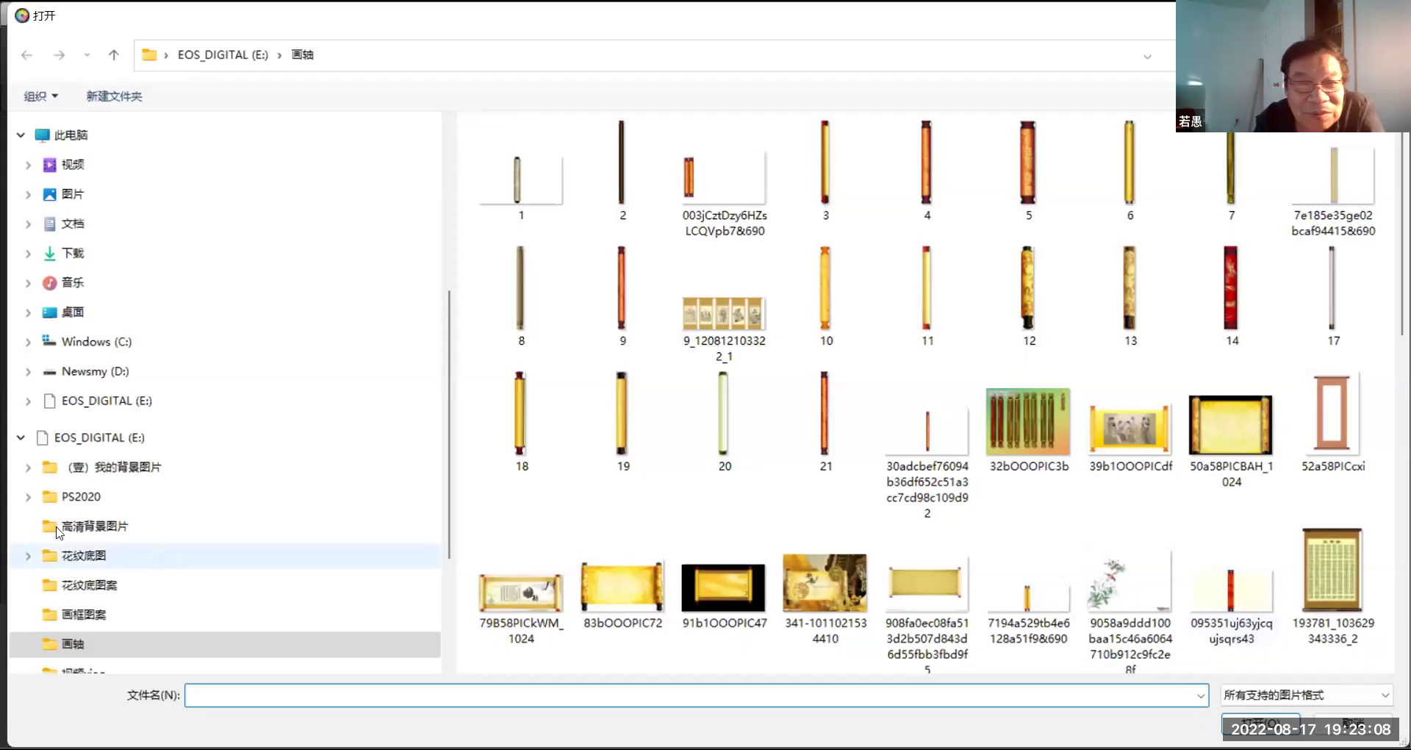
pyautogui.click(71, 195)
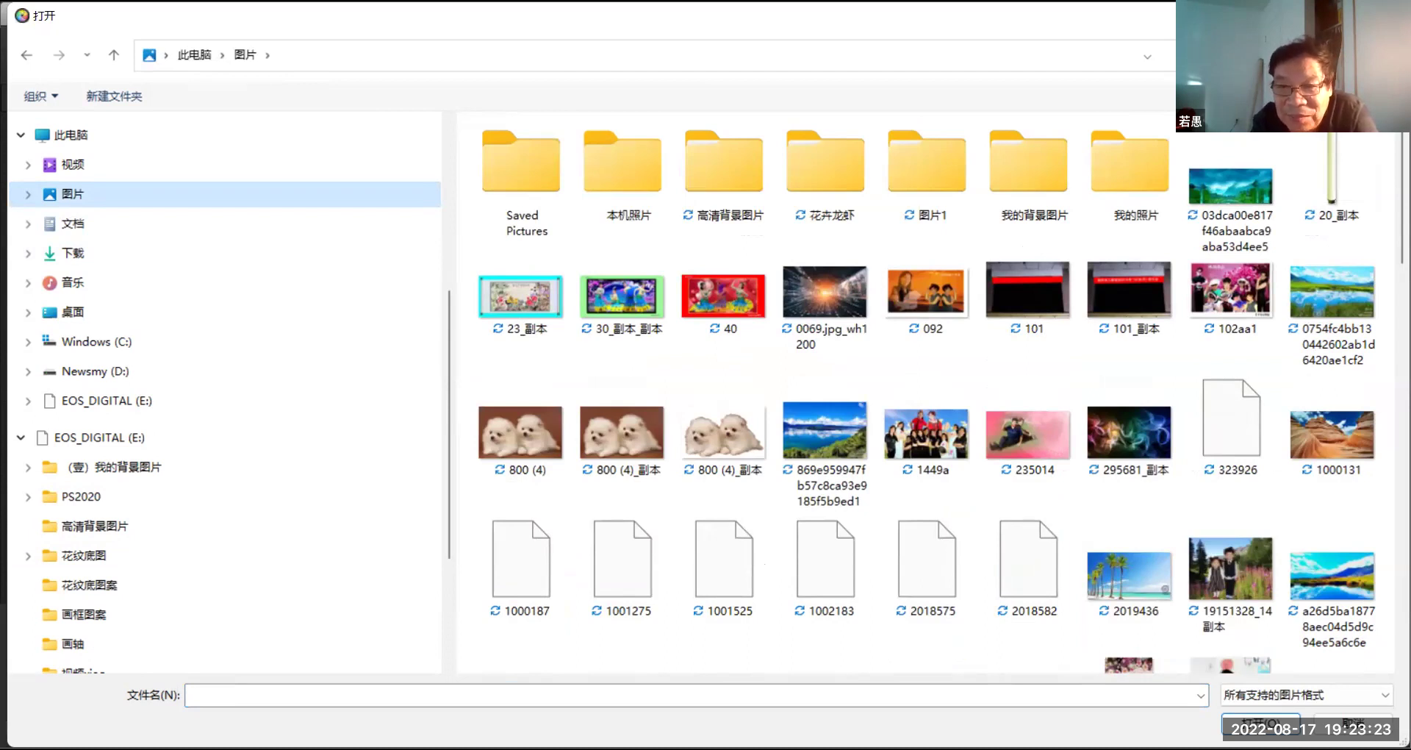
pyautogui.scroll(-3, 926, 390)
pyautogui.scroll(-2, 1213, 187)
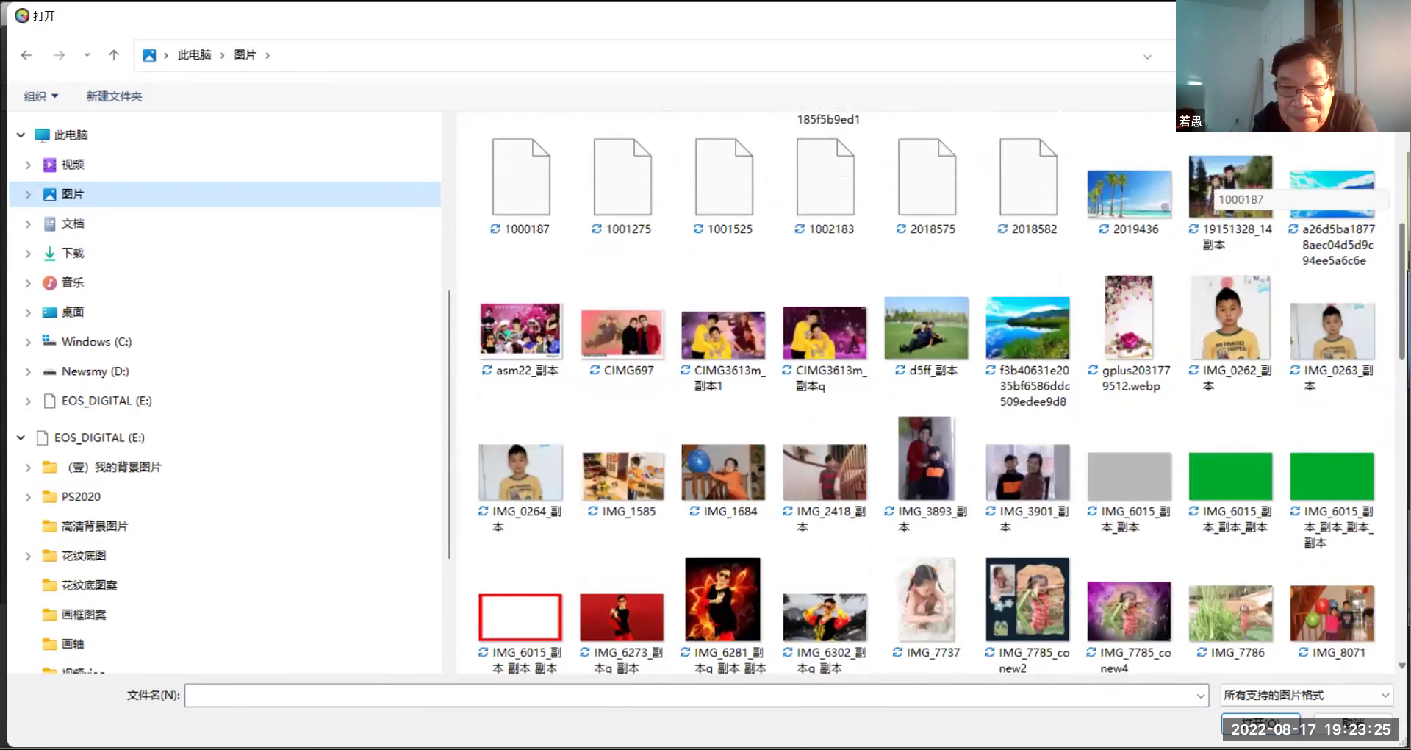
pyautogui.scroll(-5, 1213, 188)
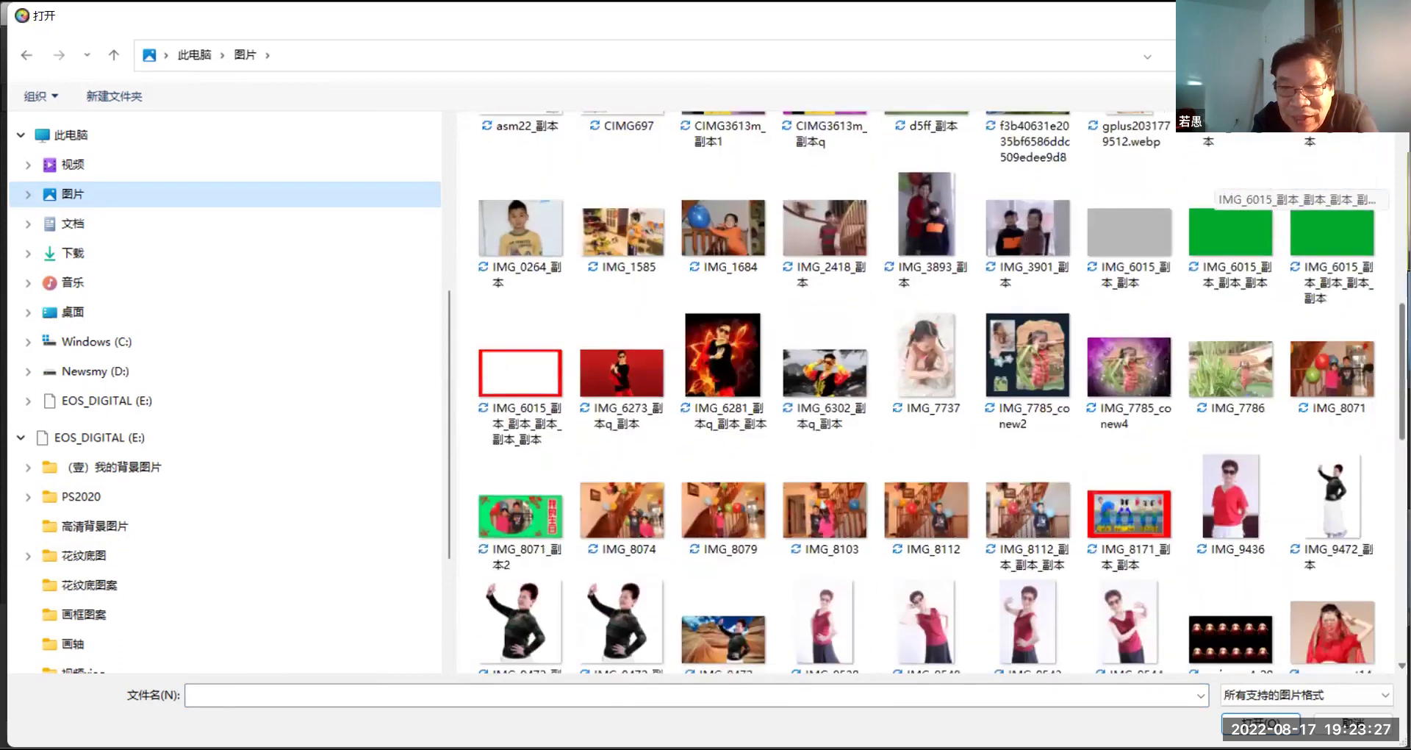
pyautogui.scroll(-4, 1213, 187)
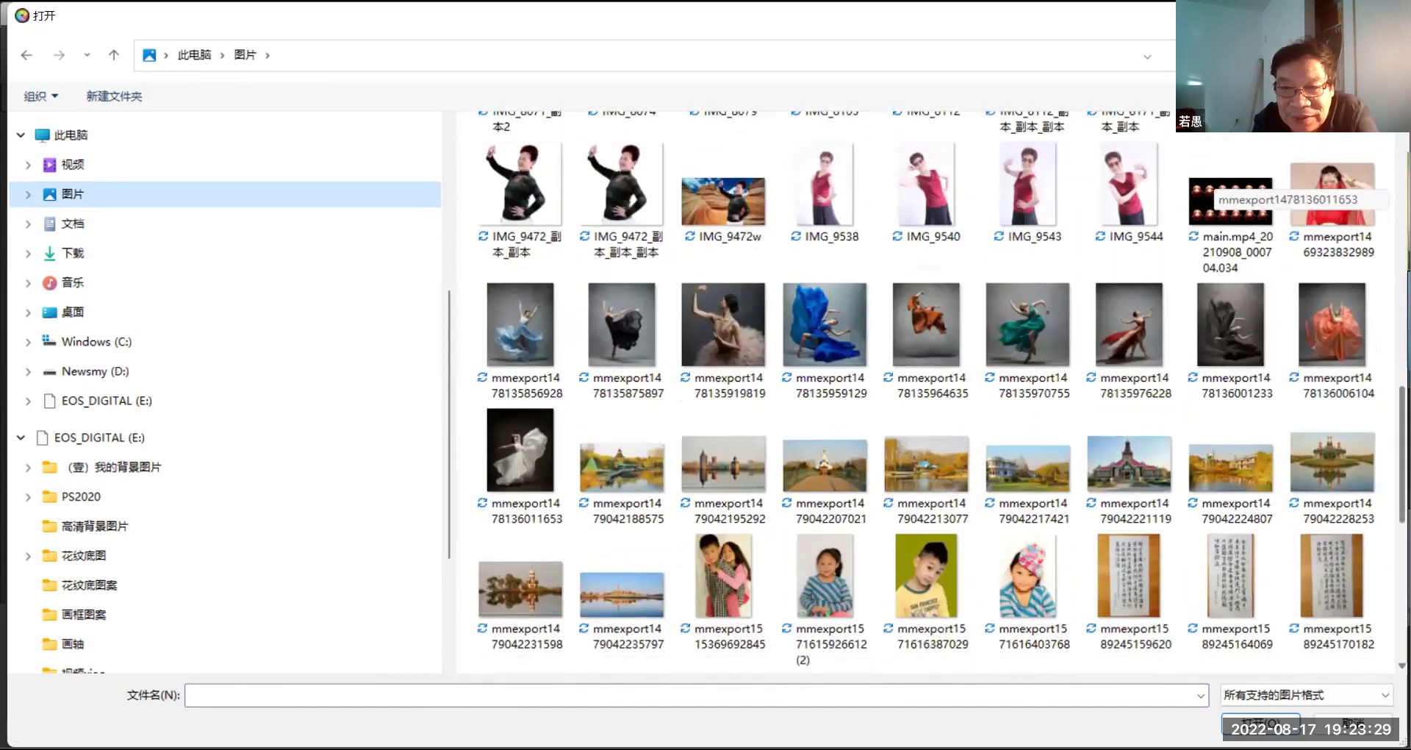
pyautogui.scroll(-7, 1213, 187)
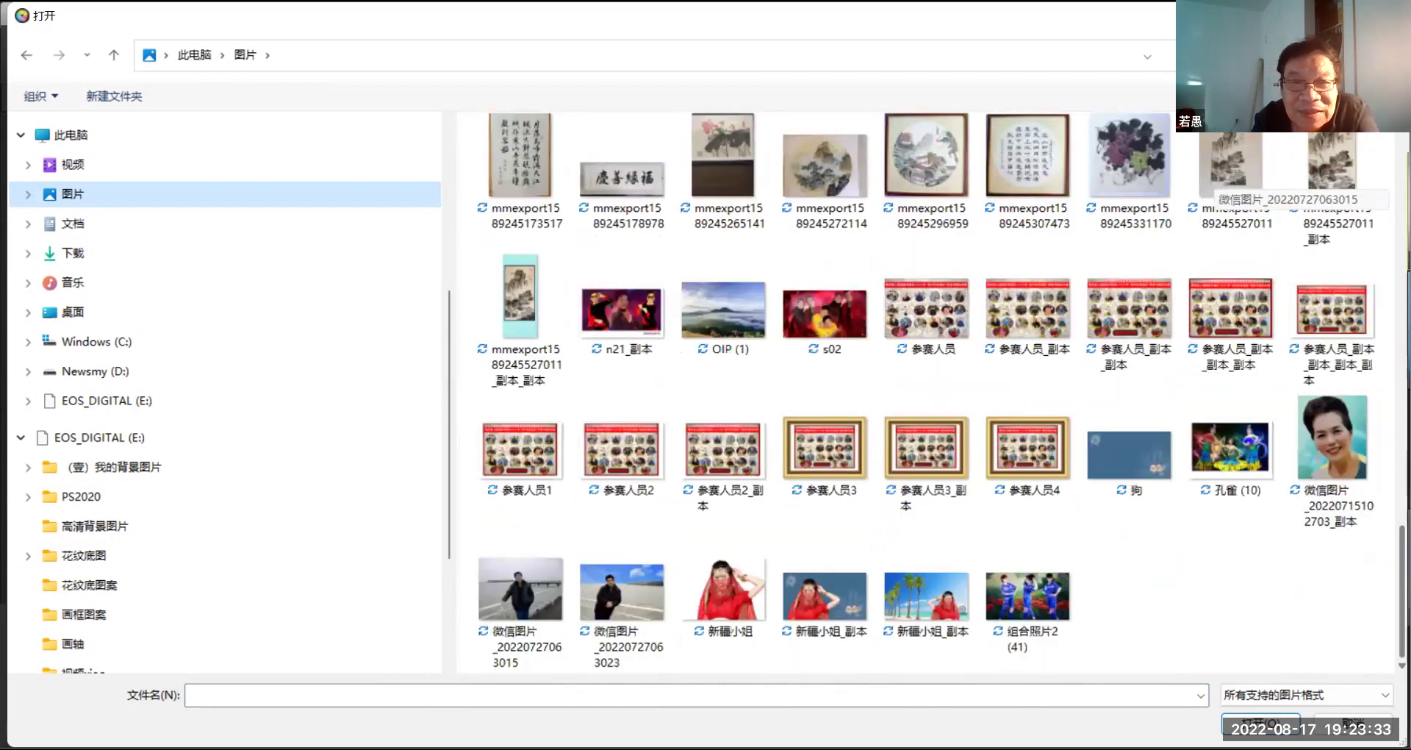
pyautogui.scroll(1, 484, 334)
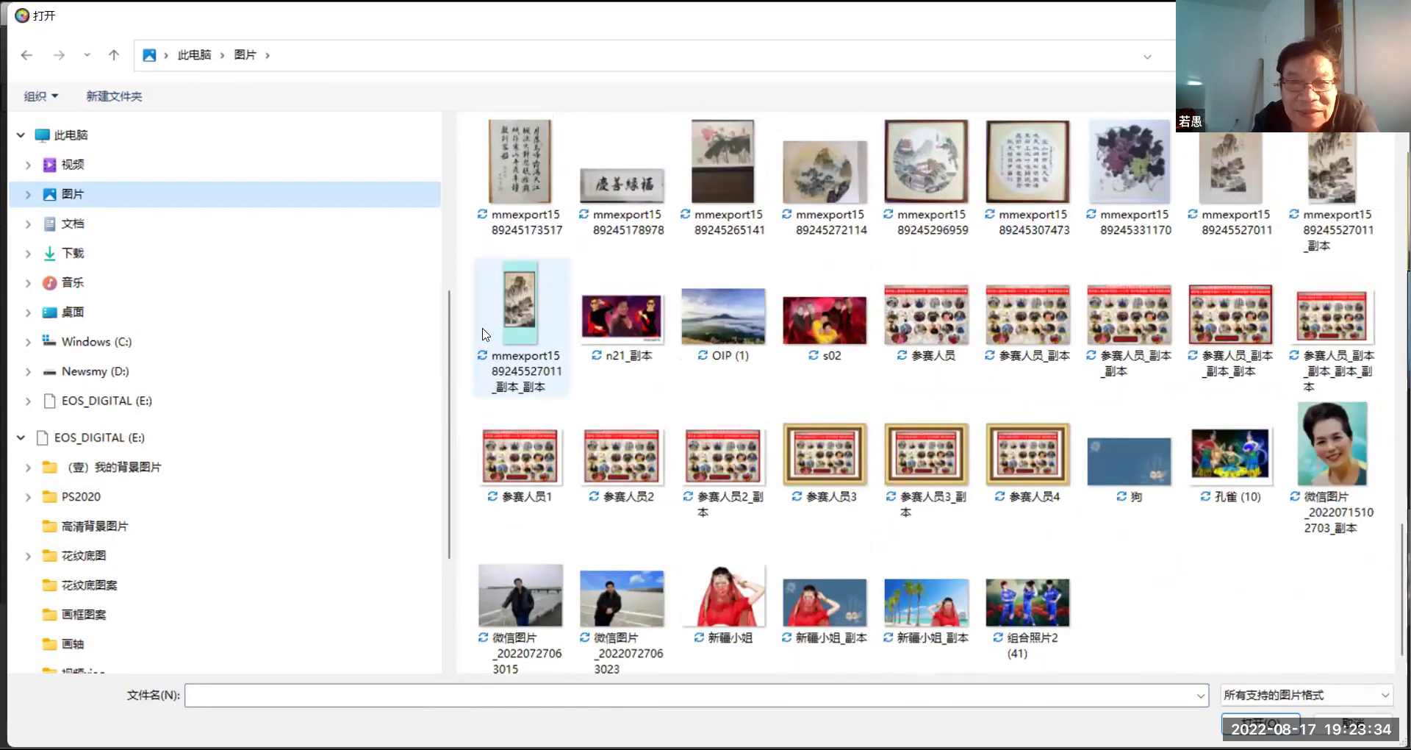
pyautogui.click(510, 294)
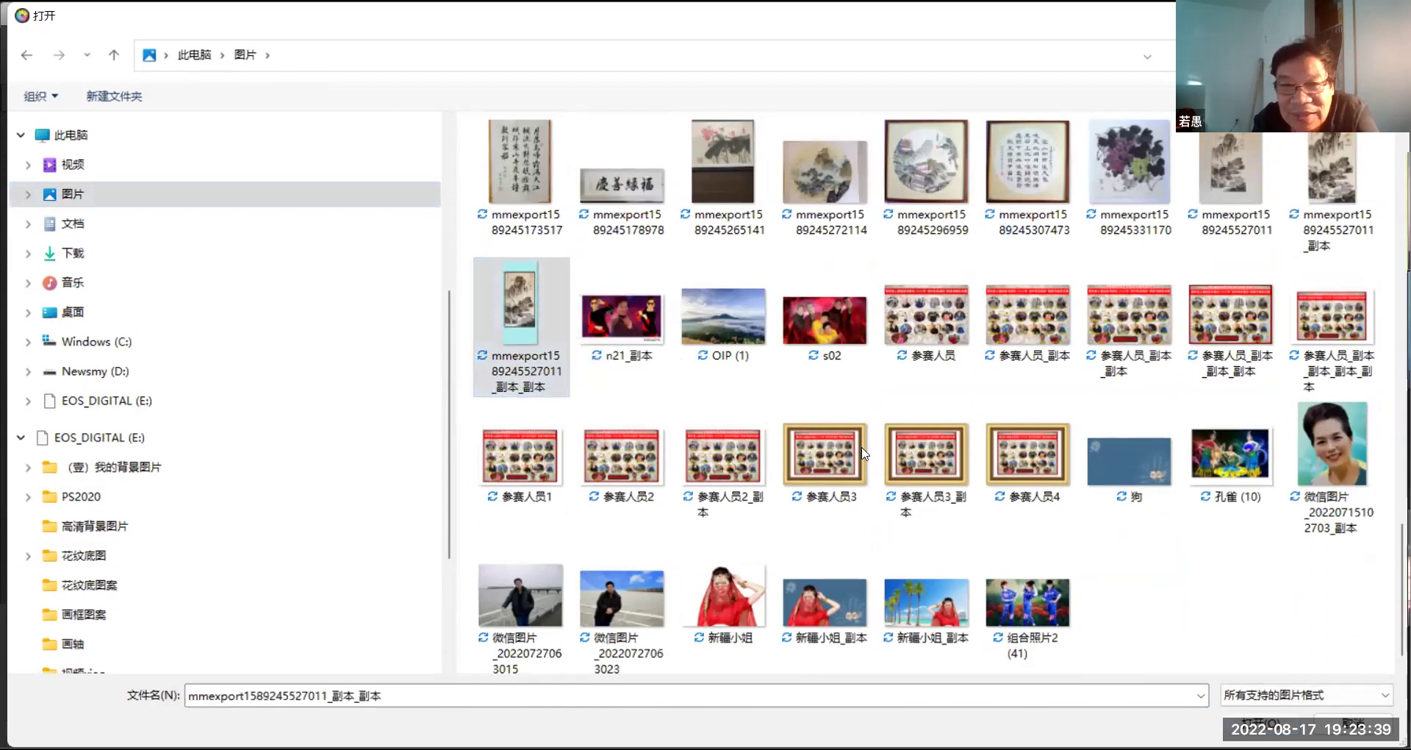
pyautogui.press('Return')
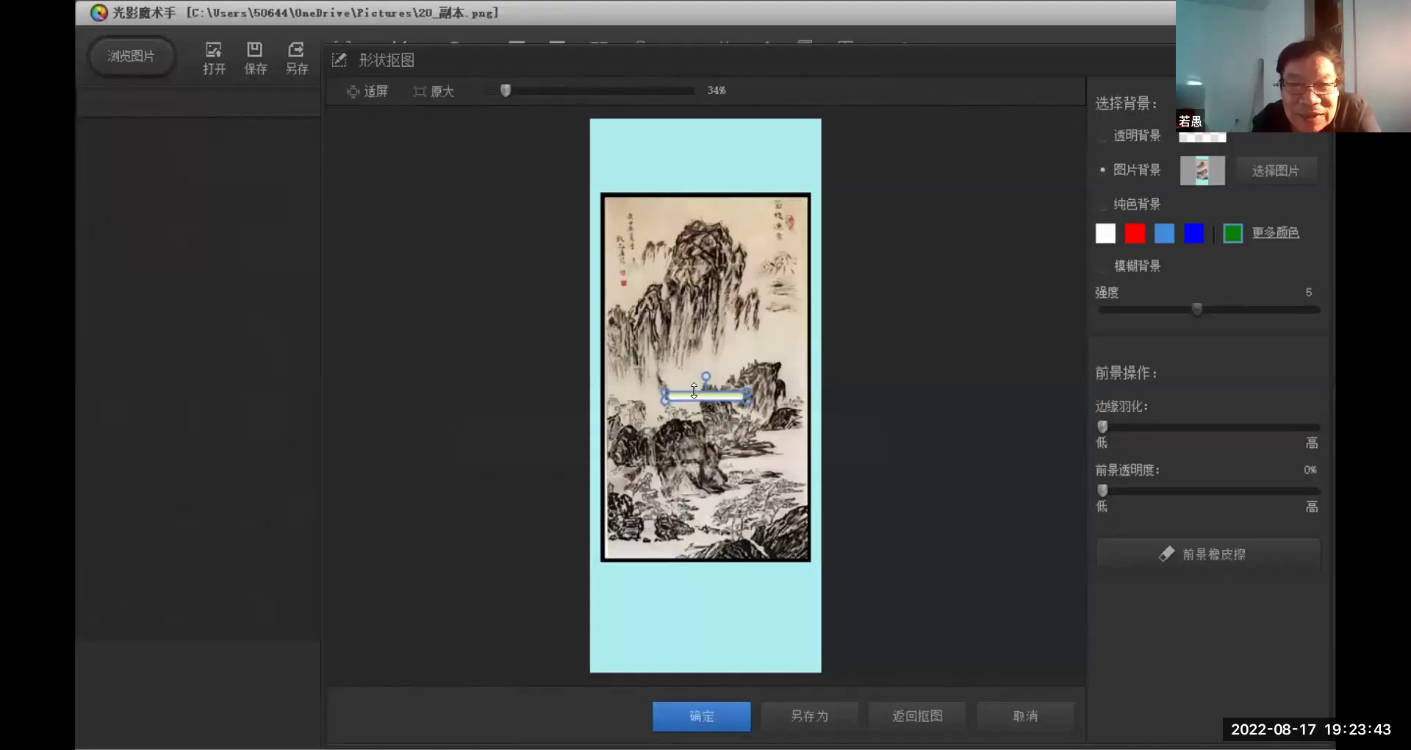
# Place the roller along the painting's upper edge and stretch it so both knobs extend slightly beyond the painting's sides
pyautogui.moveTo(694, 392)
pyautogui.mouseDown()
pyautogui.moveTo(646, 177)
pyautogui.moveTo(606, 119)
pyautogui.moveTo(796, 127)
pyautogui.mouseUp()
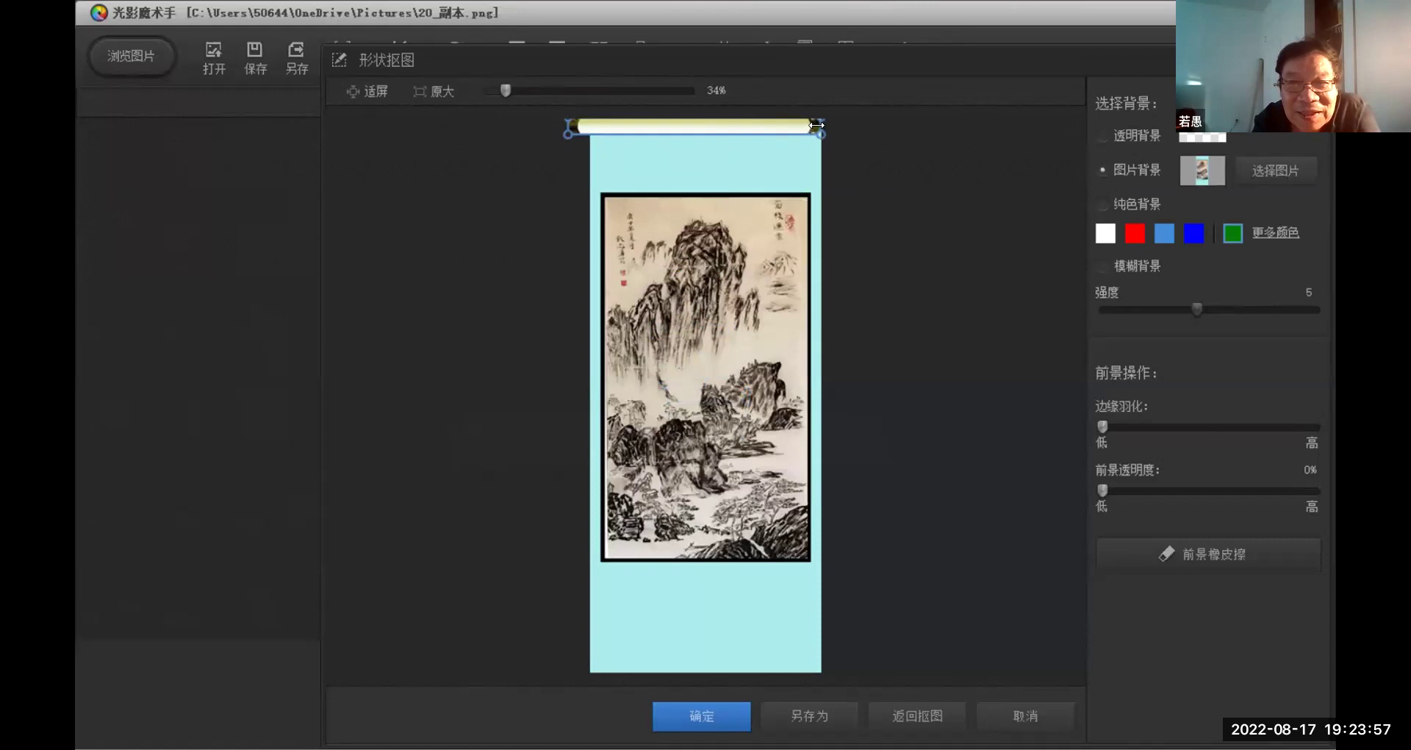
pyautogui.moveTo(827, 123); pyautogui.dragTo(740, 126)
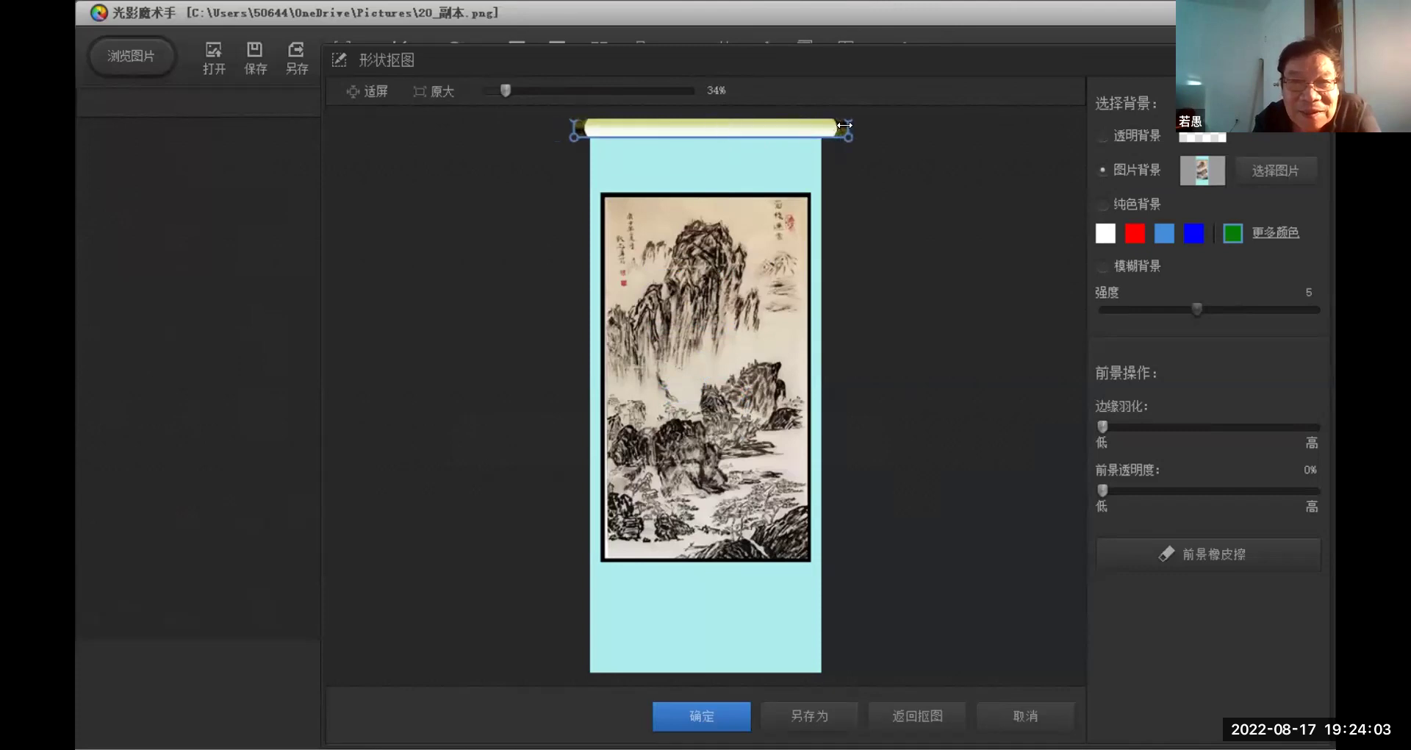
pyautogui.moveTo(839, 125); pyautogui.dragTo(775, 134)
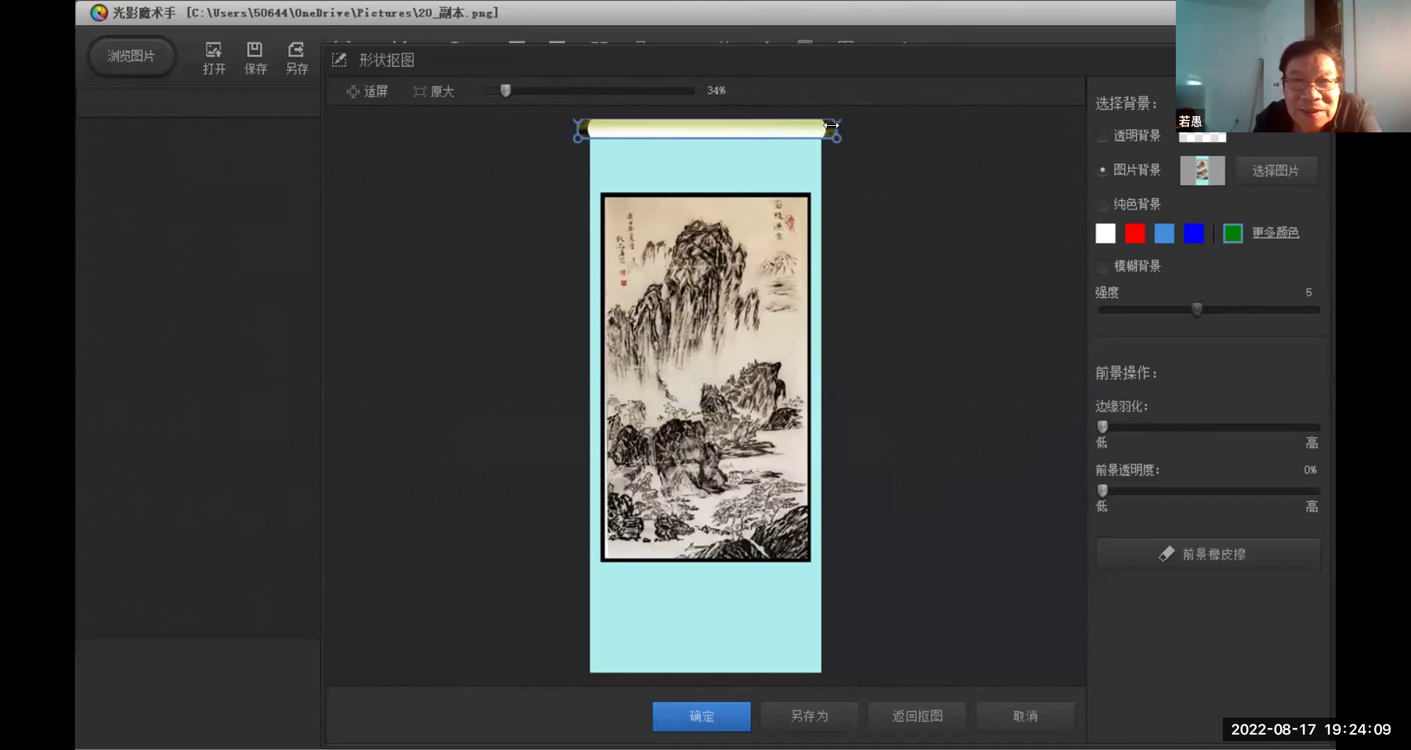
pyautogui.moveTo(835, 128); pyautogui.dragTo(836, 128)
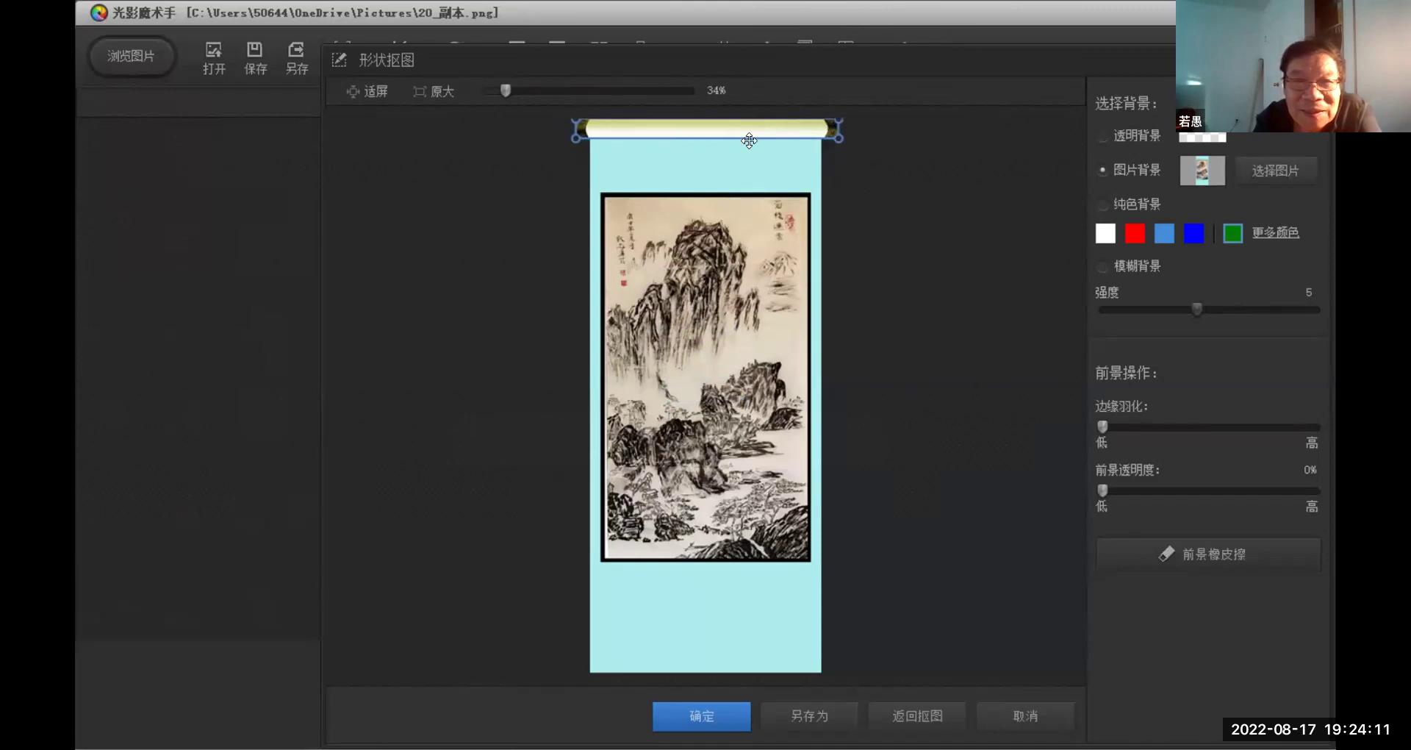
pyautogui.moveTo(749, 149); pyautogui.dragTo(750, 136)
pyautogui.click(853, 645)
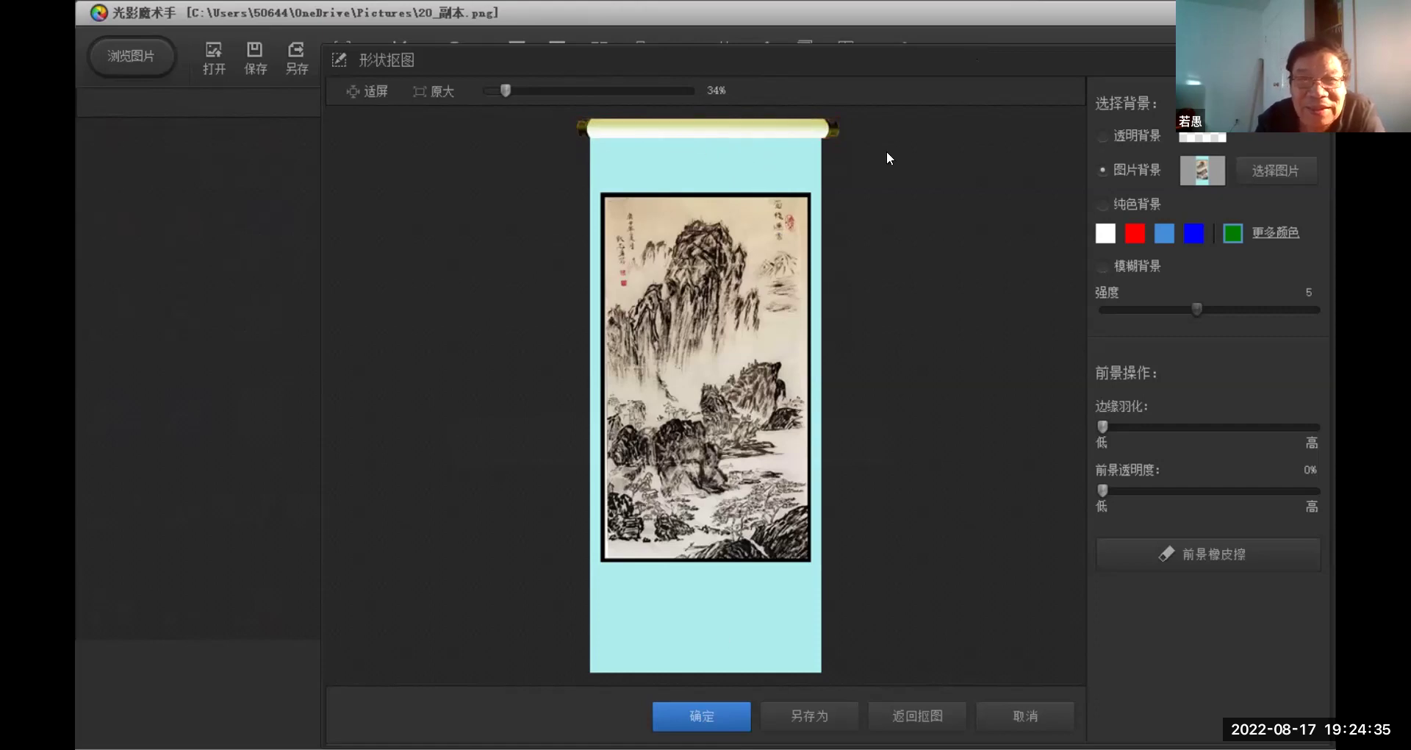
pyautogui.click(624, 126)
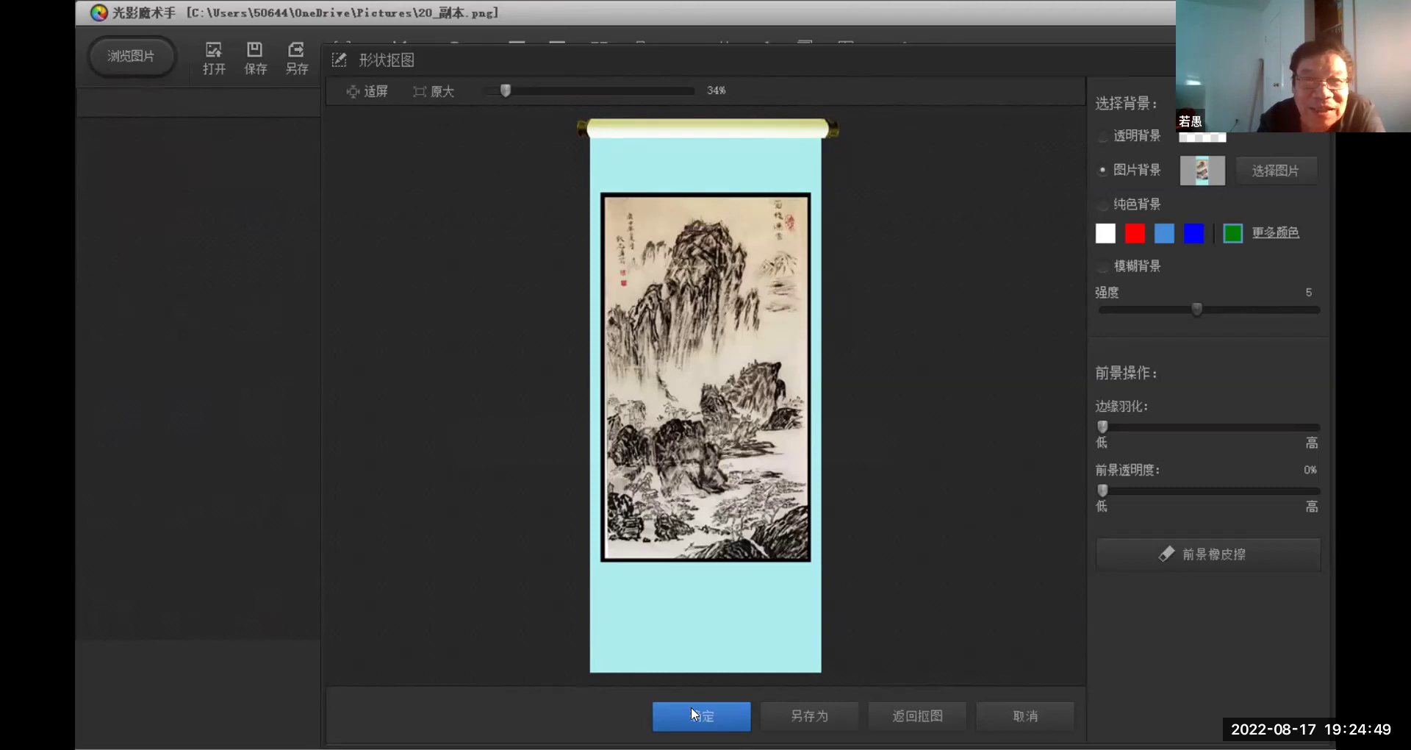
# Apply the composite and save it as JPEG 20_副本_副本 in the 图片 folder, and undo the compositing to return to the roller image
pyautogui.press('Return')
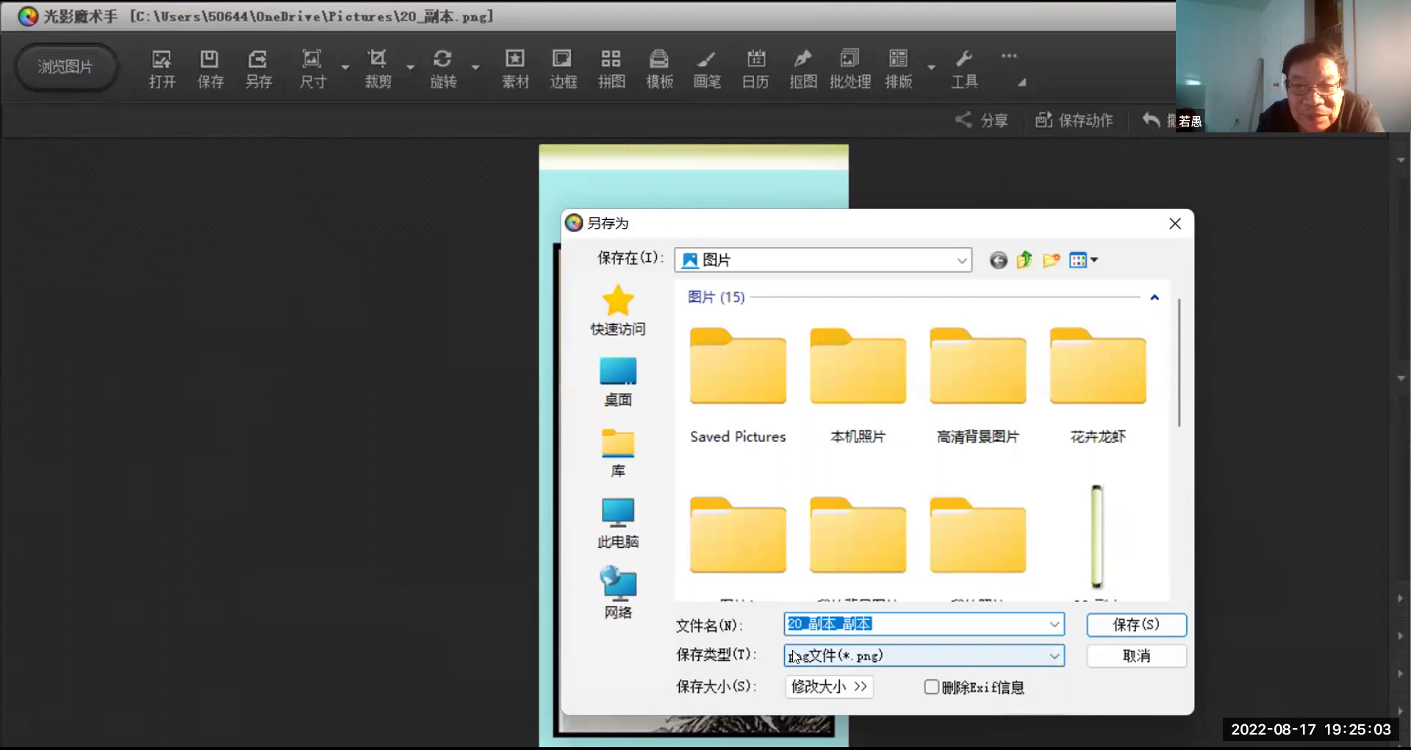
pyautogui.click(1055, 657)
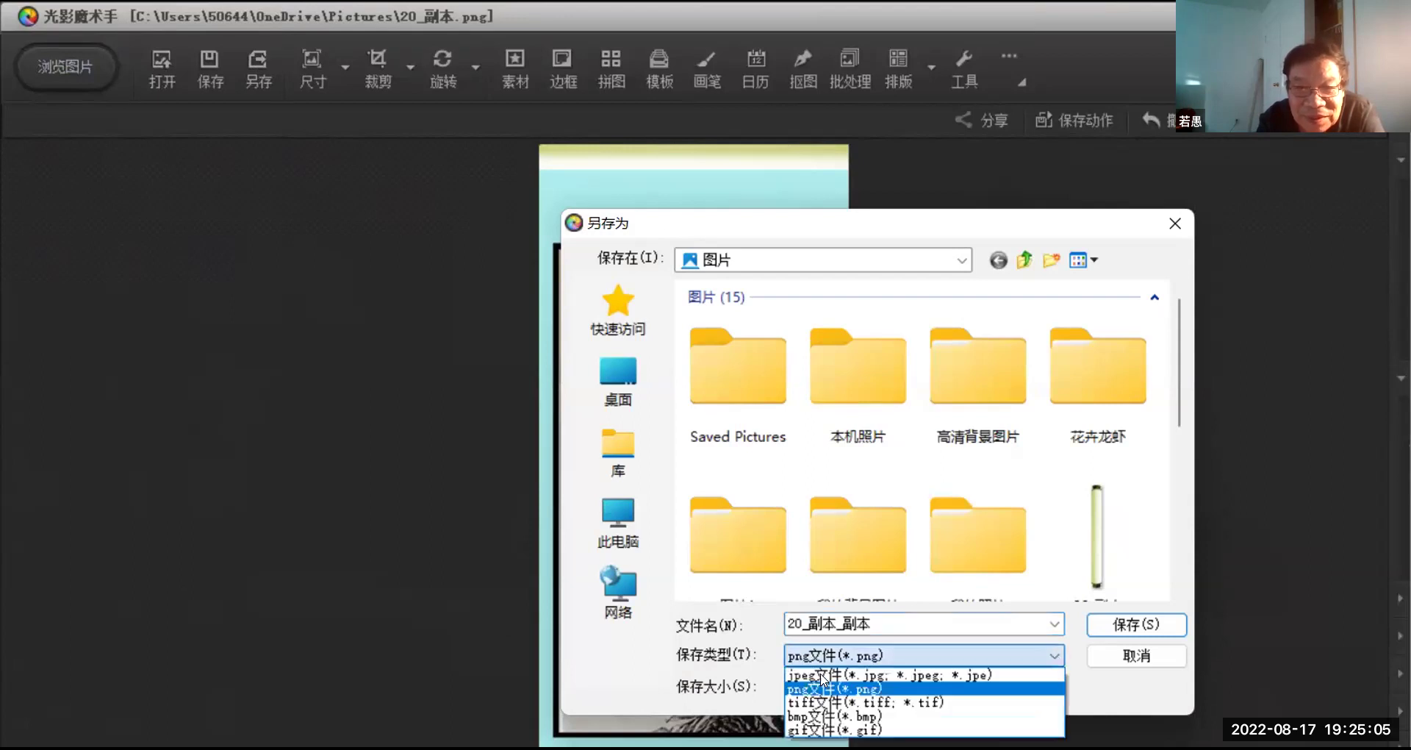
pyautogui.click(801, 675)
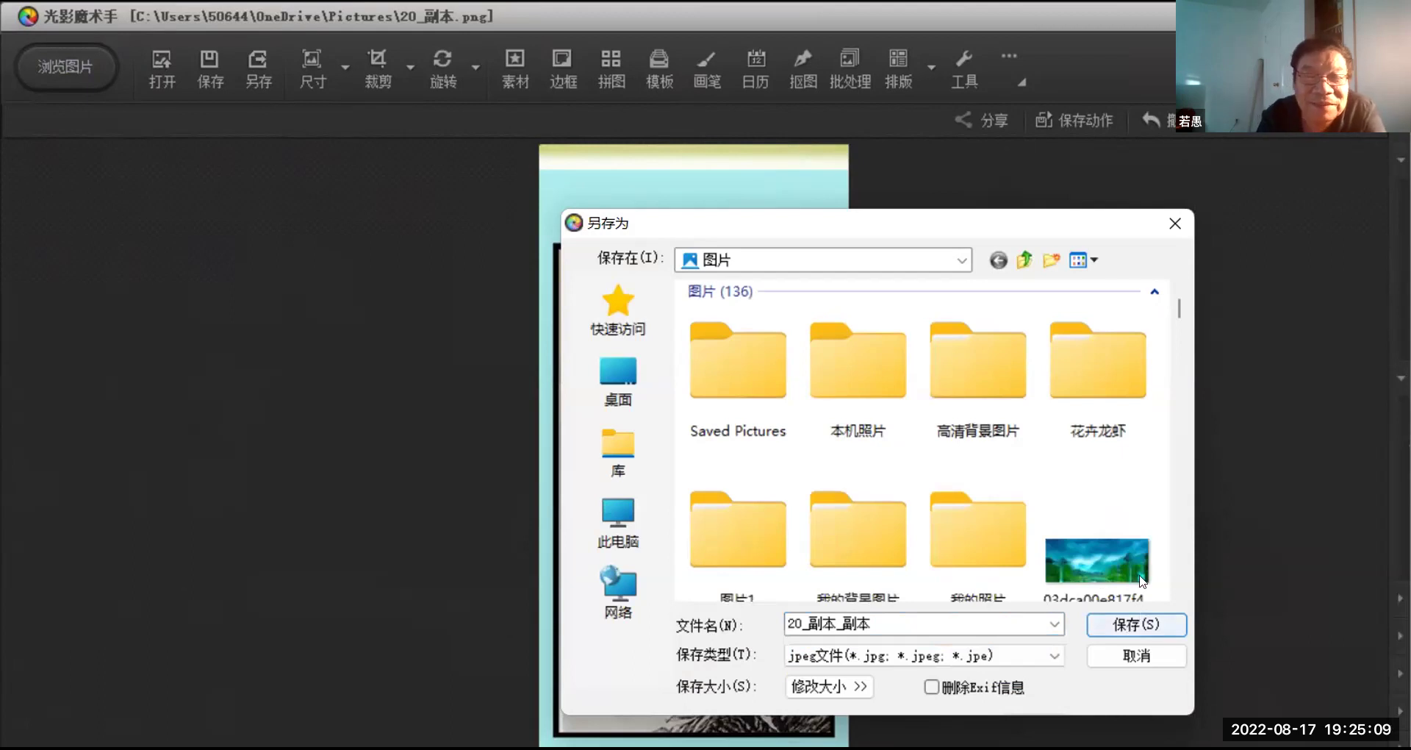
pyautogui.press('Return')
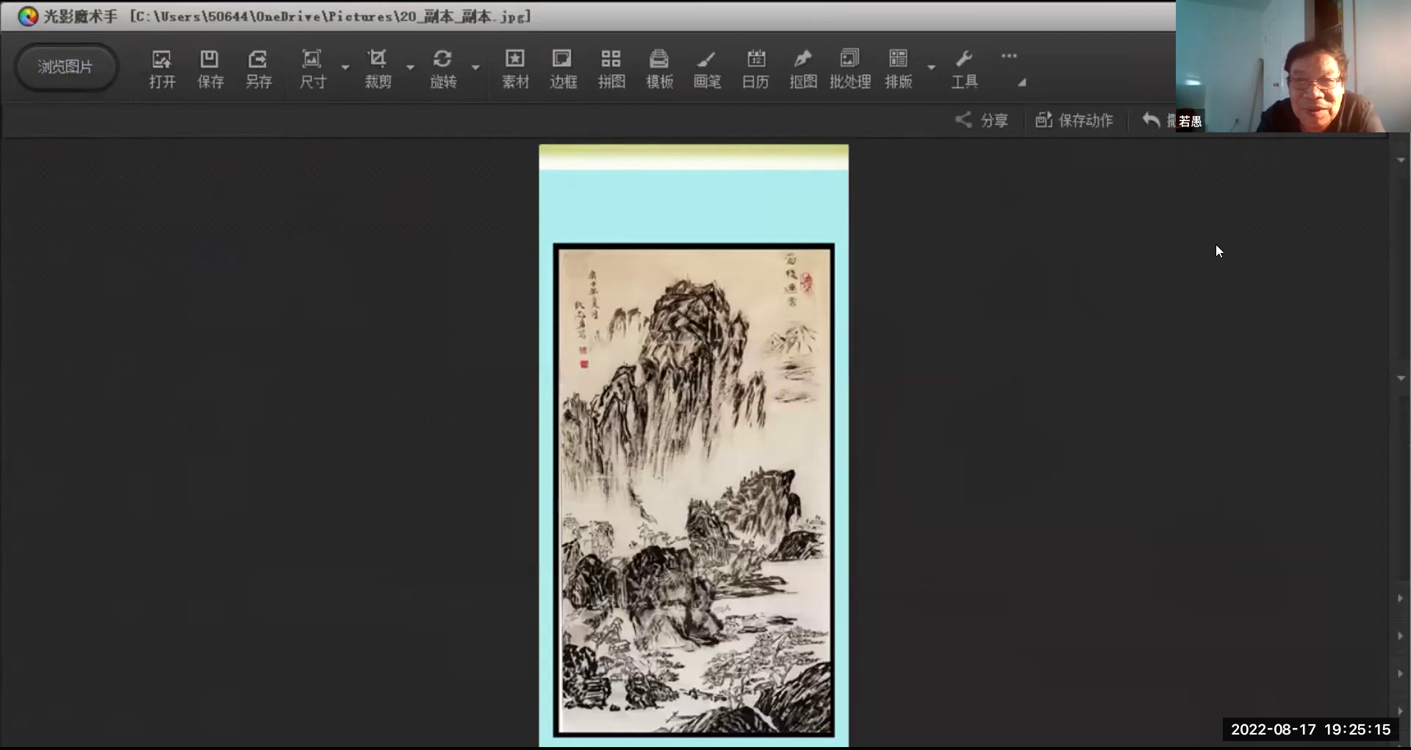
pyautogui.click(1173, 126)
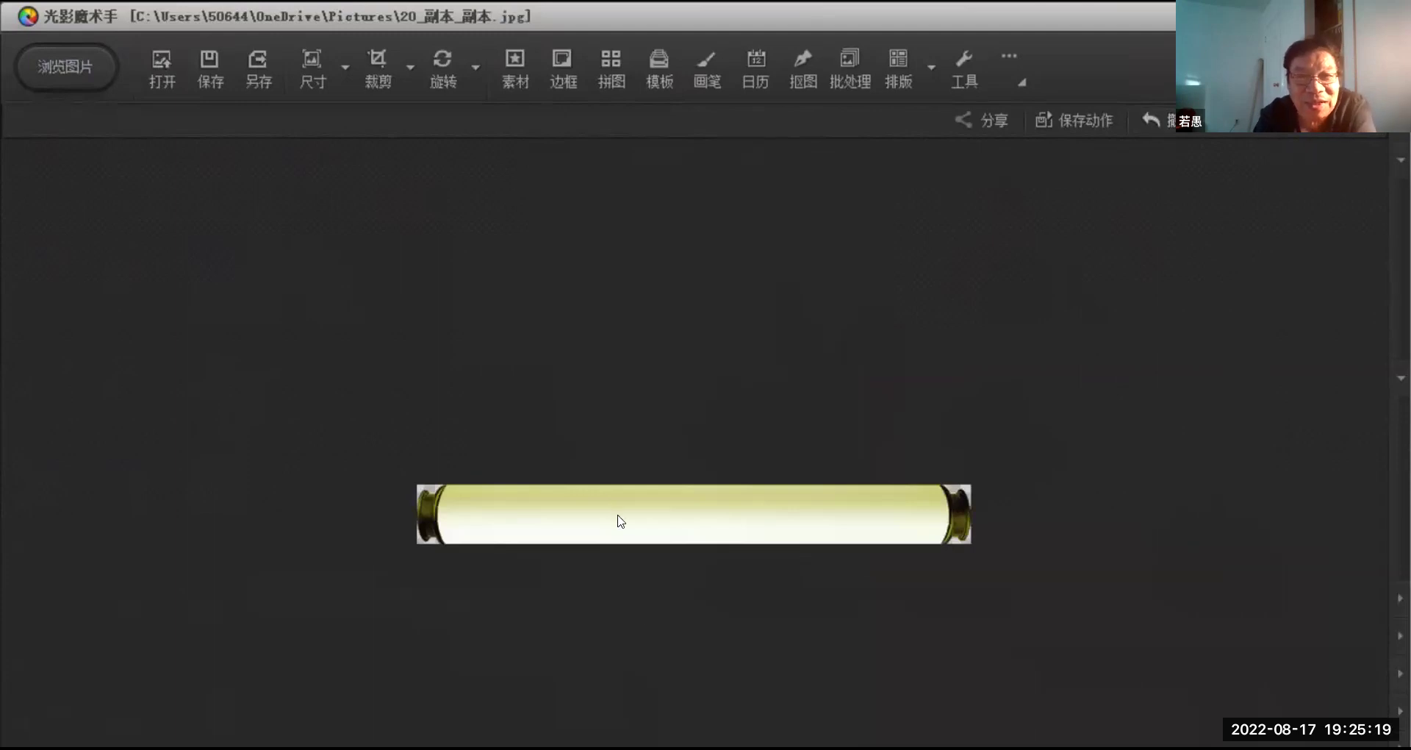
pyautogui.click(794, 66)
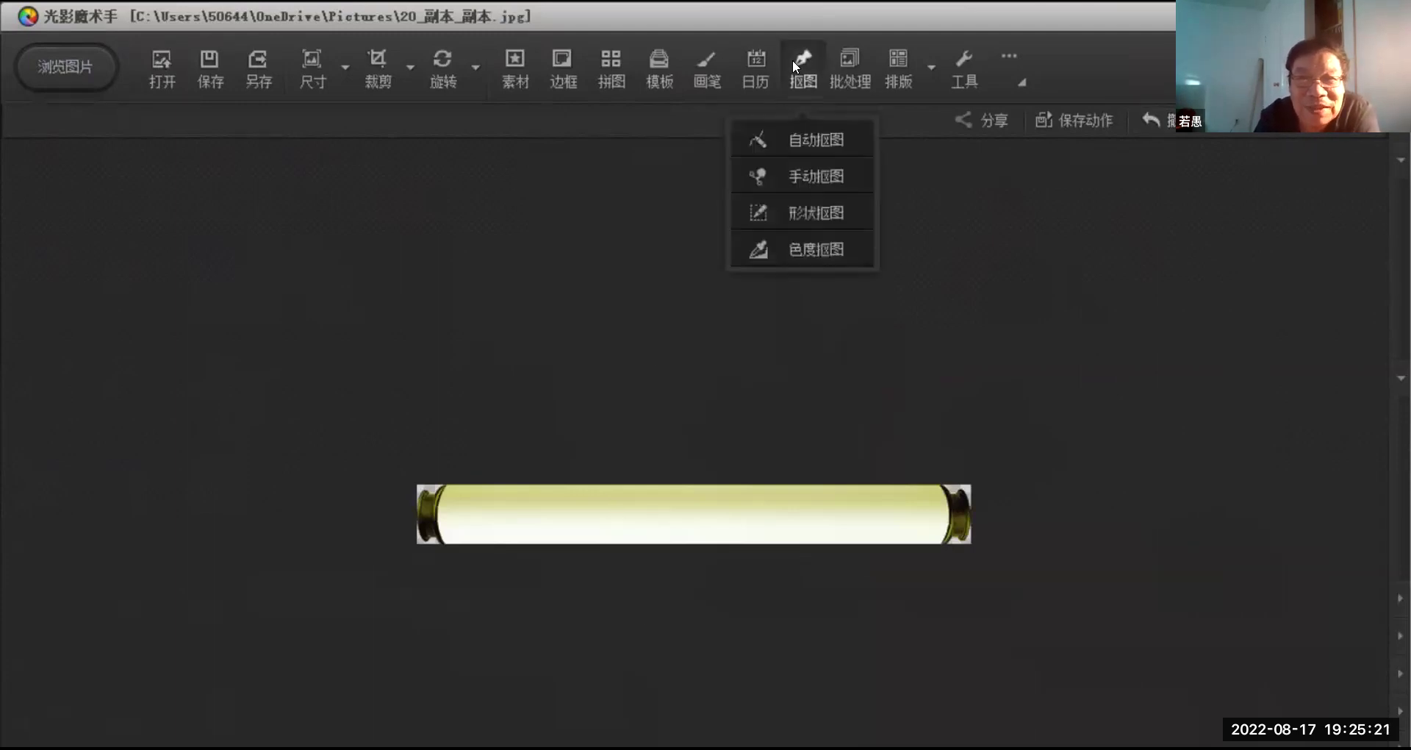
pyautogui.click(795, 73)
pyautogui.click(805, 76)
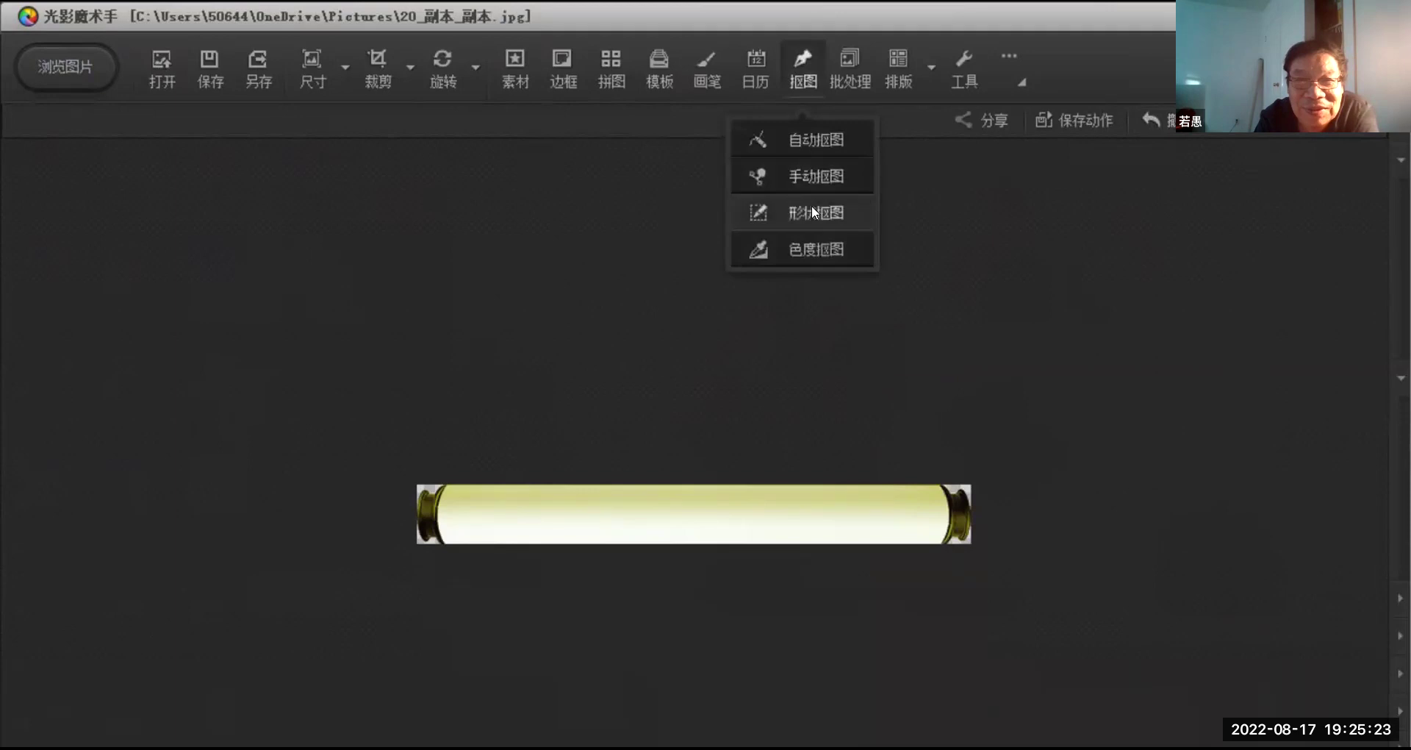
pyautogui.click(811, 213)
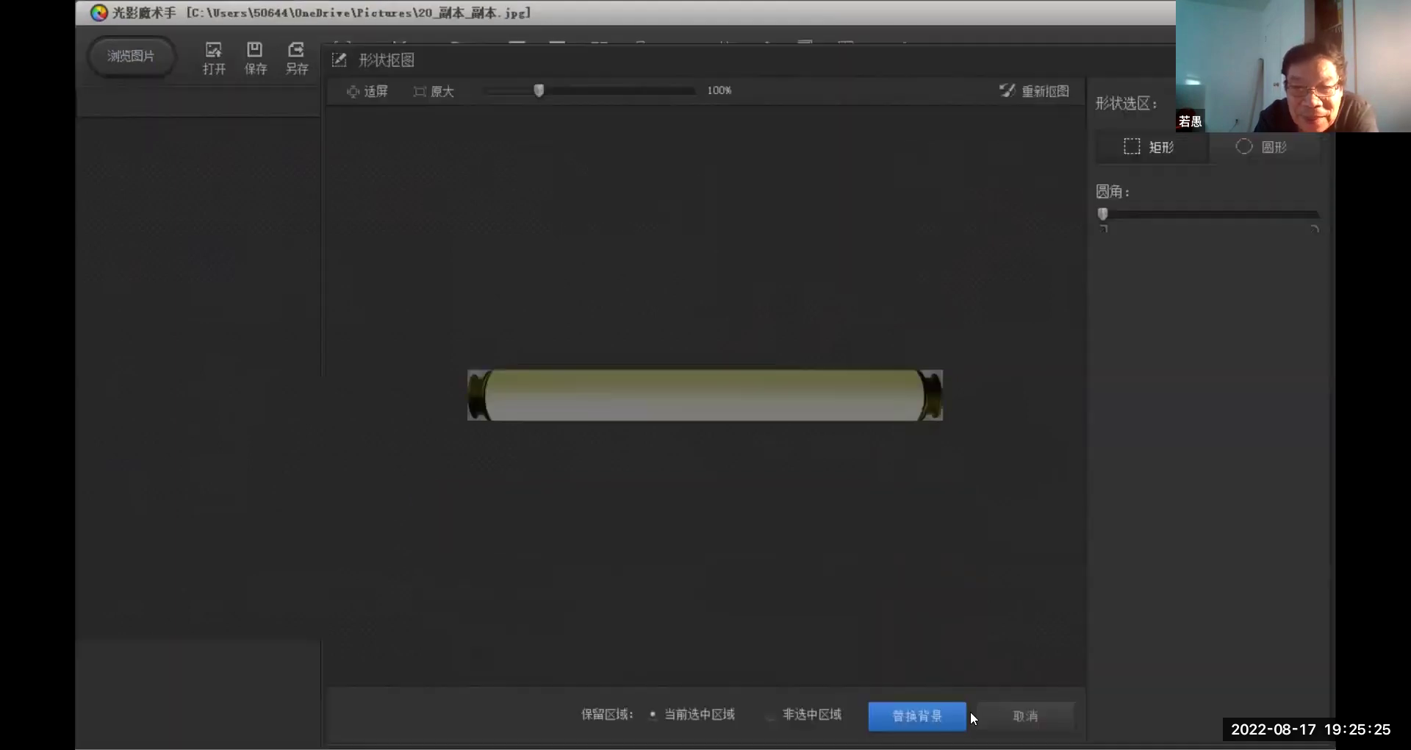
pyautogui.click(920, 713)
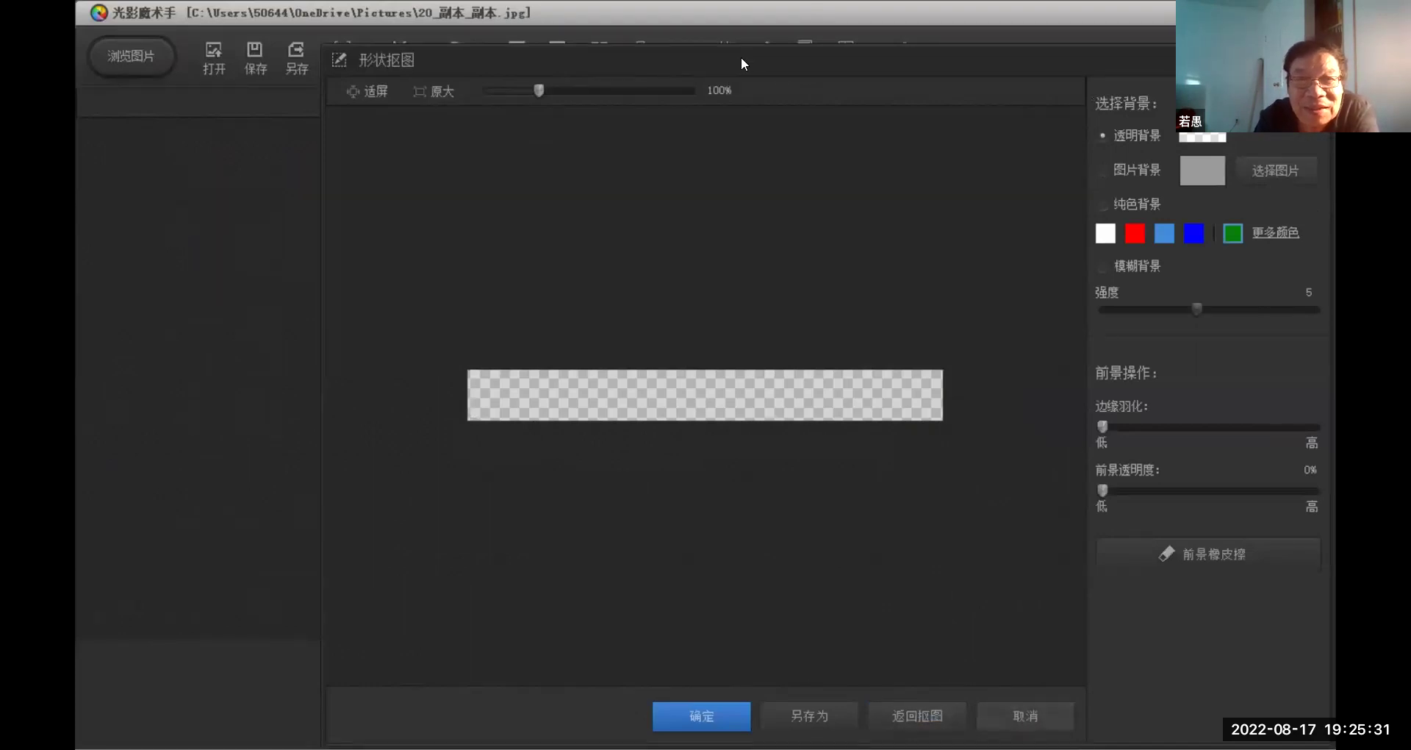
# Cut out the whole roller again using a rectangular shape selection, and proceed to background replacement
pyautogui.click(764, 56)
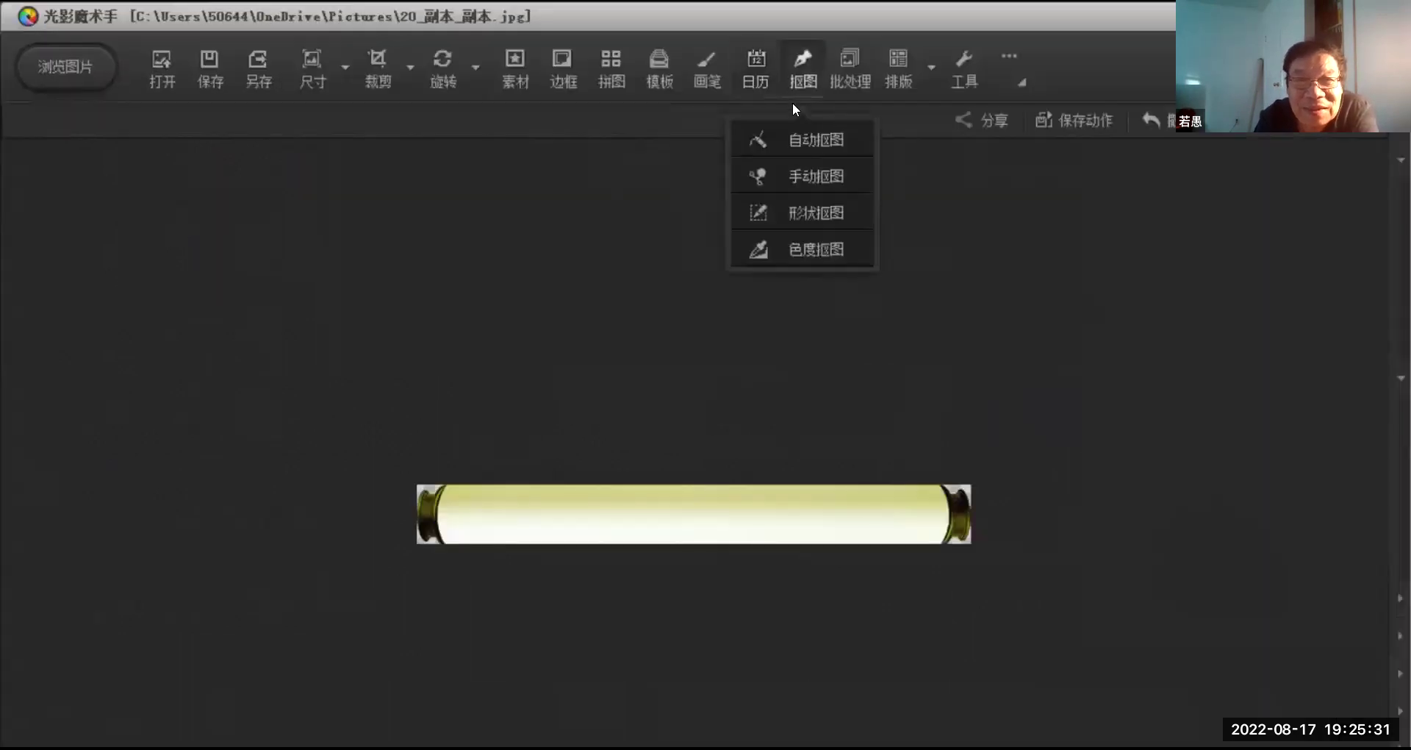
pyautogui.click(817, 213)
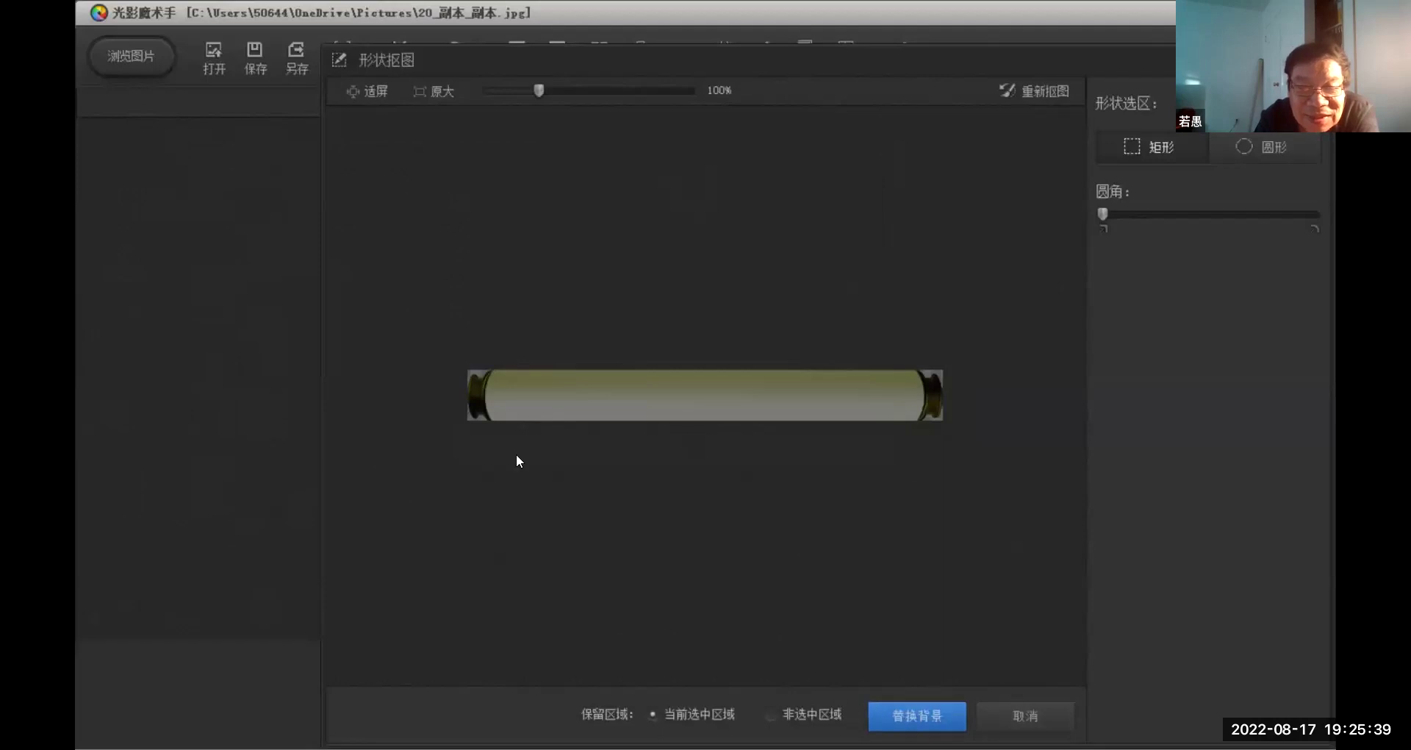
pyautogui.moveTo(465, 369); pyautogui.dragTo(964, 446)
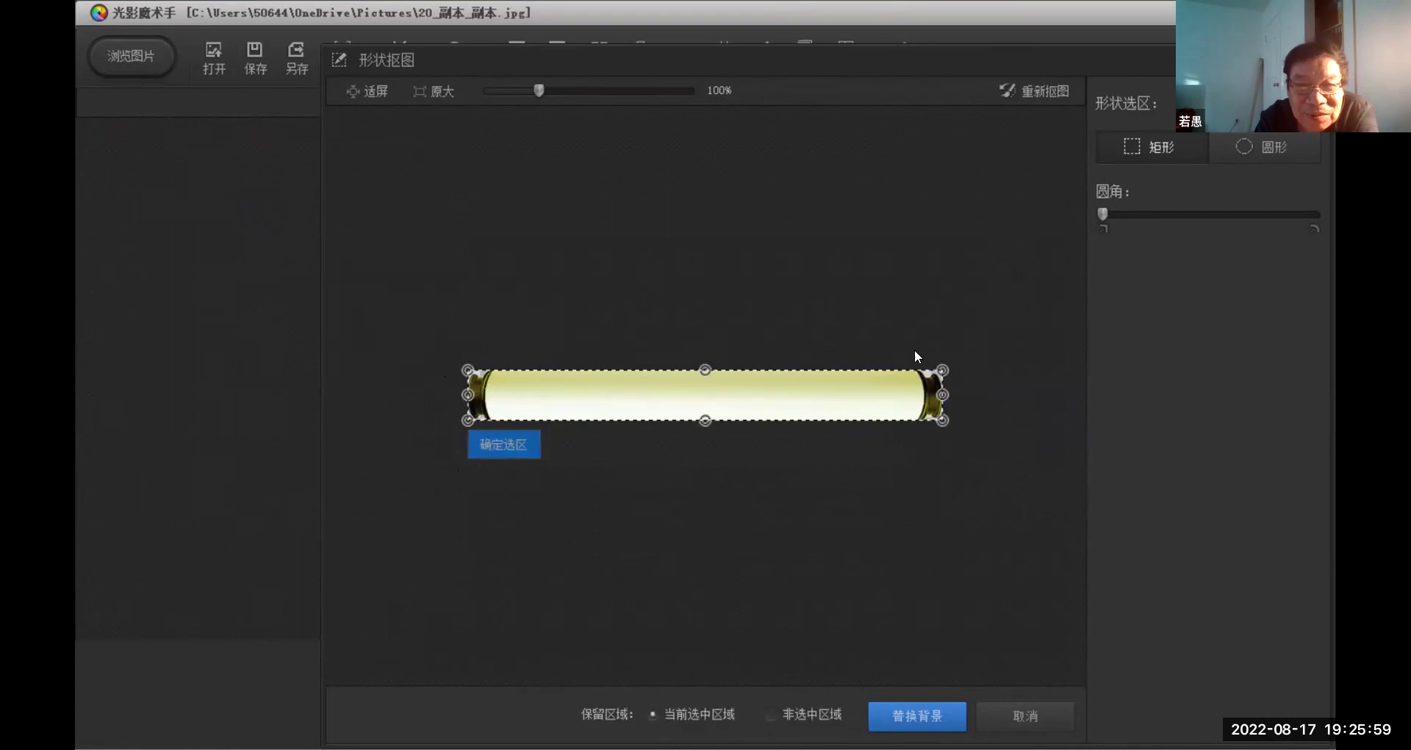
pyautogui.click(913, 717)
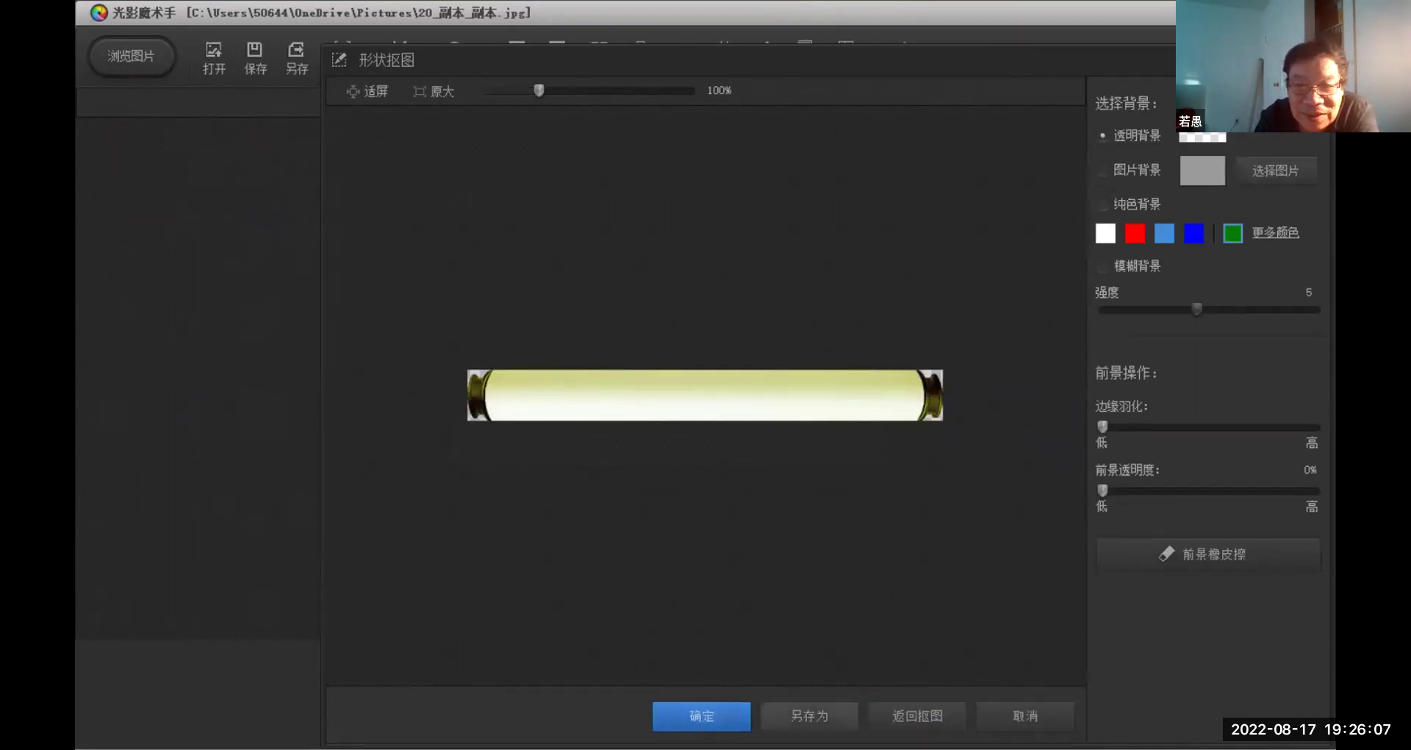
# Set the saved composite 20_副本_副本 from the 图片 folder as the picture background for the second roller
pyautogui.click(1269, 168)
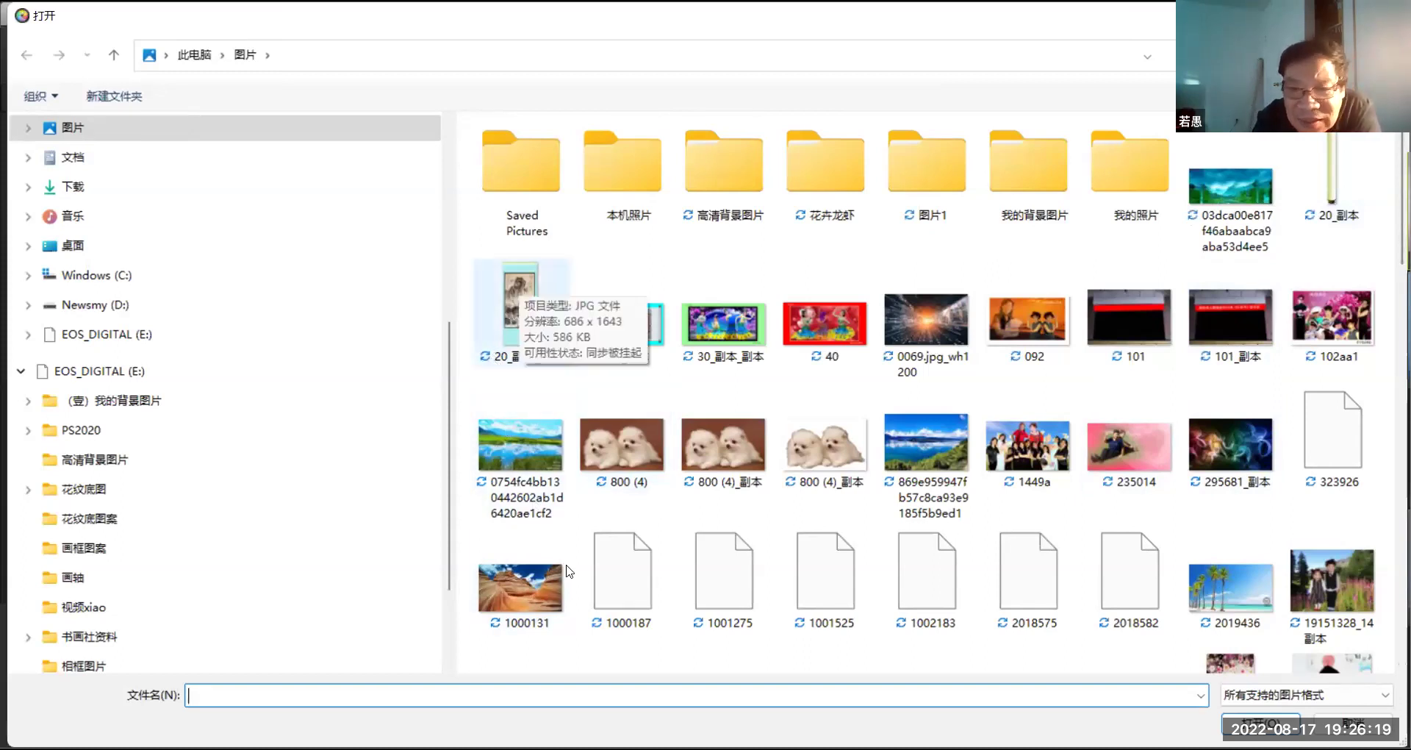
pyautogui.click(508, 307)
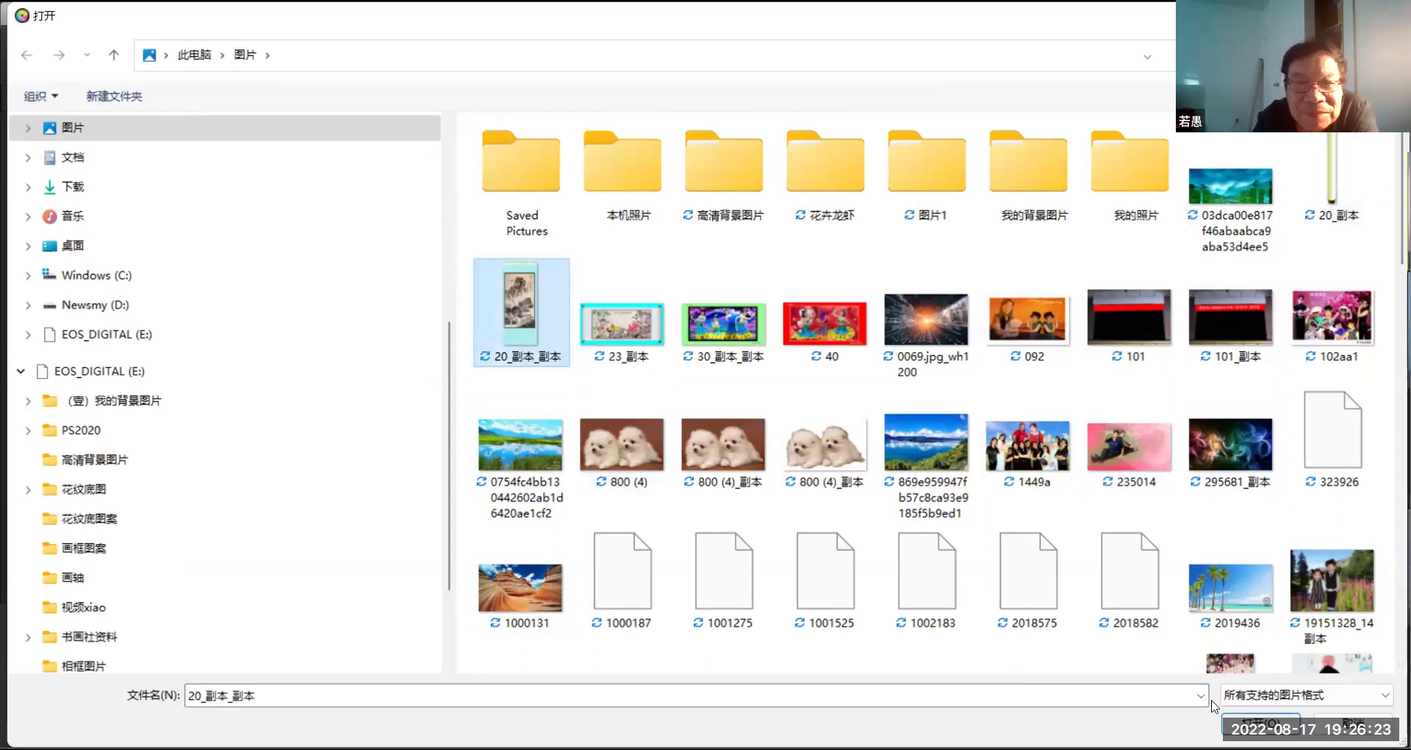
pyautogui.click(1260, 727)
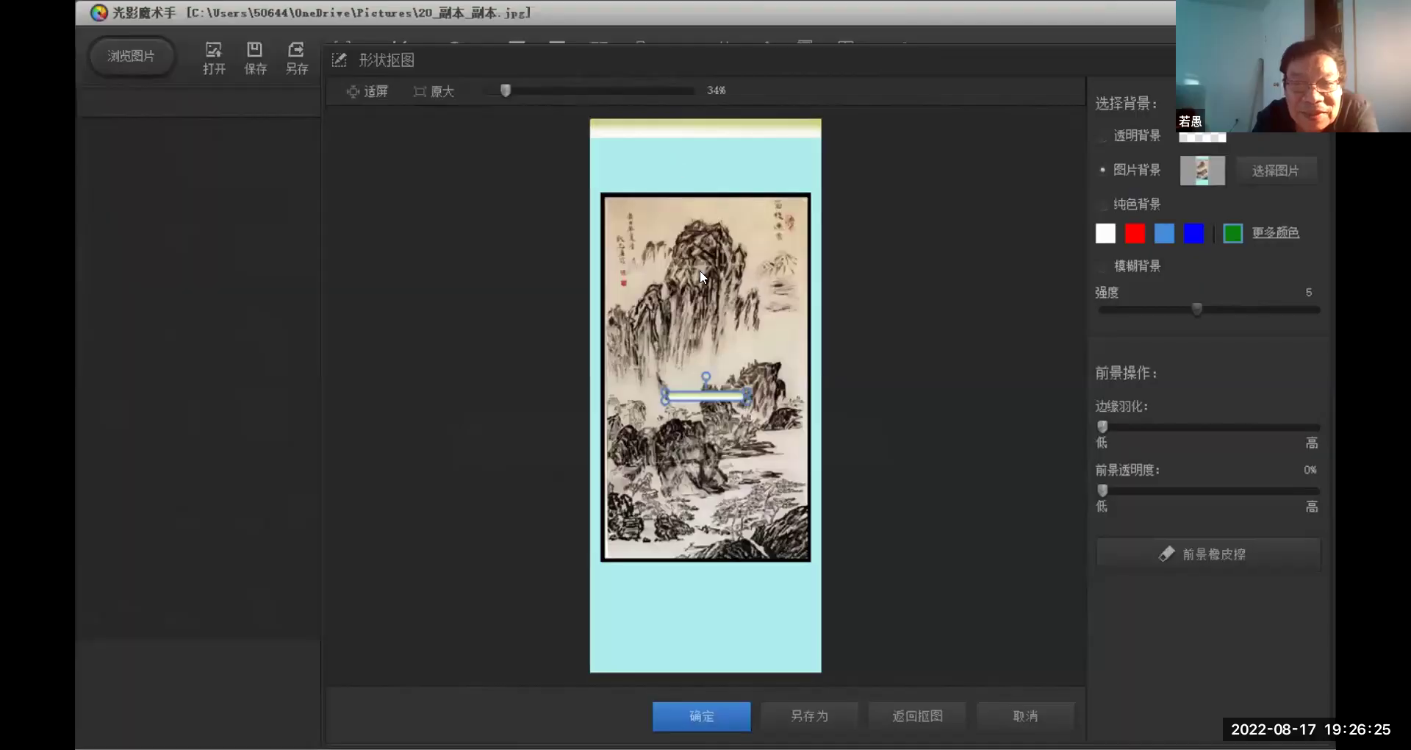
# Move the second roller to the painting's lower edge and stretch it so both knobs extend beyond the painting's sides
pyautogui.moveTo(703, 399); pyautogui.dragTo(631, 661)
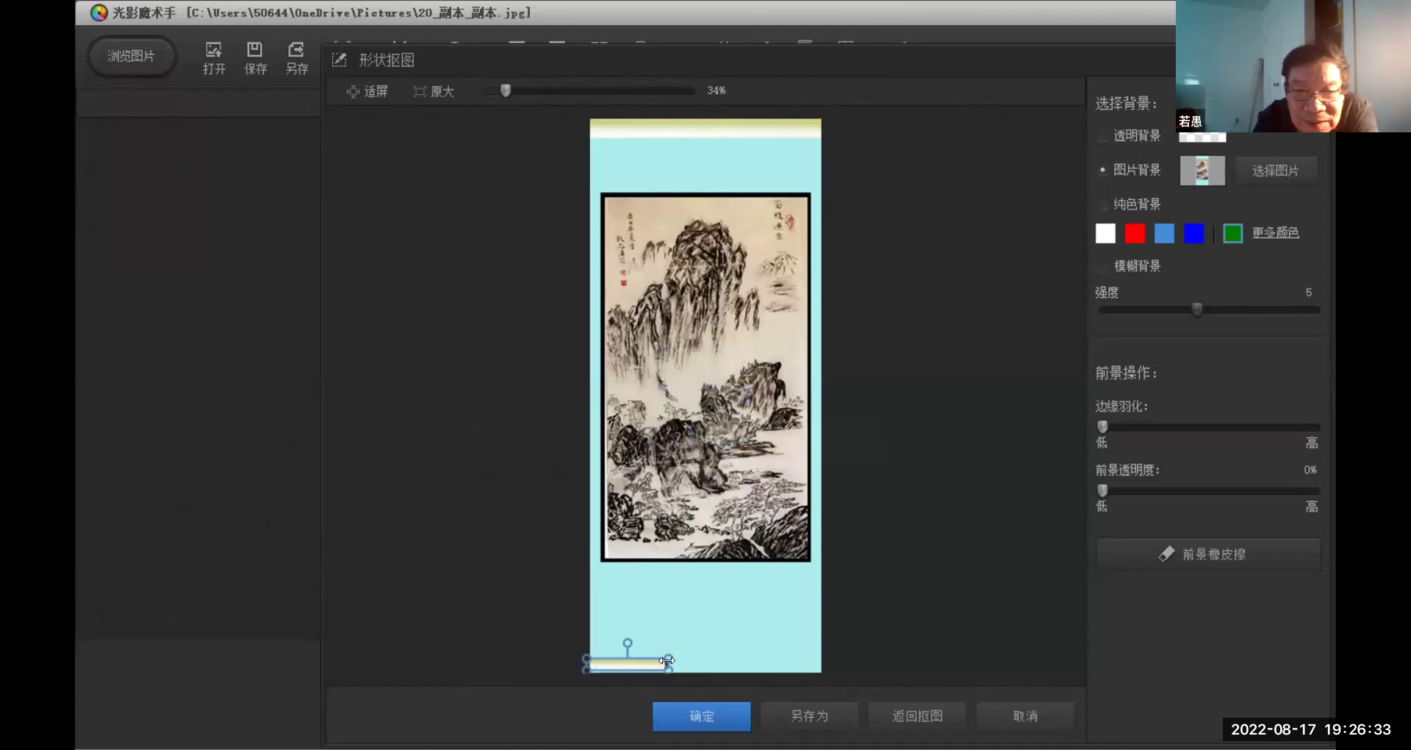
pyautogui.moveTo(665, 657); pyautogui.dragTo(704, 657)
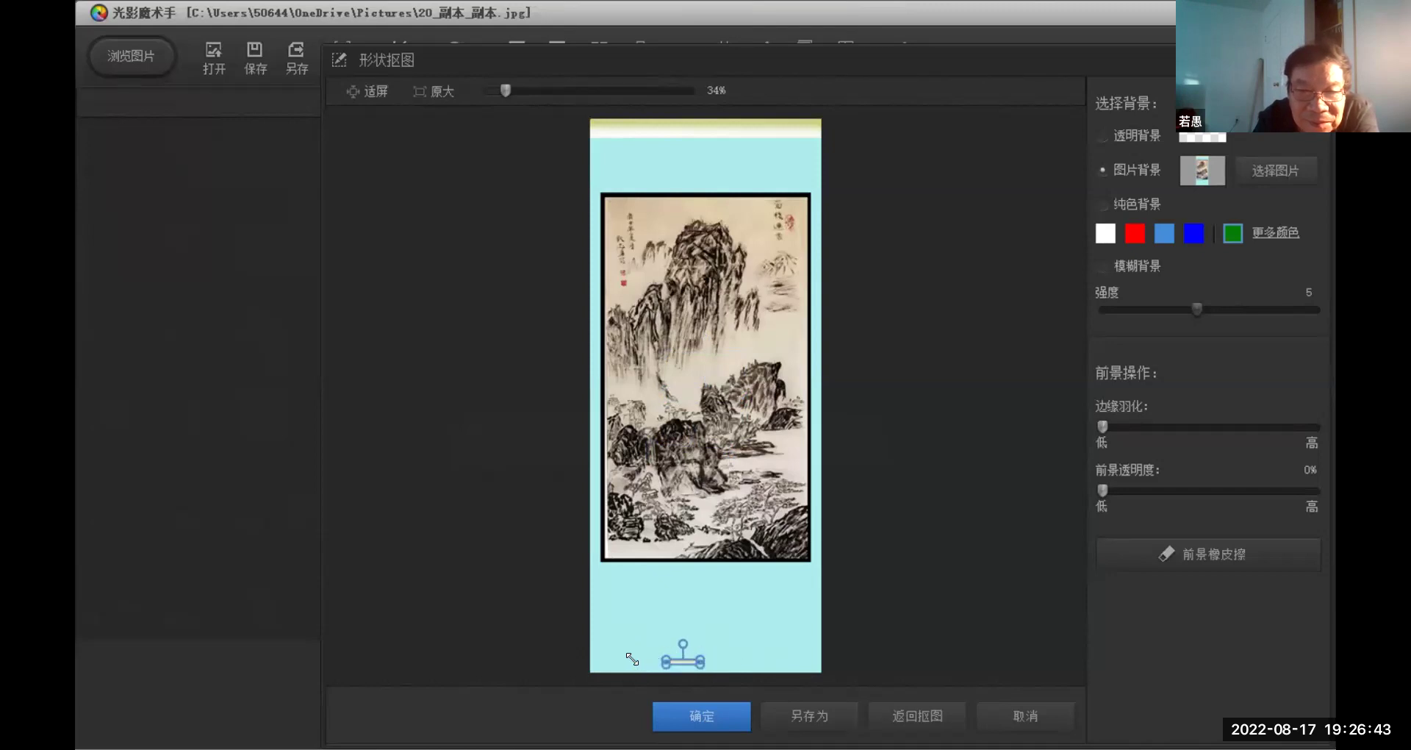
pyautogui.moveTo(675, 653); pyautogui.dragTo(845, 635)
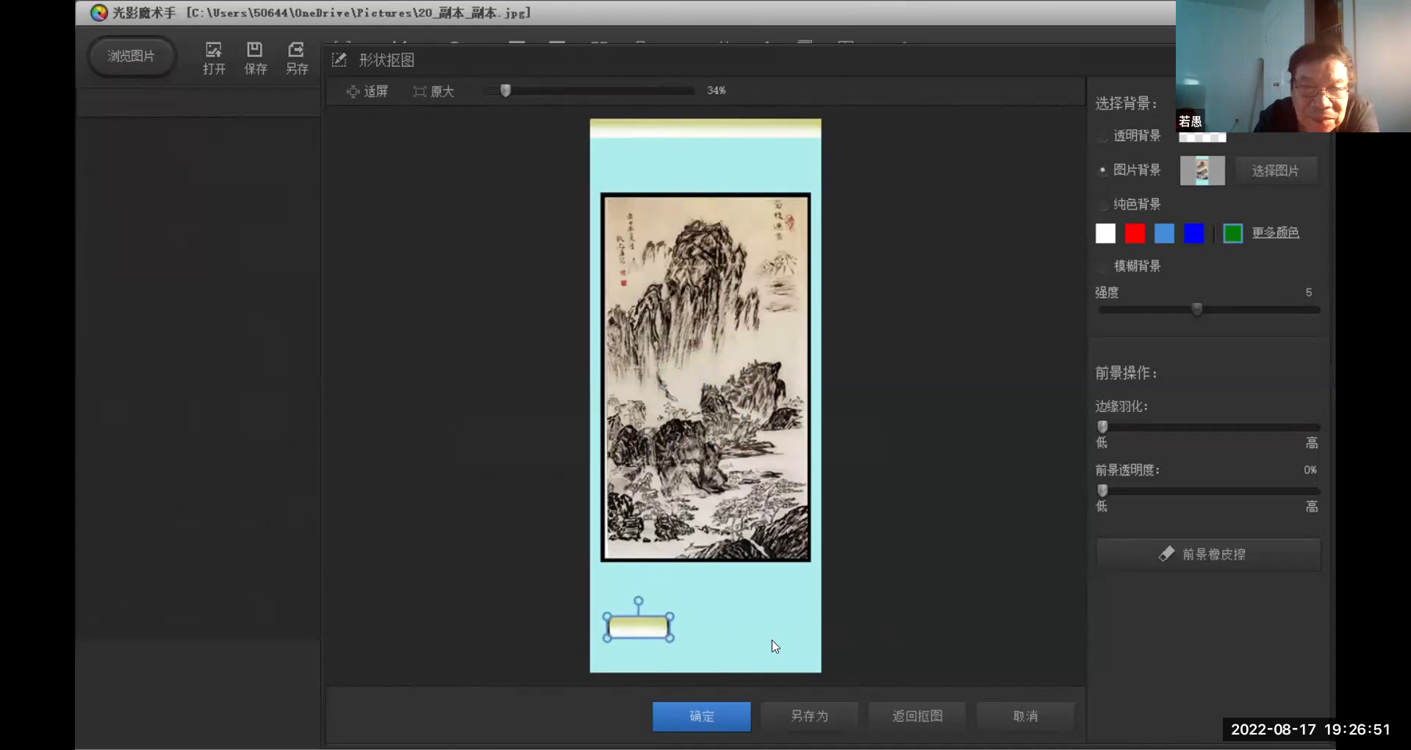
pyautogui.moveTo(703, 625); pyautogui.dragTo(766, 661)
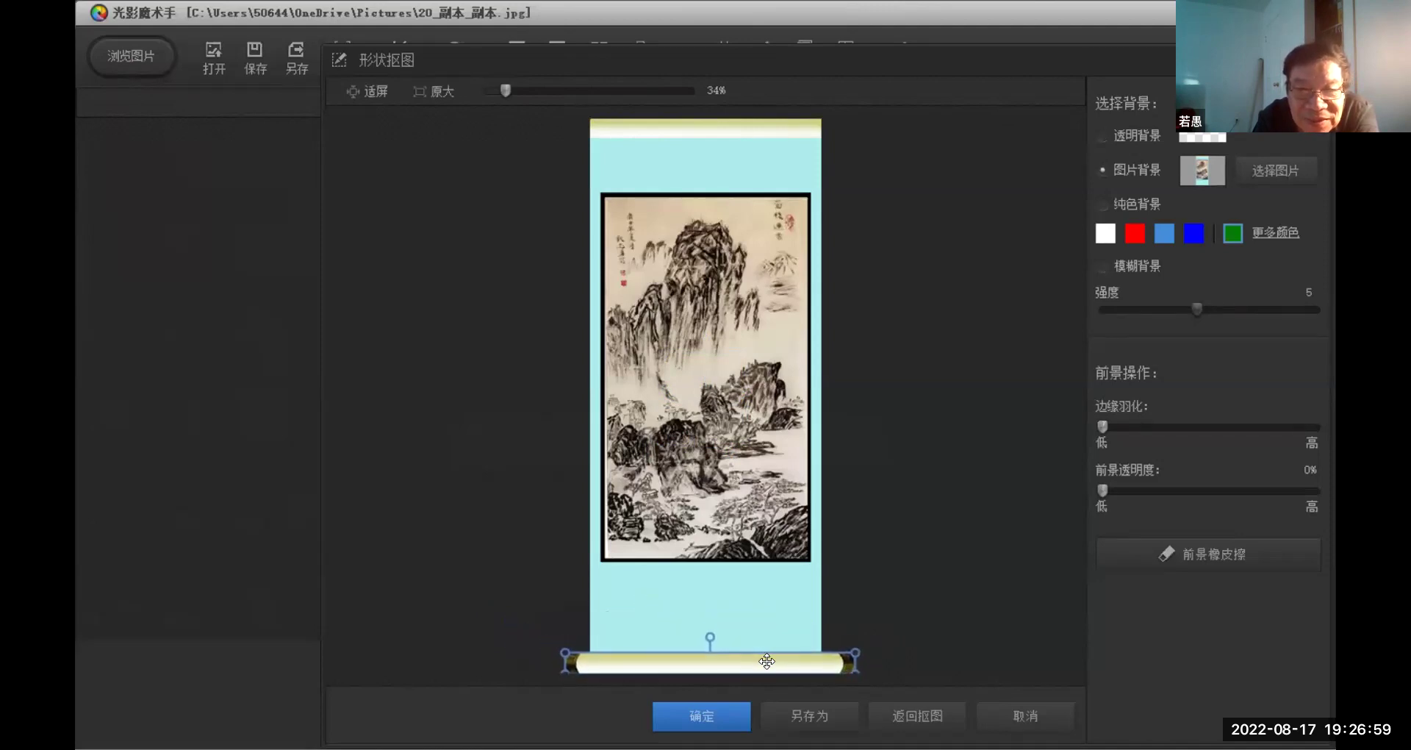
# Narrow the second roller so its knobs just overhang the painting's sides, align it with the lower edge, and apply the composite
pyautogui.moveTo(855, 671); pyautogui.dragTo(834, 663)
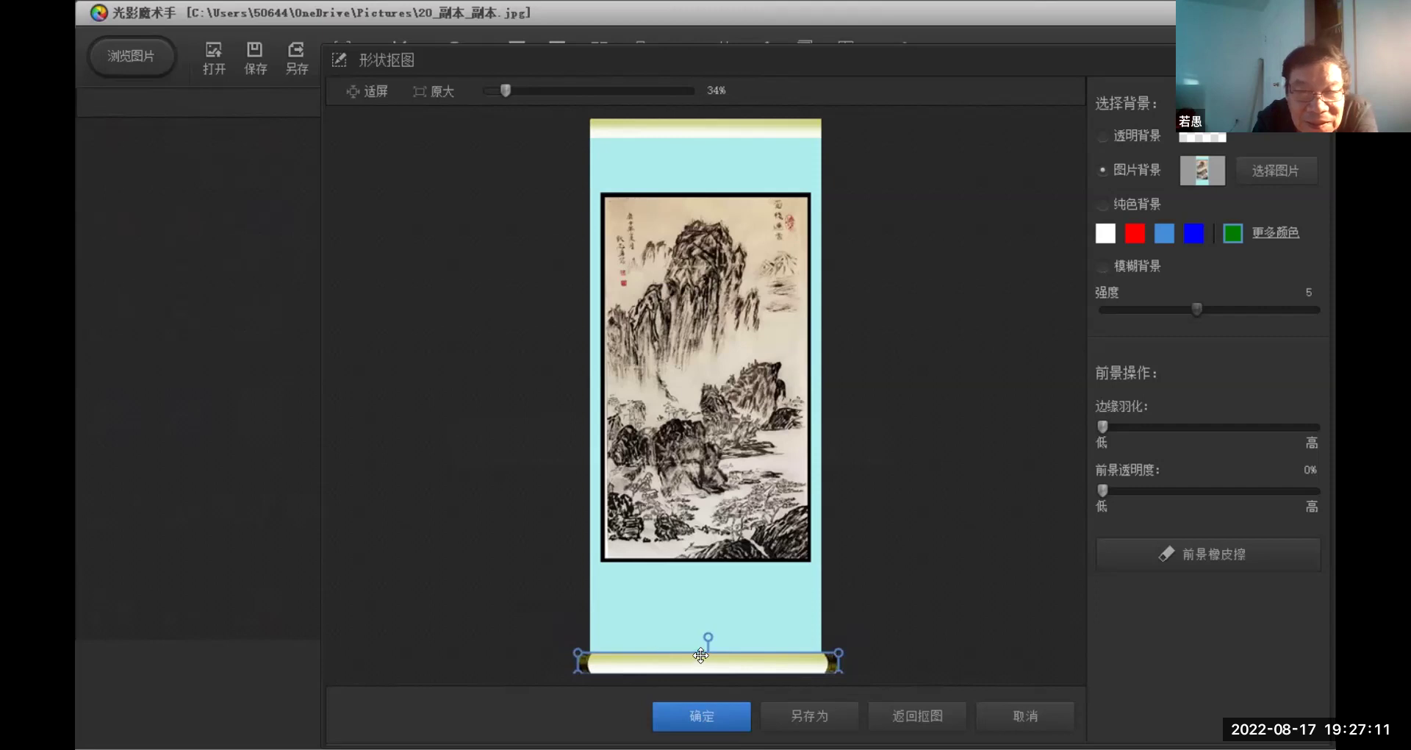
pyautogui.moveTo(702, 655); pyautogui.dragTo(698, 655)
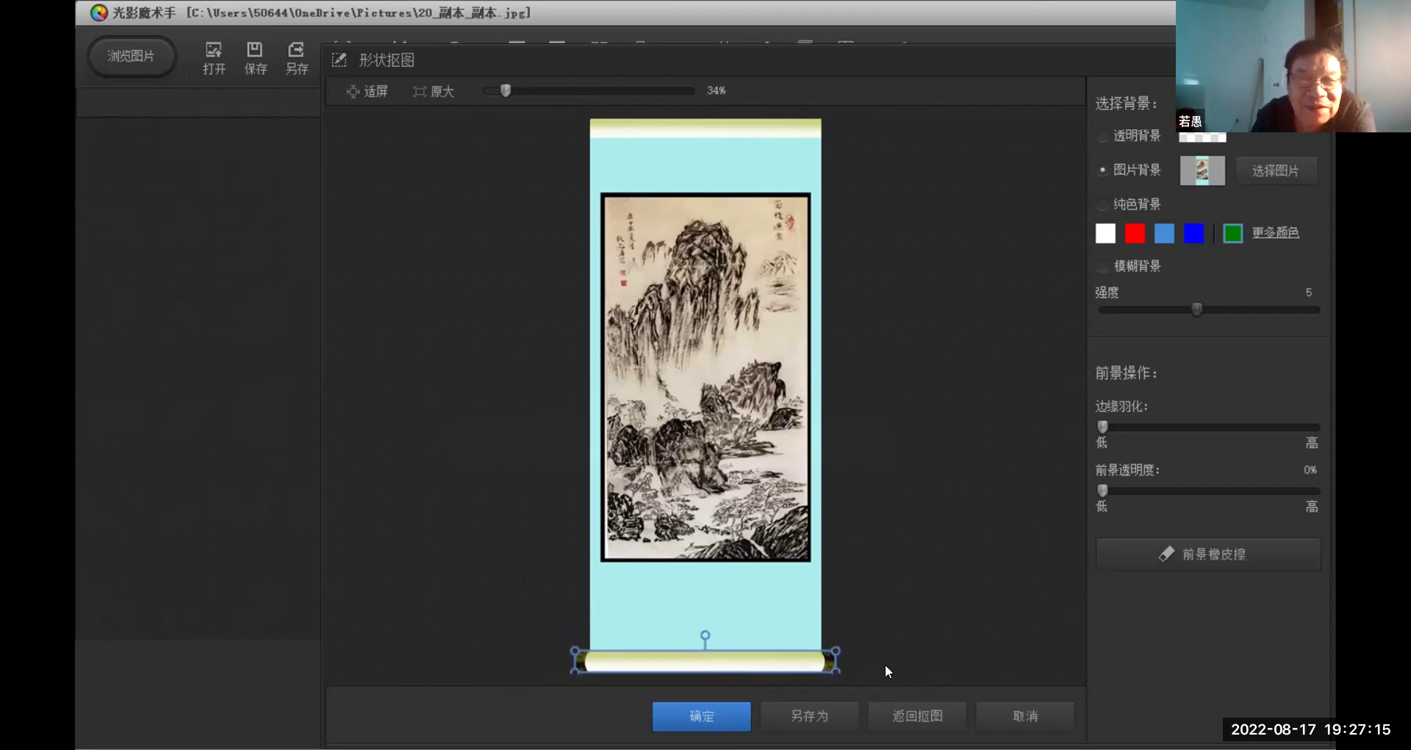
pyautogui.click(686, 713)
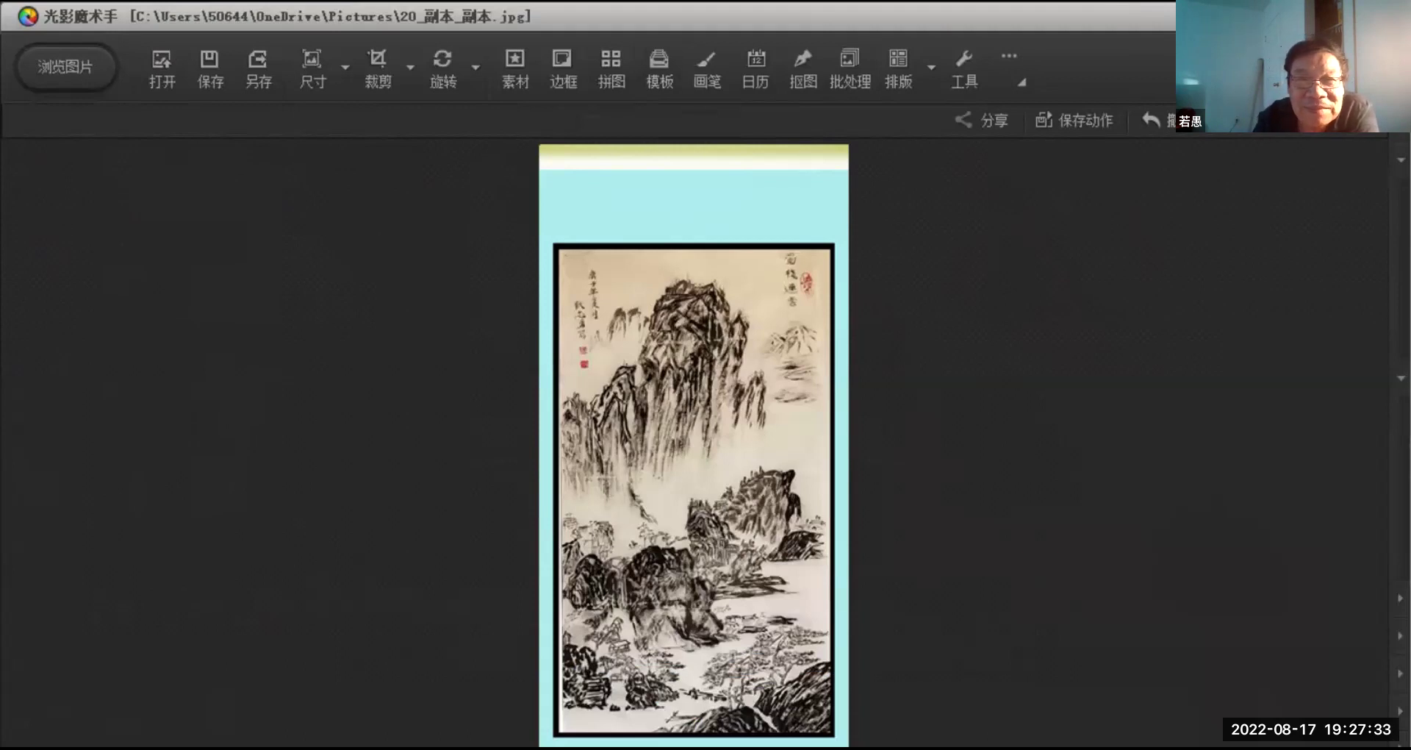
pyautogui.click(931, 47)
pyautogui.click(931, 47)
pyautogui.click(952, 63)
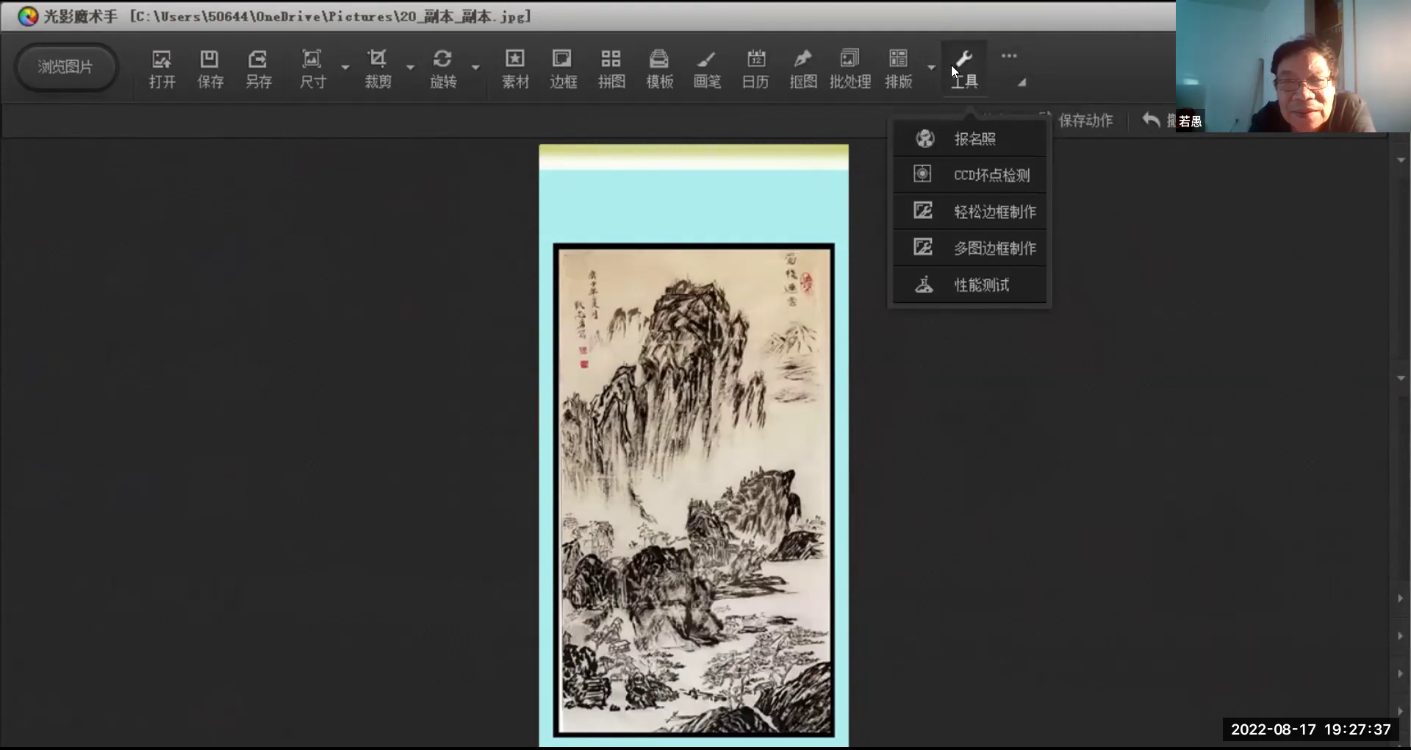
pyautogui.moveTo(823, 68)
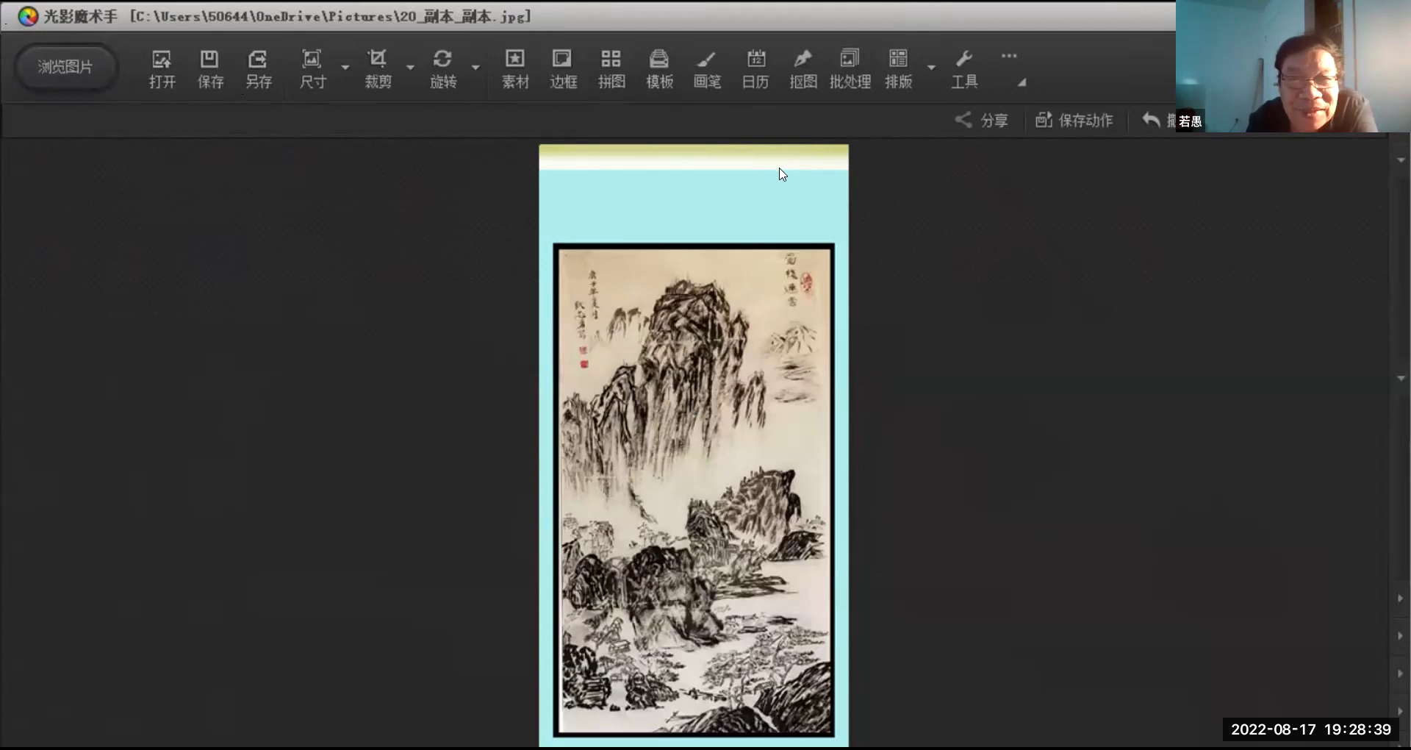
# Save the composite as a separate JPEG named 20_副本_副本_副本 in the 图片 folder
pyautogui.click(251, 64)
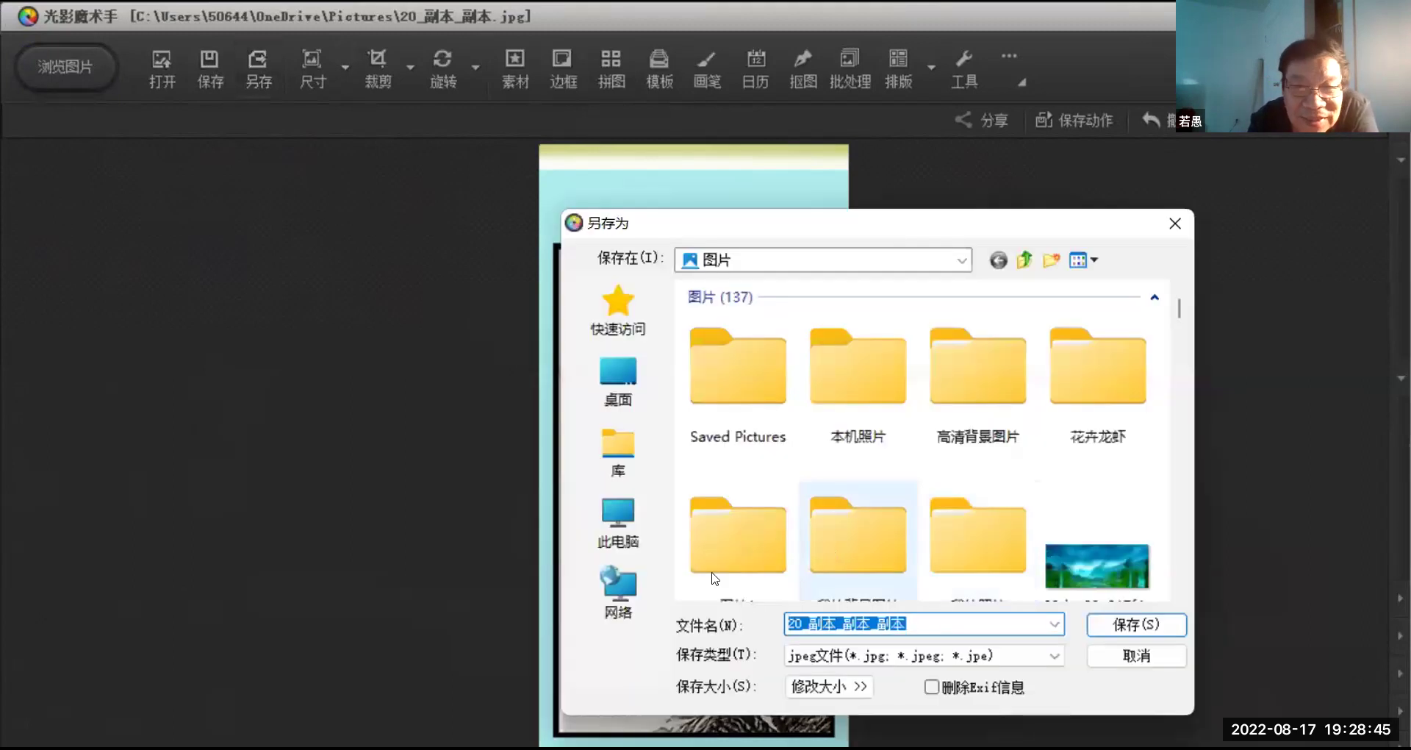
pyautogui.click(1125, 624)
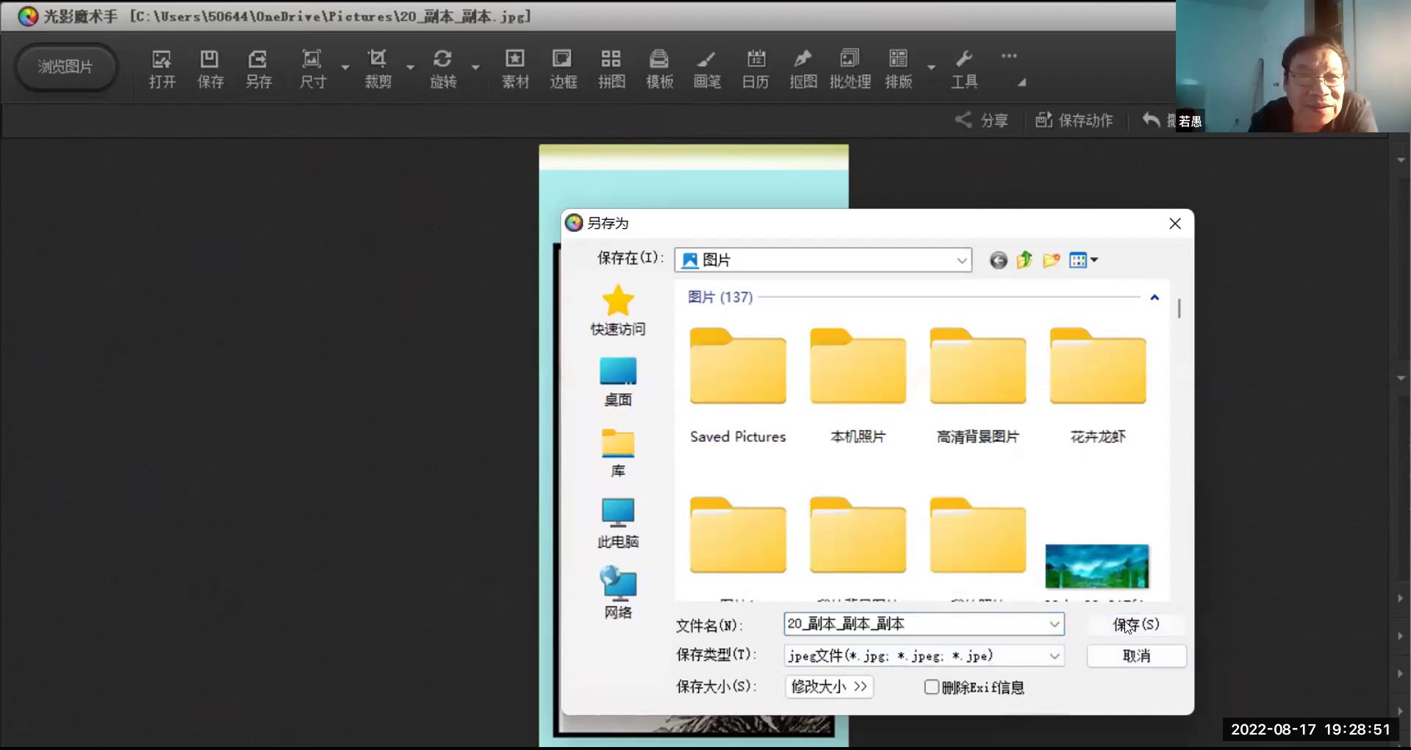
pyautogui.click(1126, 625)
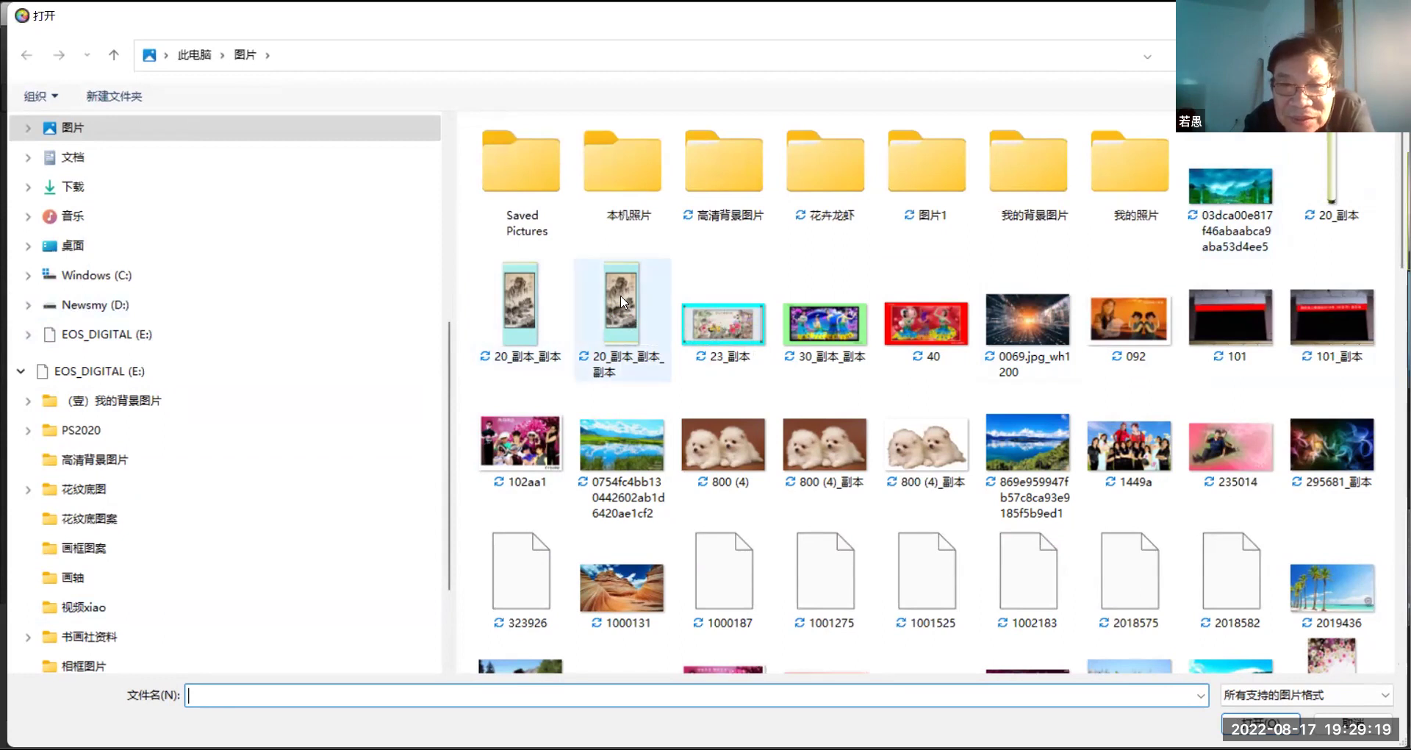
# Open the example picture 23_副本 from the 图片 folder to view its mounted scroll
pyautogui.click(734, 327)
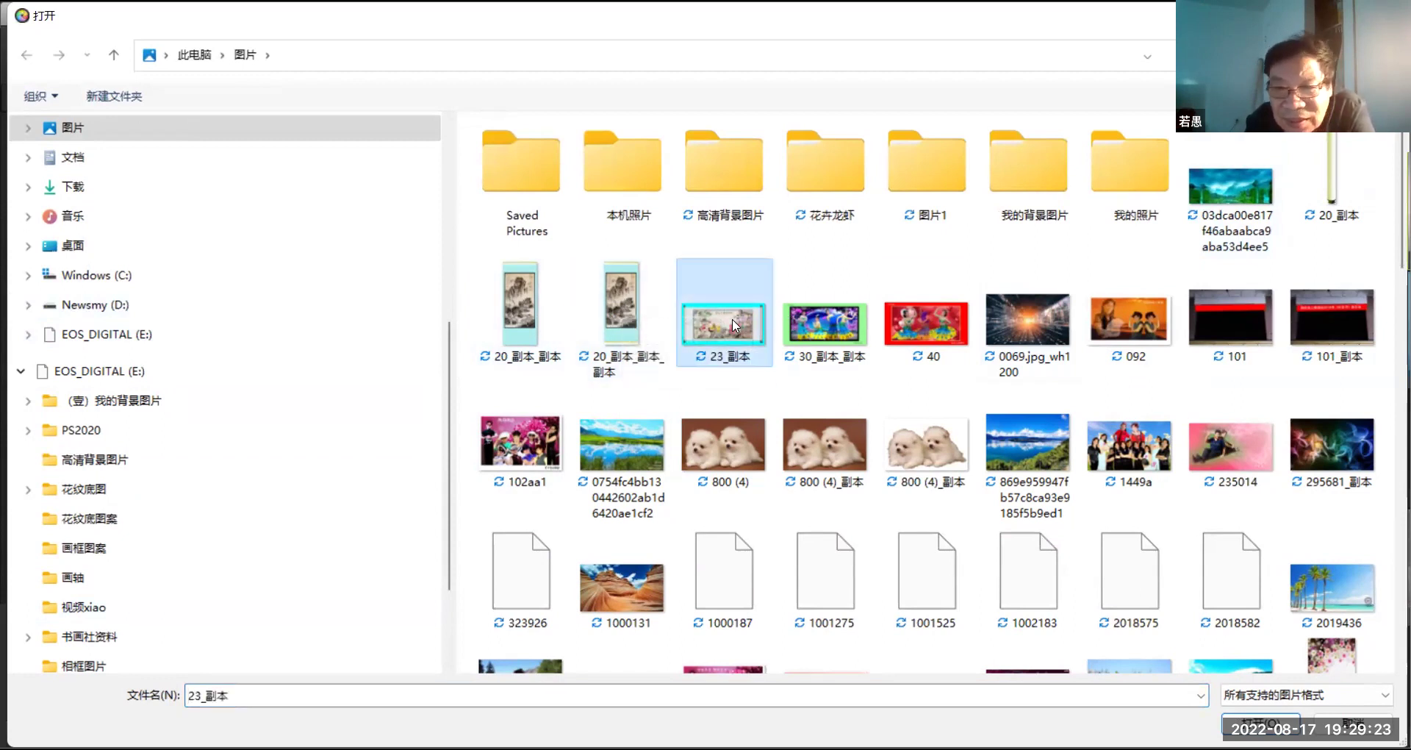
pyautogui.press('Return')
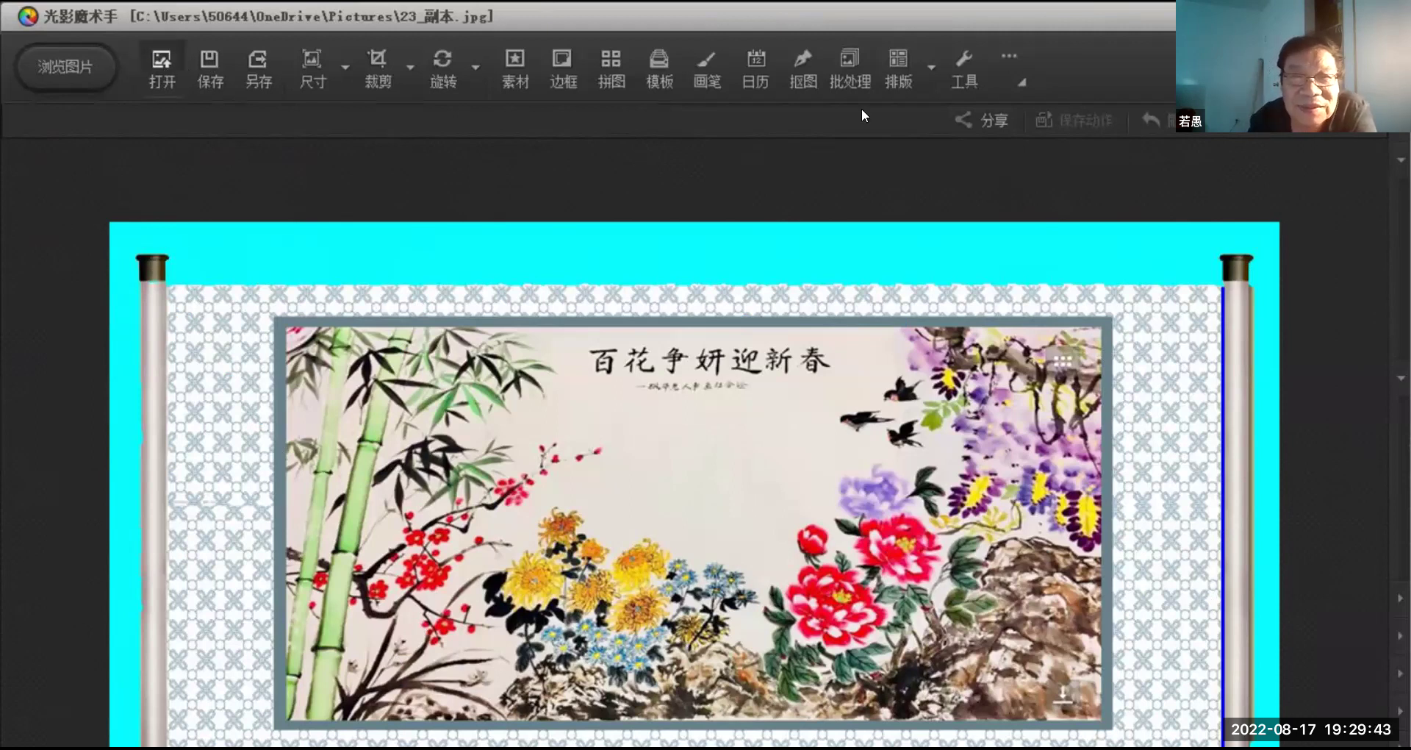
# Open the saved composite 20_副本_副本_副本 from the 图片 folder and inspect the mounted painting
pyautogui.hotkey('ctrl', 'o')
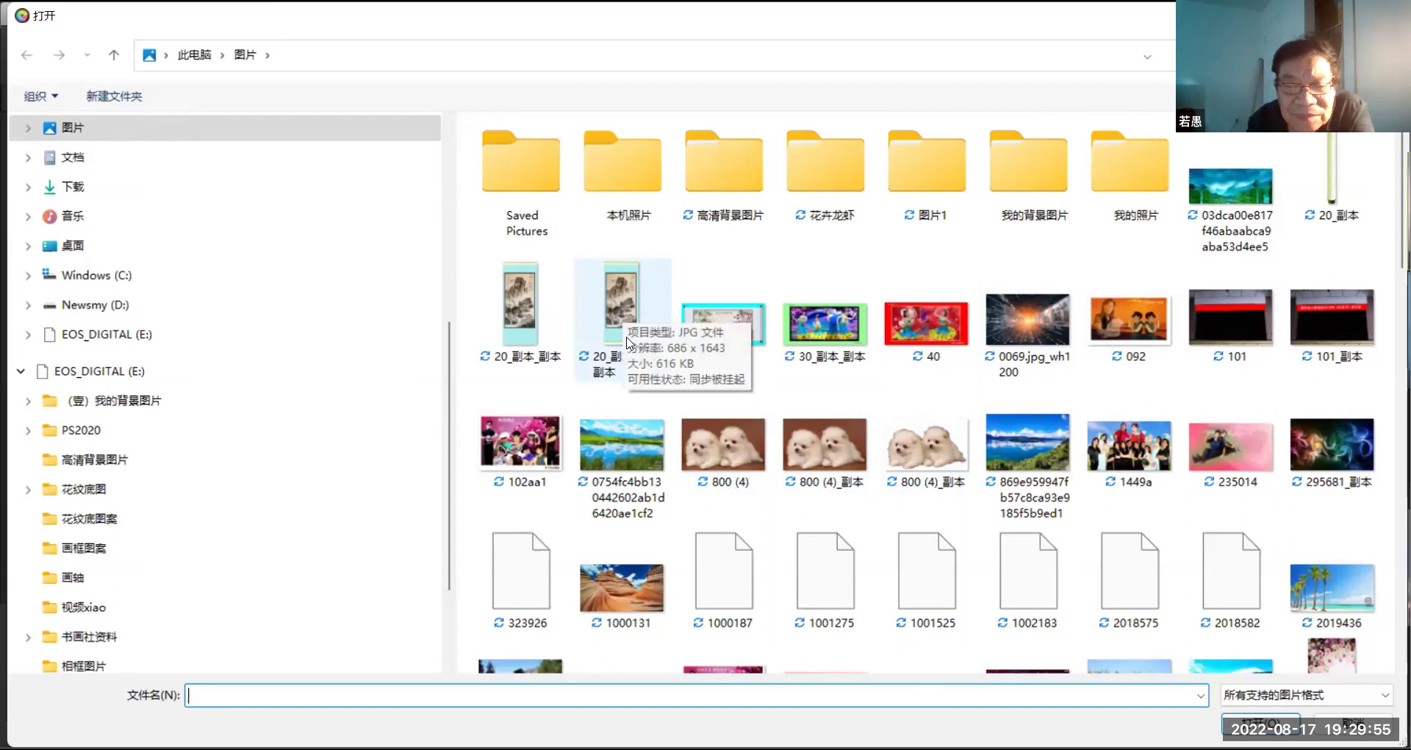
pyautogui.click(620, 302)
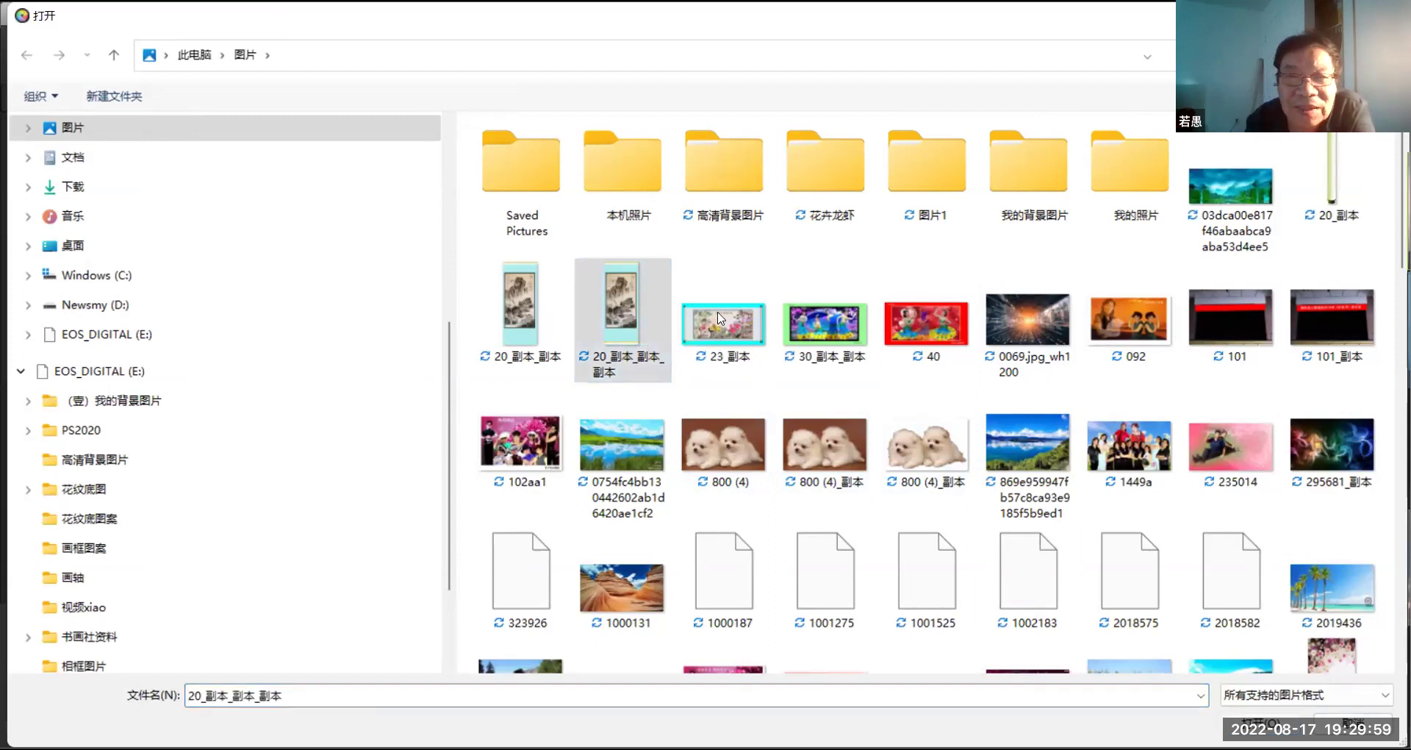
pyautogui.press('Return')
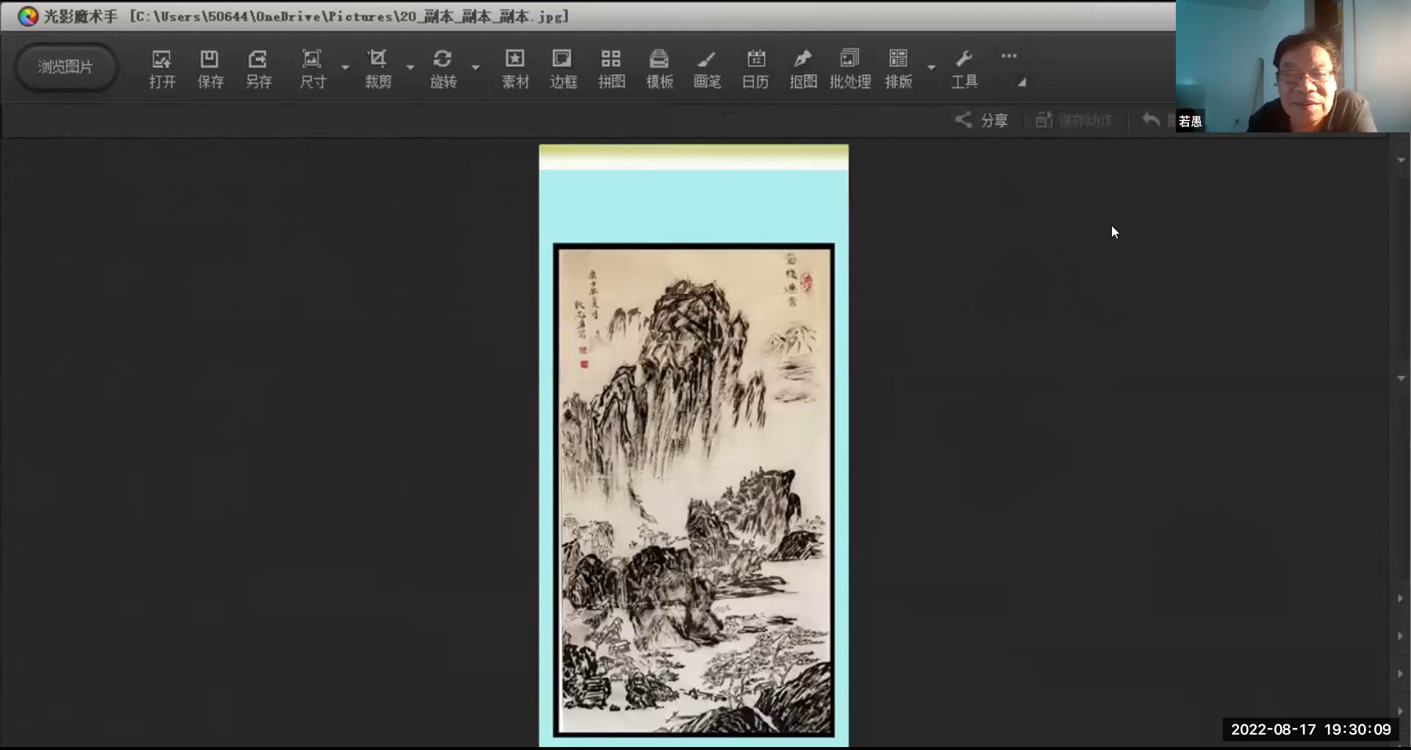
pyautogui.scroll(1, 1111, 223)
pyautogui.scroll(3, 1111, 224)
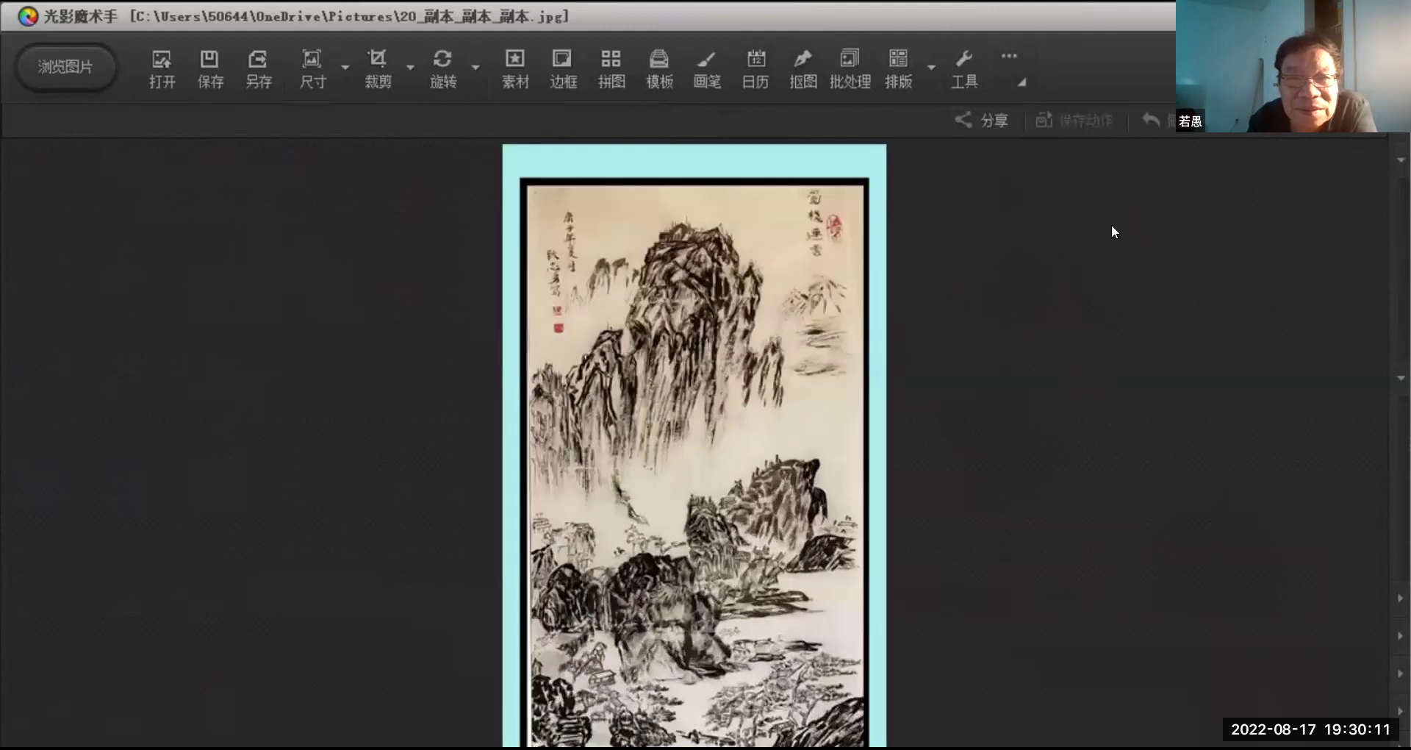
pyautogui.scroll(-3, 1111, 228)
pyautogui.scroll(1, 1112, 223)
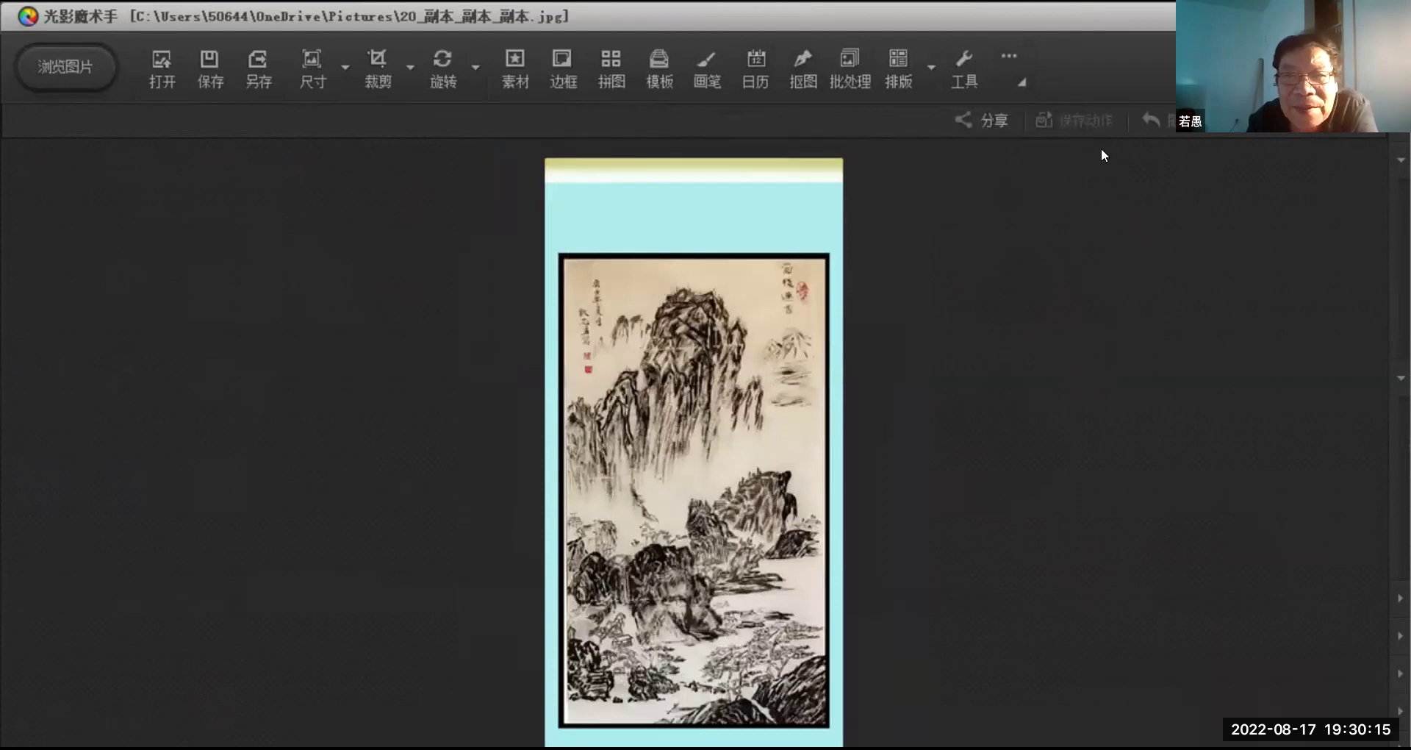
pyautogui.moveTo(515, 70)
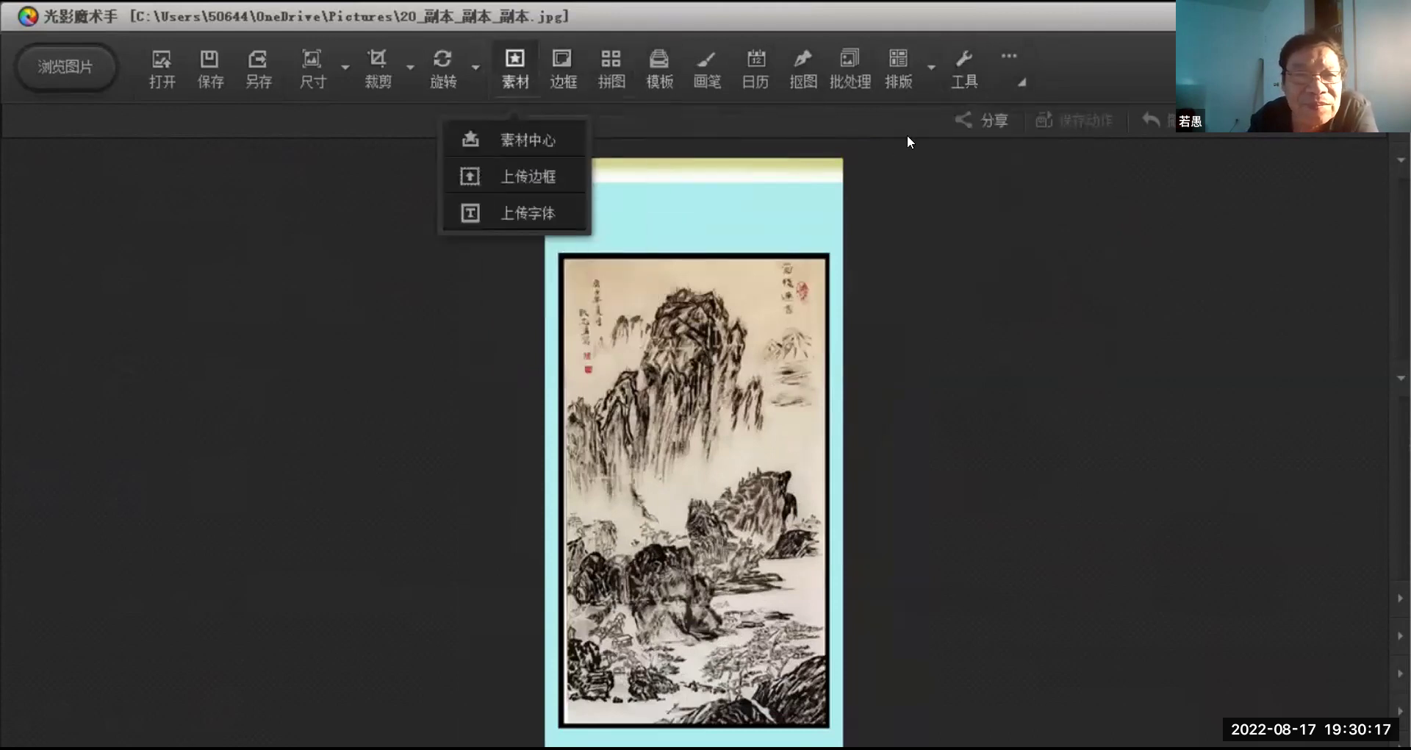
pyautogui.moveTo(936, 110)
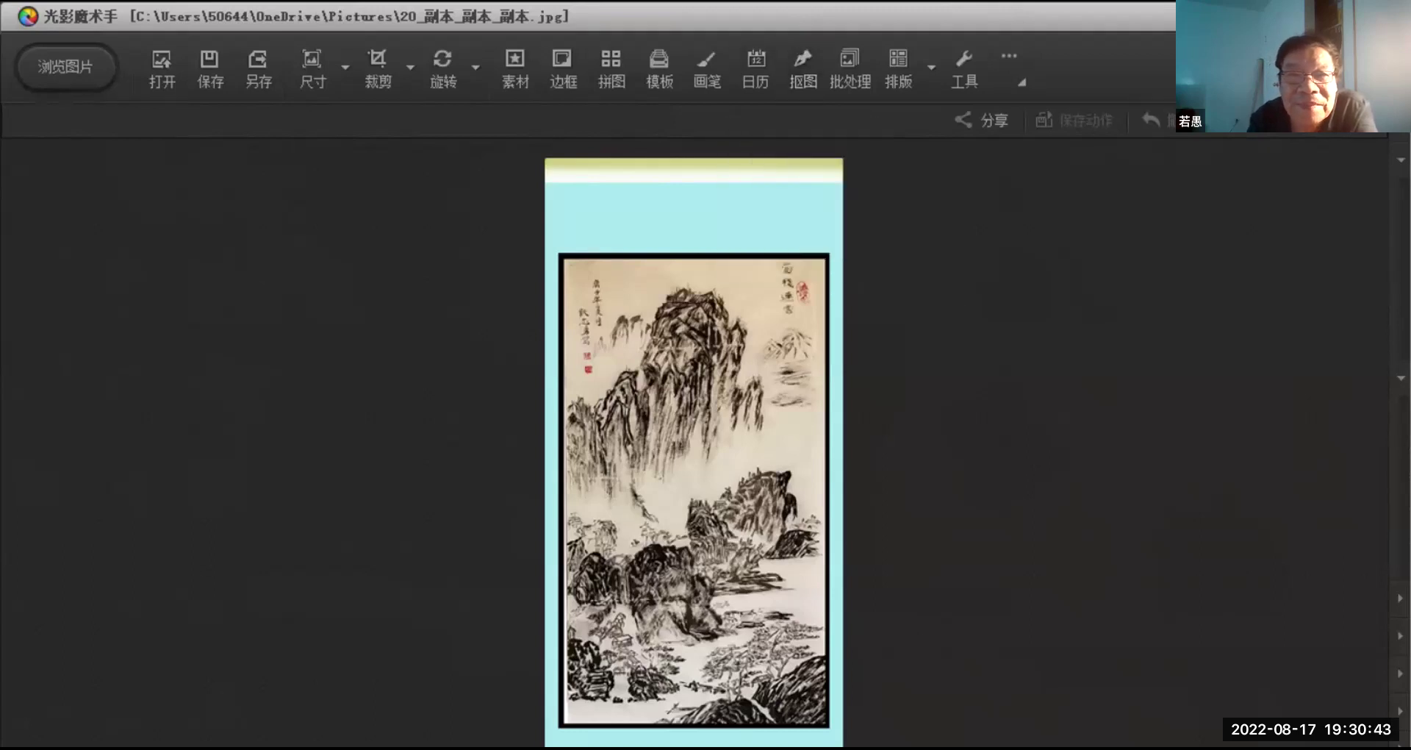
pyautogui.click(798, 68)
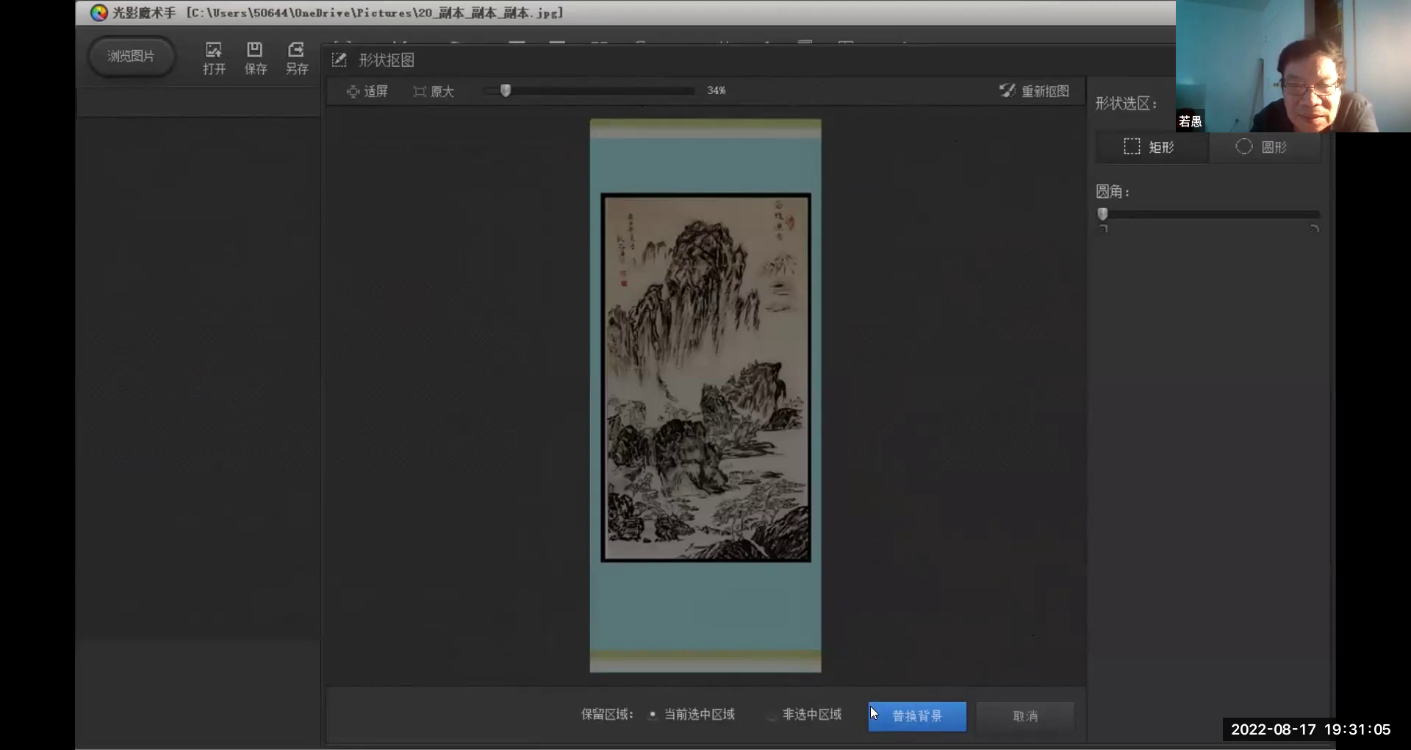
pyautogui.click(903, 708)
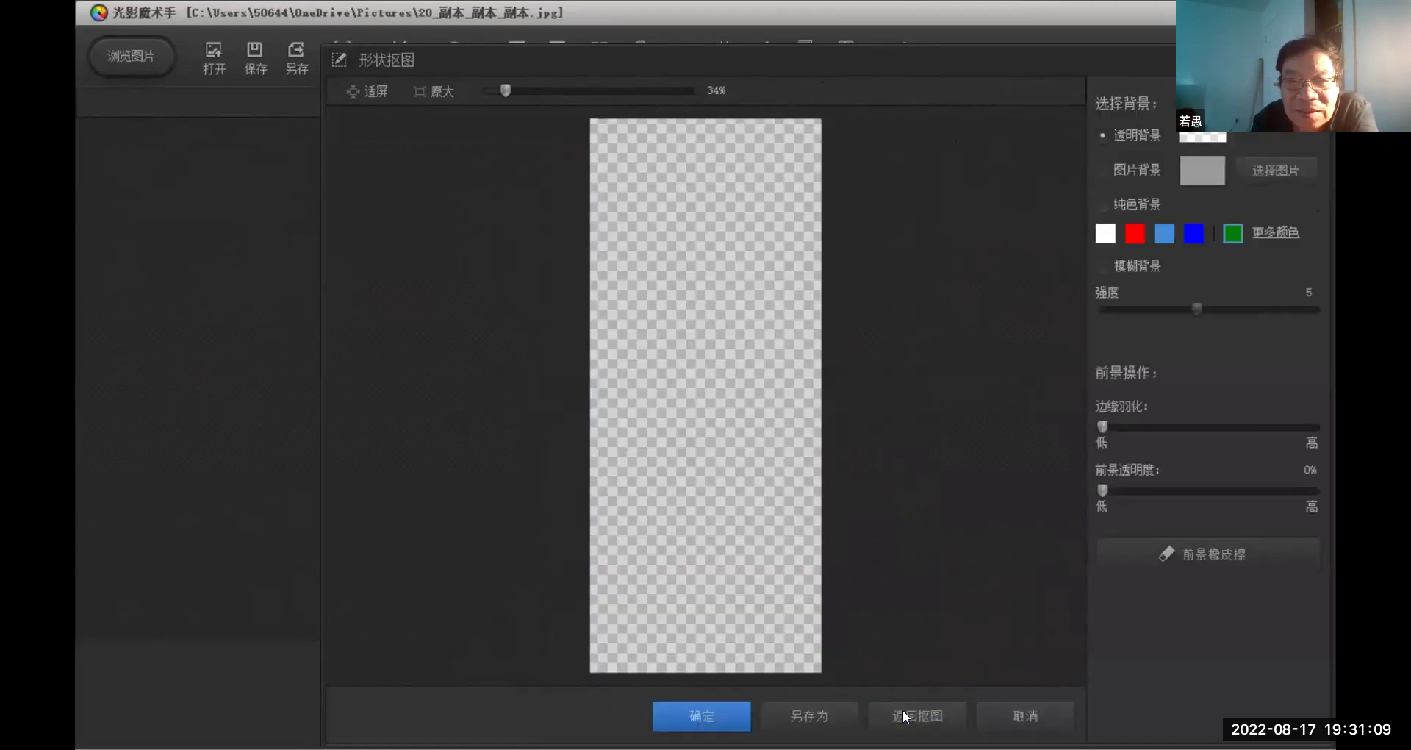
pyautogui.click(1020, 717)
# Try to cut out the whole scroll picture with a rectangular shape selection extended to its edges, and abandon the cutout
pyautogui.click(801, 64)
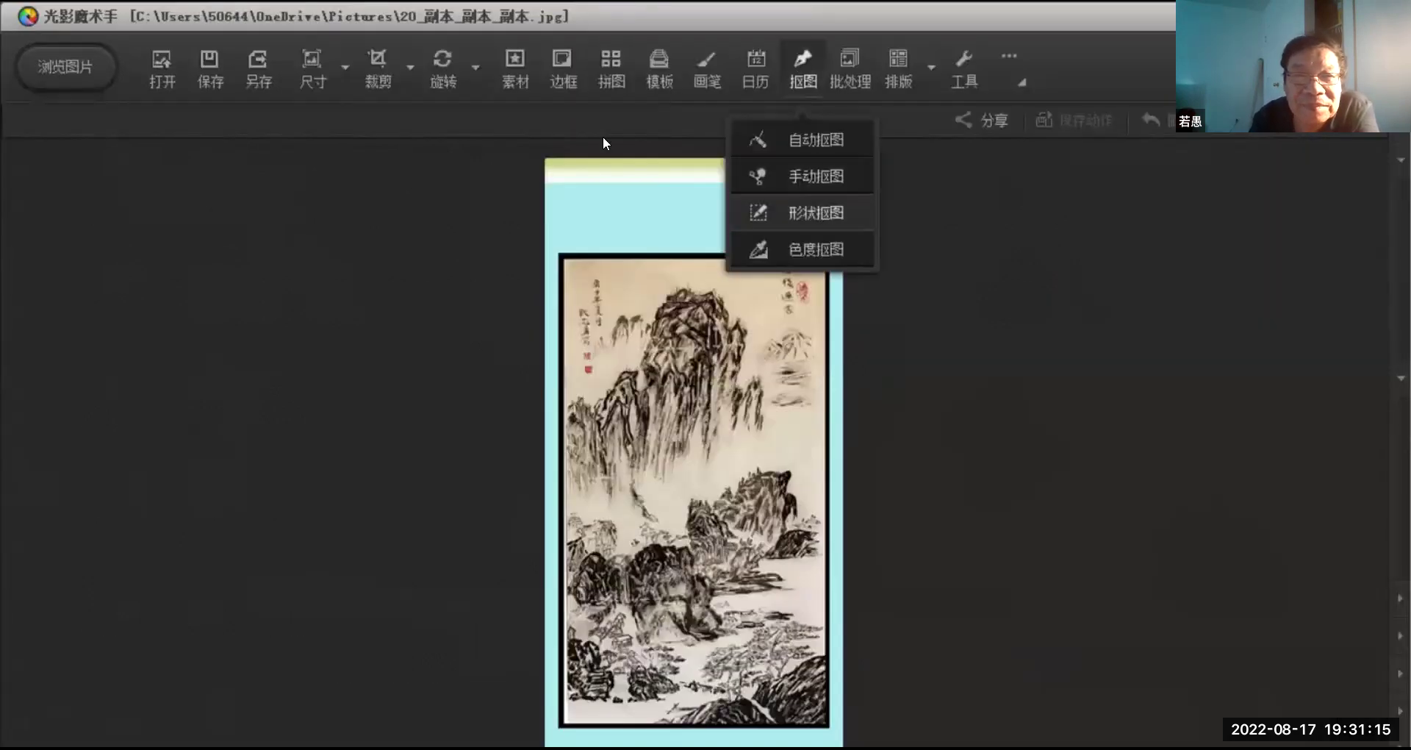
pyautogui.click(816, 212)
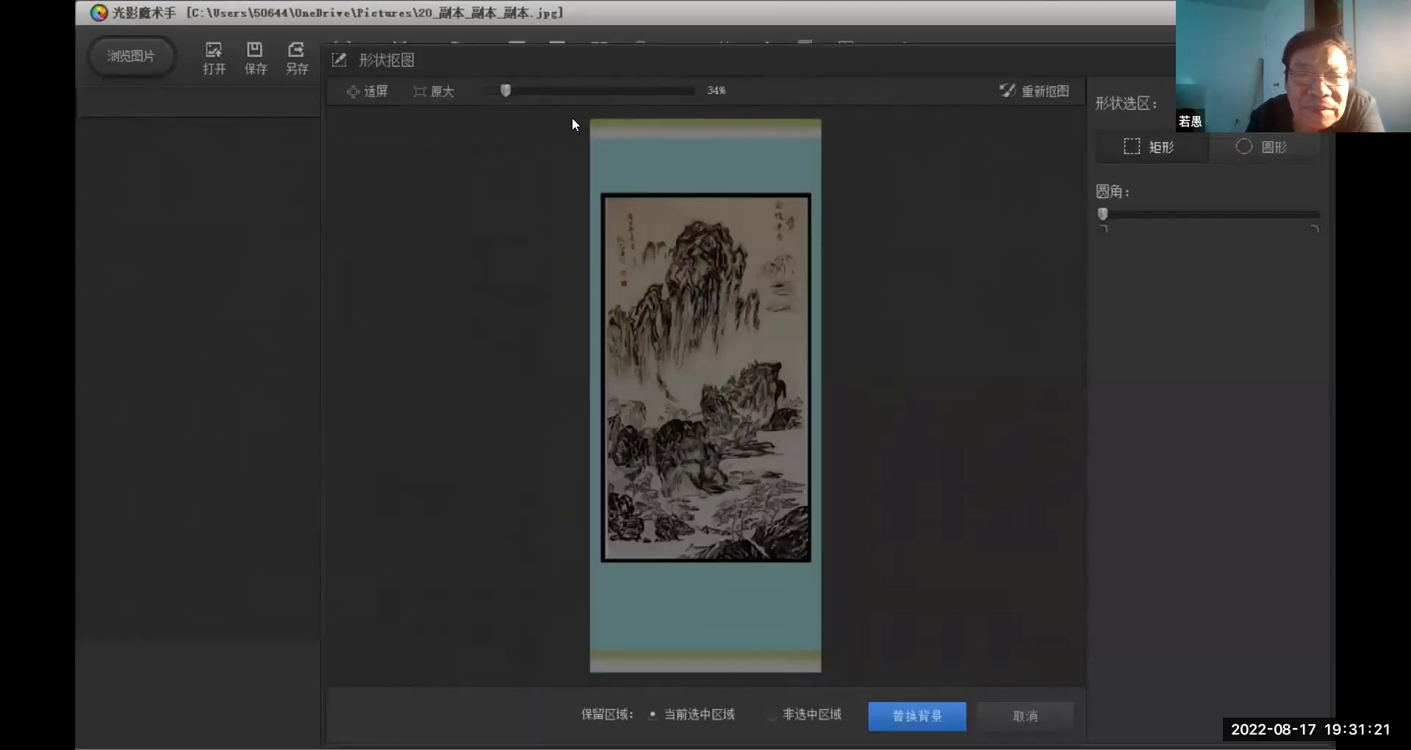
pyautogui.moveTo(601, 125); pyautogui.dragTo(851, 697)
pyautogui.click(637, 610)
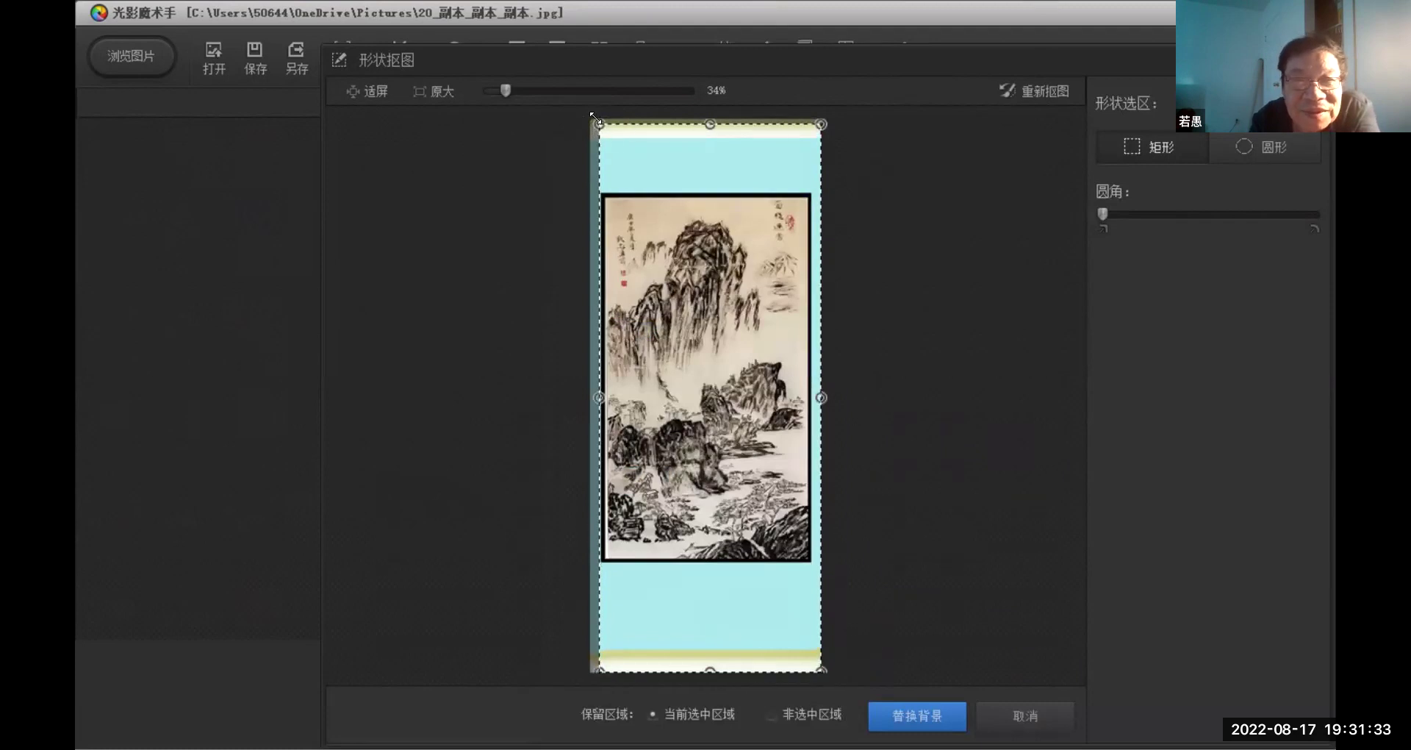
pyautogui.moveTo(592, 116)
pyautogui.mouseDown()
pyautogui.moveTo(560, 107)
pyautogui.moveTo(761, 195)
pyautogui.moveTo(571, 111)
pyautogui.mouseUp()
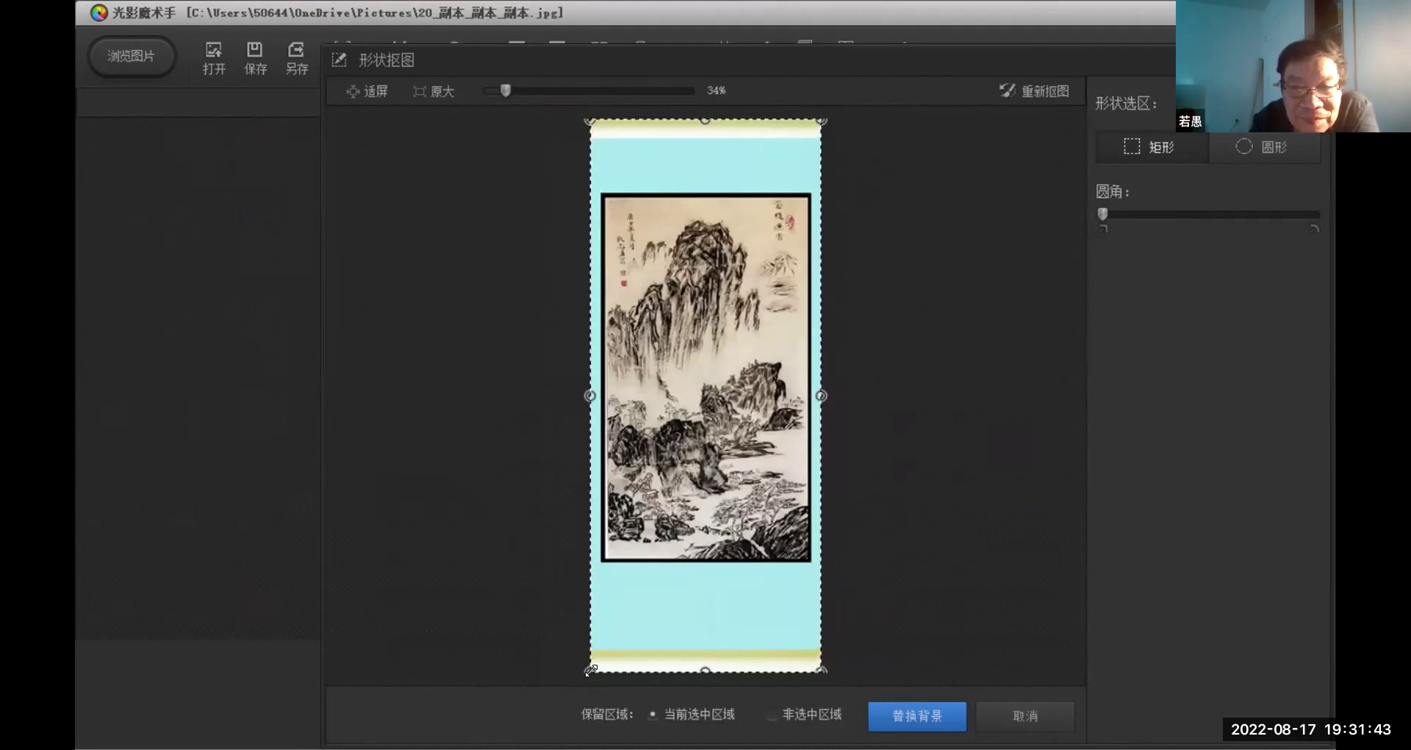
pyautogui.click(1005, 708)
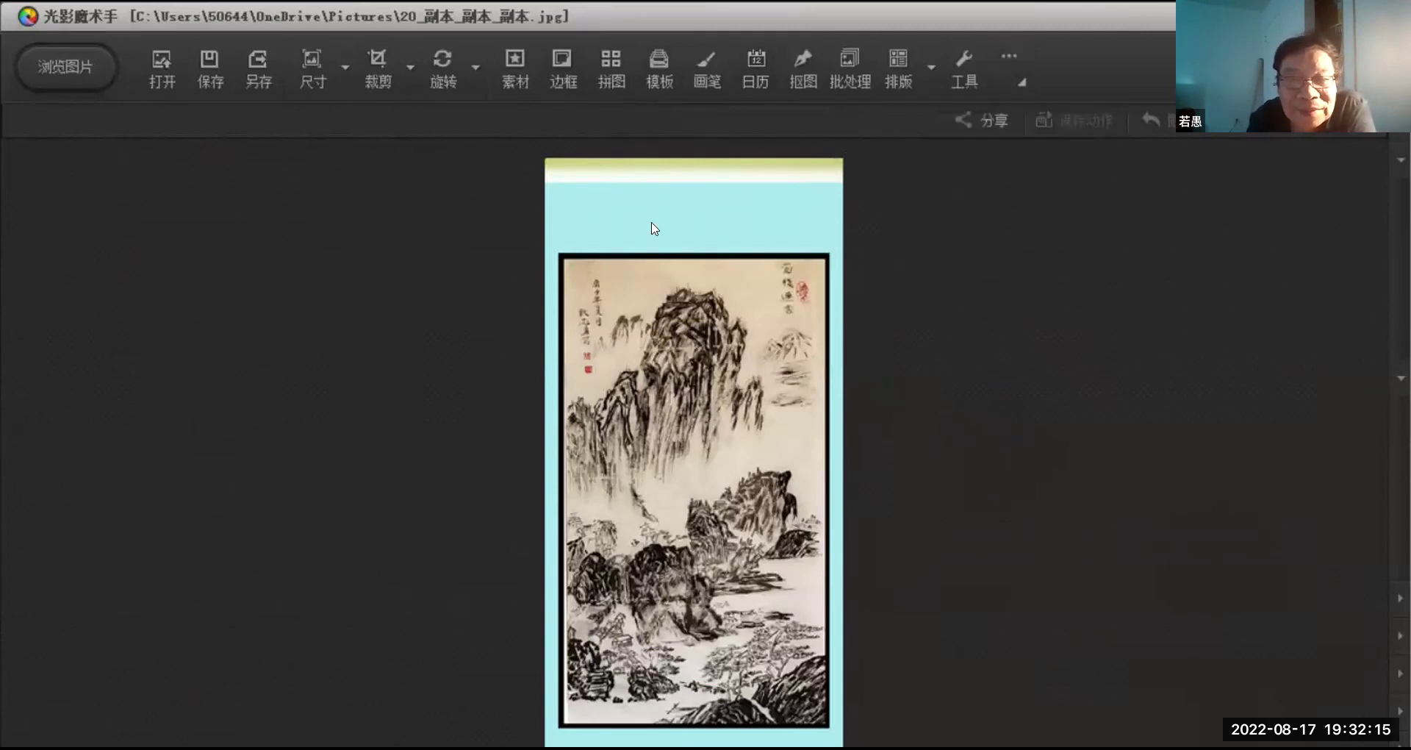
pyautogui.moveTo(938, 68)
pyautogui.moveTo(809, 60)
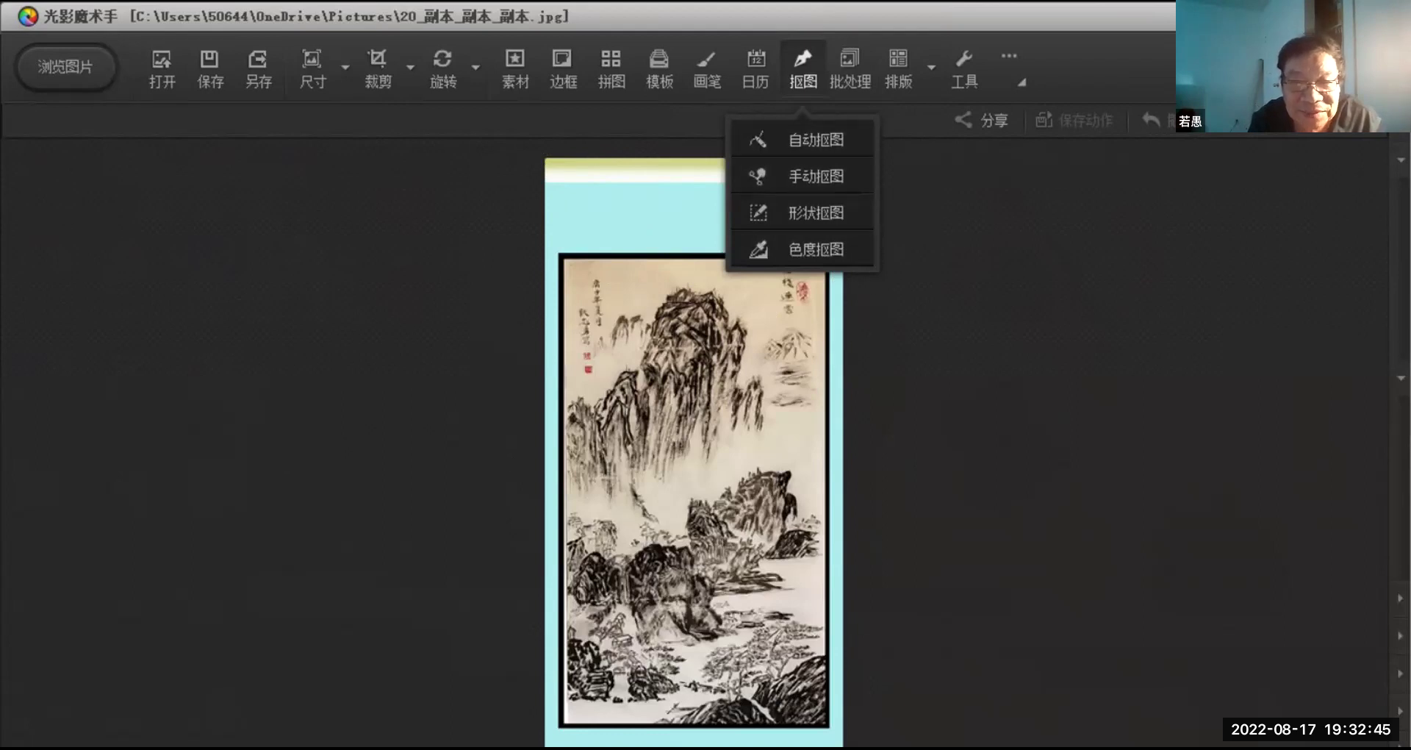
pyautogui.click(610, 66)
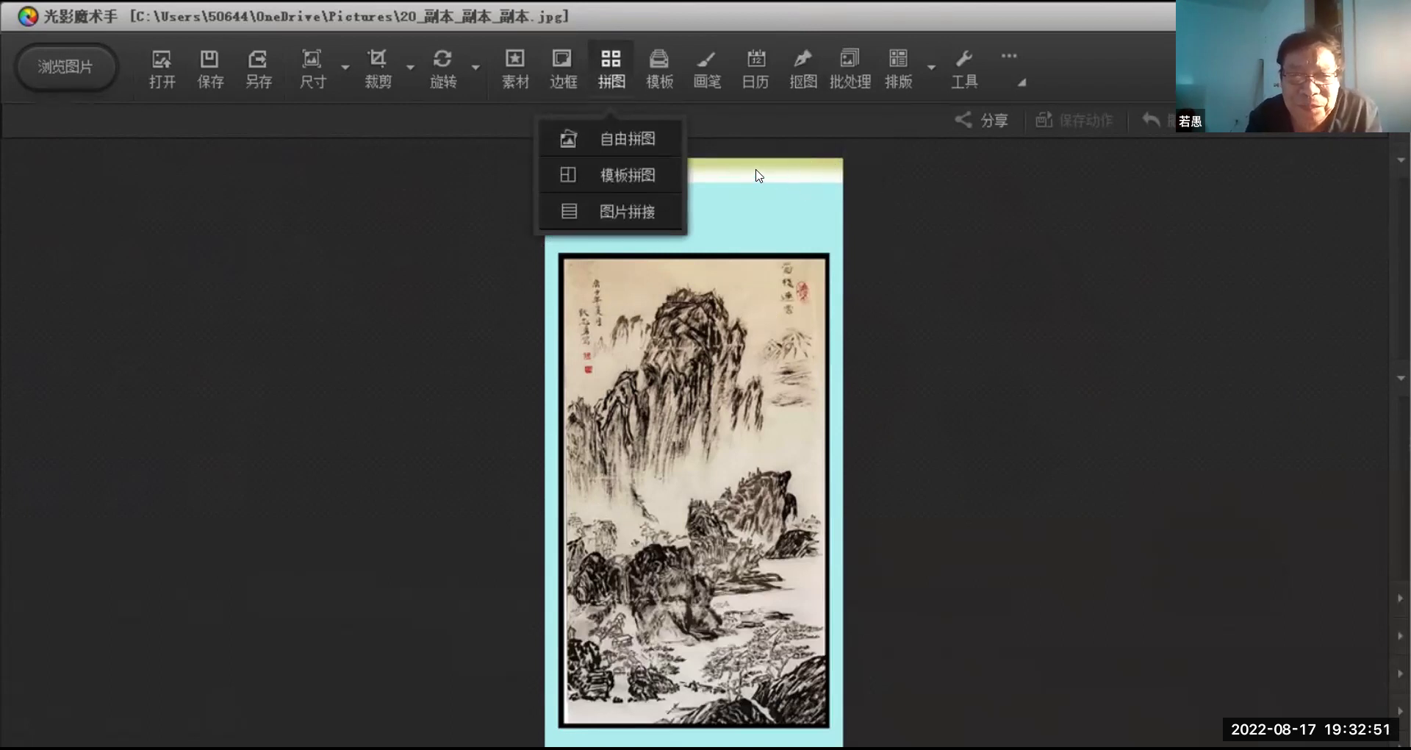
pyautogui.click(802, 66)
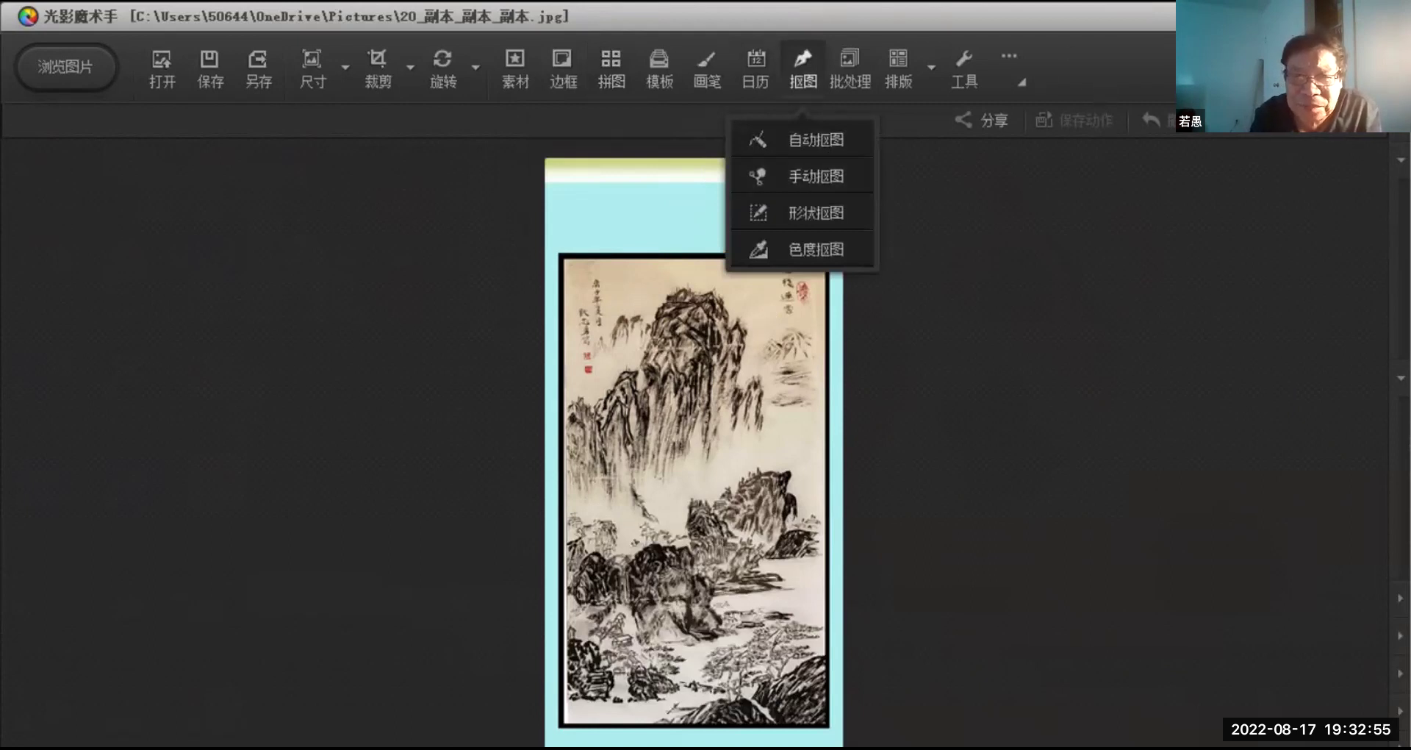
pyautogui.click(757, 68)
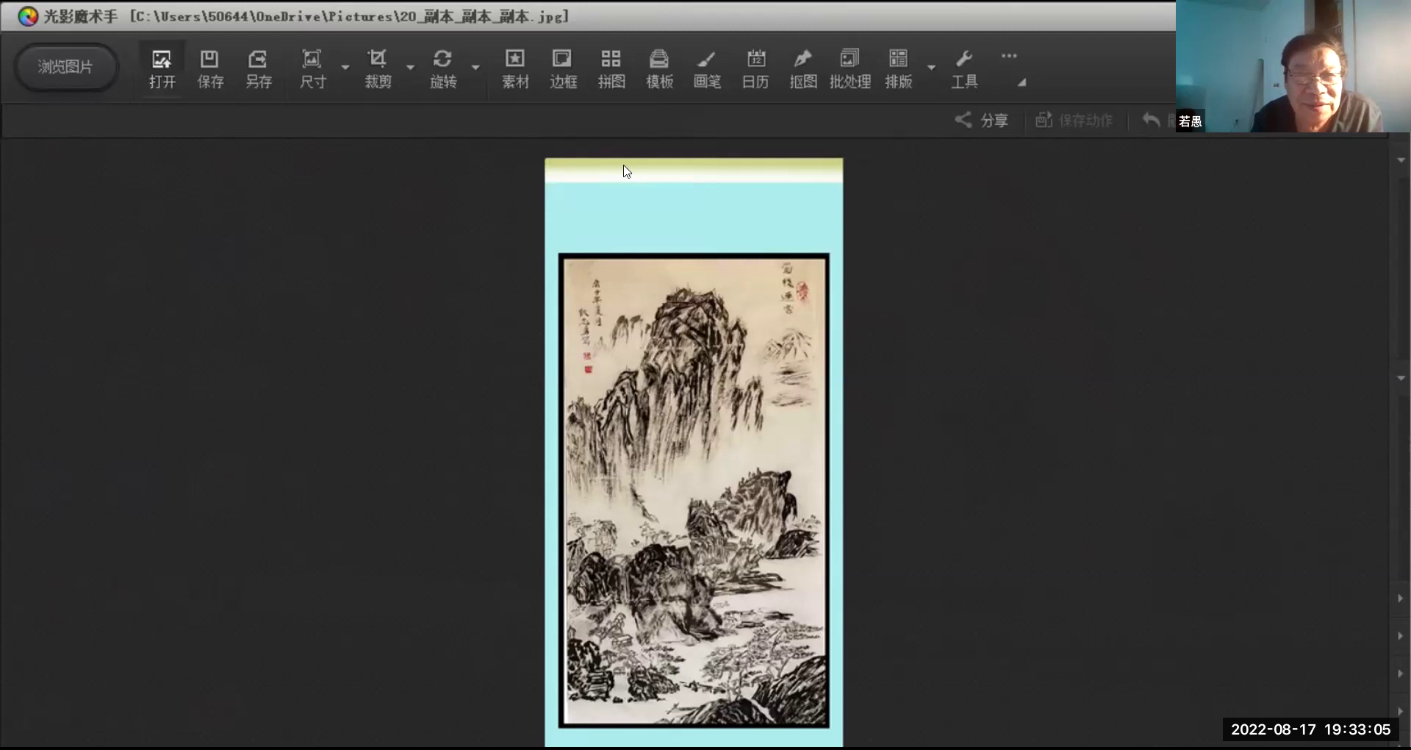
# Open the earlier composite 20_副本_副本 from the 图片 folder
pyautogui.hotkey('ctrl', 'o')
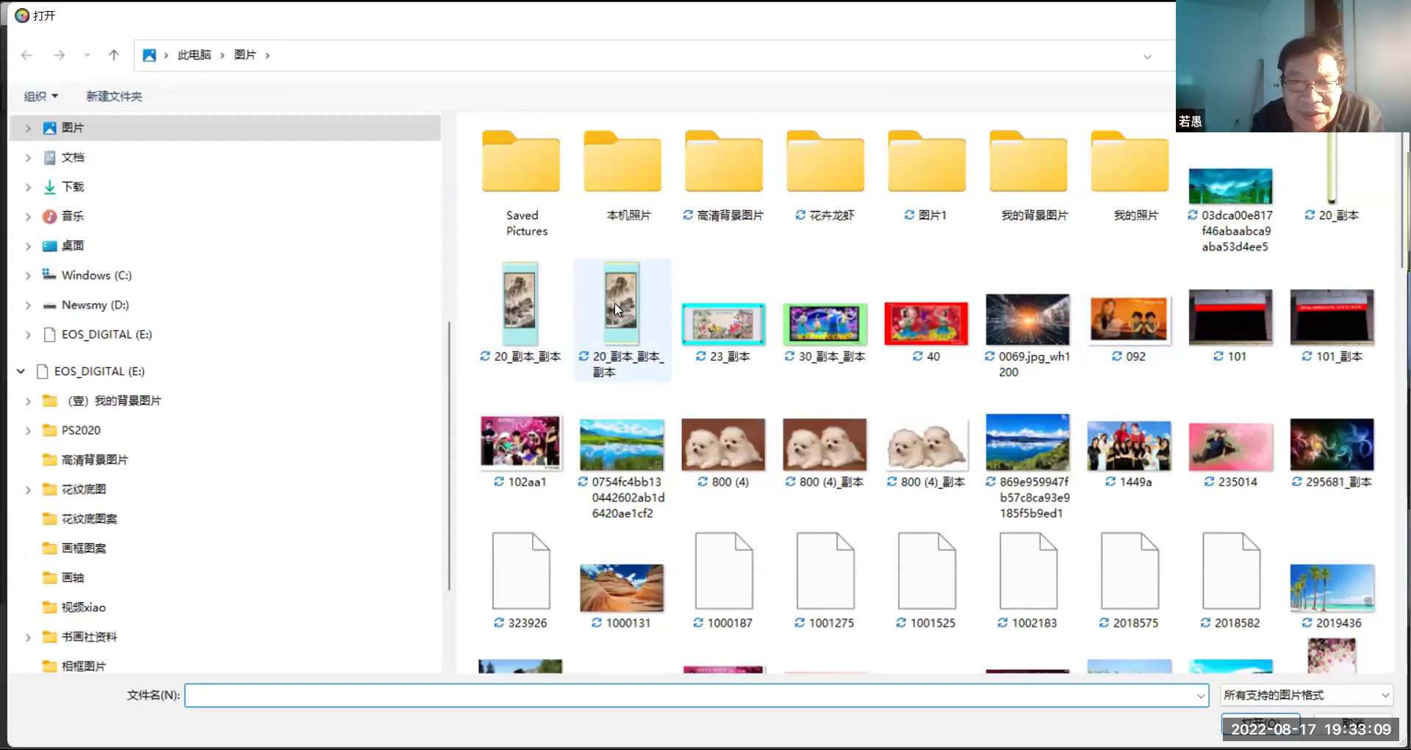
pyautogui.click(513, 303)
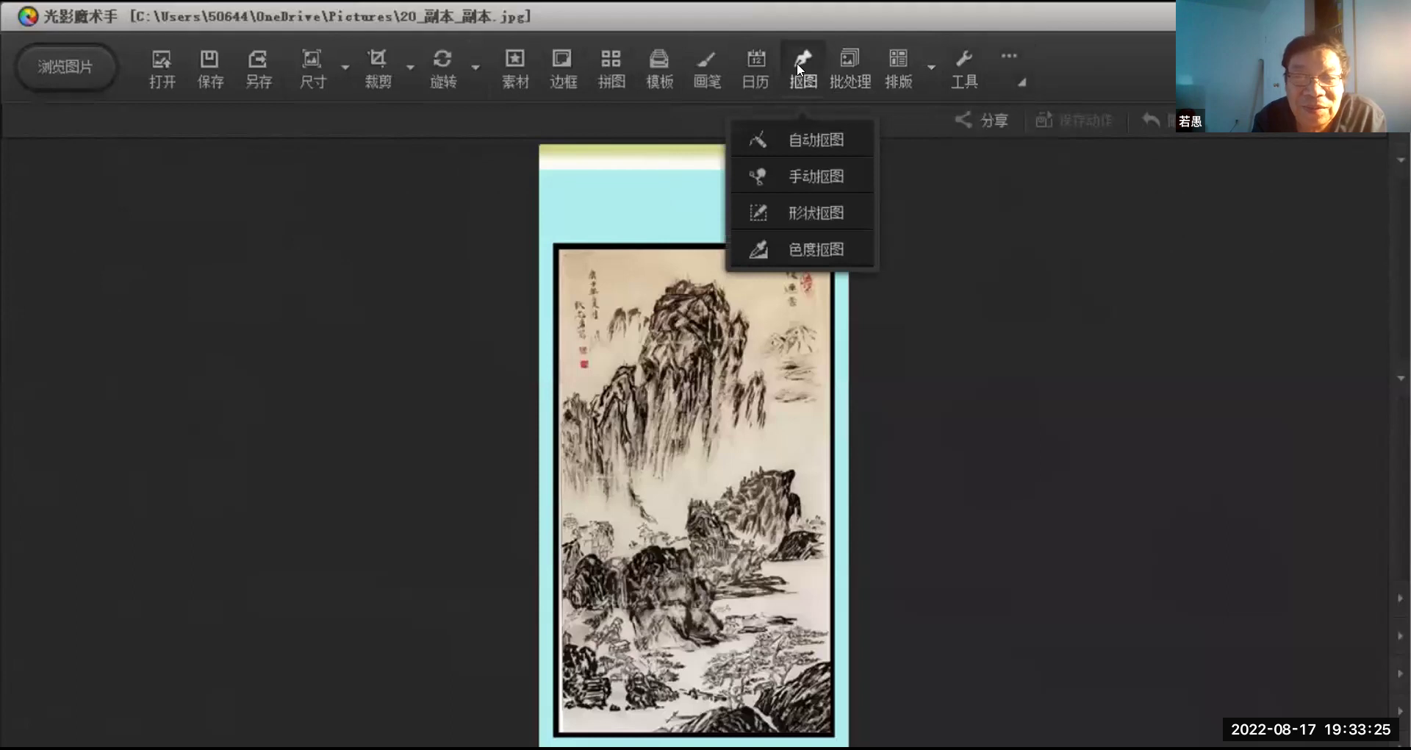
# Start a custom border extension around the scroll picture and set its colour to dark purple
pyautogui.moveTo(791, 68)
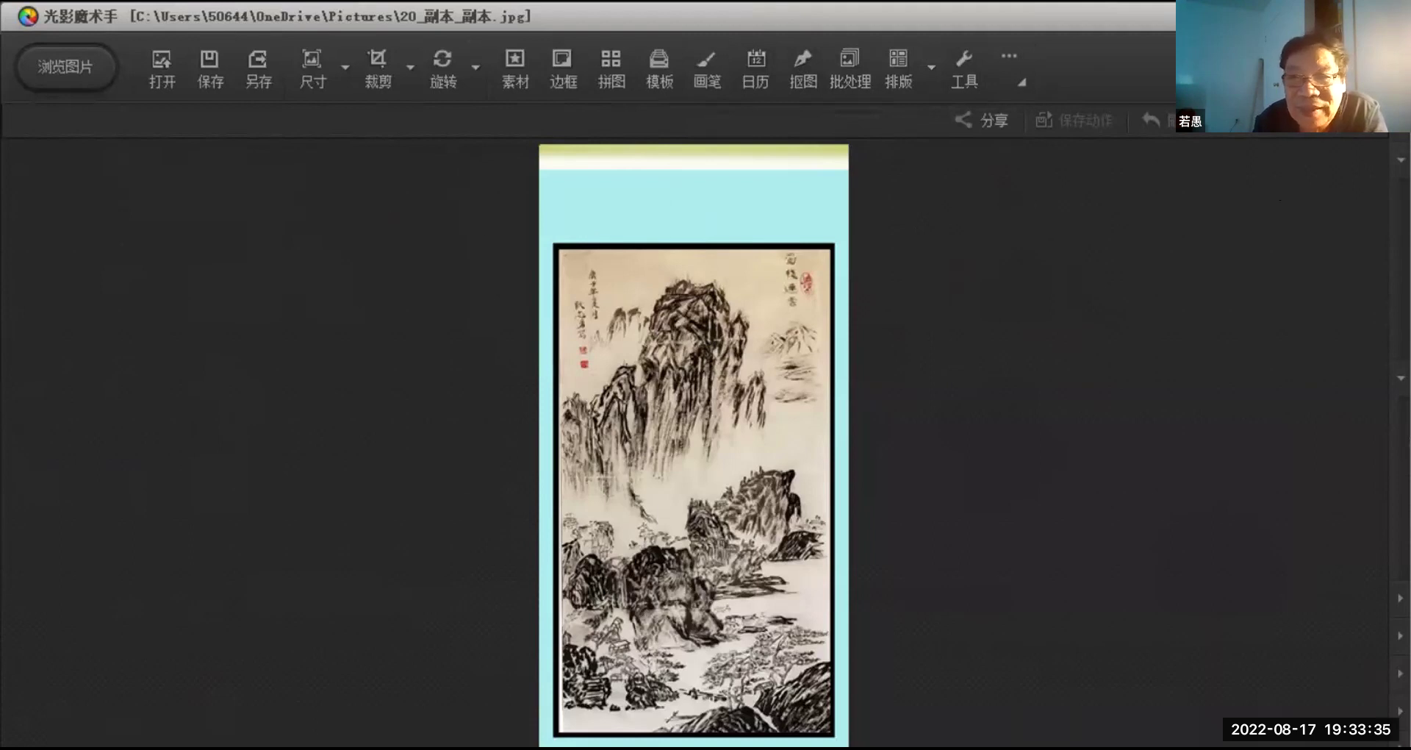
pyautogui.moveTo(503, 74)
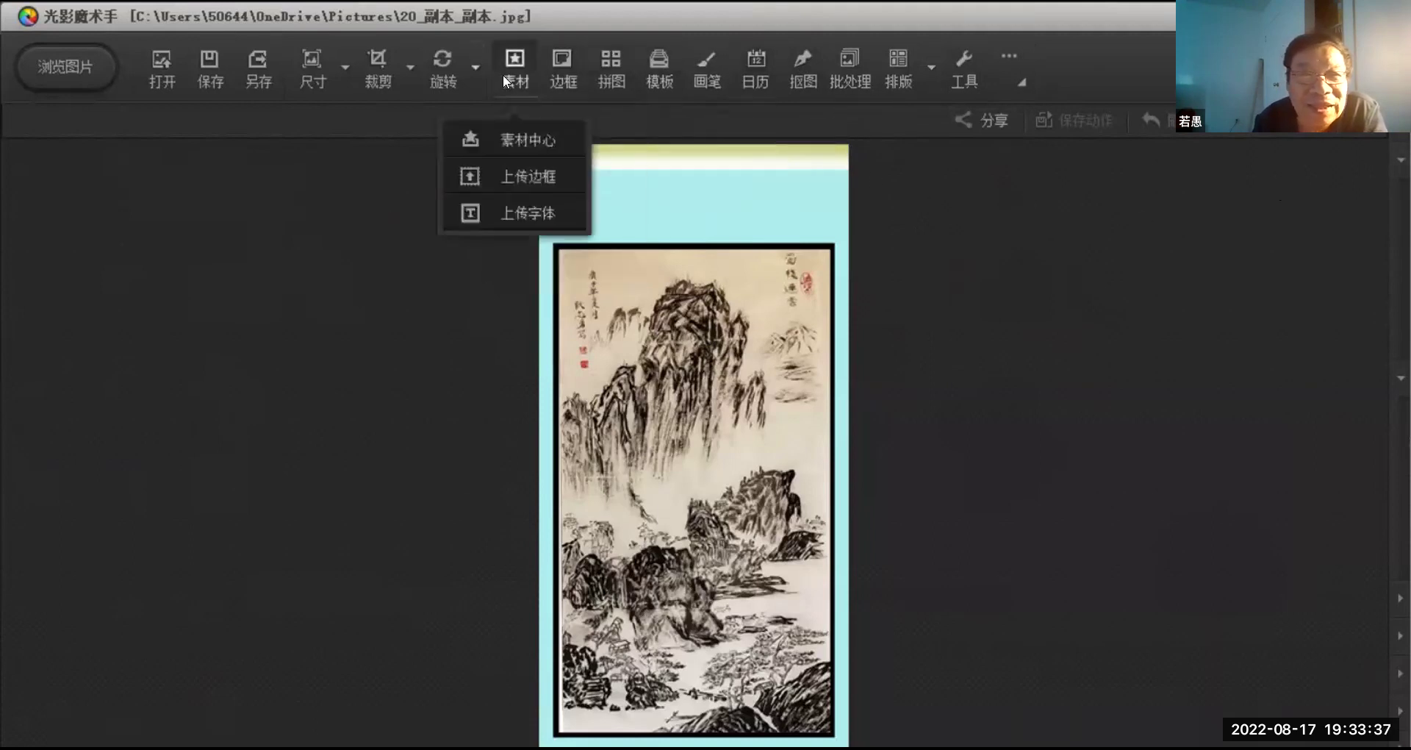
pyautogui.moveTo(549, 77)
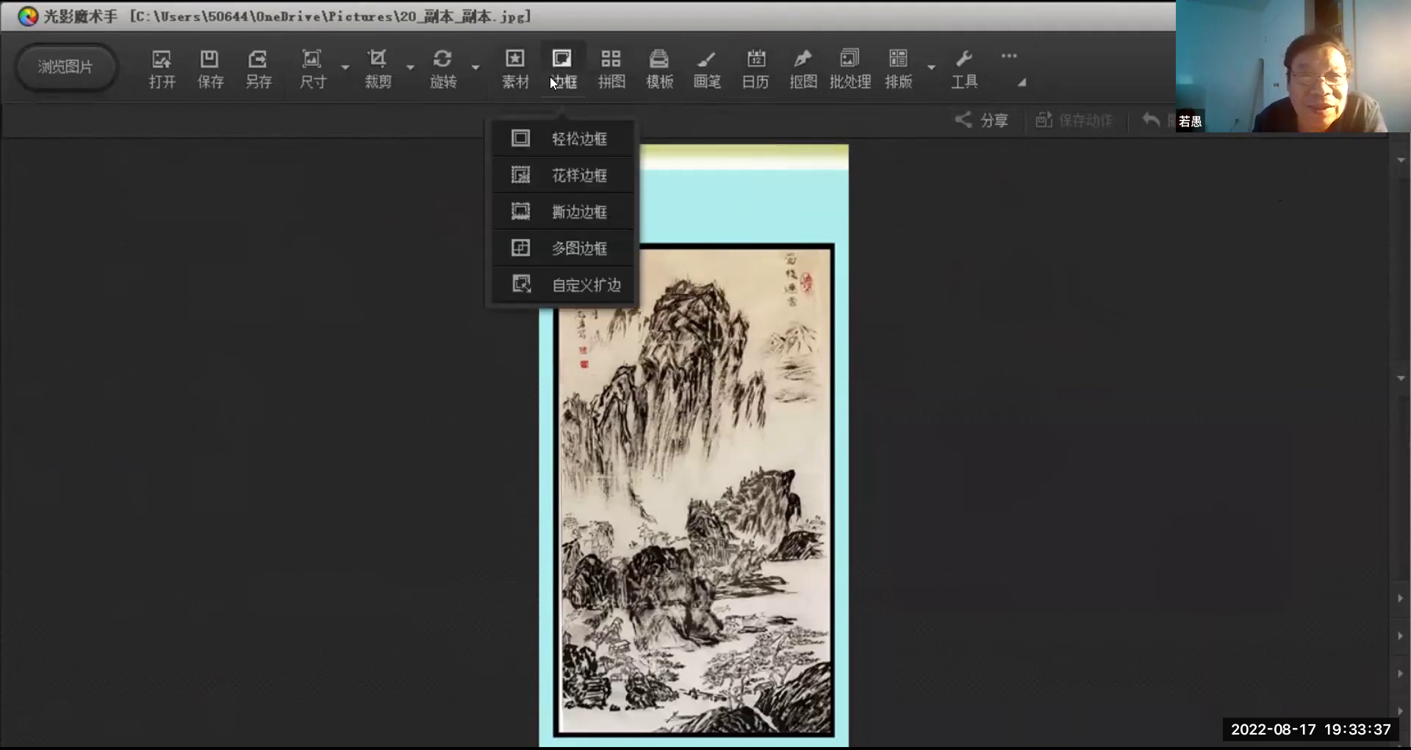
pyautogui.click(571, 283)
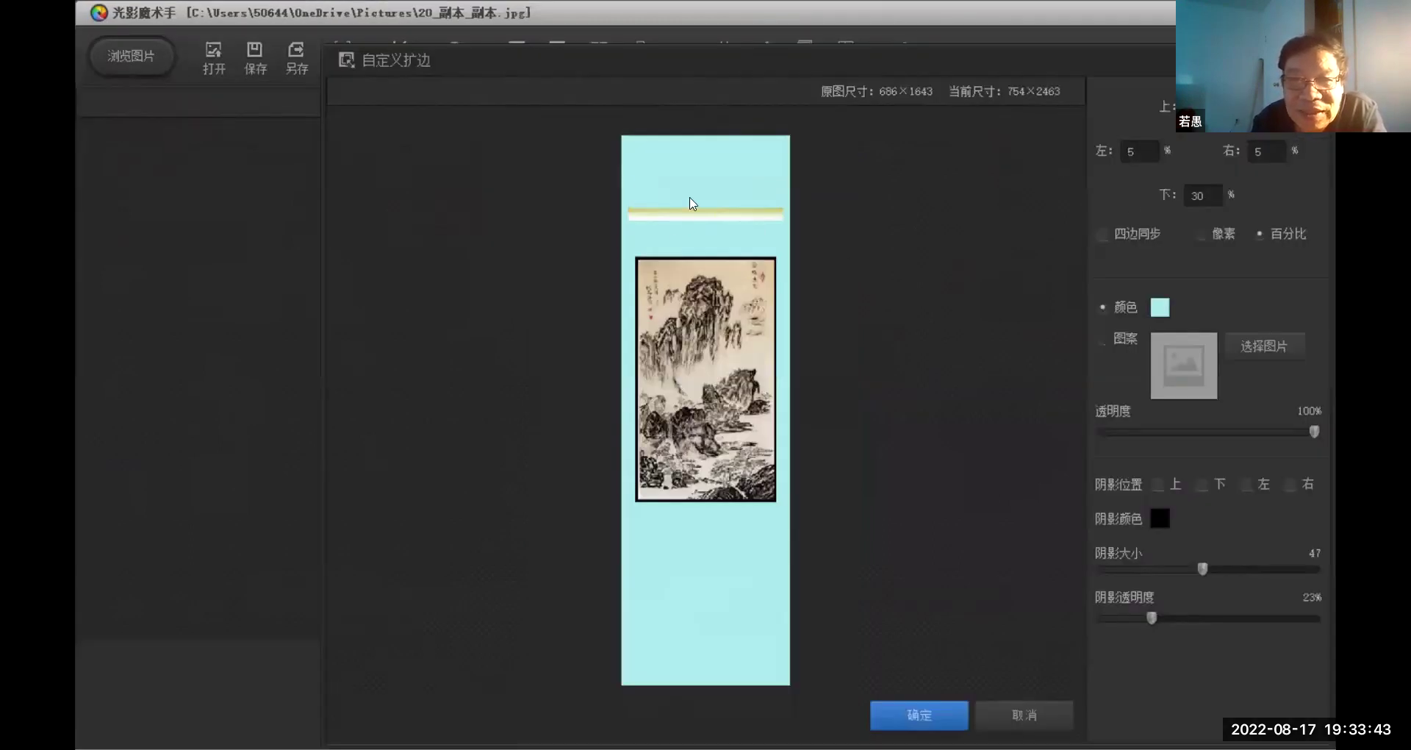
pyautogui.click(1146, 306)
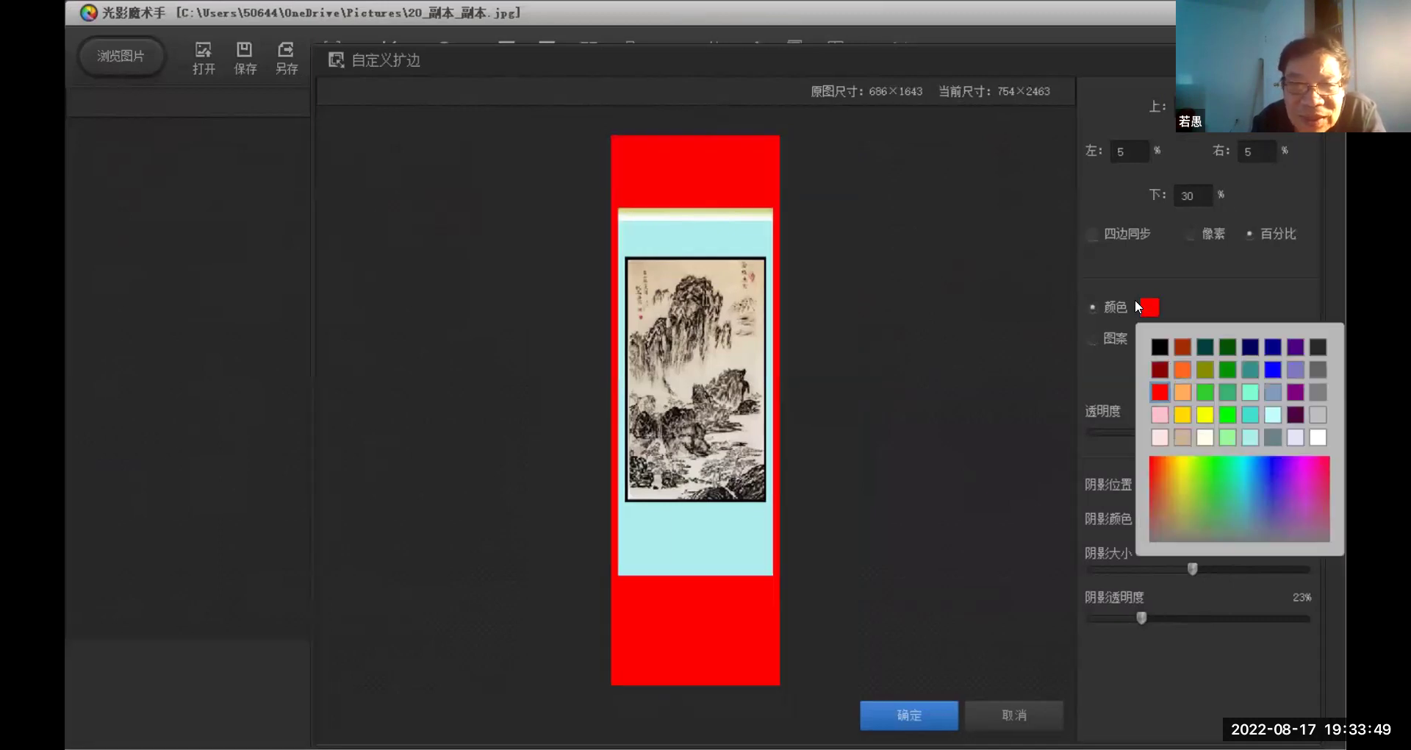
pyautogui.press('Right')
pyautogui.press('Right')
pyautogui.press('Right')
pyautogui.press('Right')
pyautogui.press('Right')
pyautogui.press('Right')
pyautogui.press('Down')
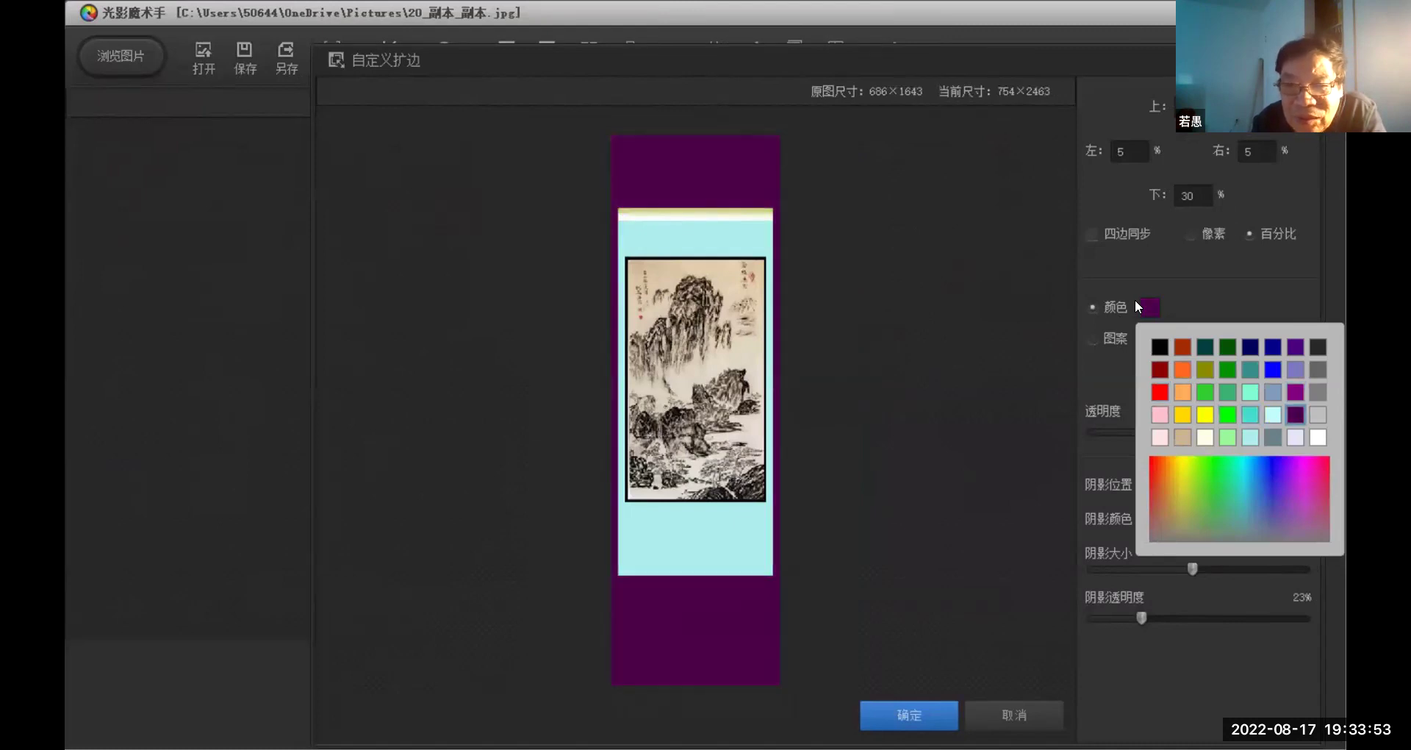
pyautogui.press('Return')
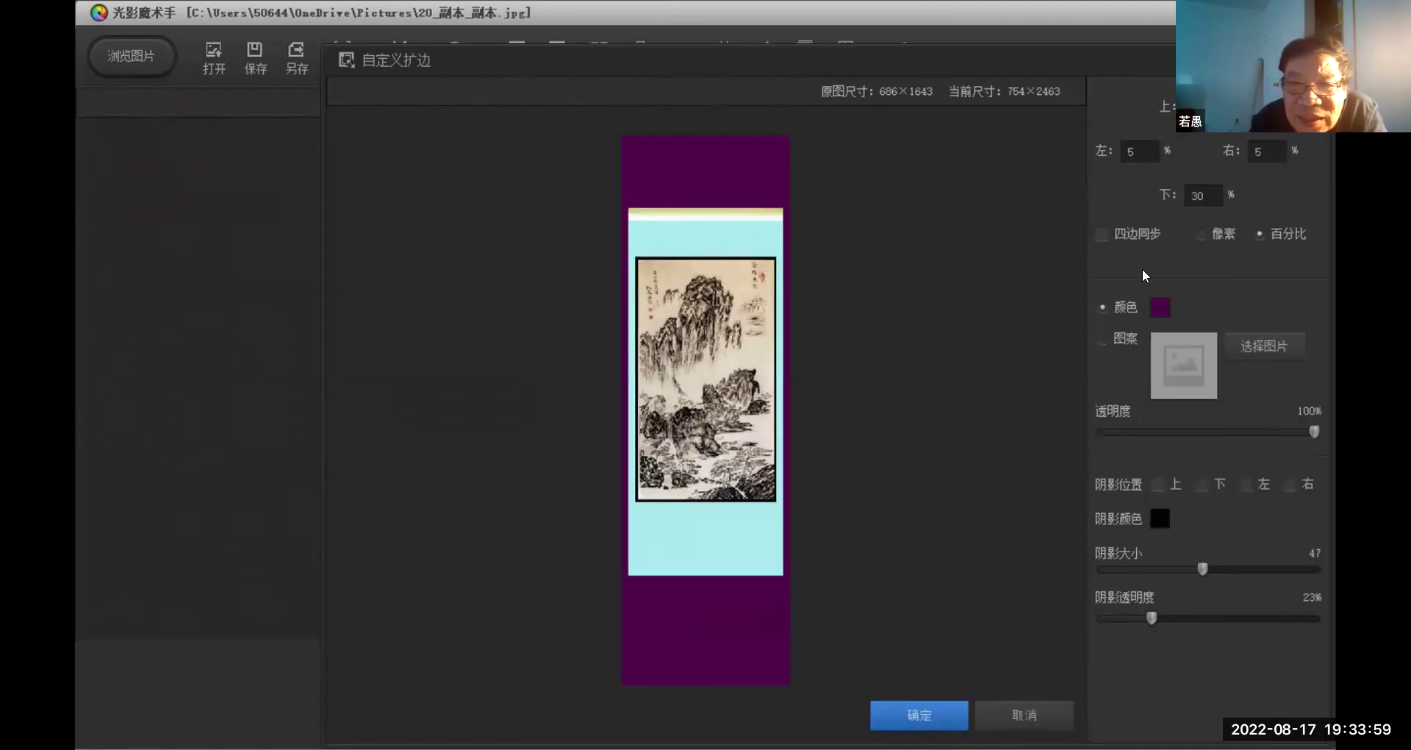
# Set the custom border's left and right extensions to 8% each
pyautogui.doubleClick(1144, 151)
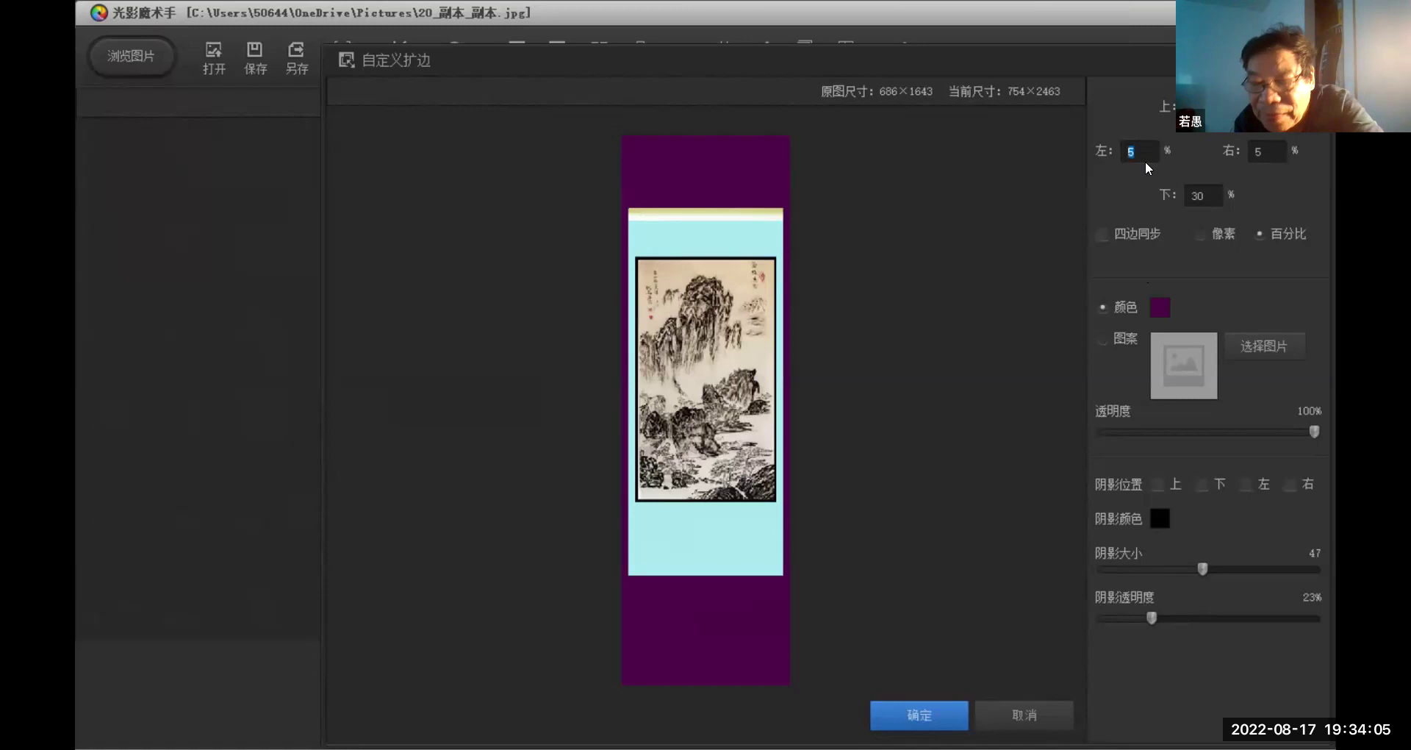
pyautogui.write('8')
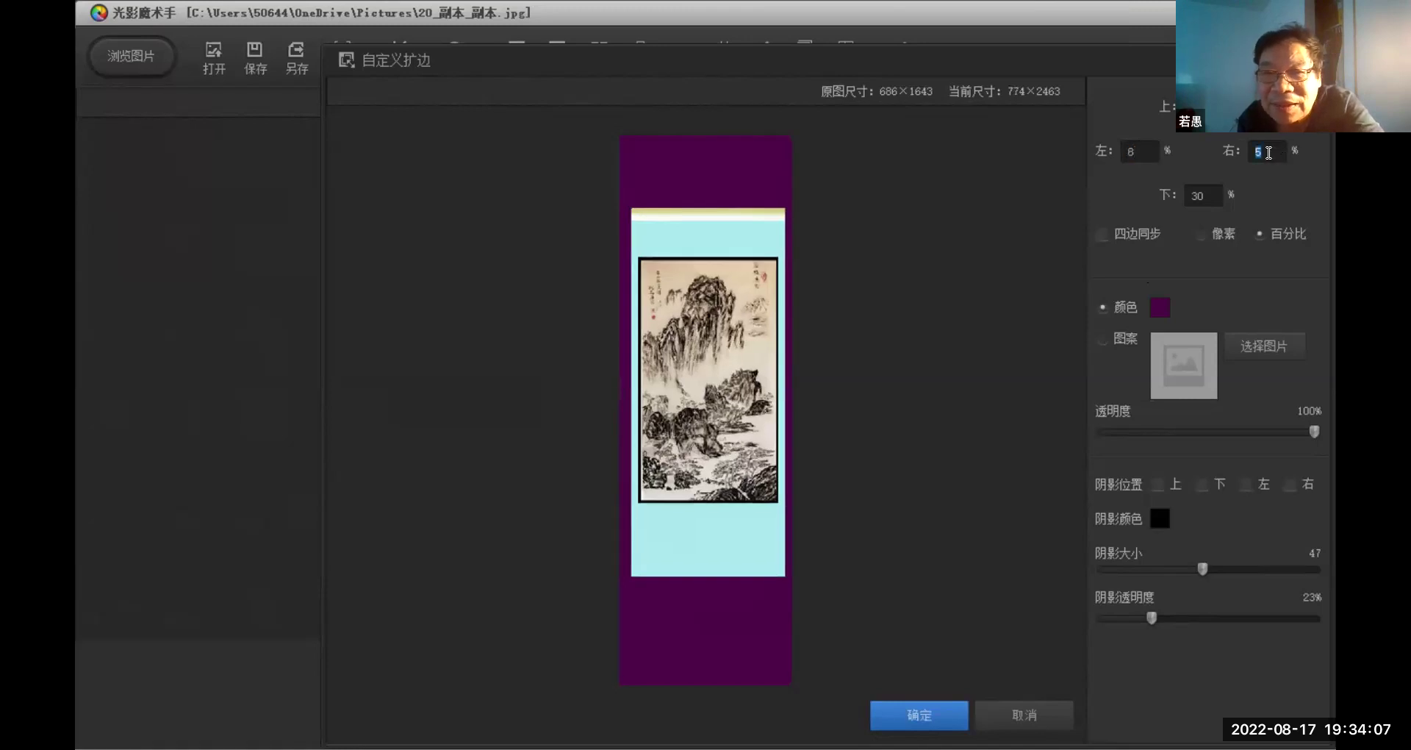
pyautogui.write('8')
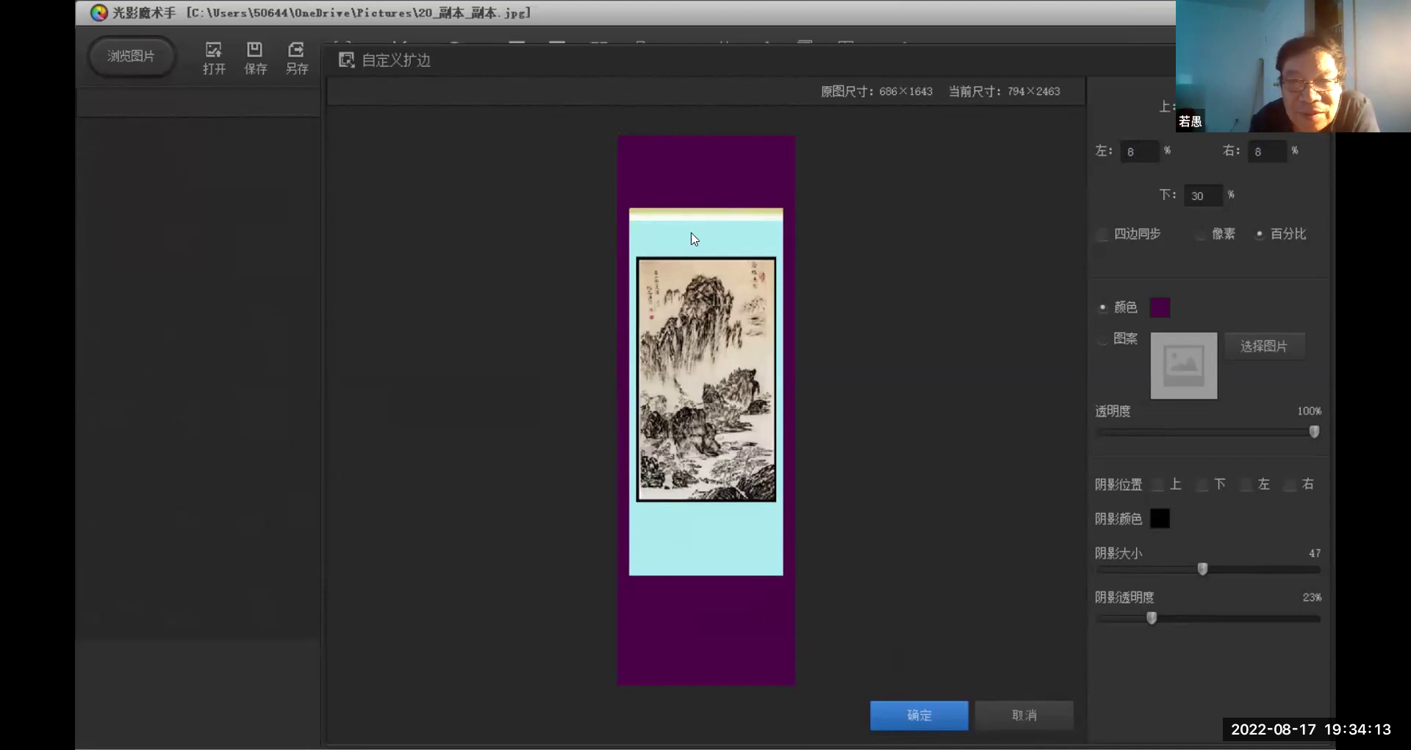
# Apply the purple border and save the picture as 20_副本_副本_副本 in the 图片 folder, replacing the existing file
pyautogui.click(937, 712)
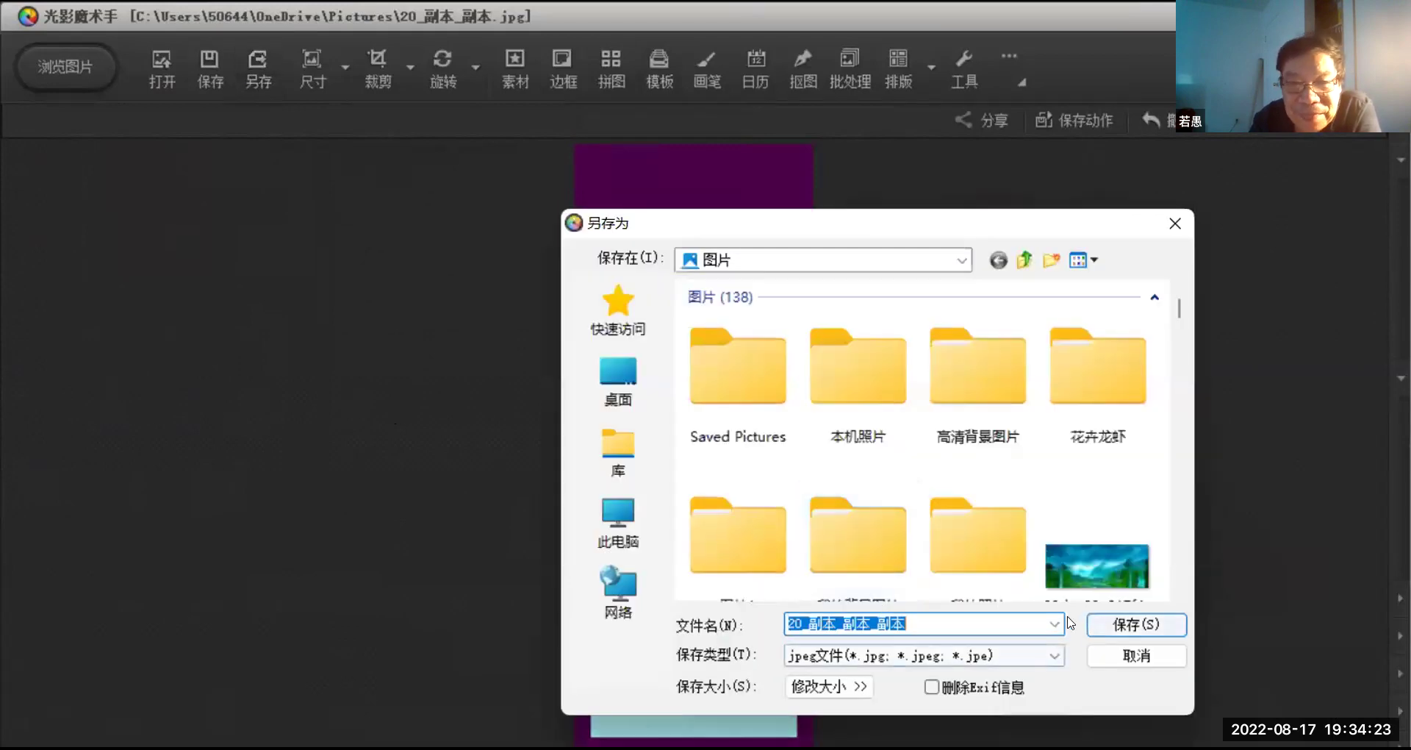
pyautogui.click(1133, 626)
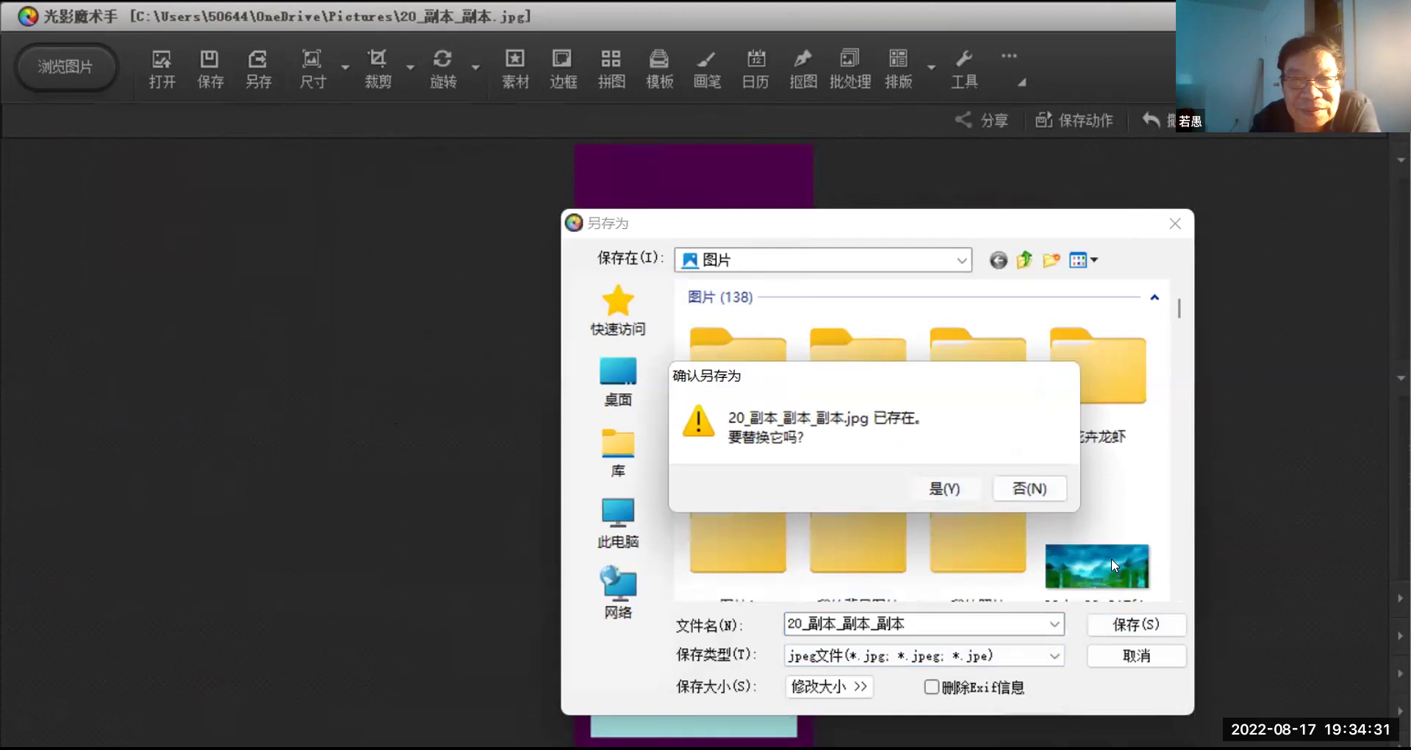
pyautogui.click(942, 489)
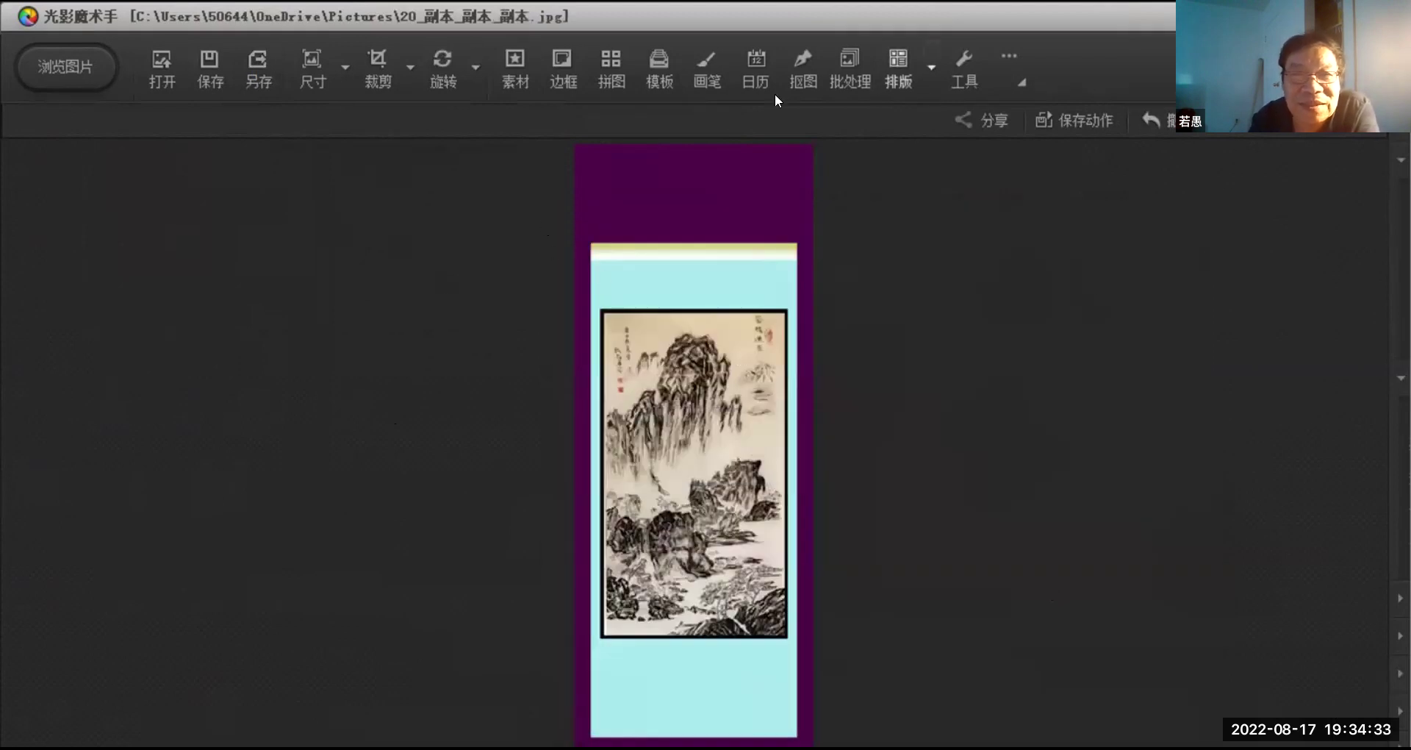
# Open the roller image 20_副本 from the 图片 folder, saving the current picture as 20_副本_副本_副本_副本 when leaving it
pyautogui.click(757, 70)
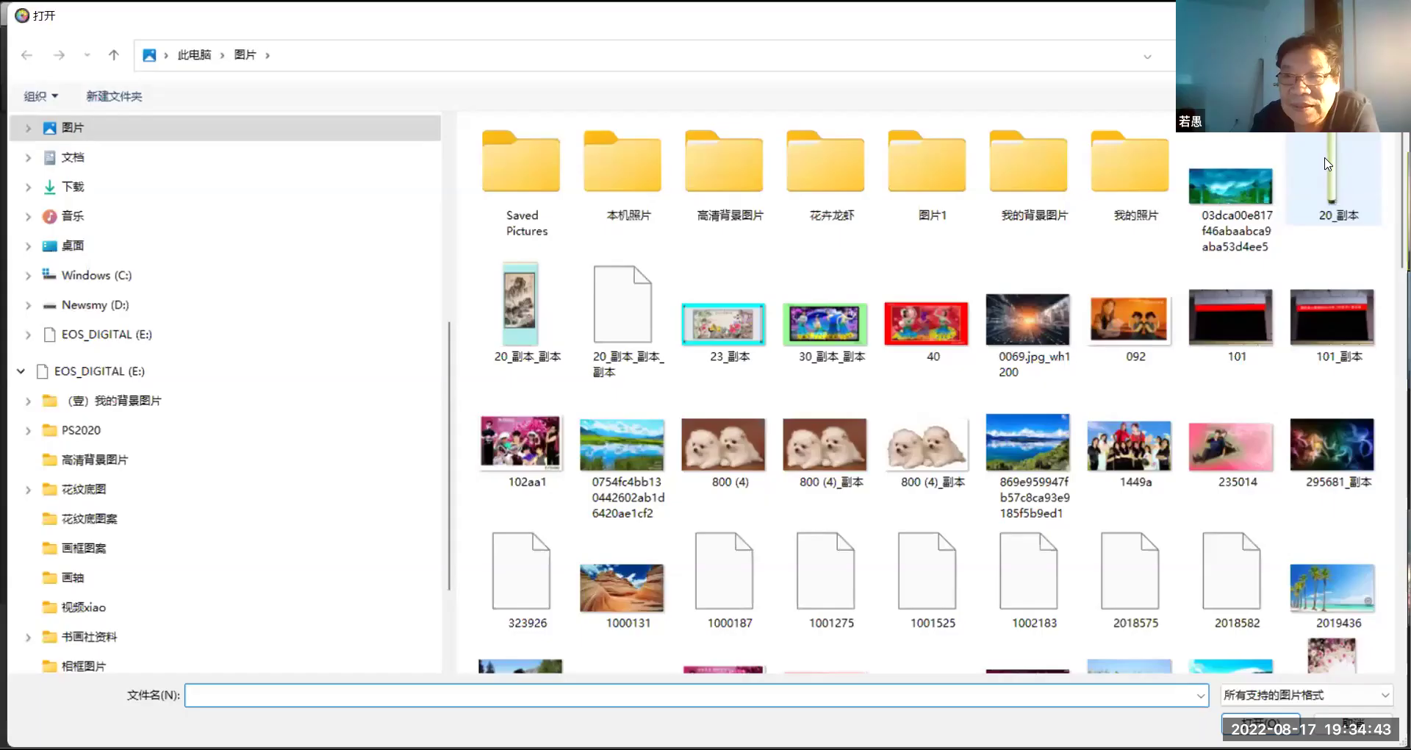
pyautogui.click(1330, 163)
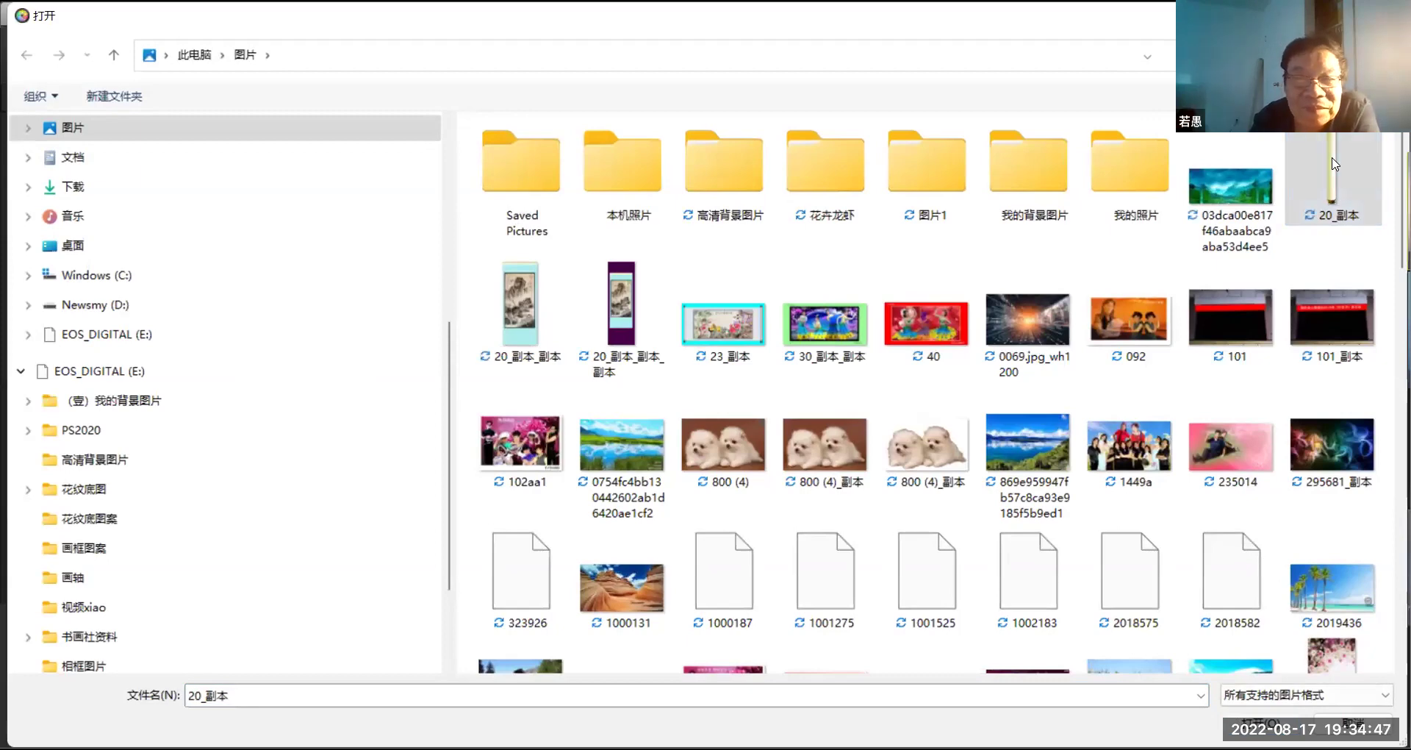
pyautogui.doubleClick(731, 439)
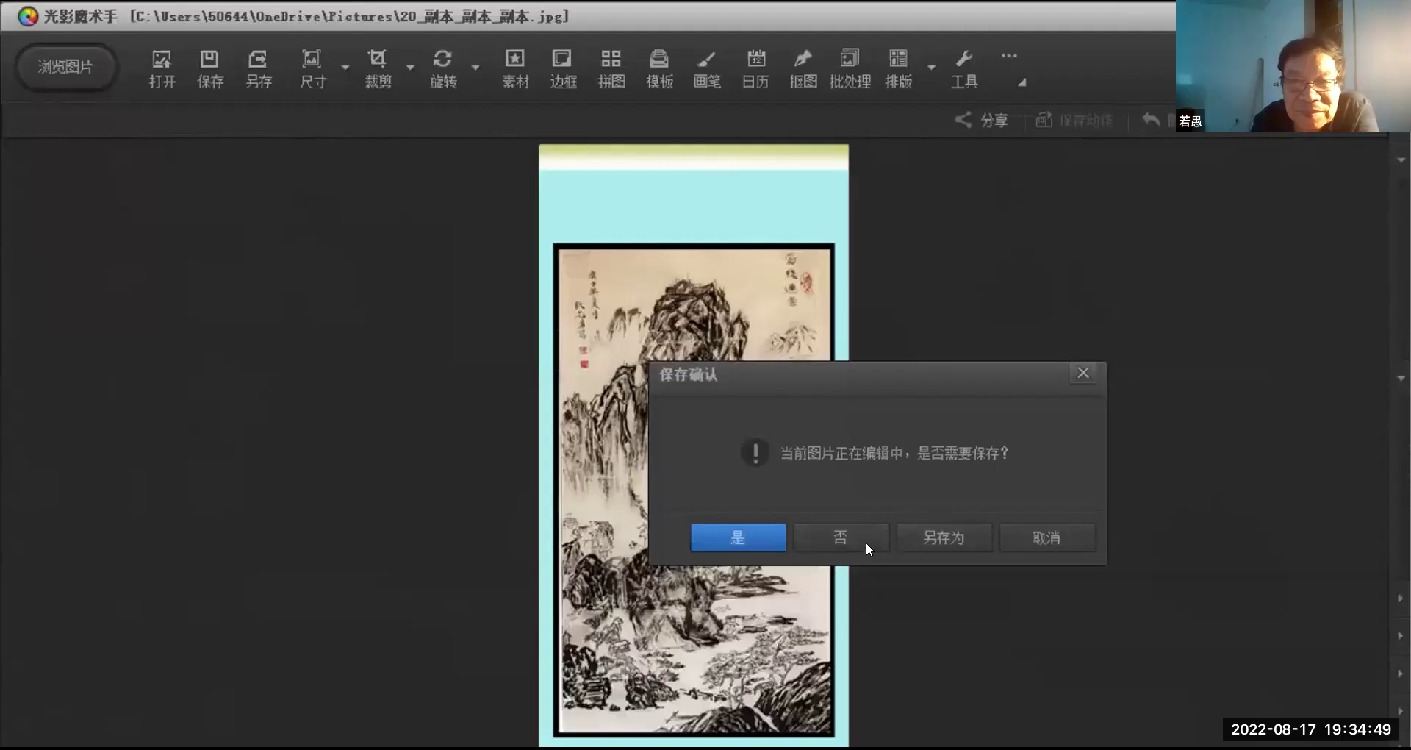
pyautogui.click(927, 538)
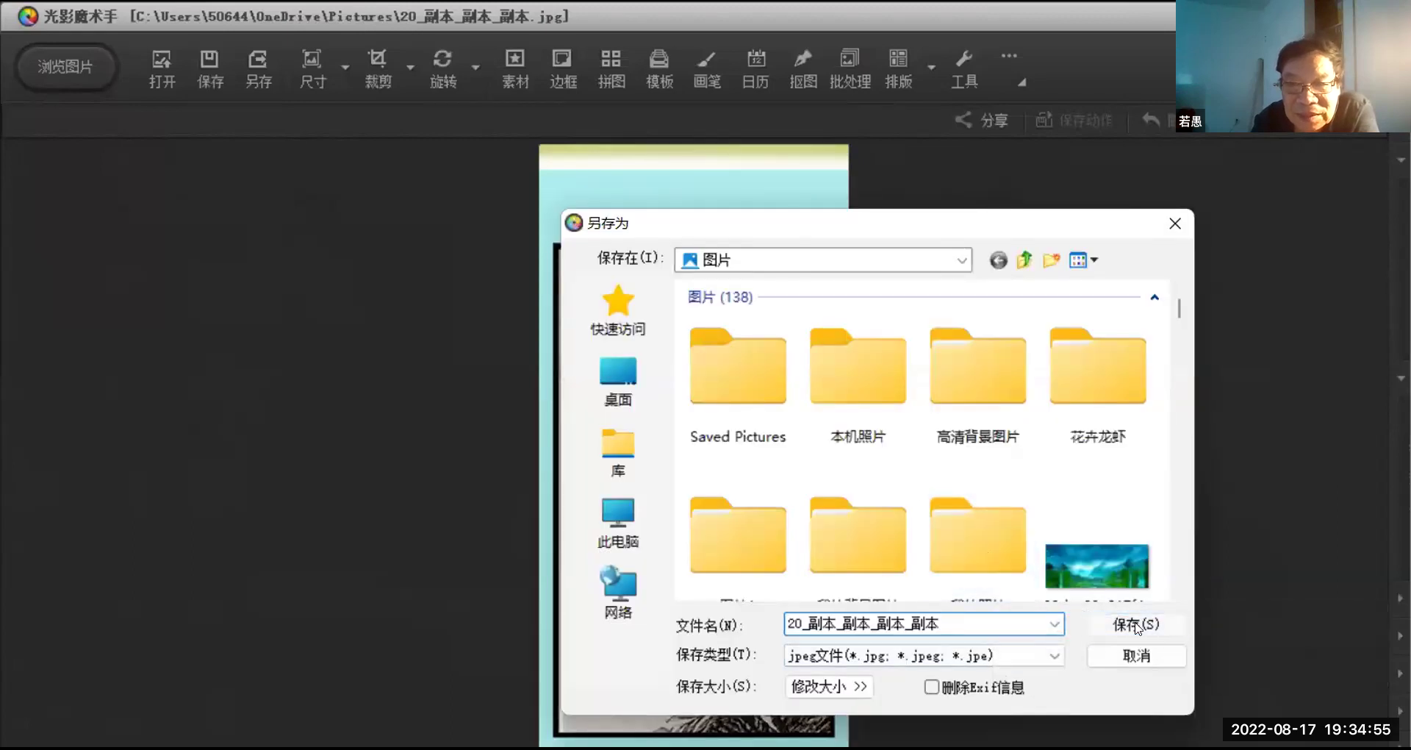
pyautogui.press('Escape')
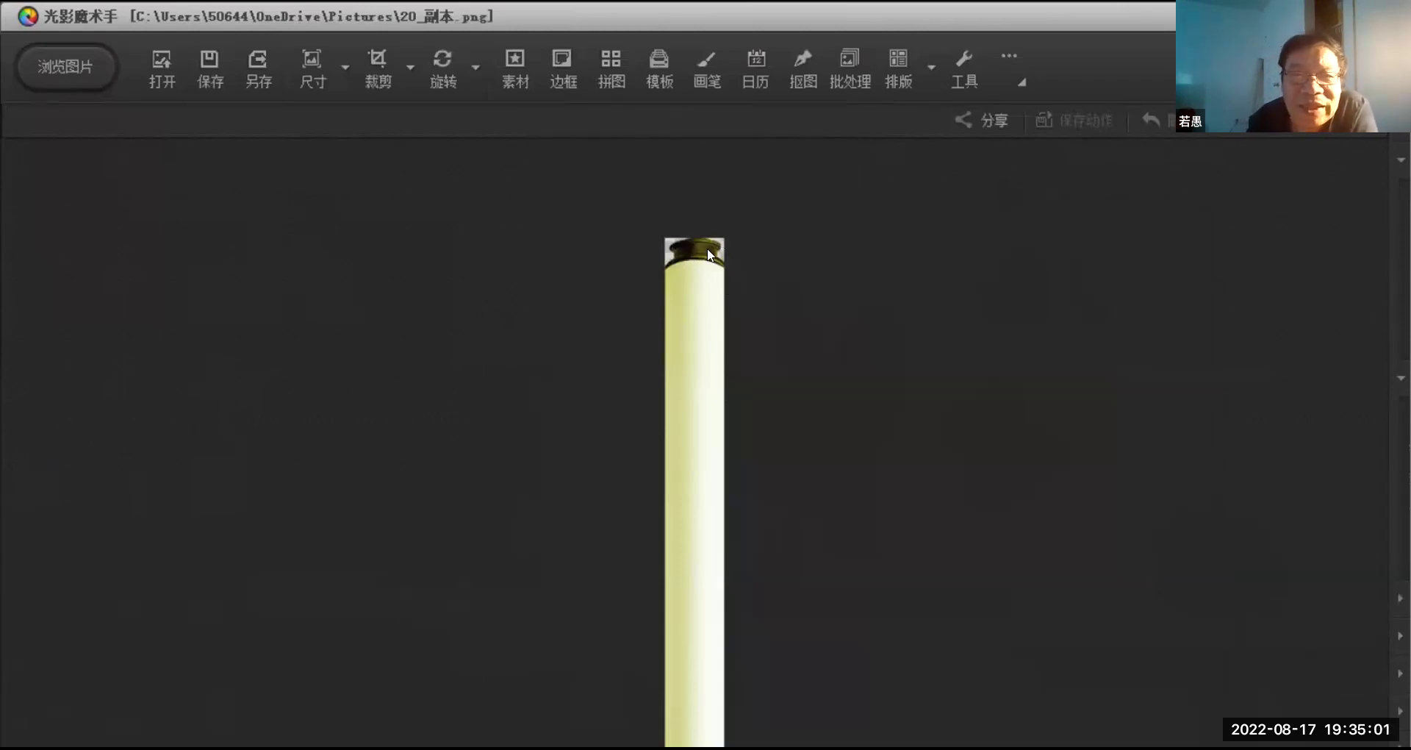
pyautogui.click(441, 60)
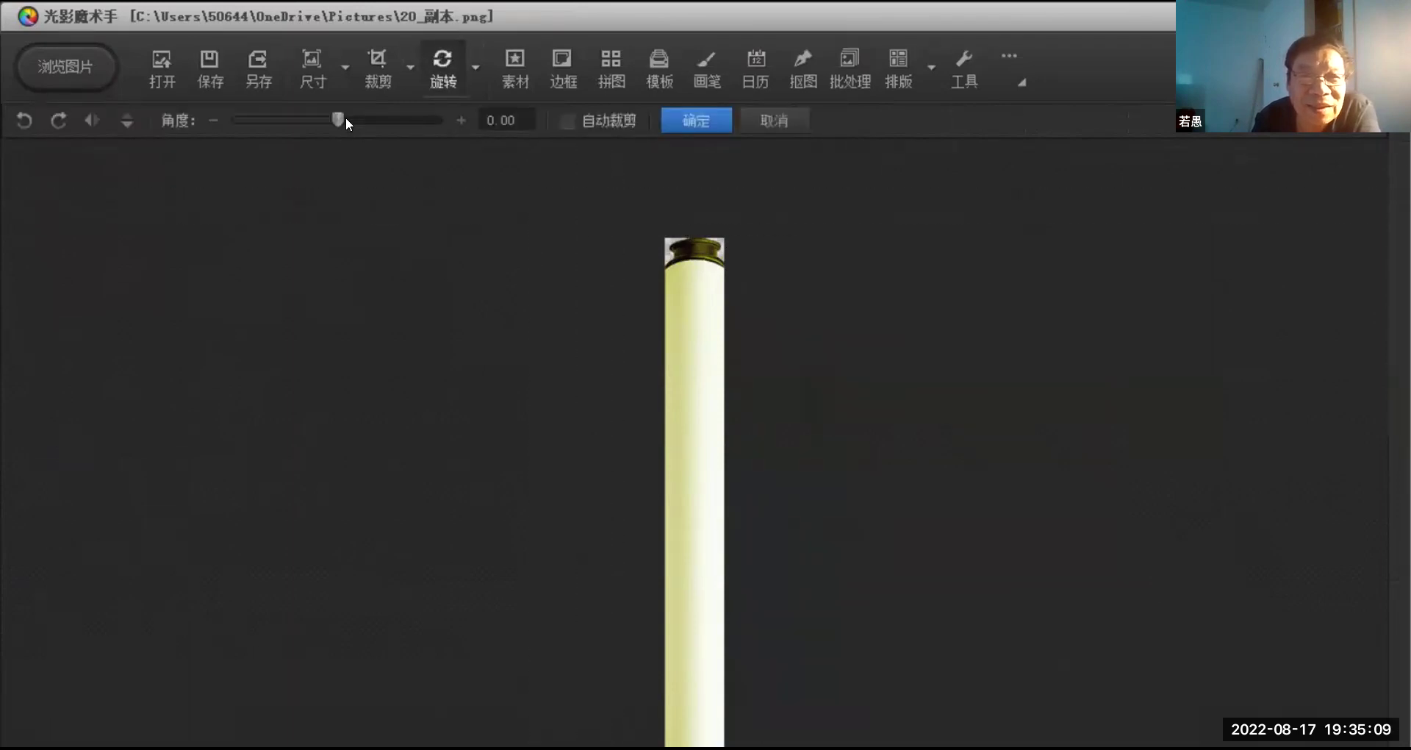
pyautogui.moveTo(340, 120); pyautogui.dragTo(456, 139)
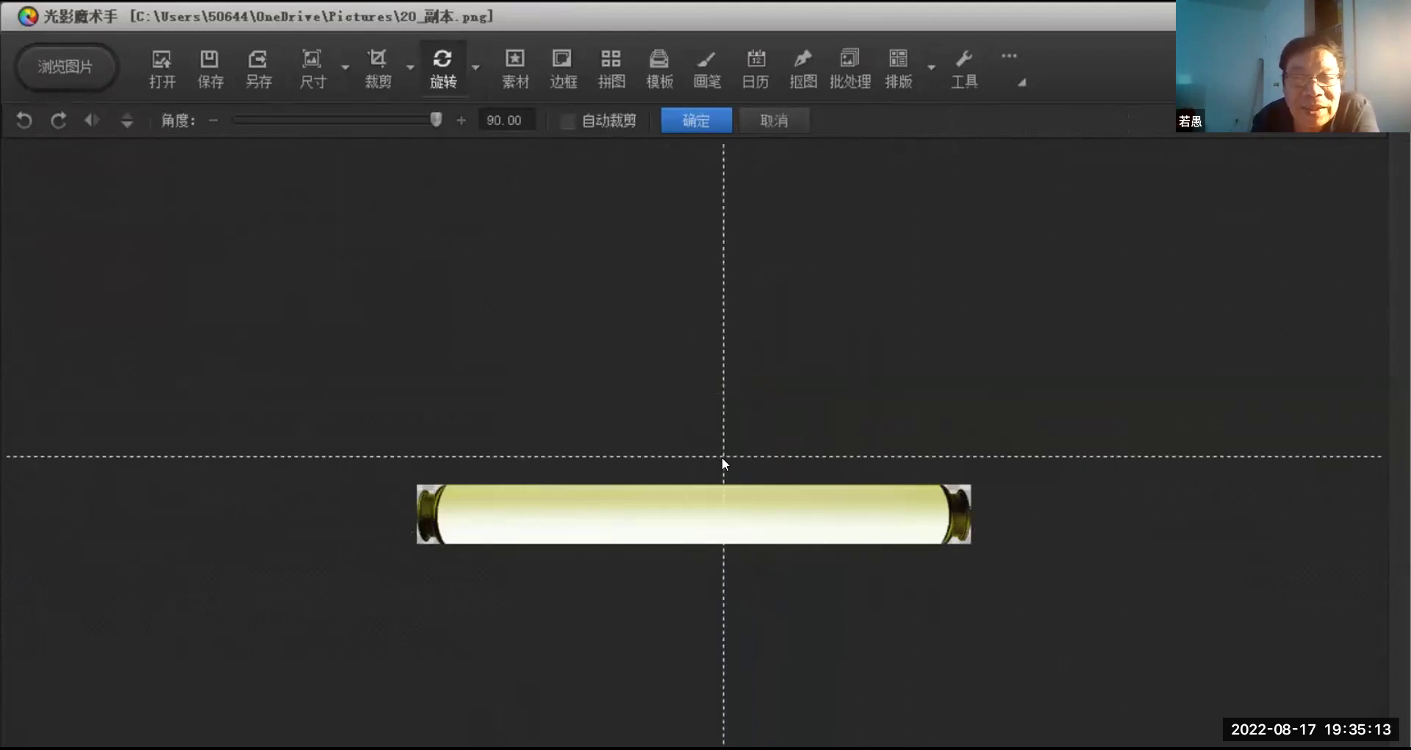
pyautogui.click(665, 65)
pyautogui.moveTo(794, 65)
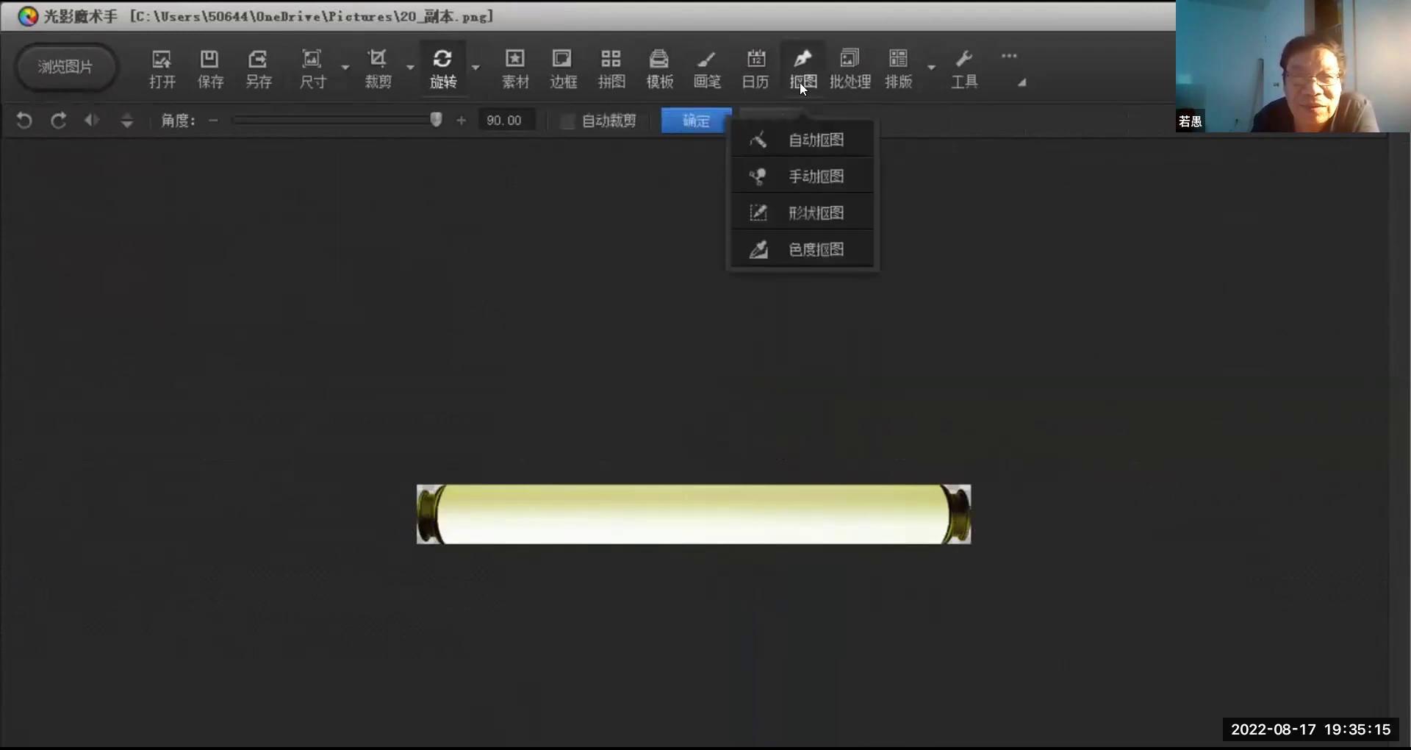
pyautogui.click(811, 206)
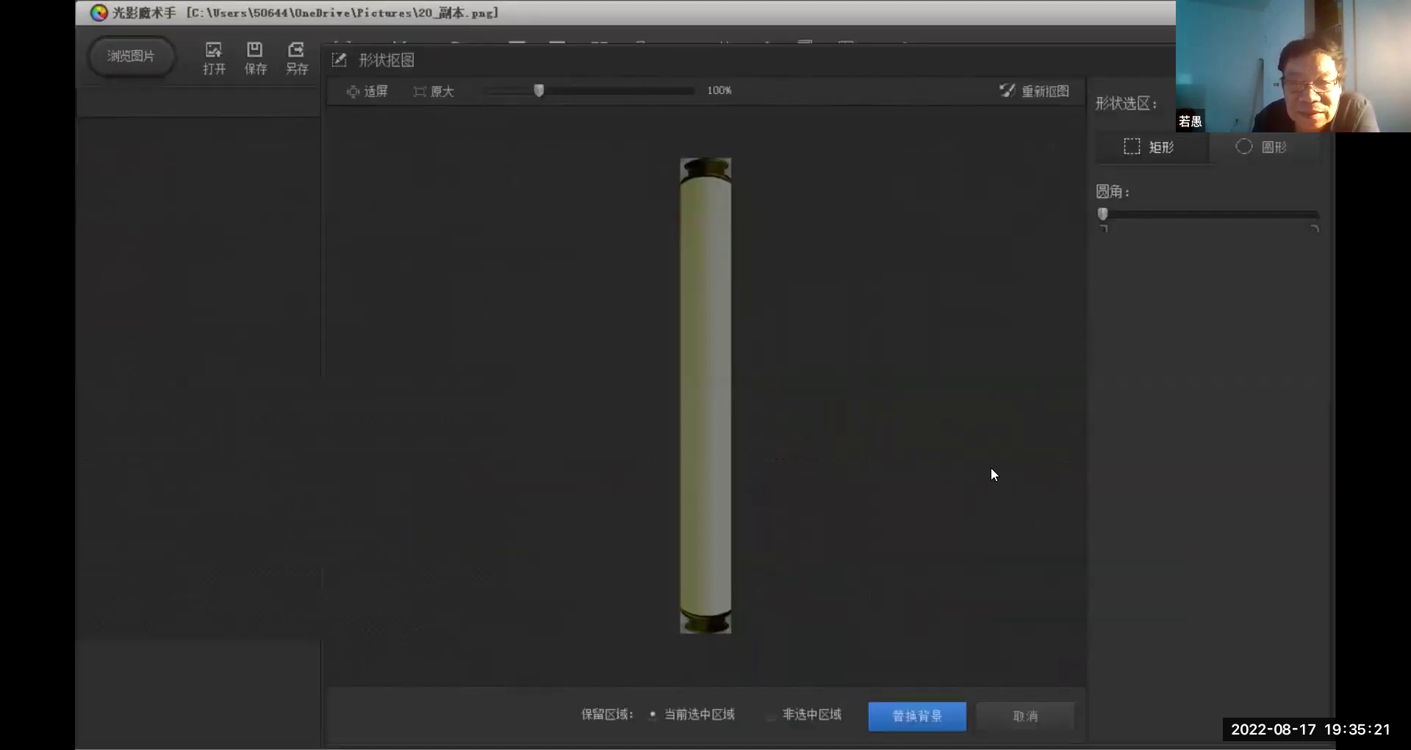
pyautogui.click(936, 718)
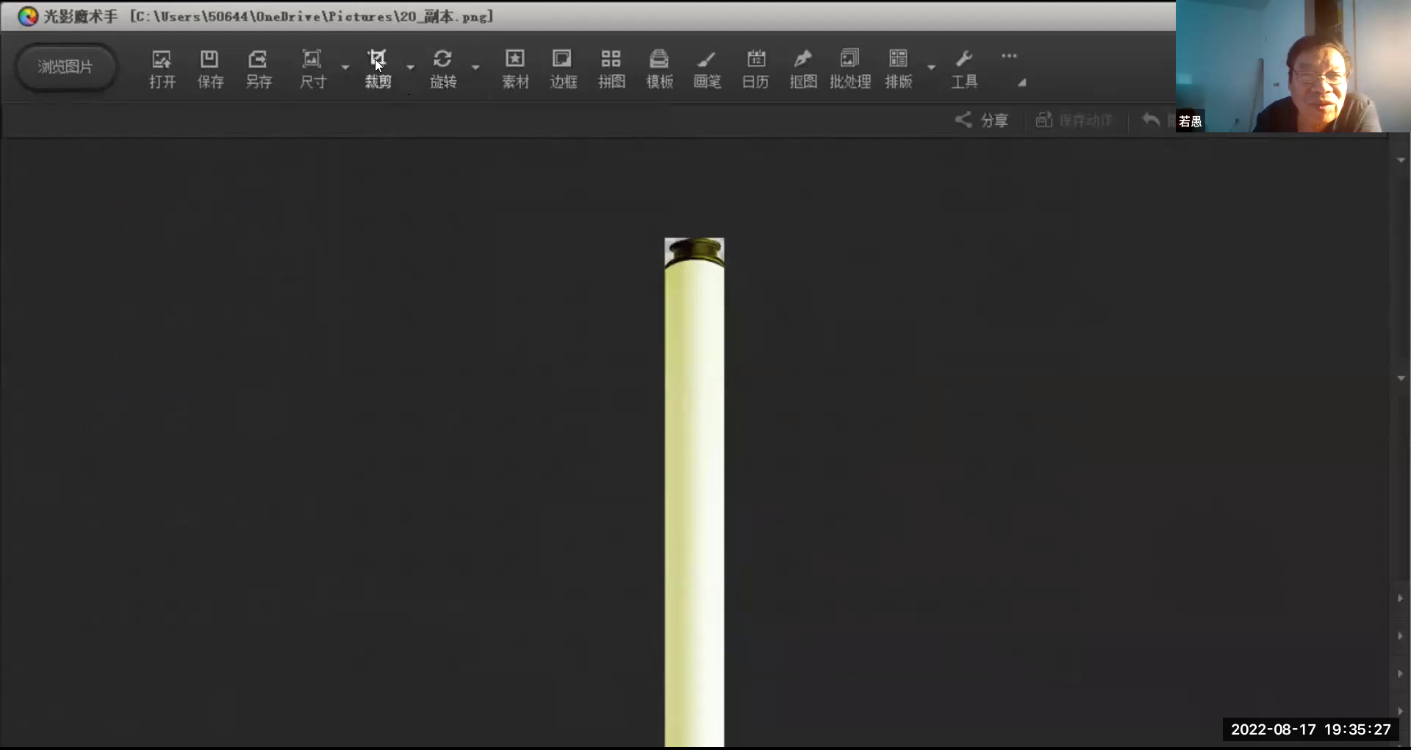
# Rotate the roller image by 90° so it lies horizontally, and apply the rotation
pyautogui.click(443, 65)
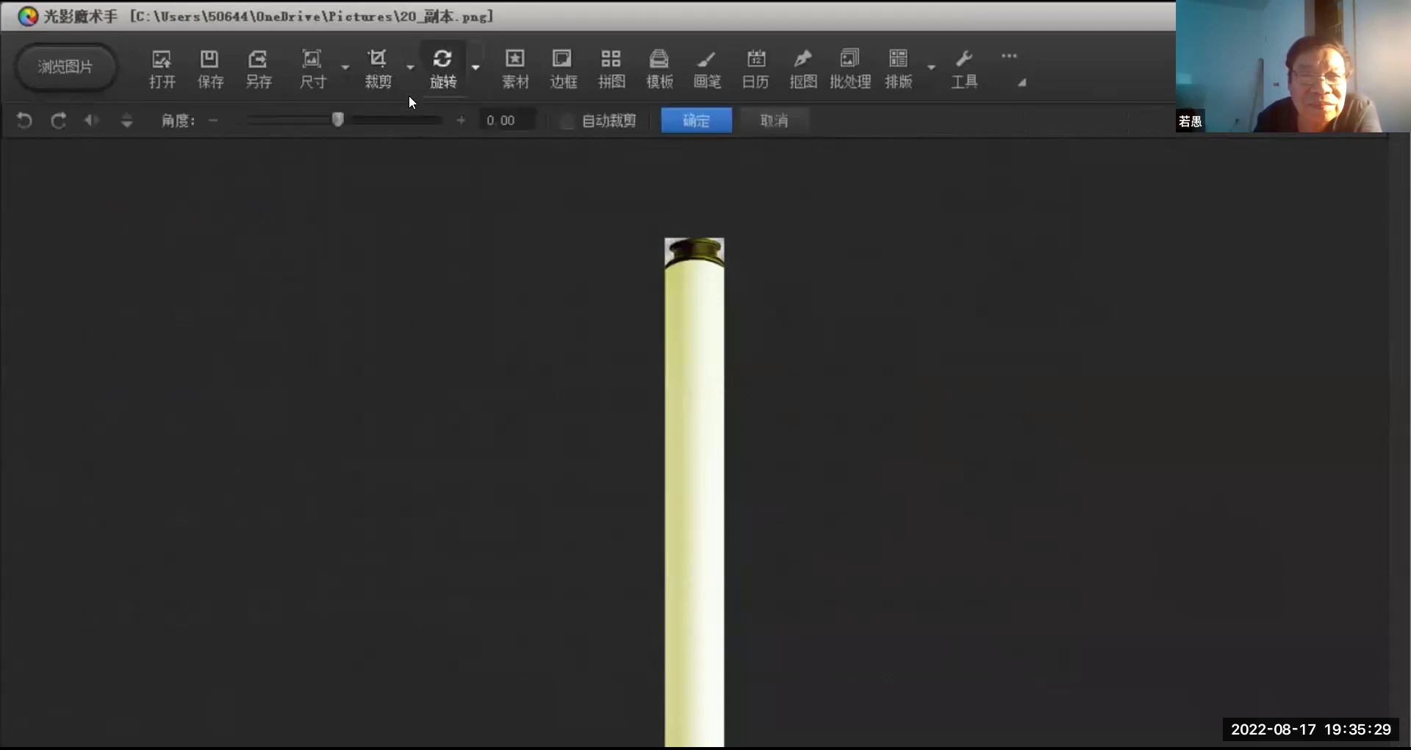
pyautogui.moveTo(338, 119); pyautogui.dragTo(439, 123)
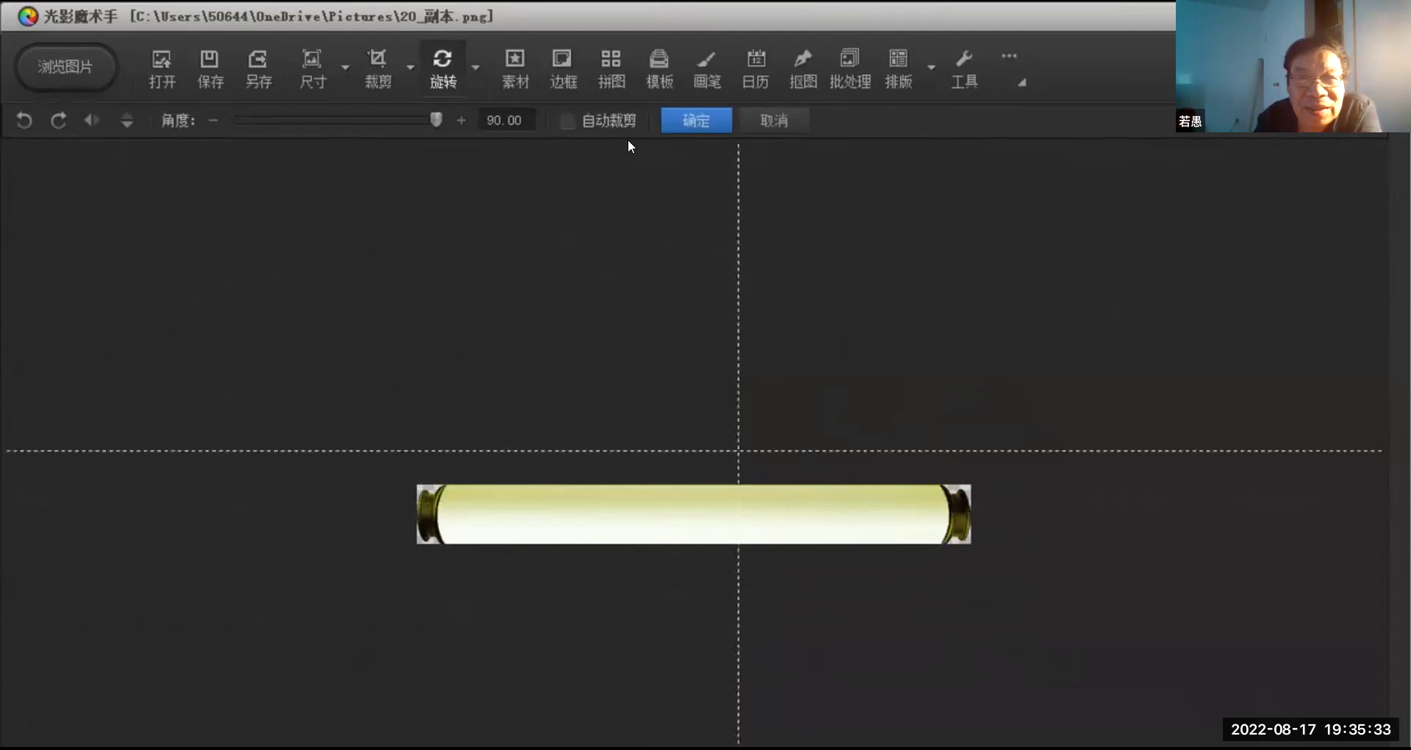
pyautogui.press('Return')
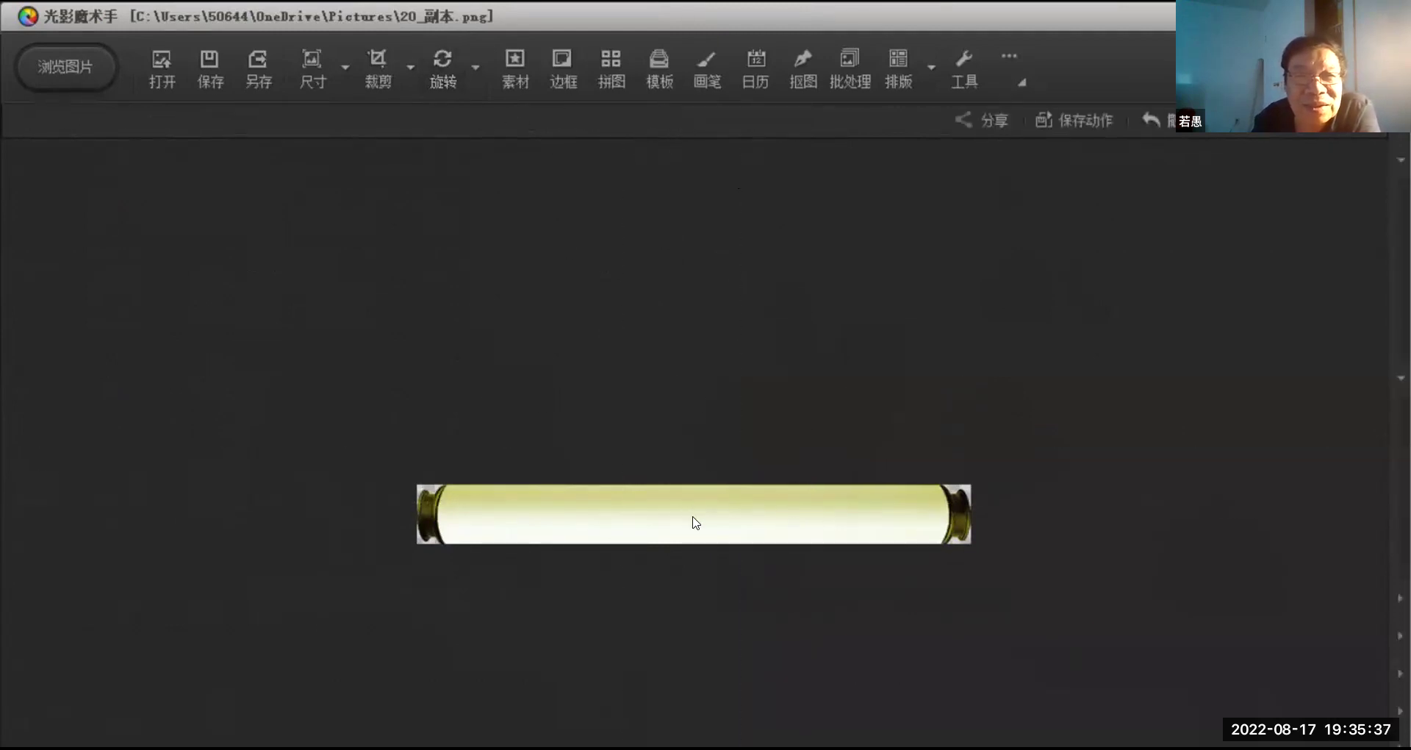
# Select the whole horizontal roller with a rectangular shape cutout, extending the selection to the image's edges
pyautogui.click(795, 67)
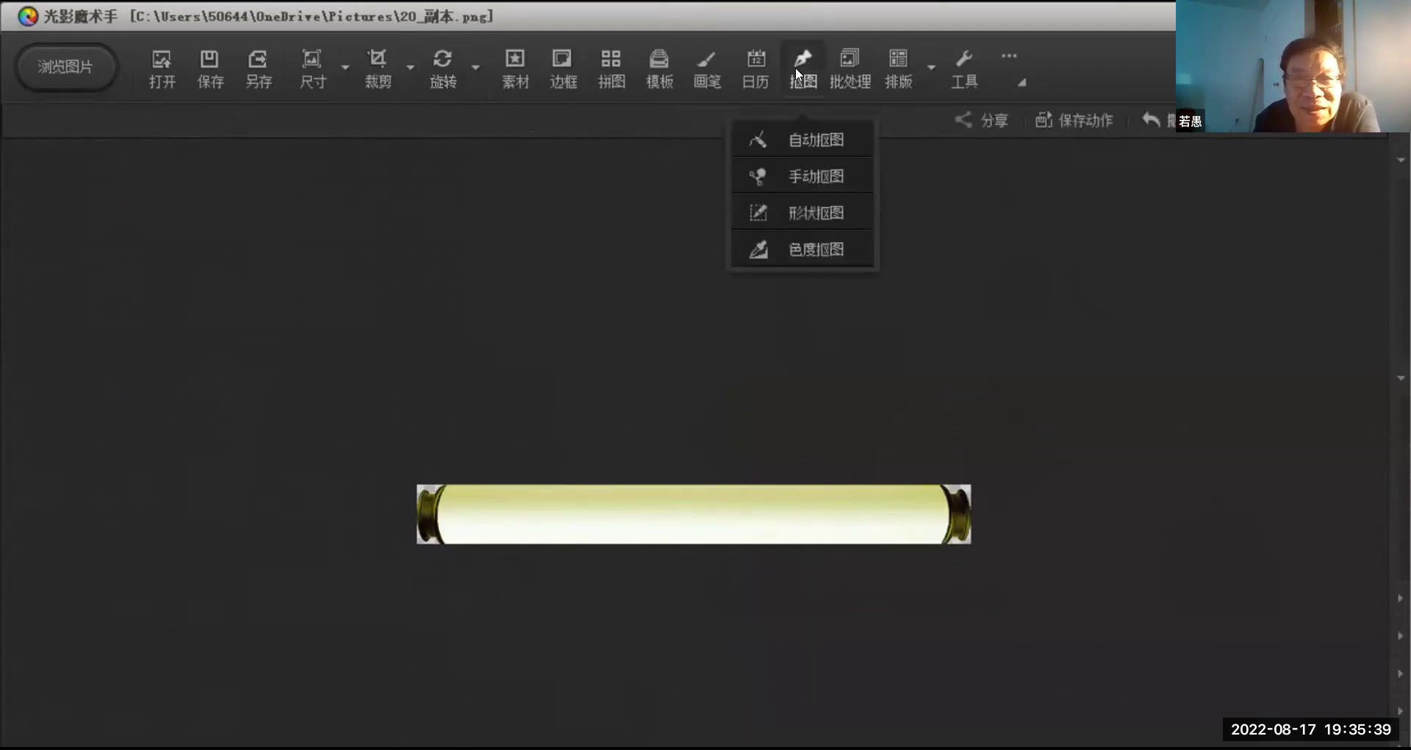
pyautogui.click(801, 214)
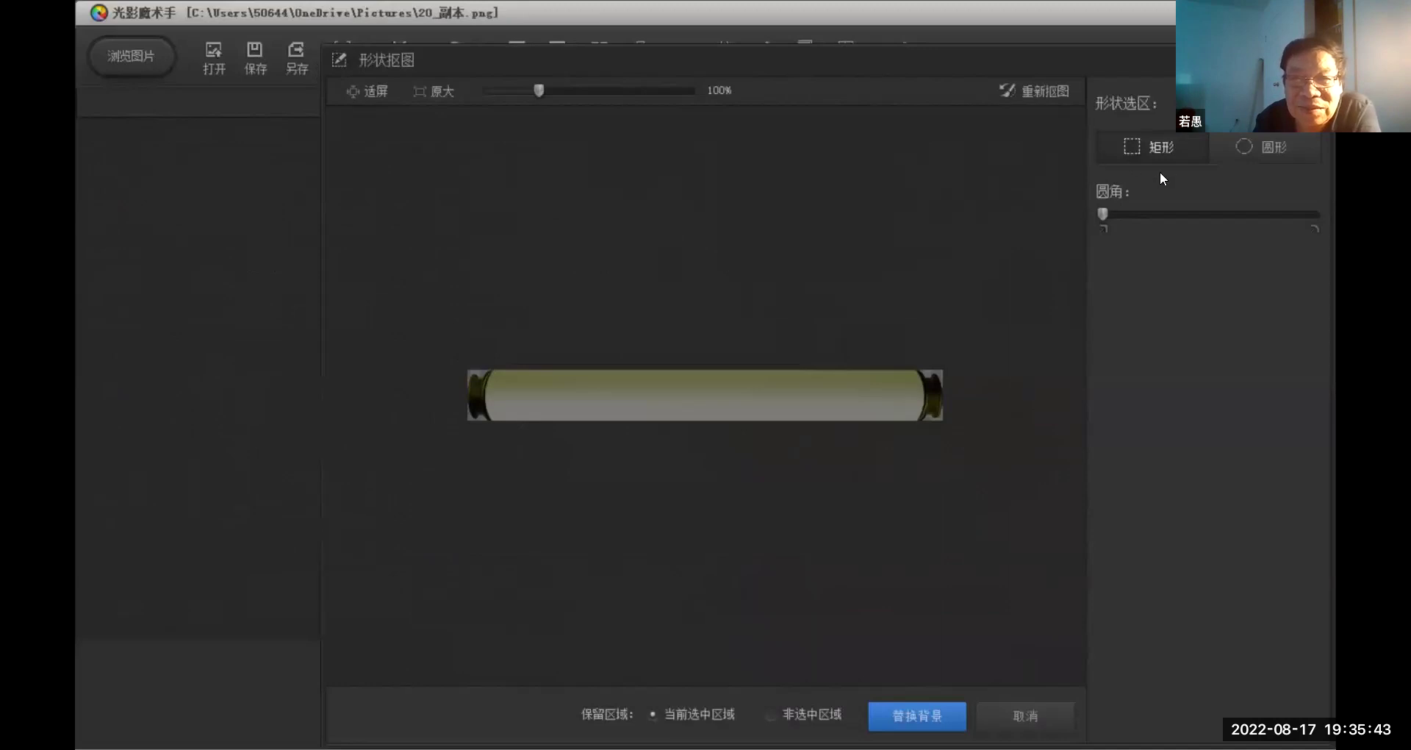
pyautogui.moveTo(469, 372); pyautogui.dragTo(945, 421)
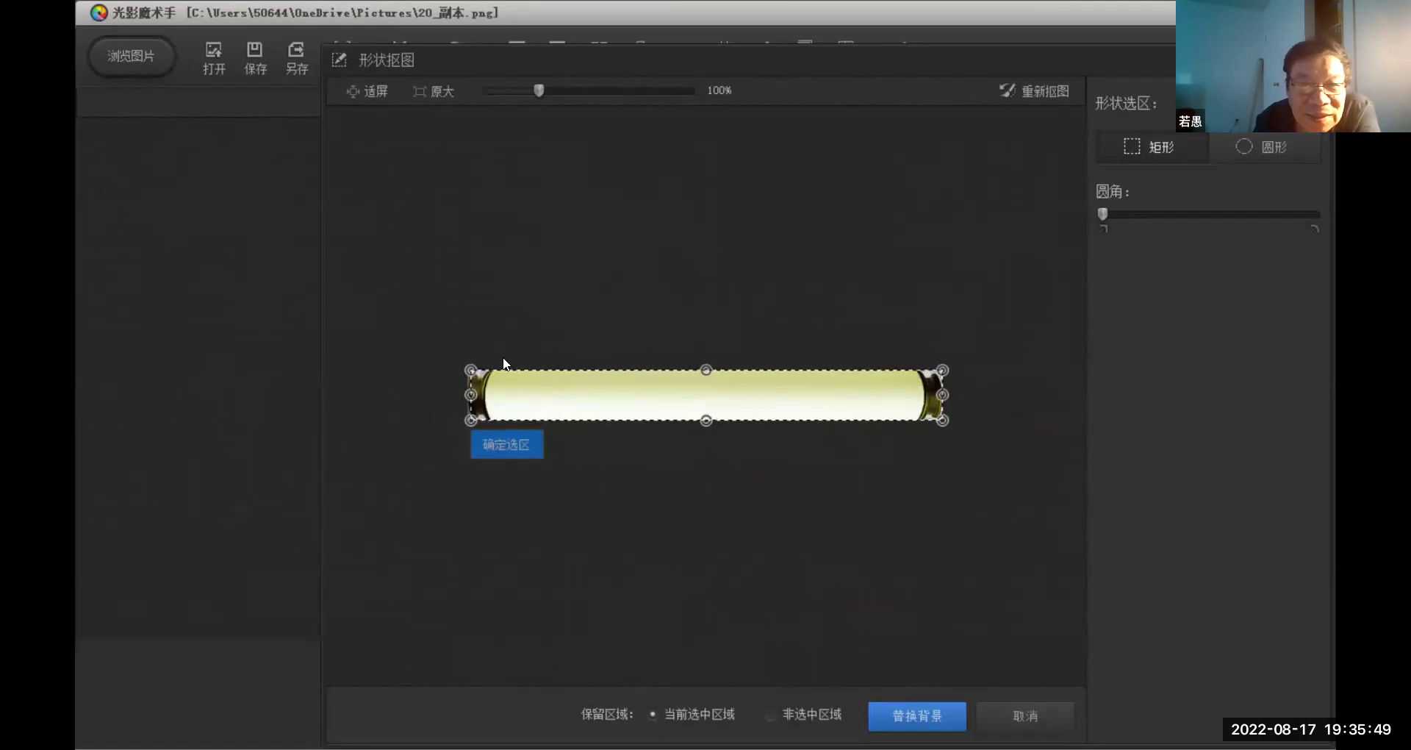
pyautogui.moveTo(469, 395); pyautogui.dragTo(436, 394)
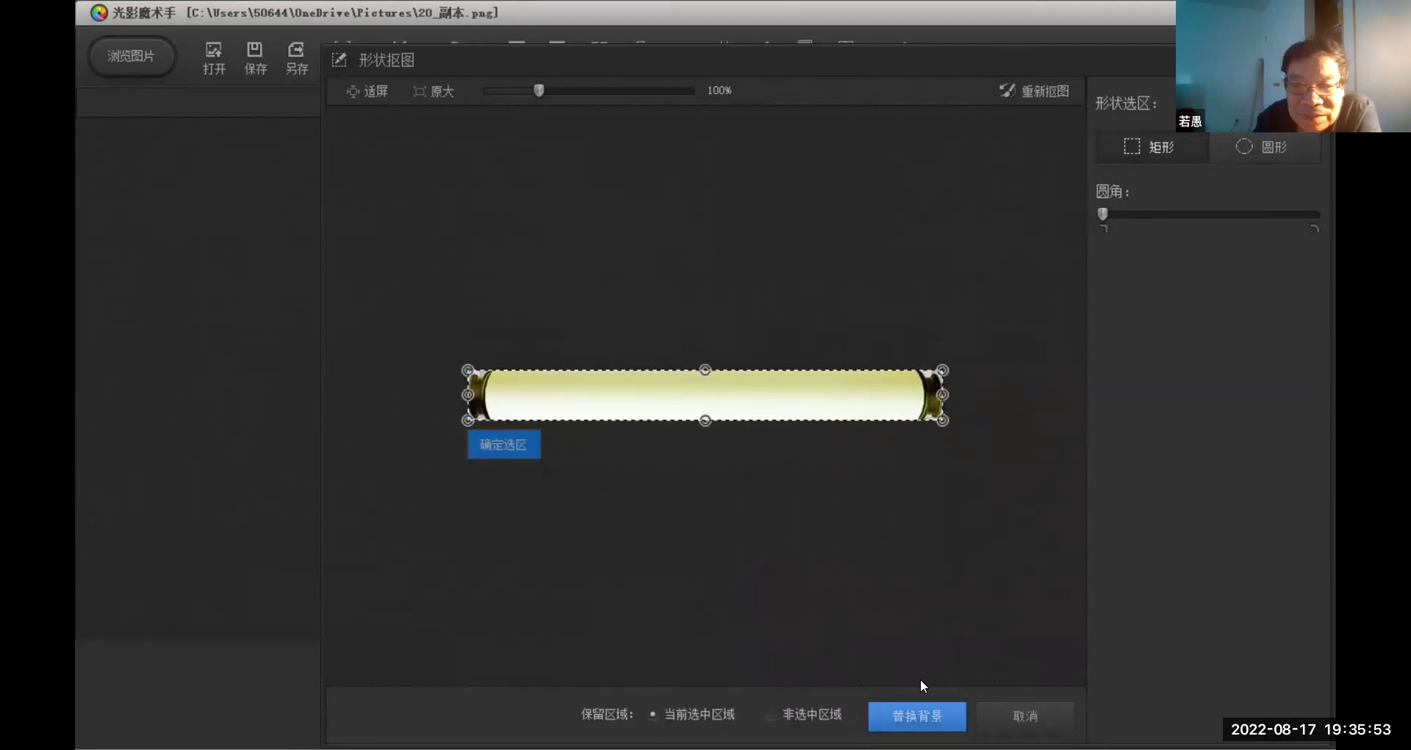
# Replace the roller cutout's background with the purple-bordered picture 20_副本_副本_副本 from the 图片 folder
pyautogui.click(923, 708)
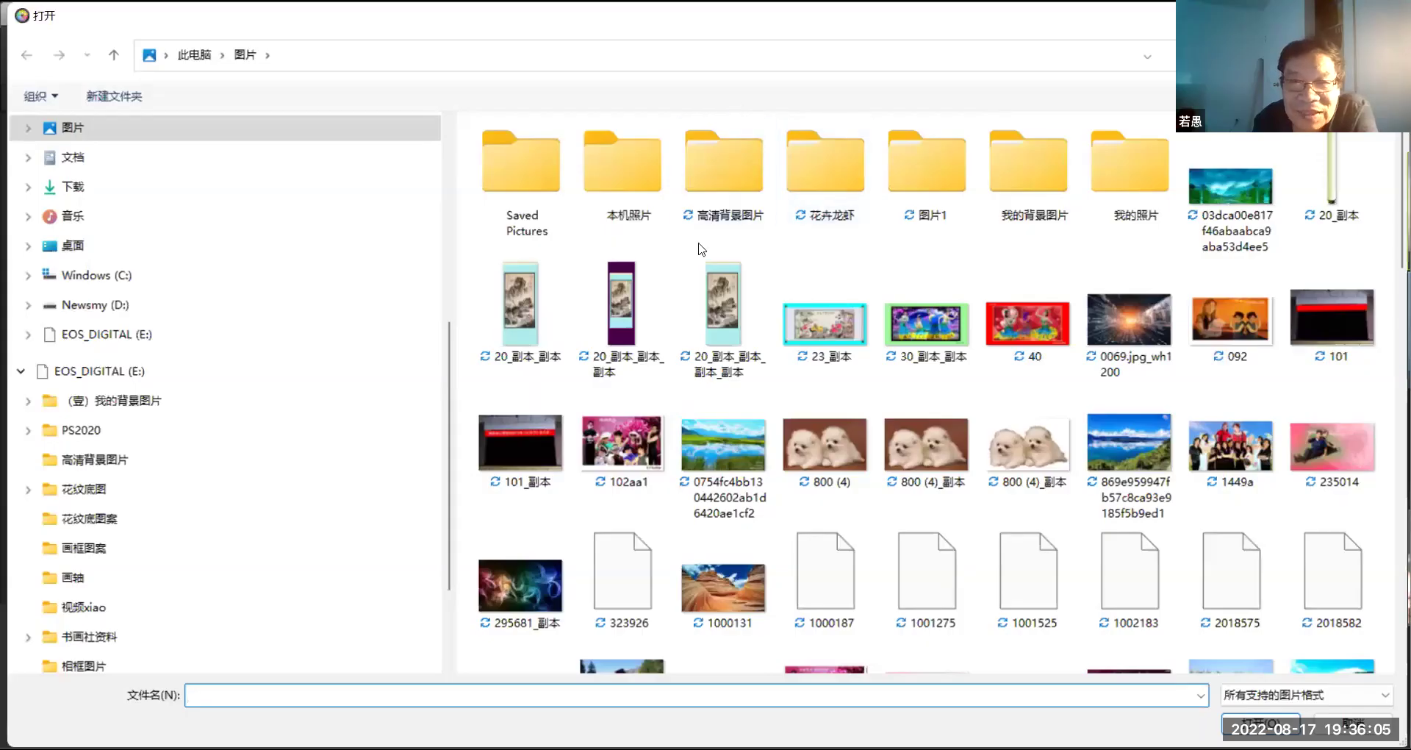
pyautogui.click(620, 294)
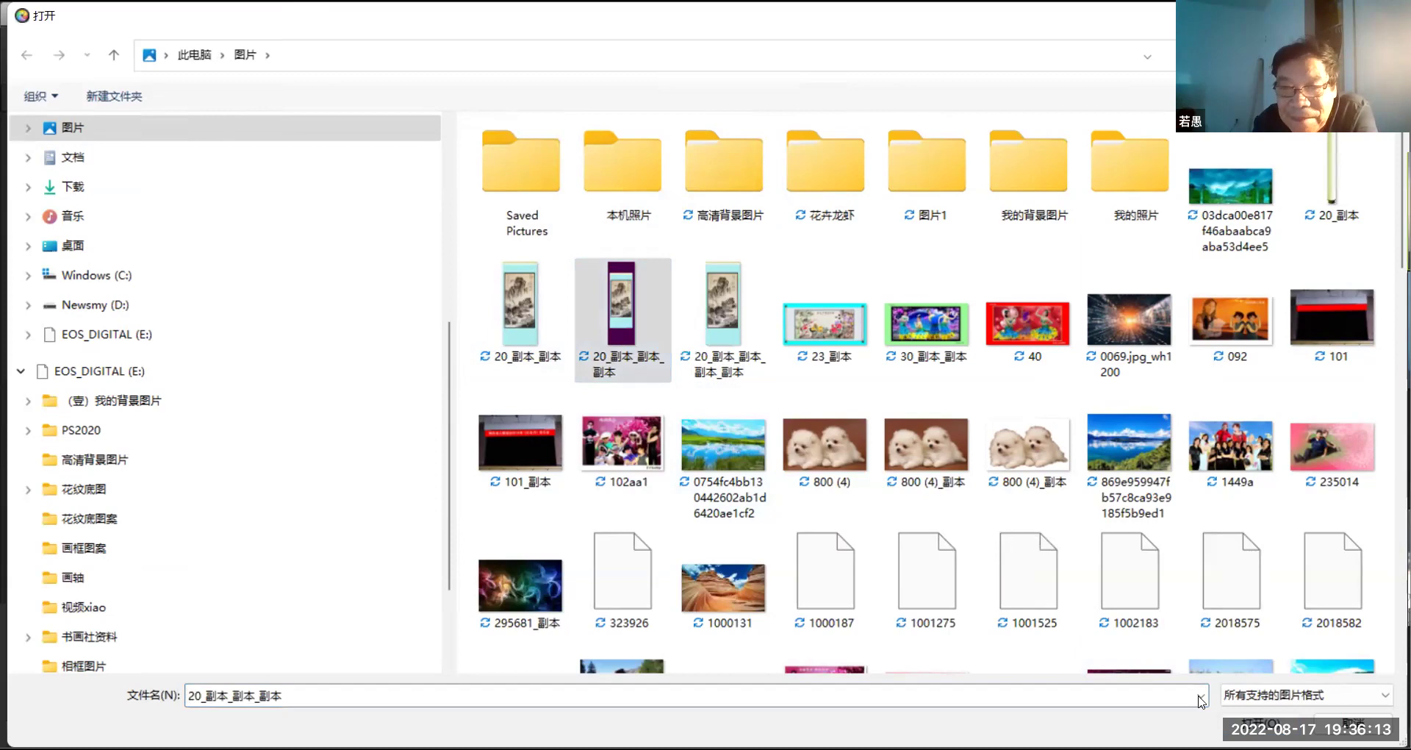
pyautogui.press('Return')
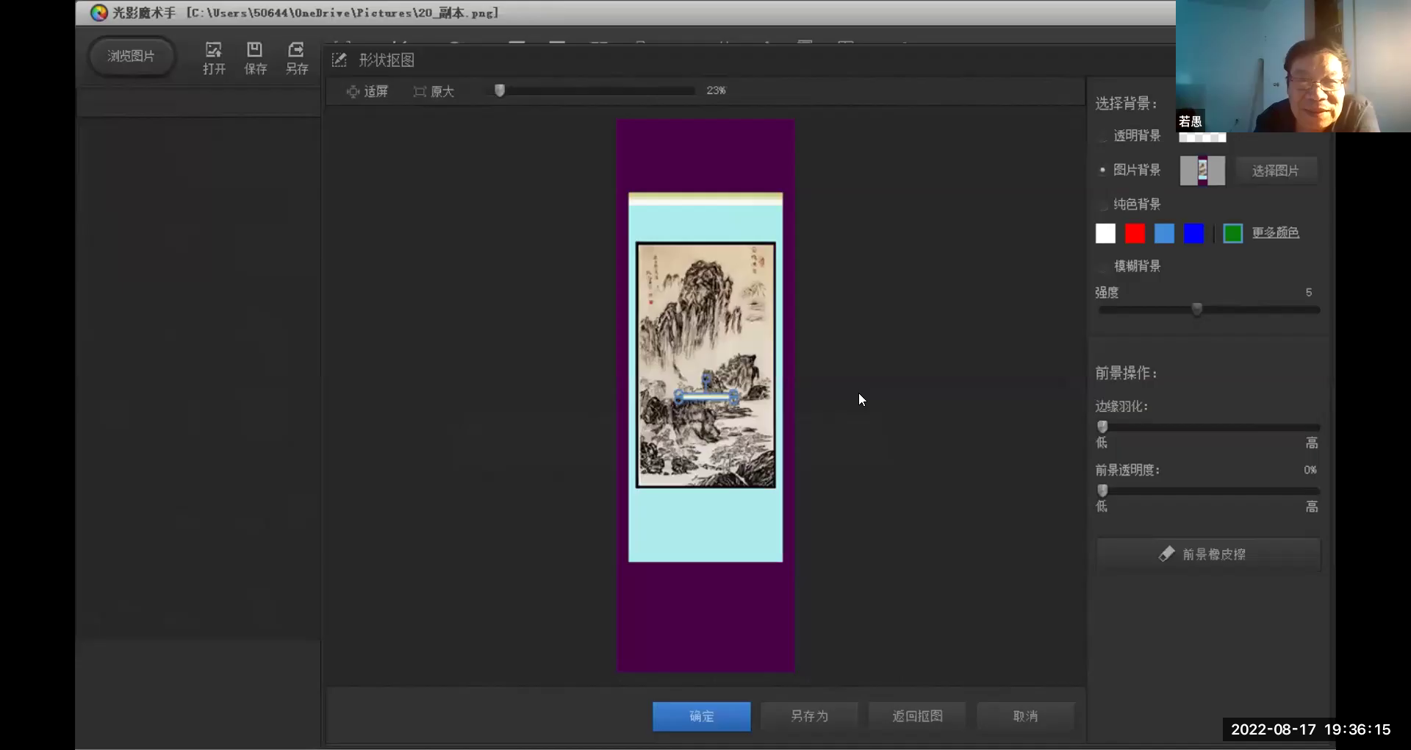
# Move the roller onto the mount's upper edge, stretching it to the purple backdrop's full width and thickening it to cover the strip there
pyautogui.moveTo(733, 395)
pyautogui.mouseDown()
pyautogui.moveTo(766, 406)
pyautogui.moveTo(721, 388)
pyautogui.moveTo(717, 208)
pyautogui.mouseUp()
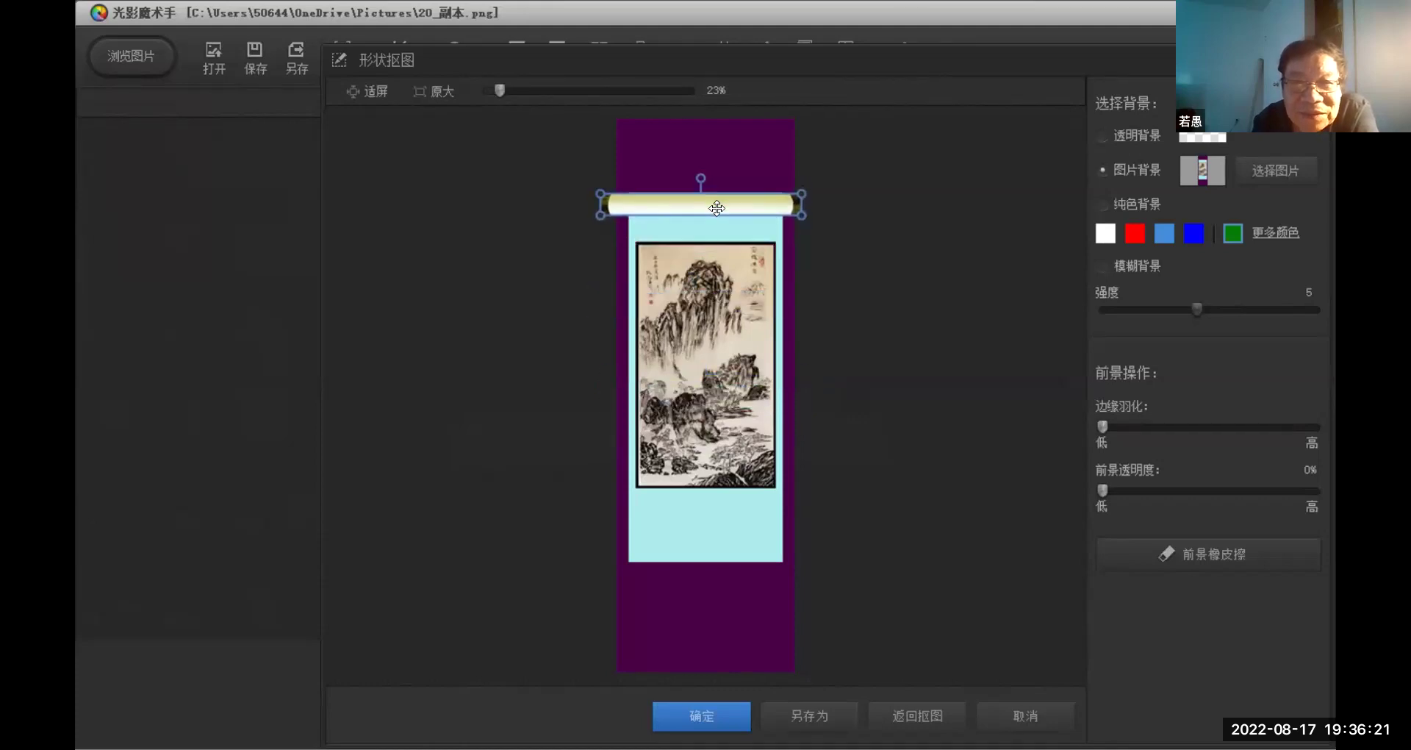
pyautogui.moveTo(716, 213); pyautogui.dragTo(715, 197)
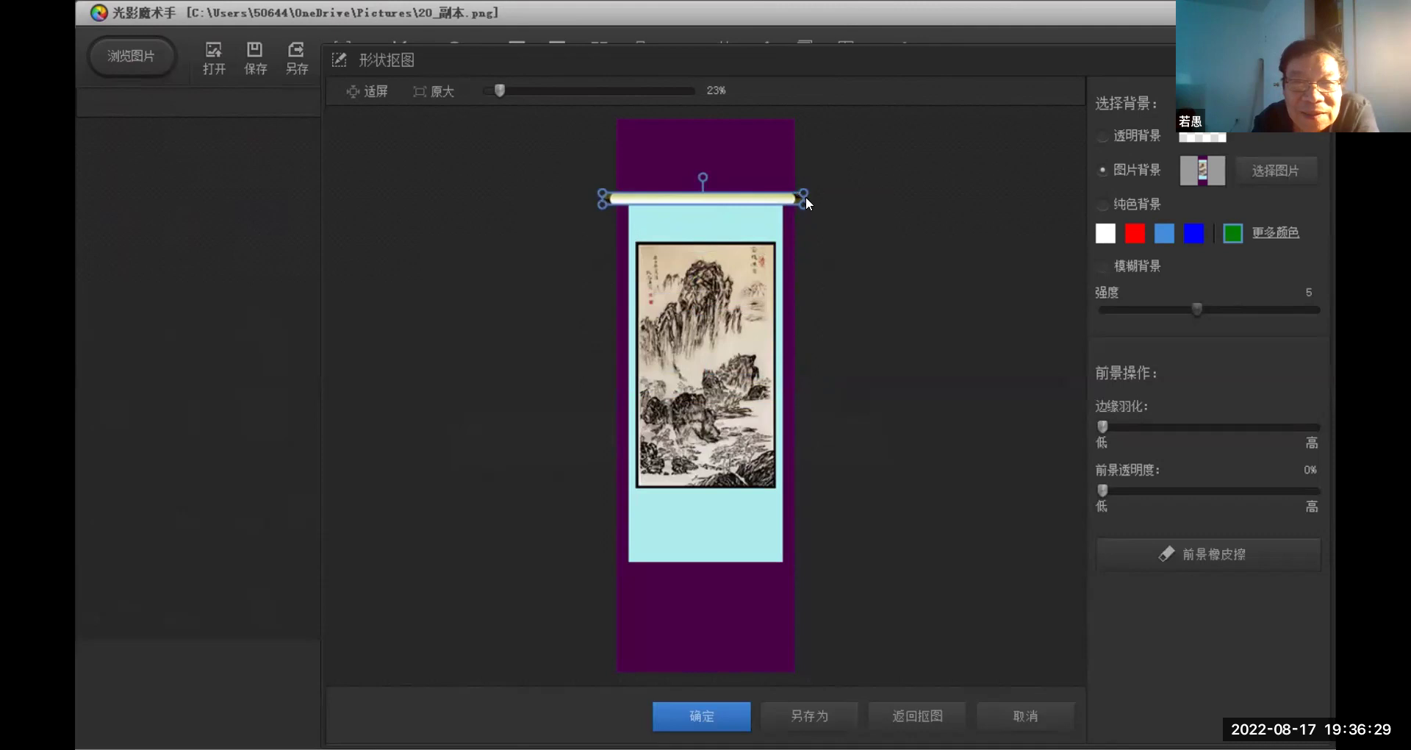
pyautogui.moveTo(803, 197); pyautogui.dragTo(806, 201)
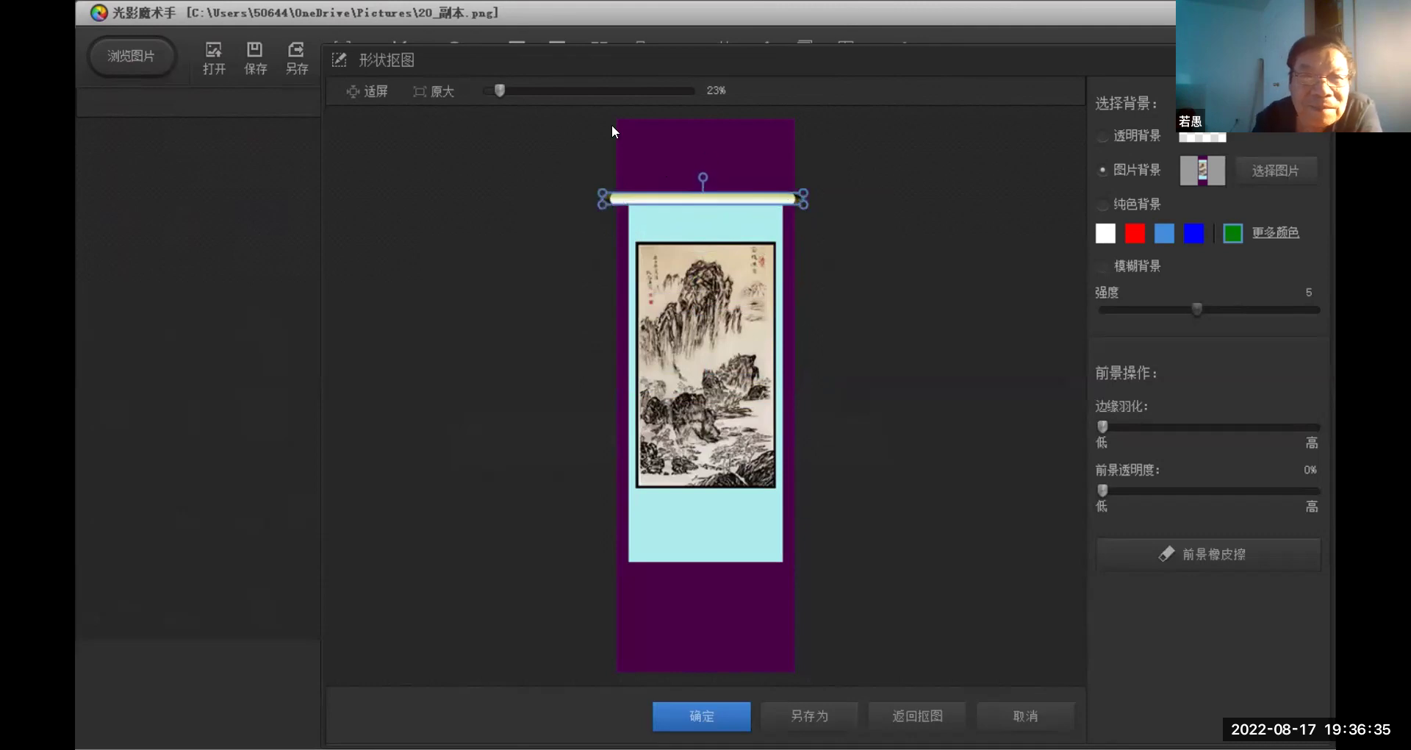
pyautogui.moveTo(503, 87); pyautogui.dragTo(530, 91)
pyautogui.moveTo(1077, 365); pyautogui.dragTo(1105, 216)
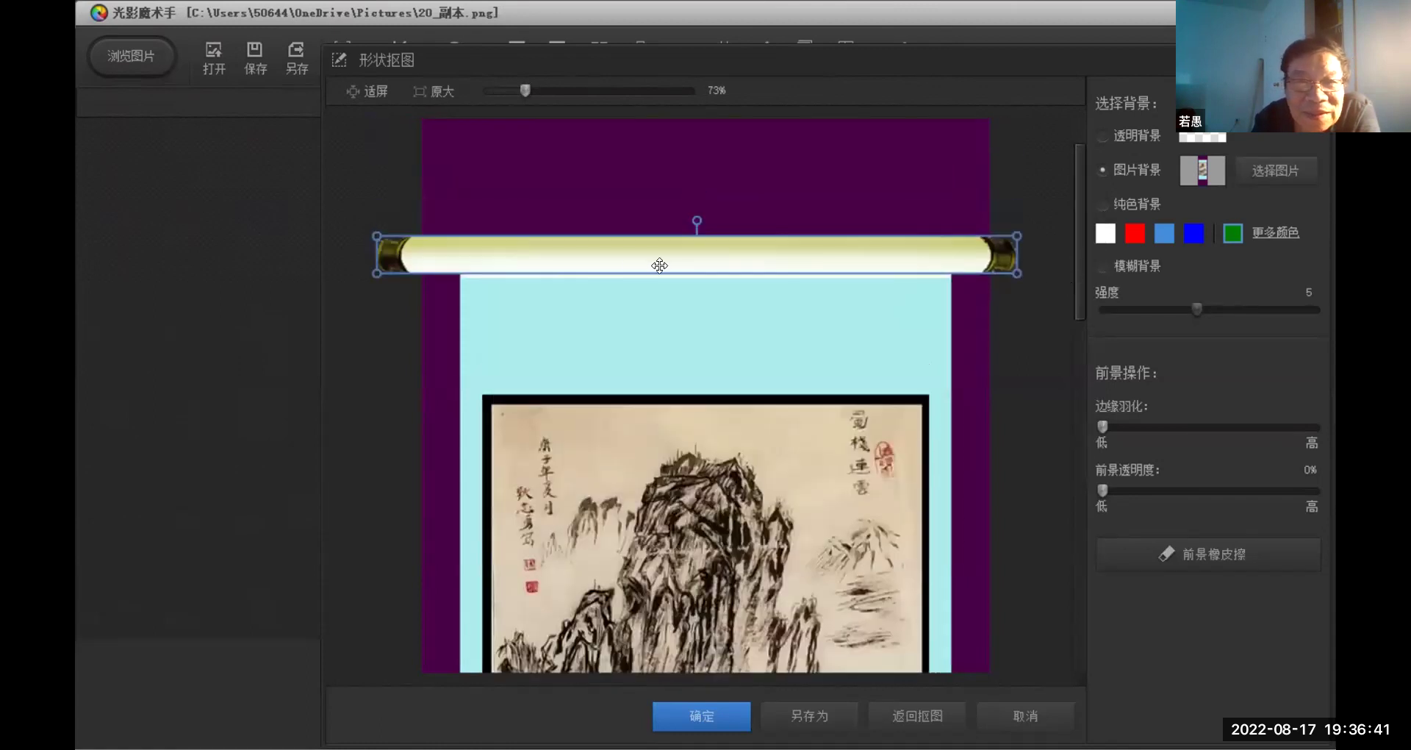
pyautogui.moveTo(378, 256); pyautogui.dragTo(404, 259)
pyautogui.moveTo(621, 254); pyautogui.dragTo(623, 256)
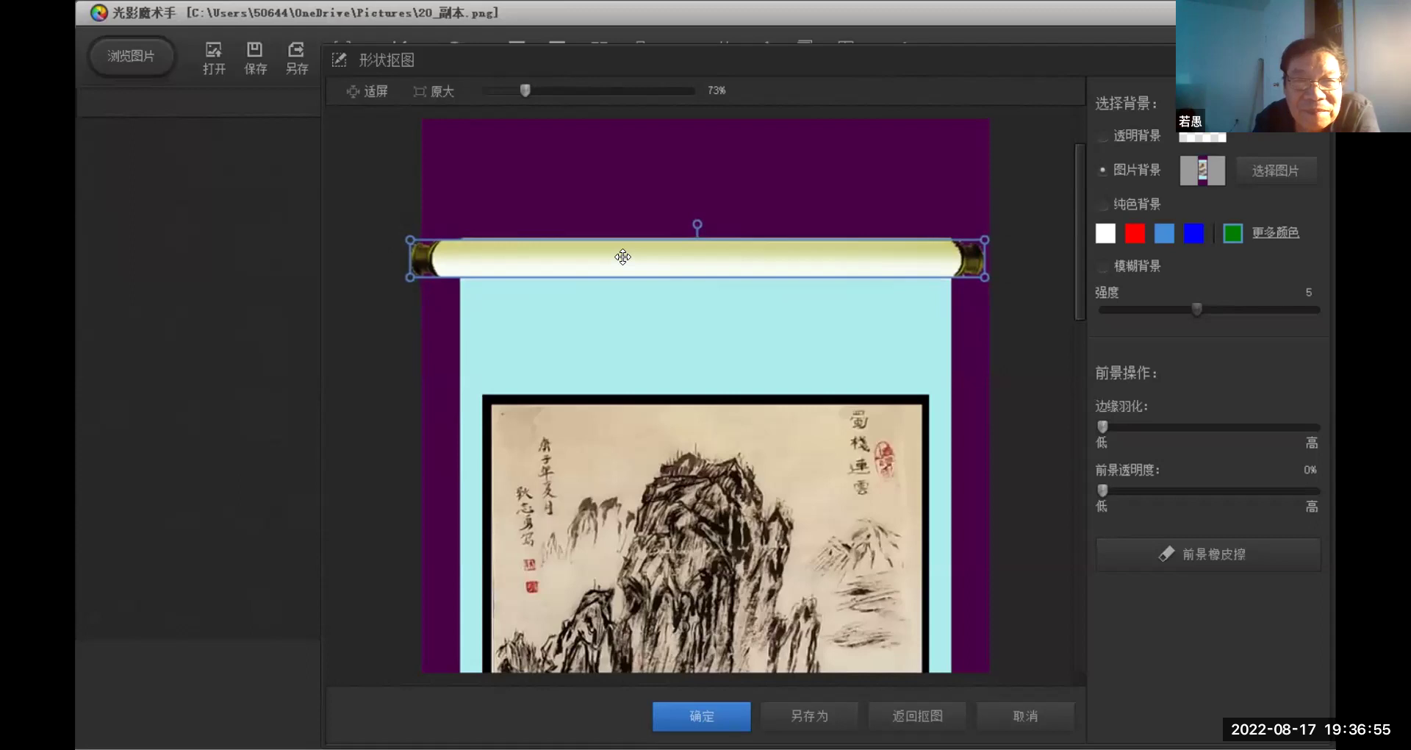
pyautogui.moveTo(622, 256); pyautogui.dragTo(628, 259)
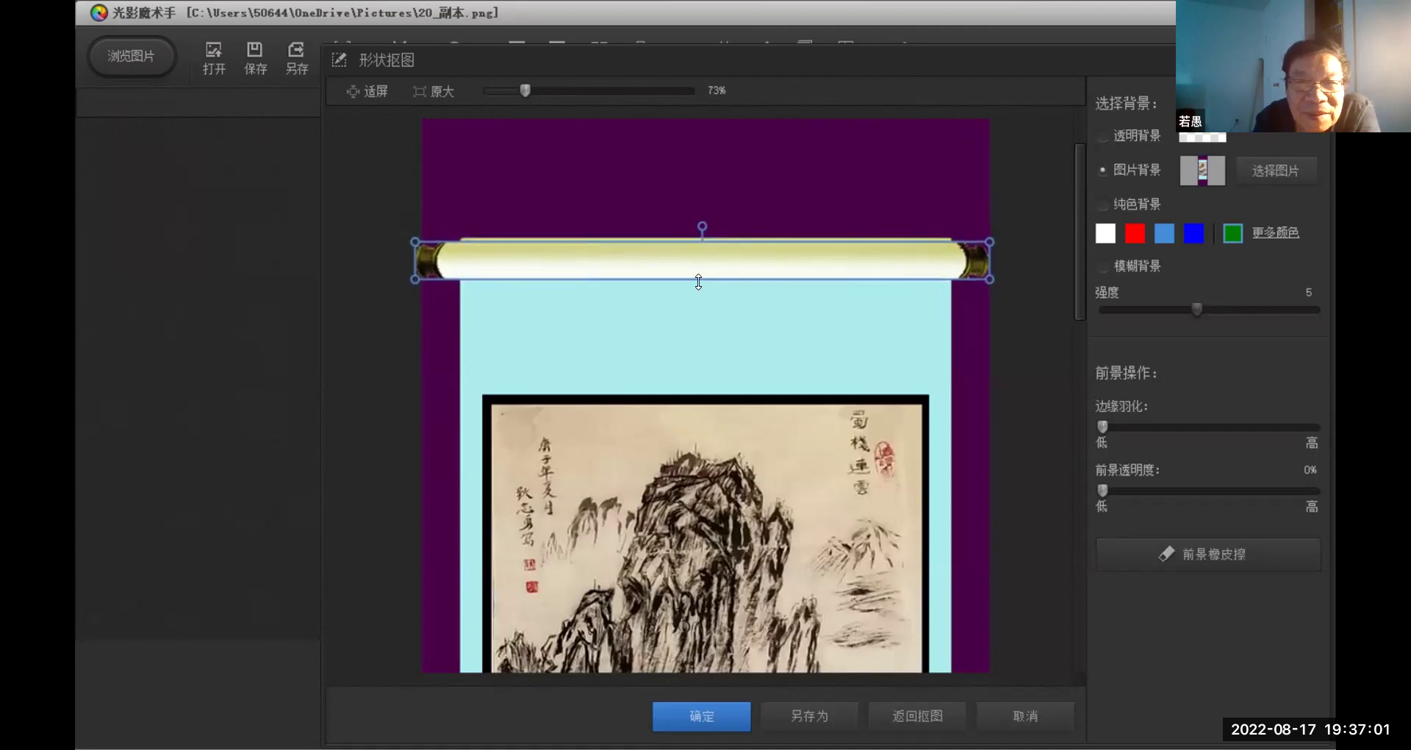
pyautogui.moveTo(710, 276); pyautogui.dragTo(708, 285)
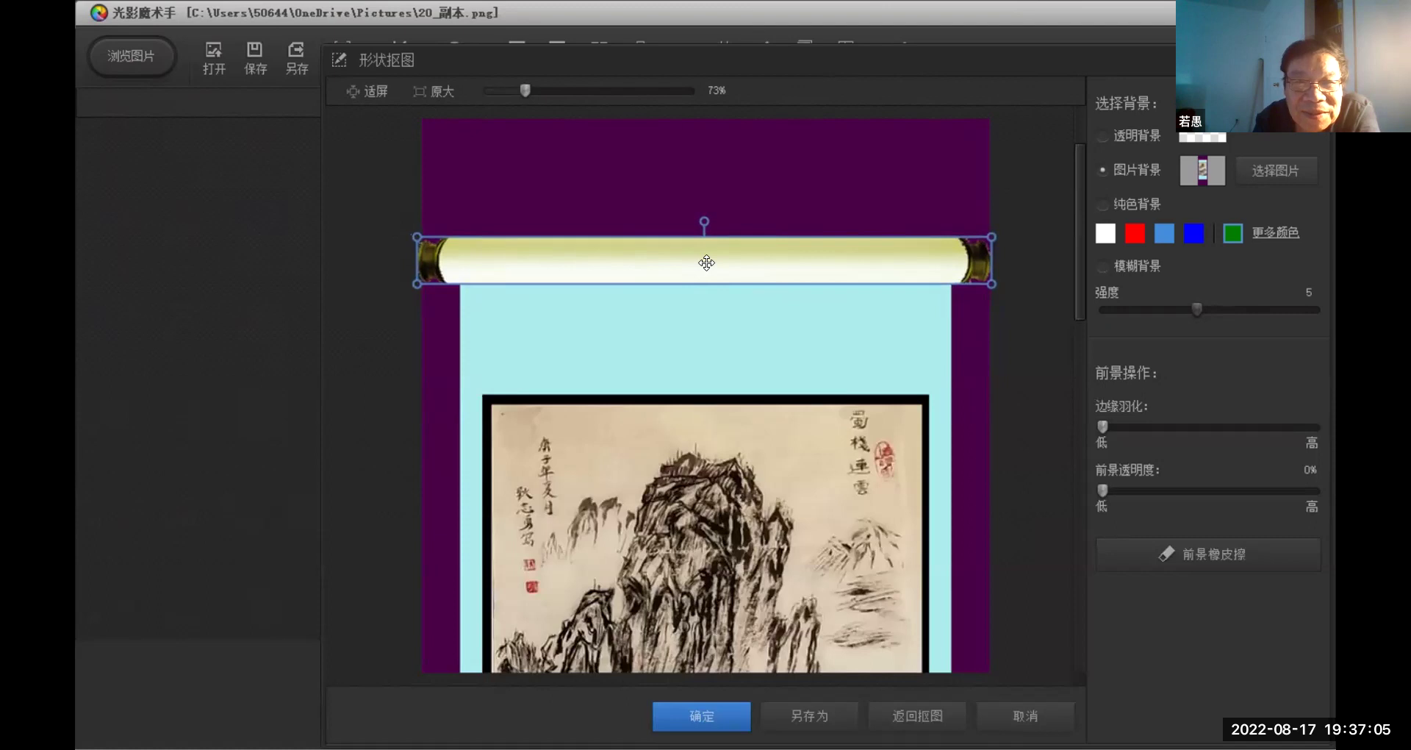
# Apply the upper roller composite and save the picture as 20_副本_副本 in PNG format in the 图片 folder
pyautogui.moveTo(526, 87); pyautogui.dragTo(509, 91)
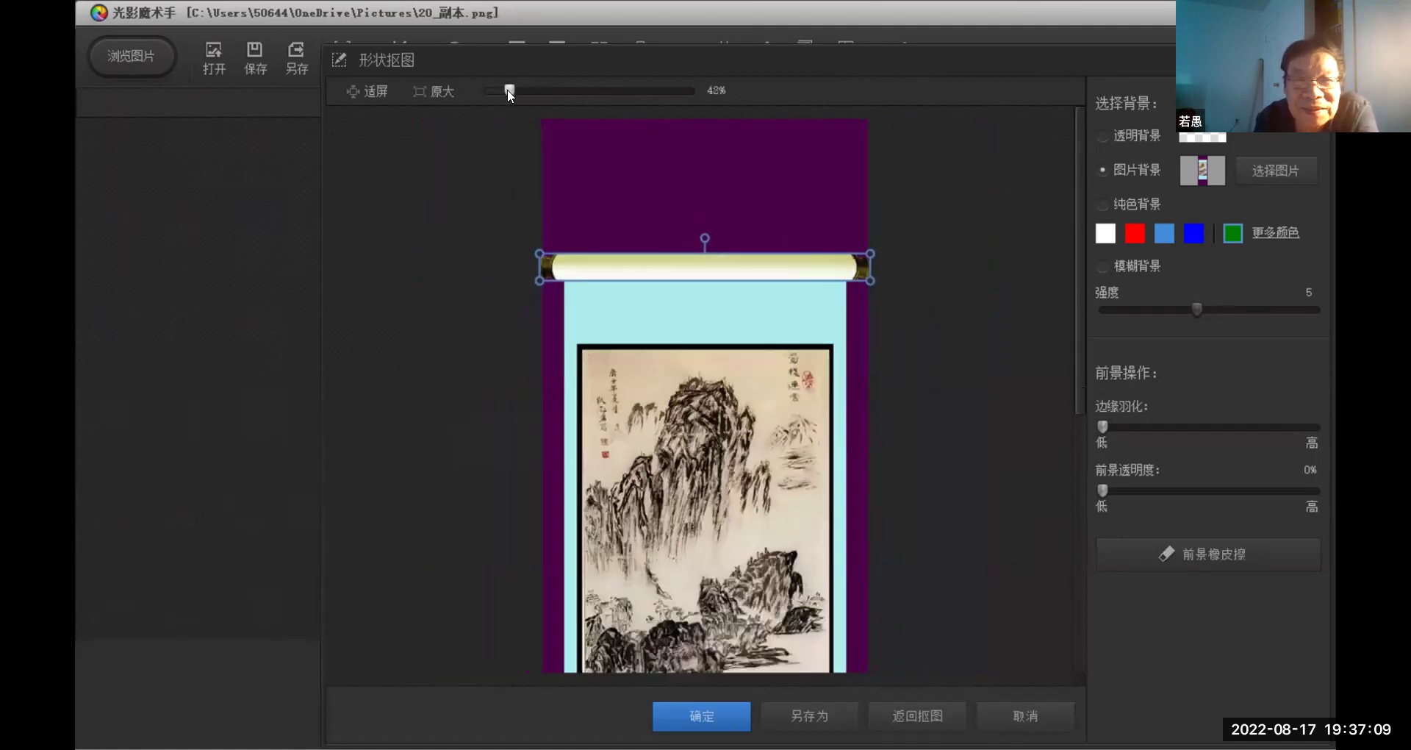
pyautogui.scroll(-2, 1081, 327)
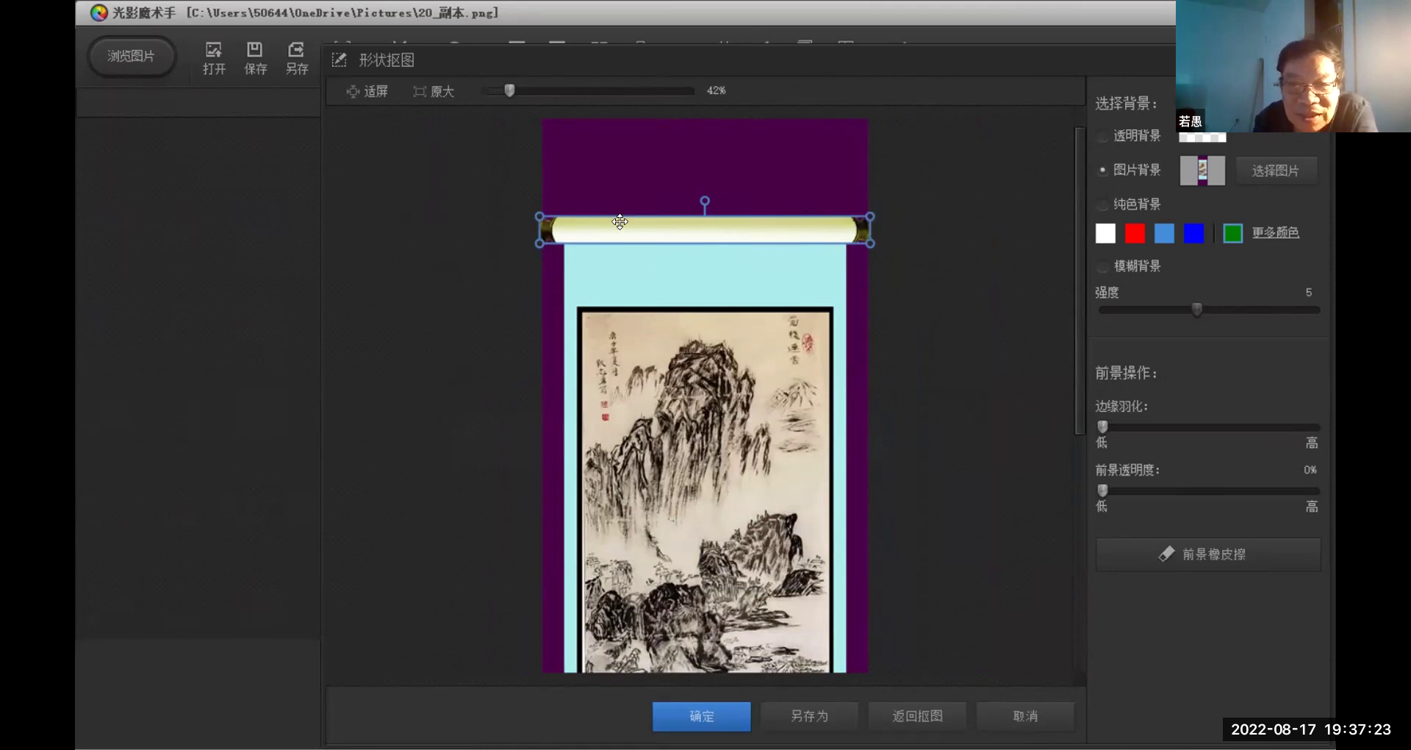
pyautogui.click(715, 708)
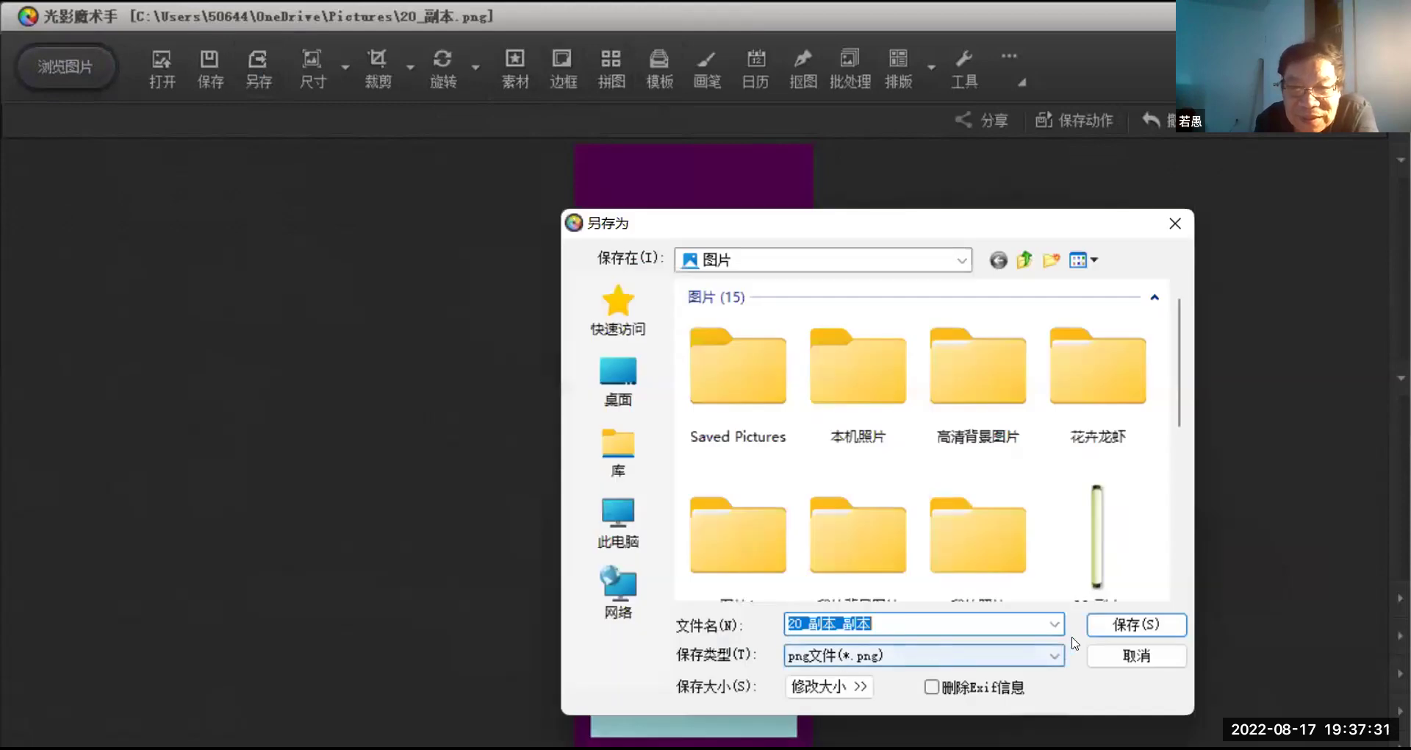
pyautogui.click(1127, 627)
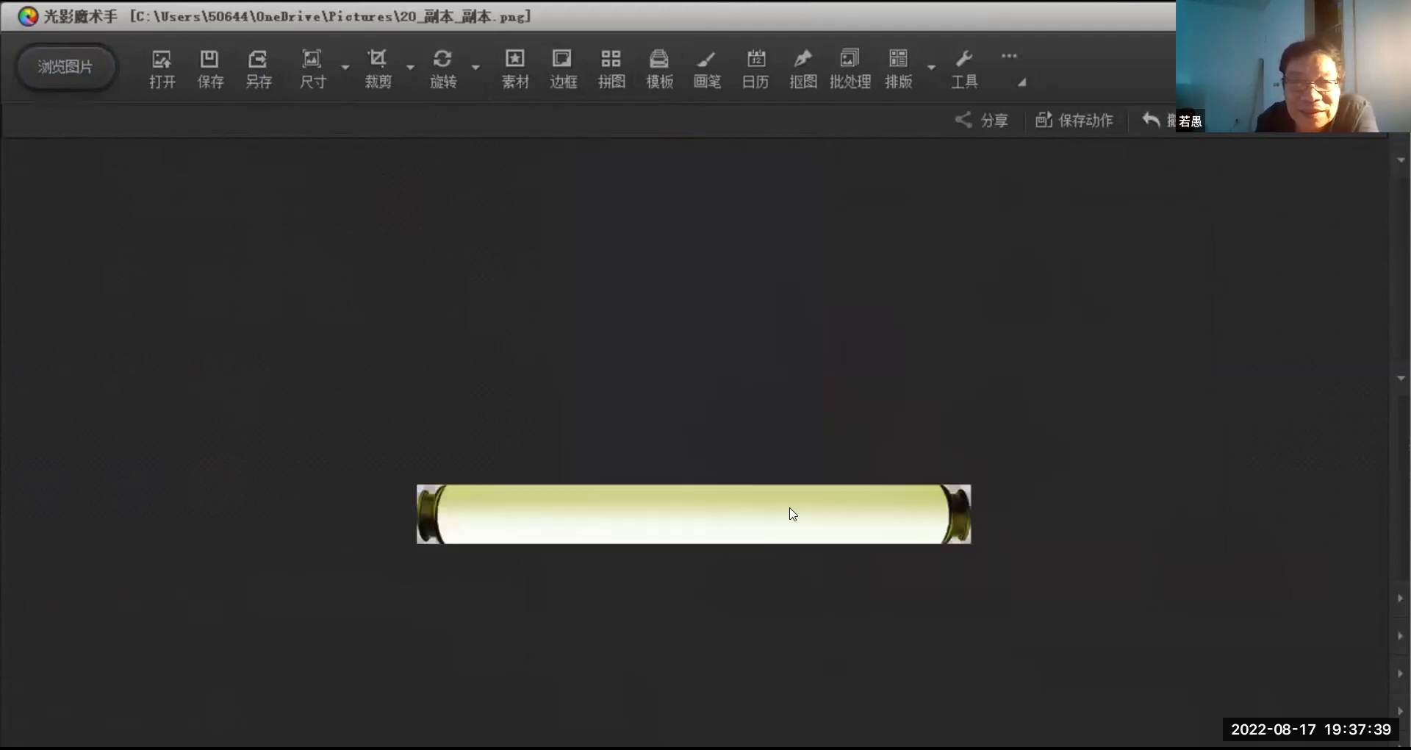
pyautogui.click(799, 60)
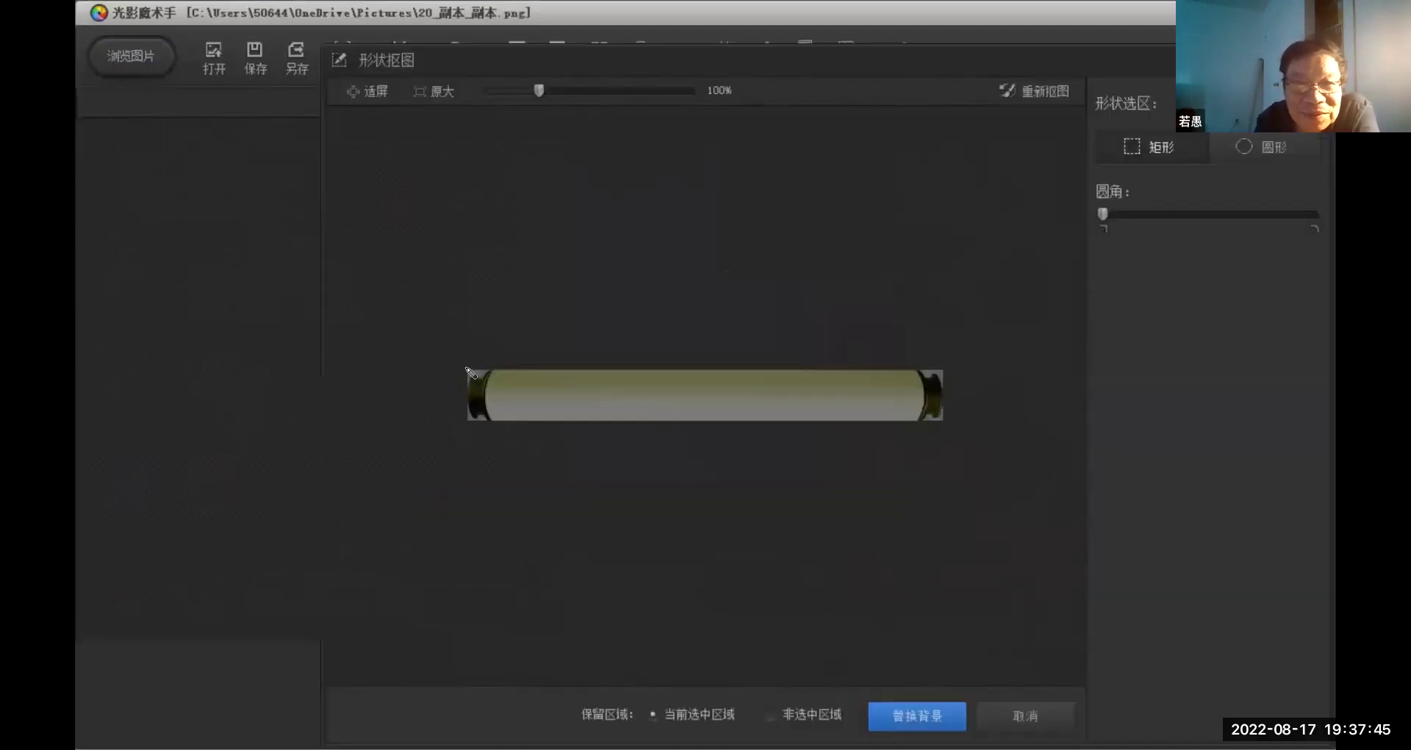
pyautogui.moveTo(468, 370); pyautogui.dragTo(943, 419)
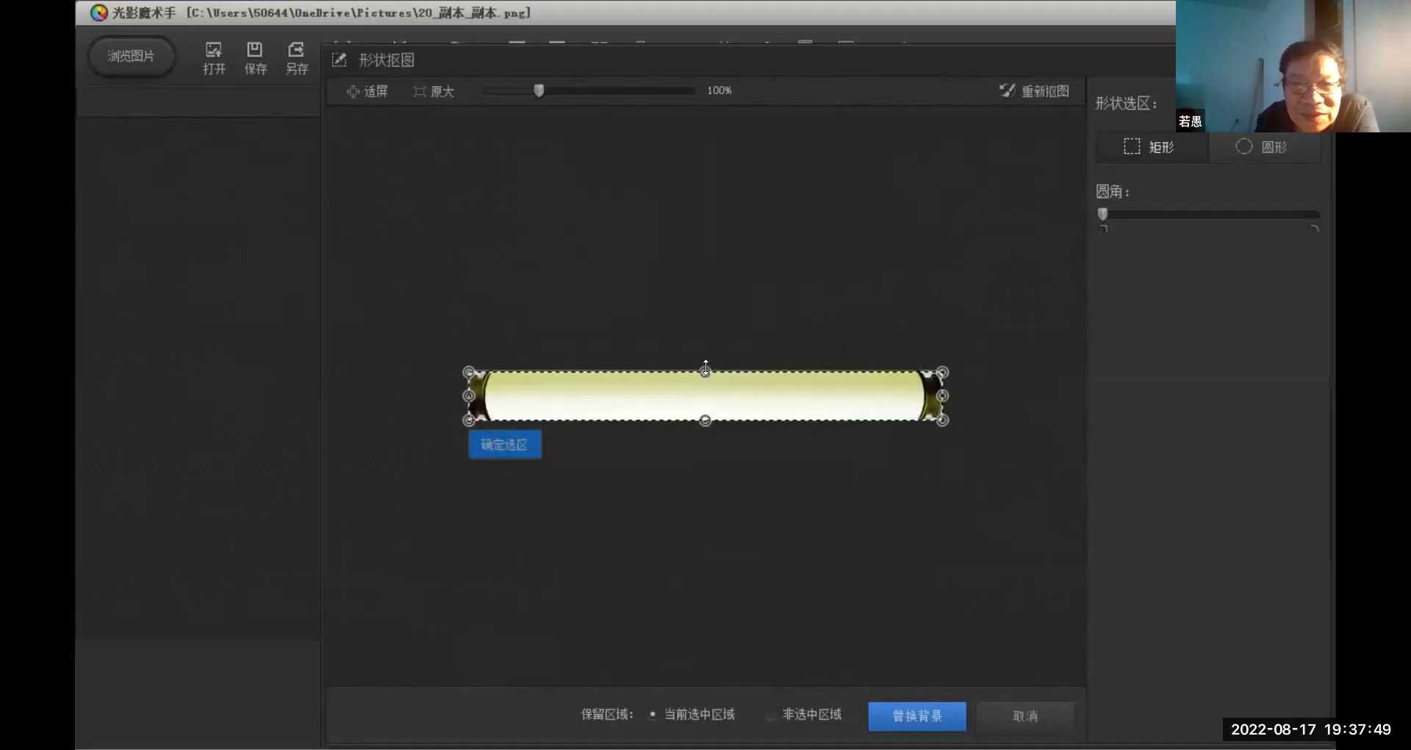
pyautogui.moveTo(708, 358); pyautogui.dragTo(708, 356)
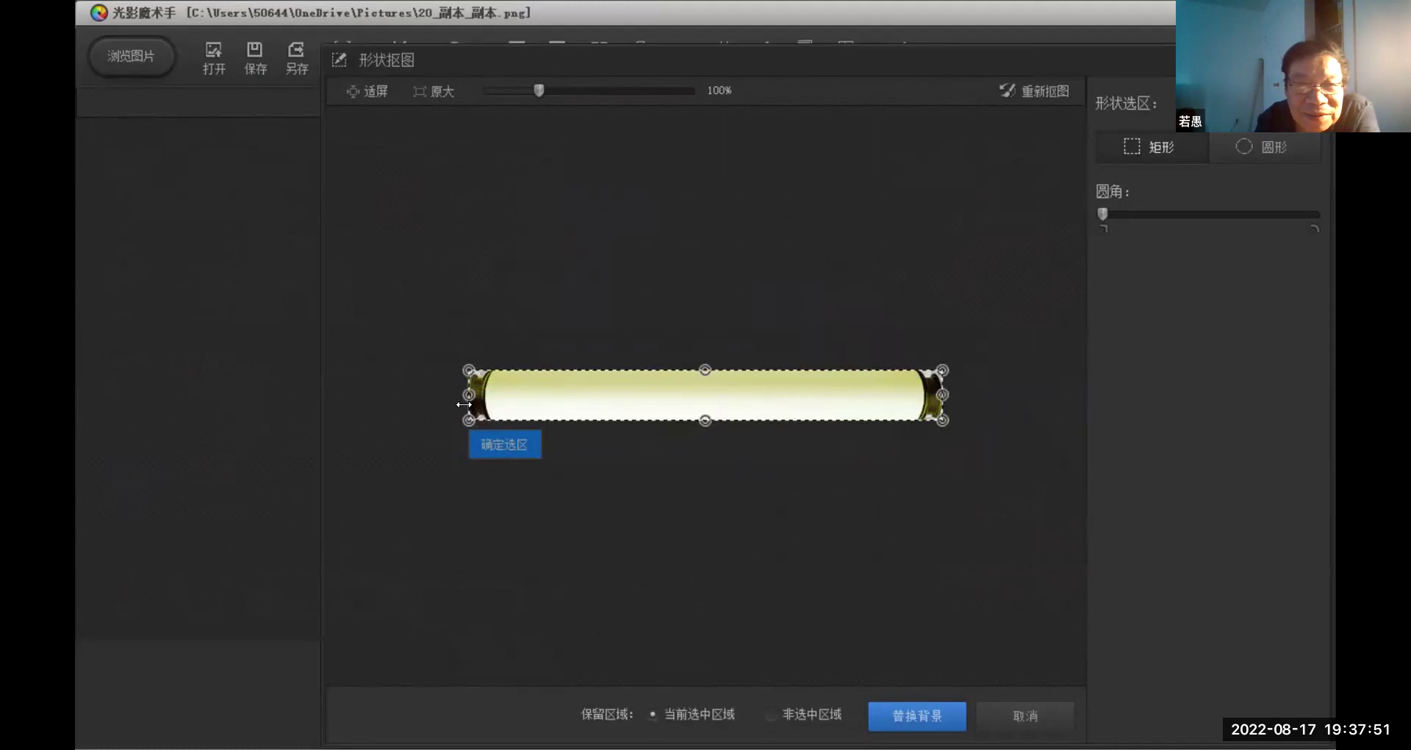
pyautogui.moveTo(464, 405); pyautogui.dragTo(442, 394)
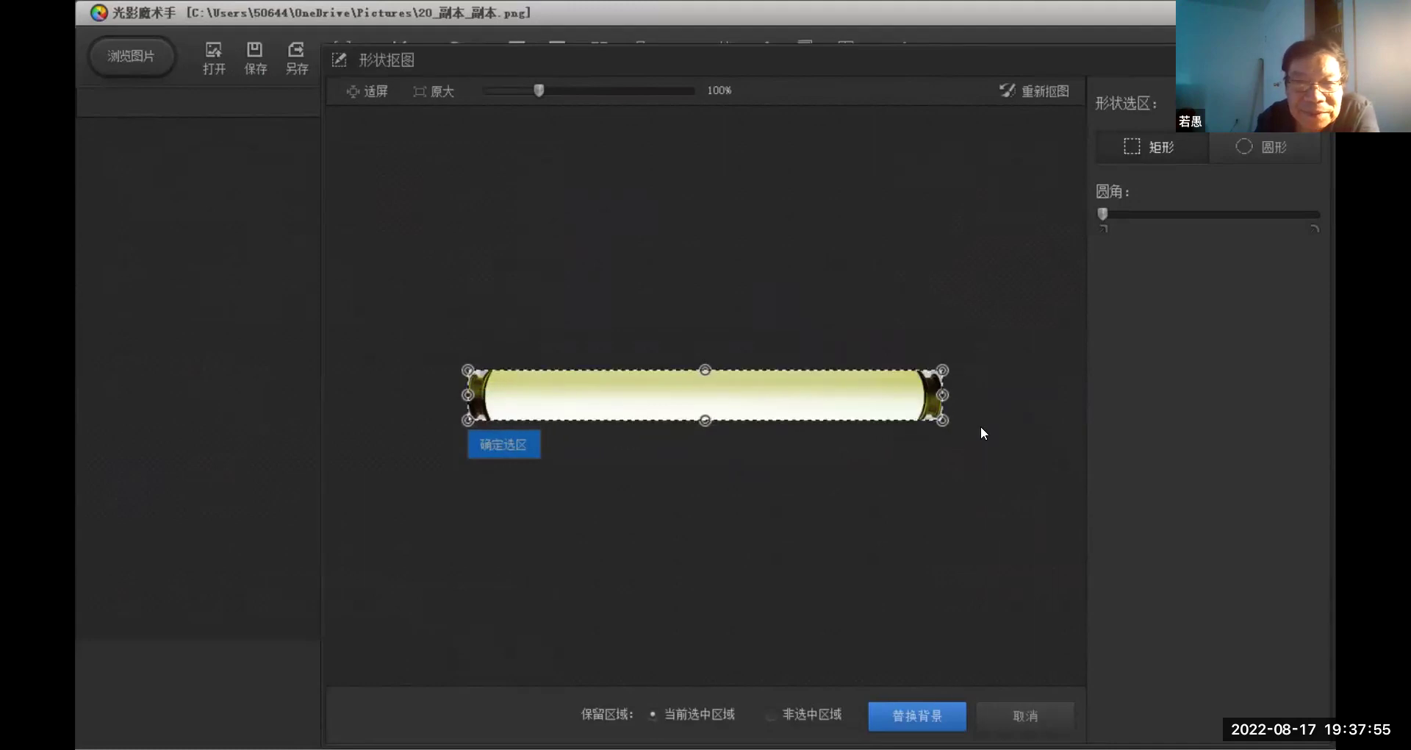
pyautogui.click(924, 709)
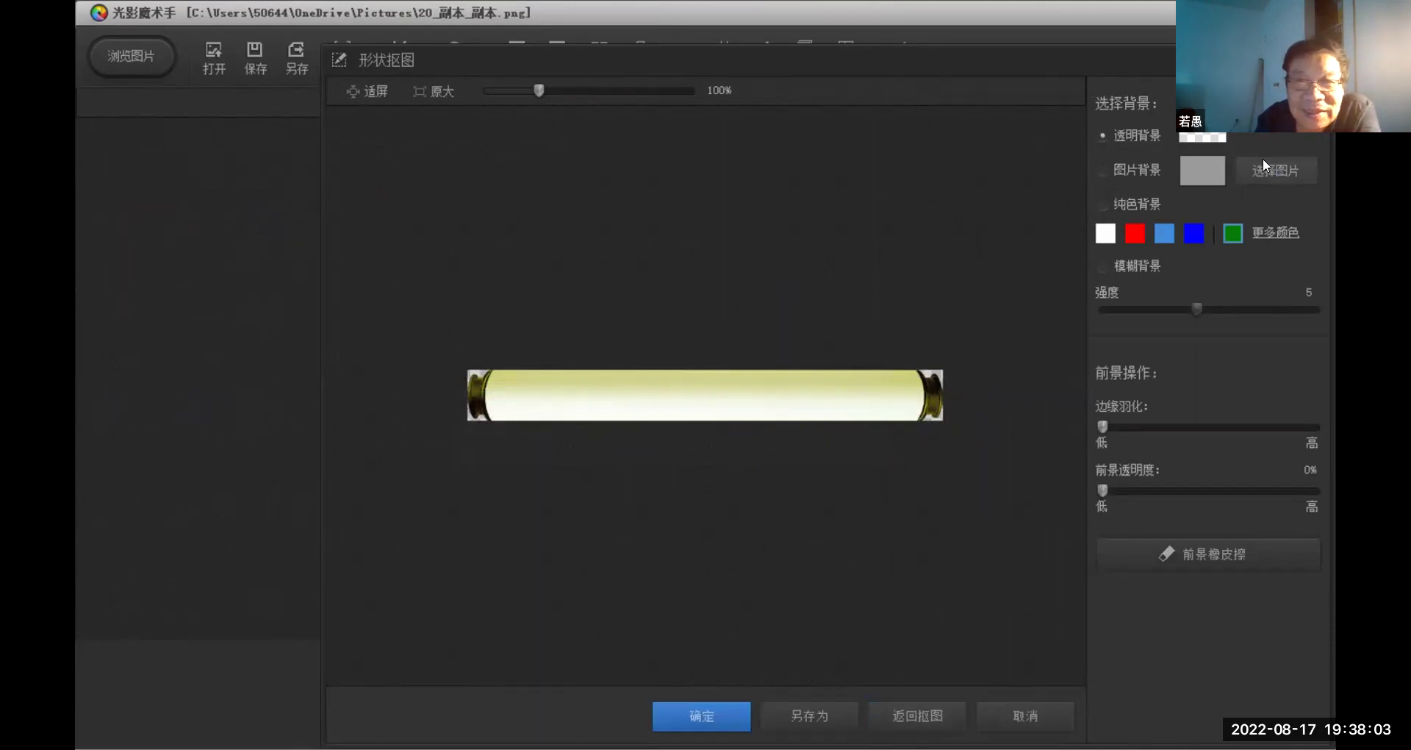
pyautogui.click(1263, 164)
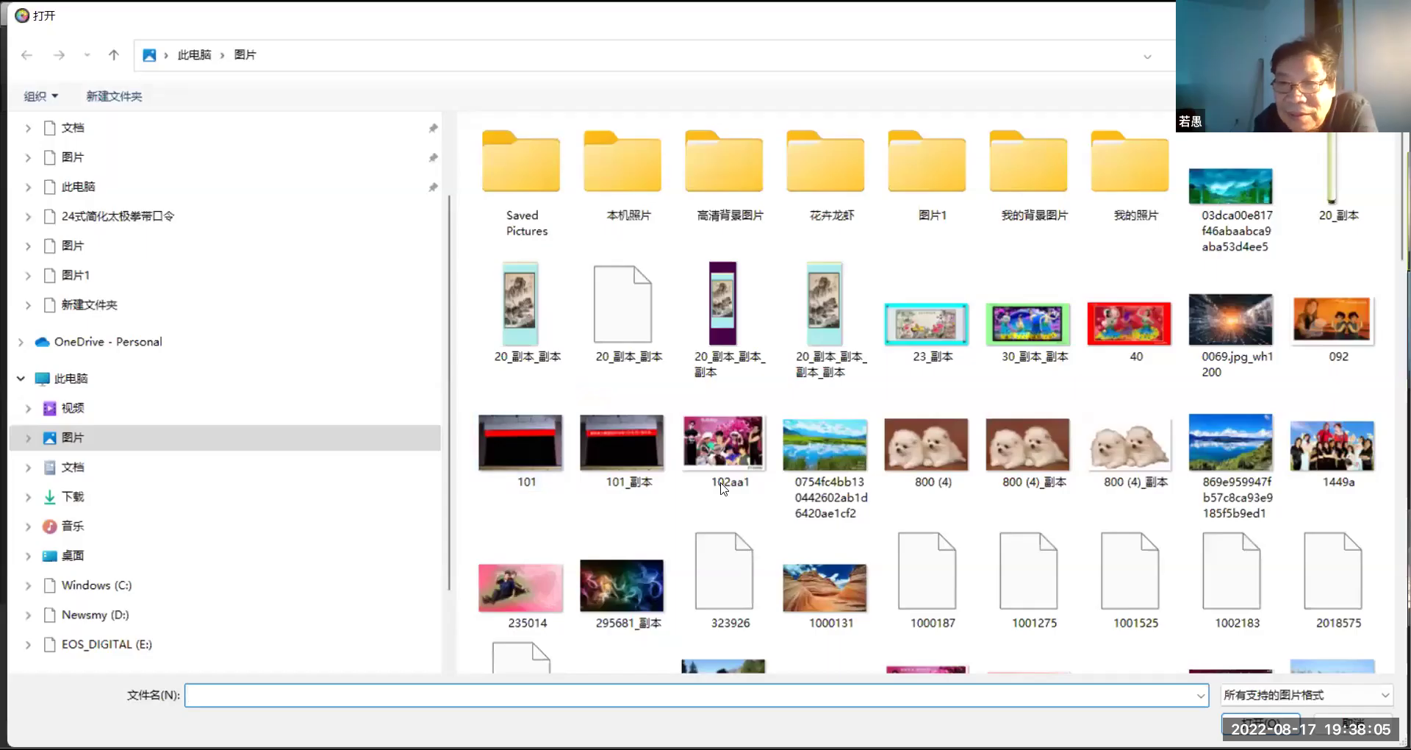
pyautogui.scroll(-1, 721, 256)
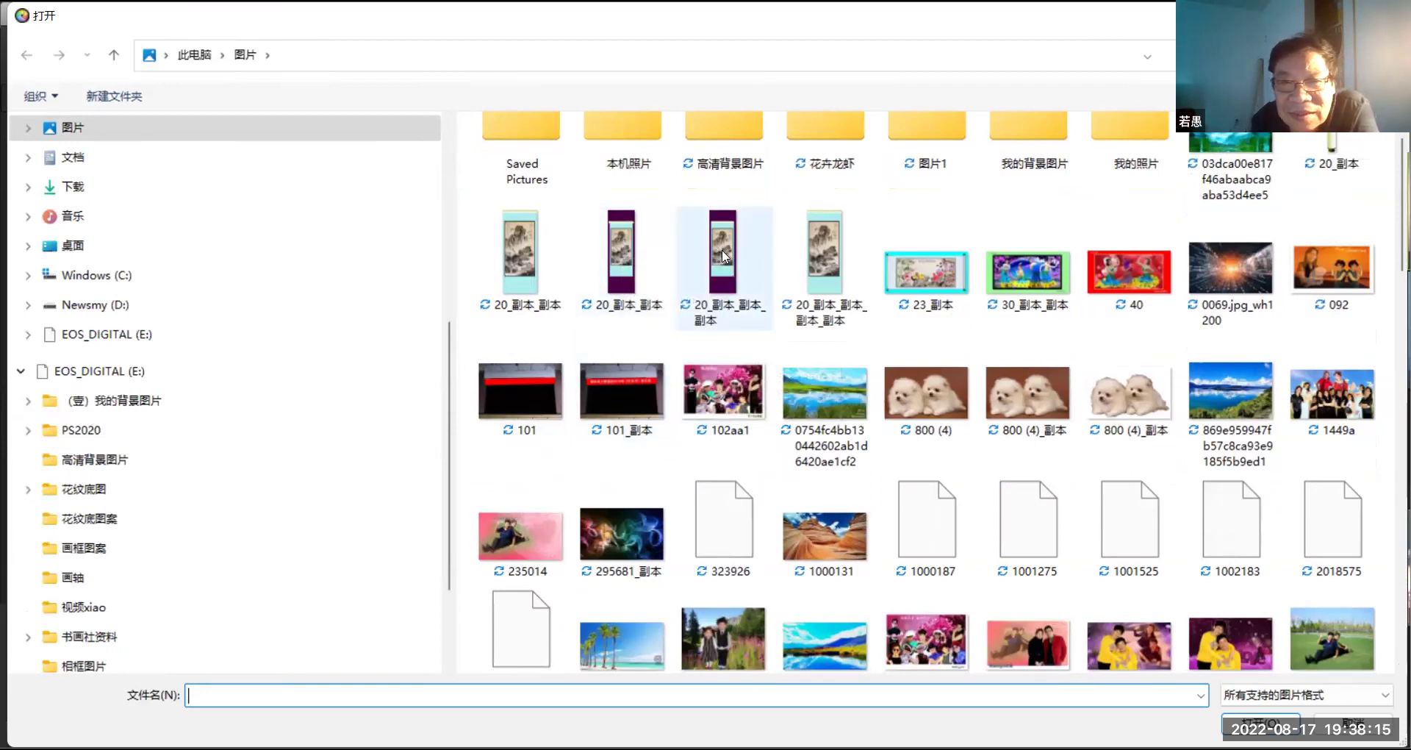
pyautogui.click(731, 290)
pyautogui.press('Tab')
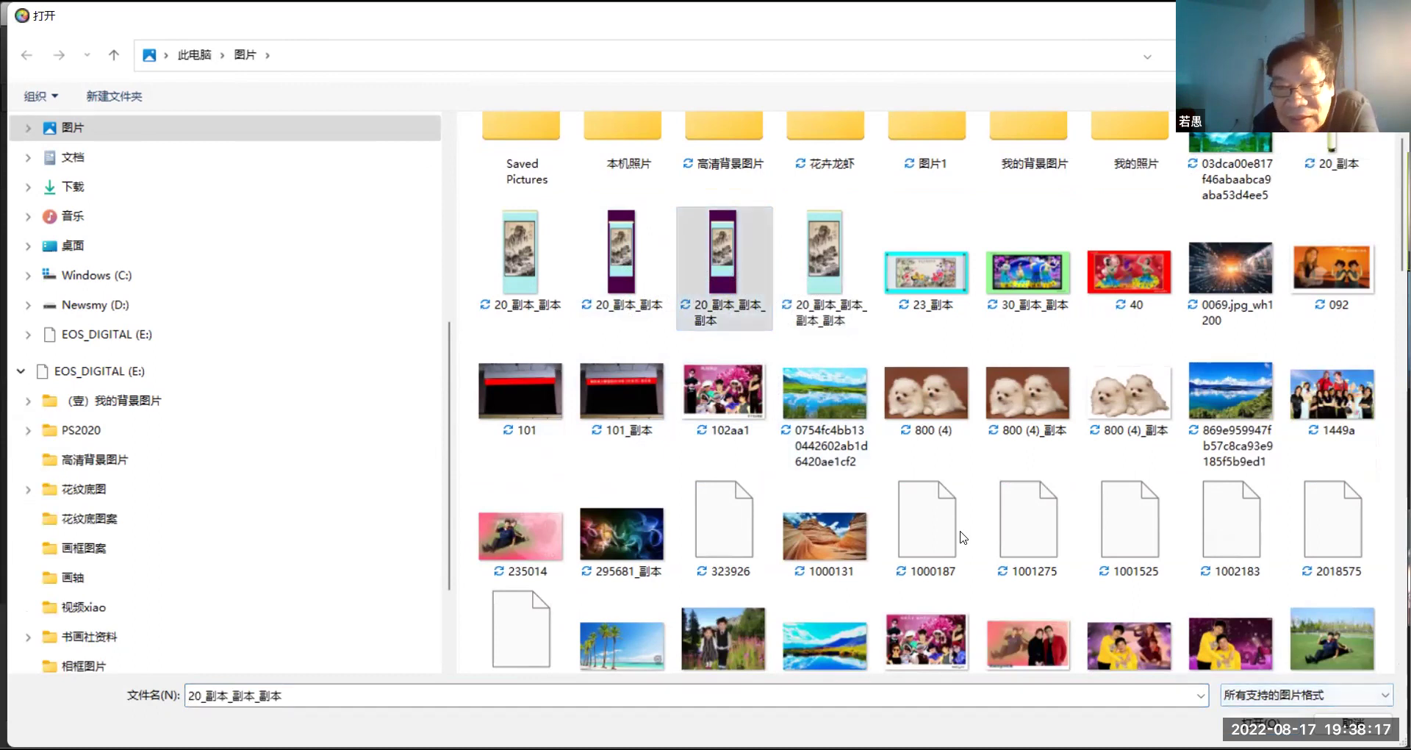
pyautogui.press('Return')
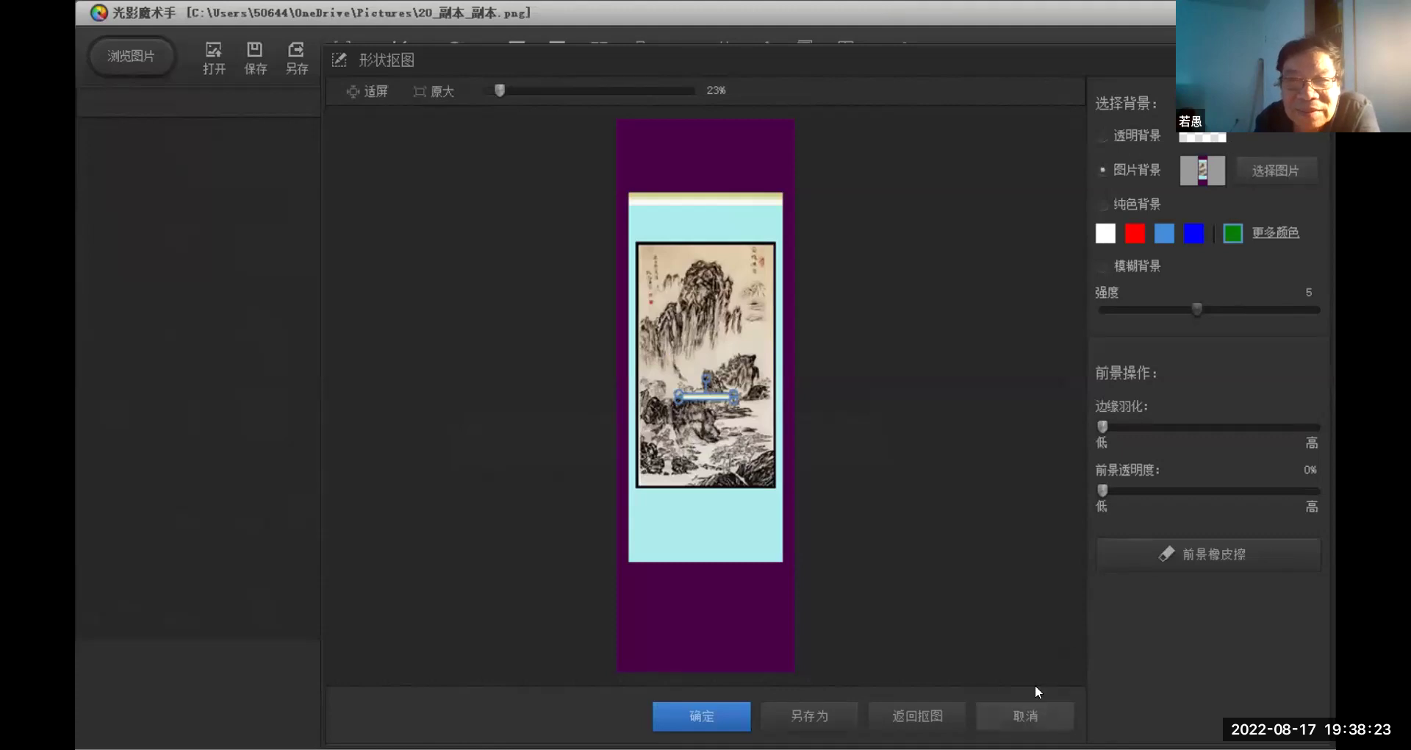
pyautogui.click(1029, 712)
# Select the whole roller with a rectangular shape cutout and replace its background with picture 20_副本_副本 from the 图片 folder
pyautogui.click(776, 53)
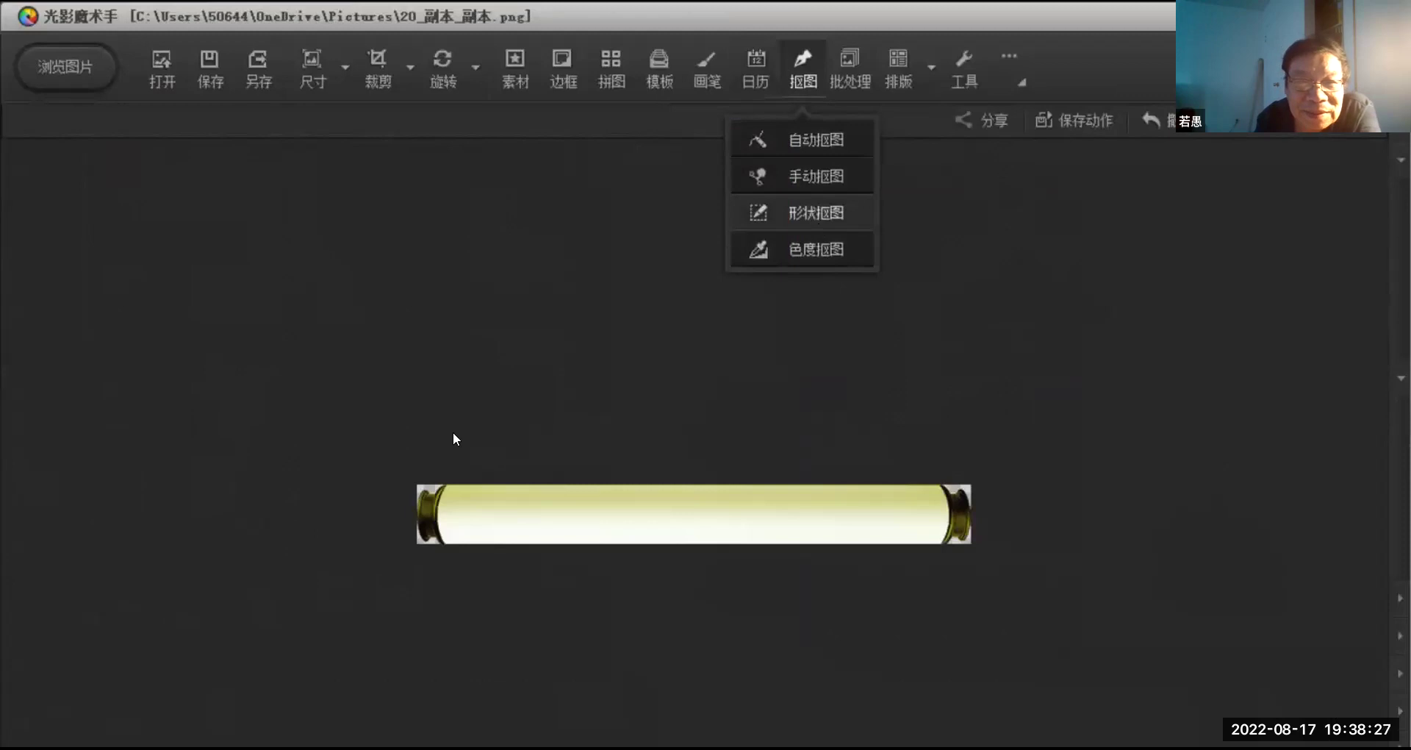
pyautogui.click(816, 213)
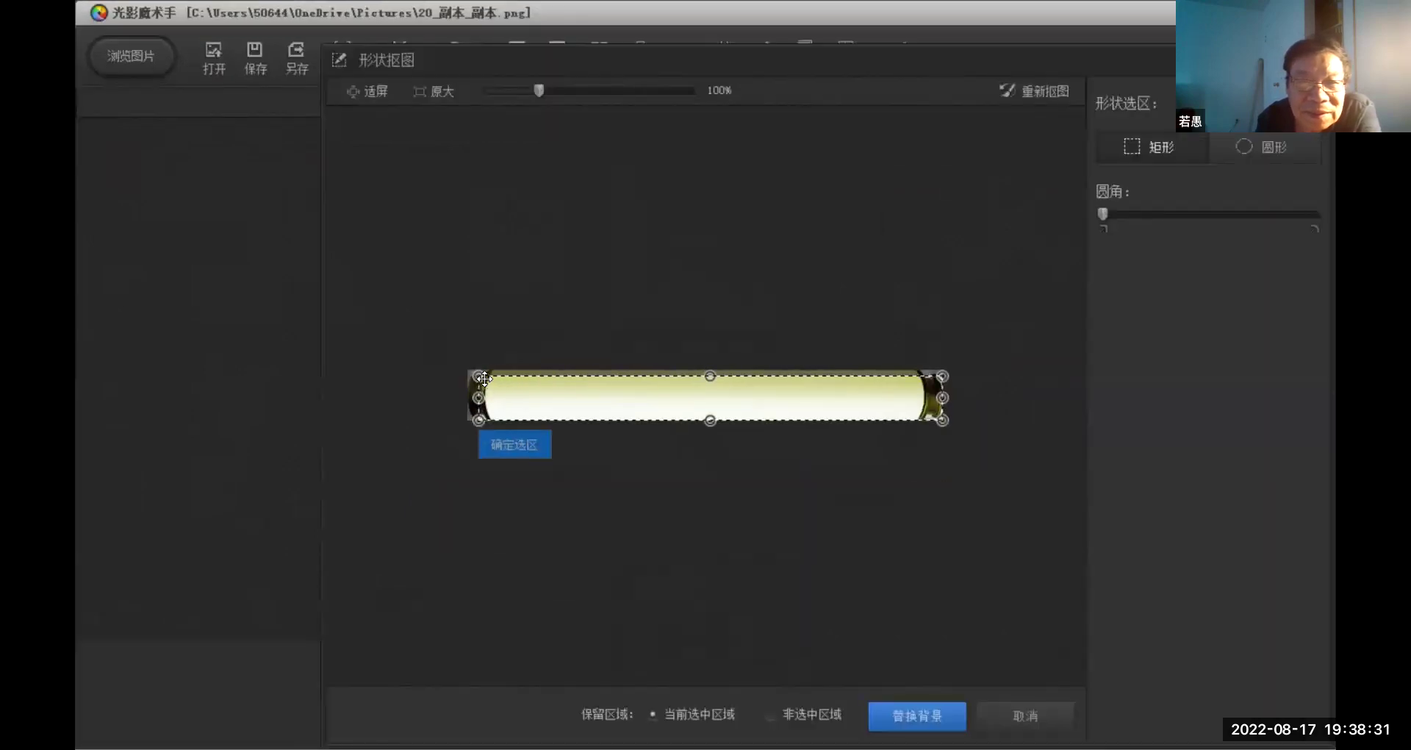
pyautogui.moveTo(468, 371); pyautogui.dragTo(432, 356)
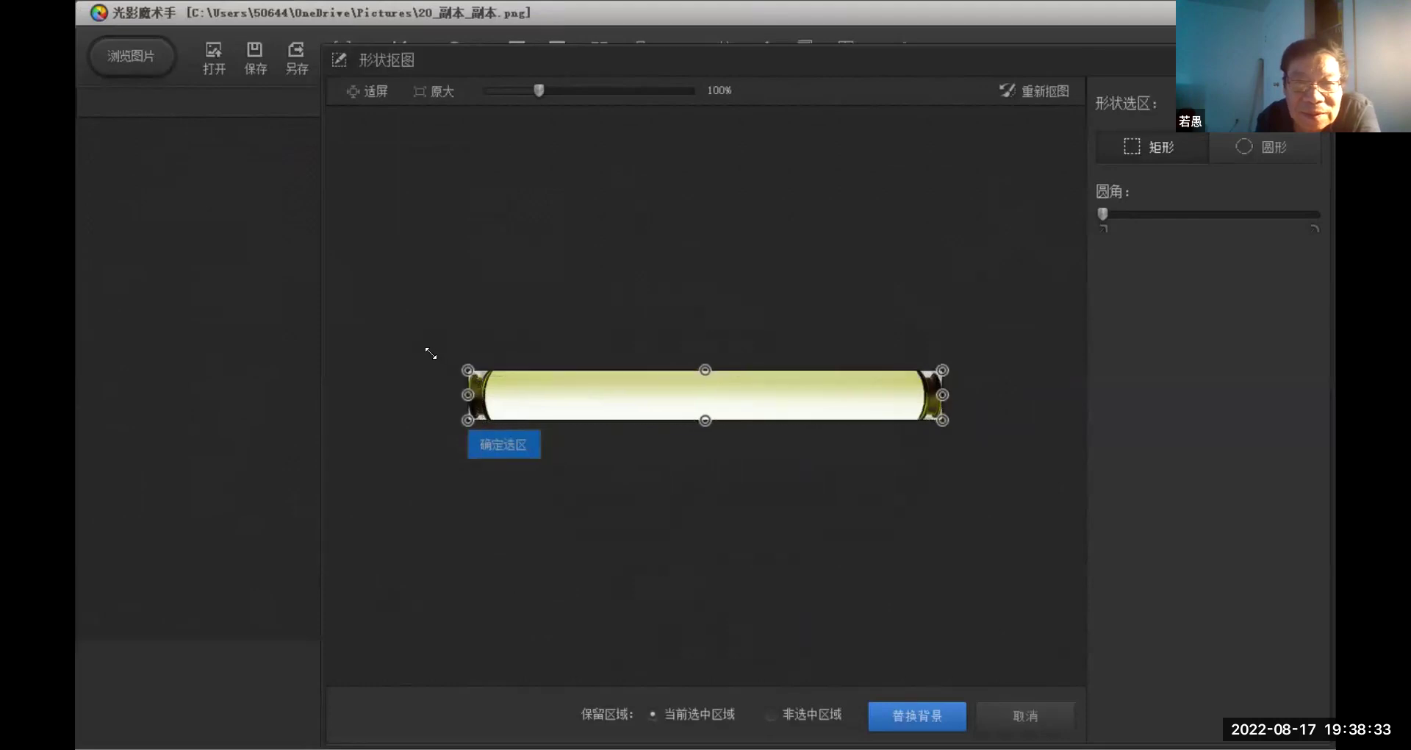
pyautogui.click(920, 715)
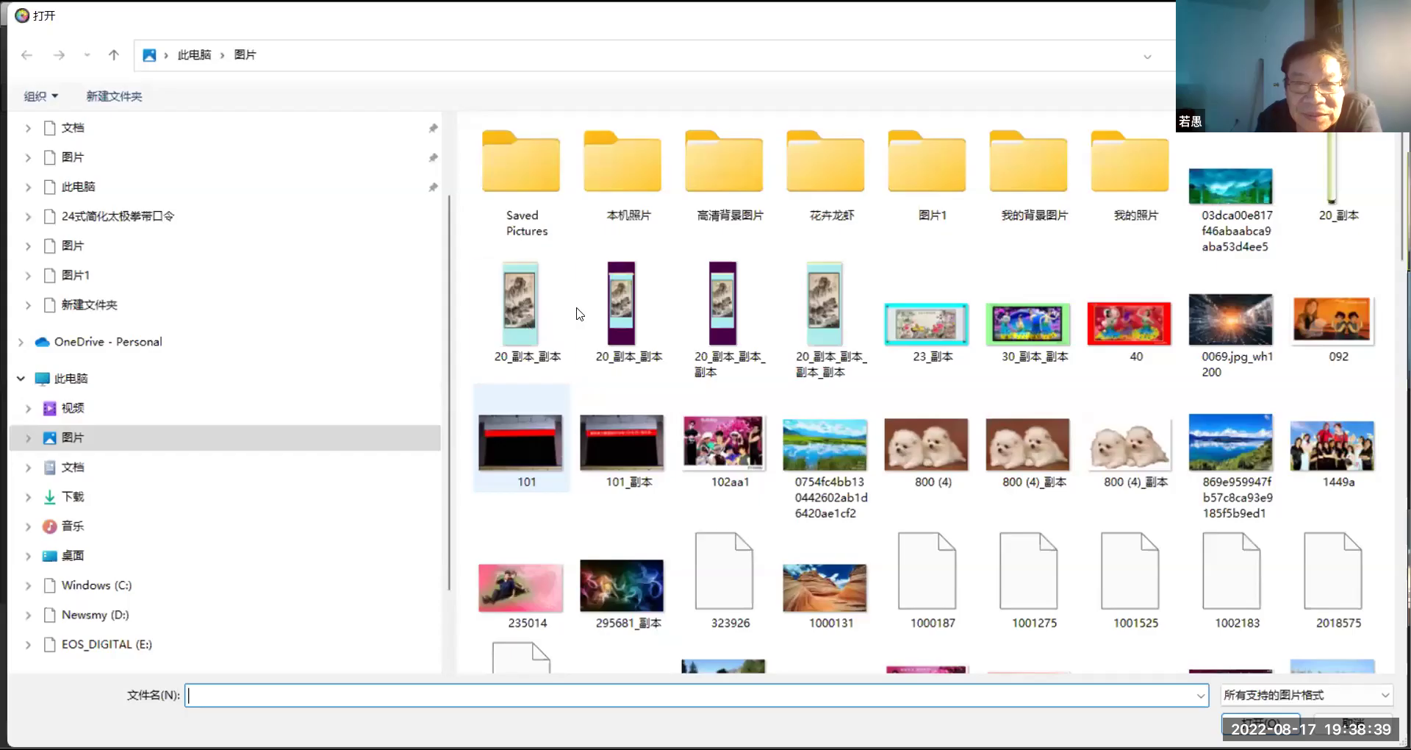
pyautogui.click(616, 286)
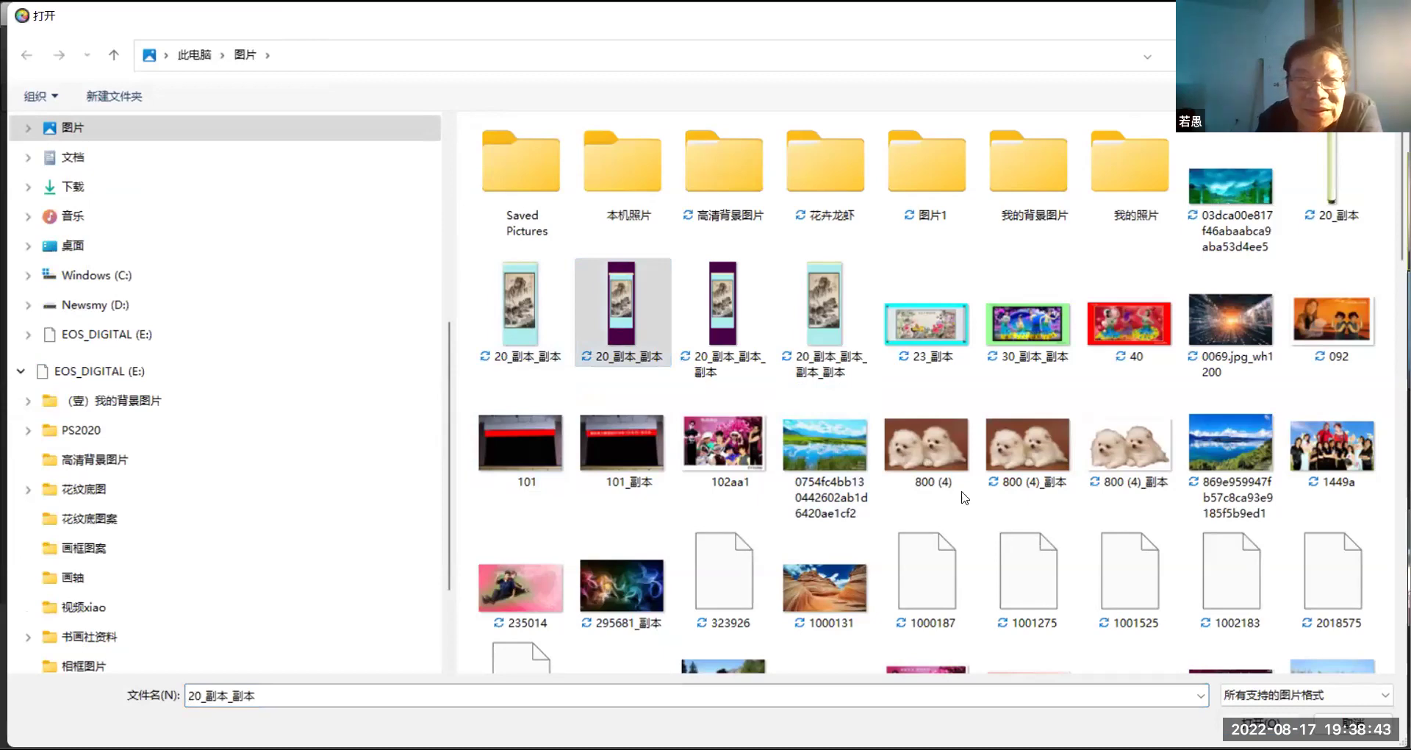
pyautogui.press('Return')
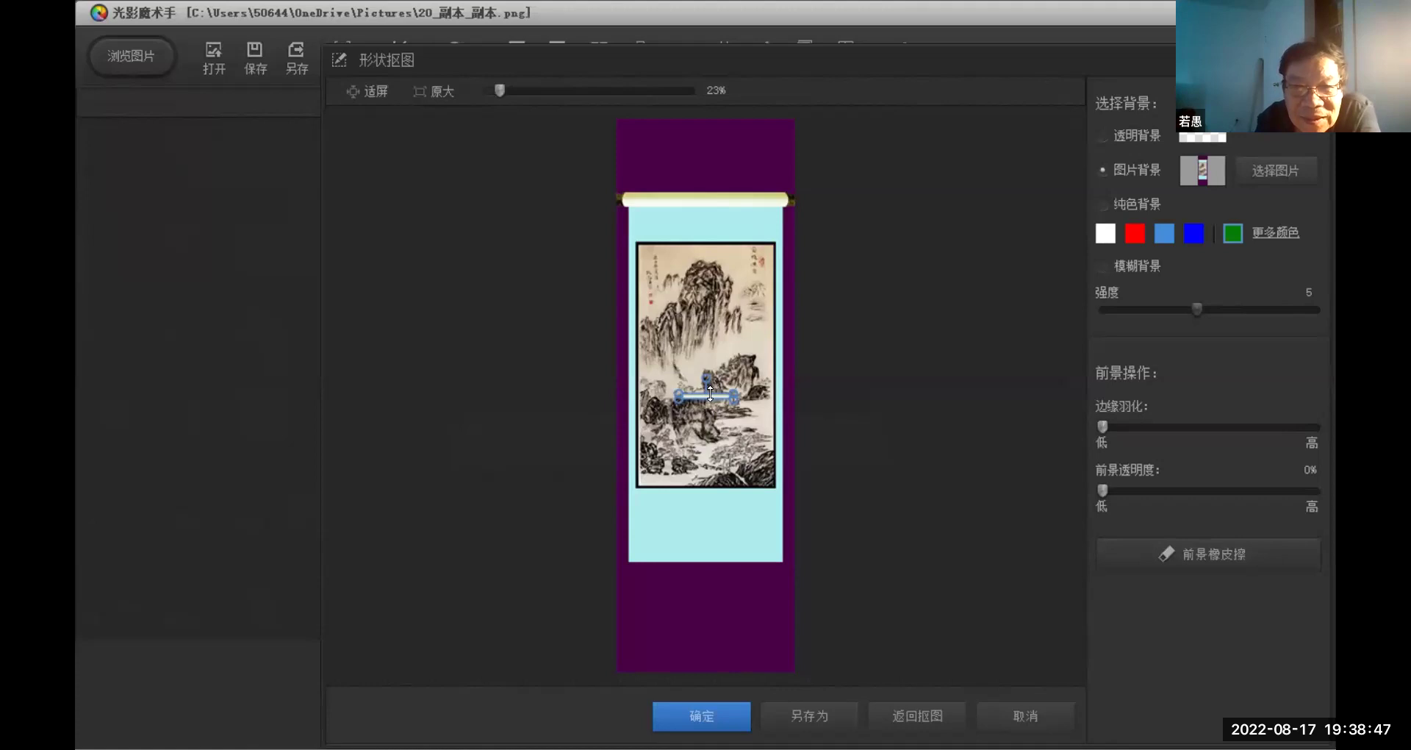
# Fit the roller over the mount's lower edge, stretched to the purple backdrop's full width, and apply the composite
pyautogui.moveTo(694, 397)
pyautogui.mouseDown()
pyautogui.moveTo(695, 448)
pyautogui.moveTo(704, 409)
pyautogui.moveTo(666, 570)
pyautogui.moveTo(650, 559)
pyautogui.mouseUp()
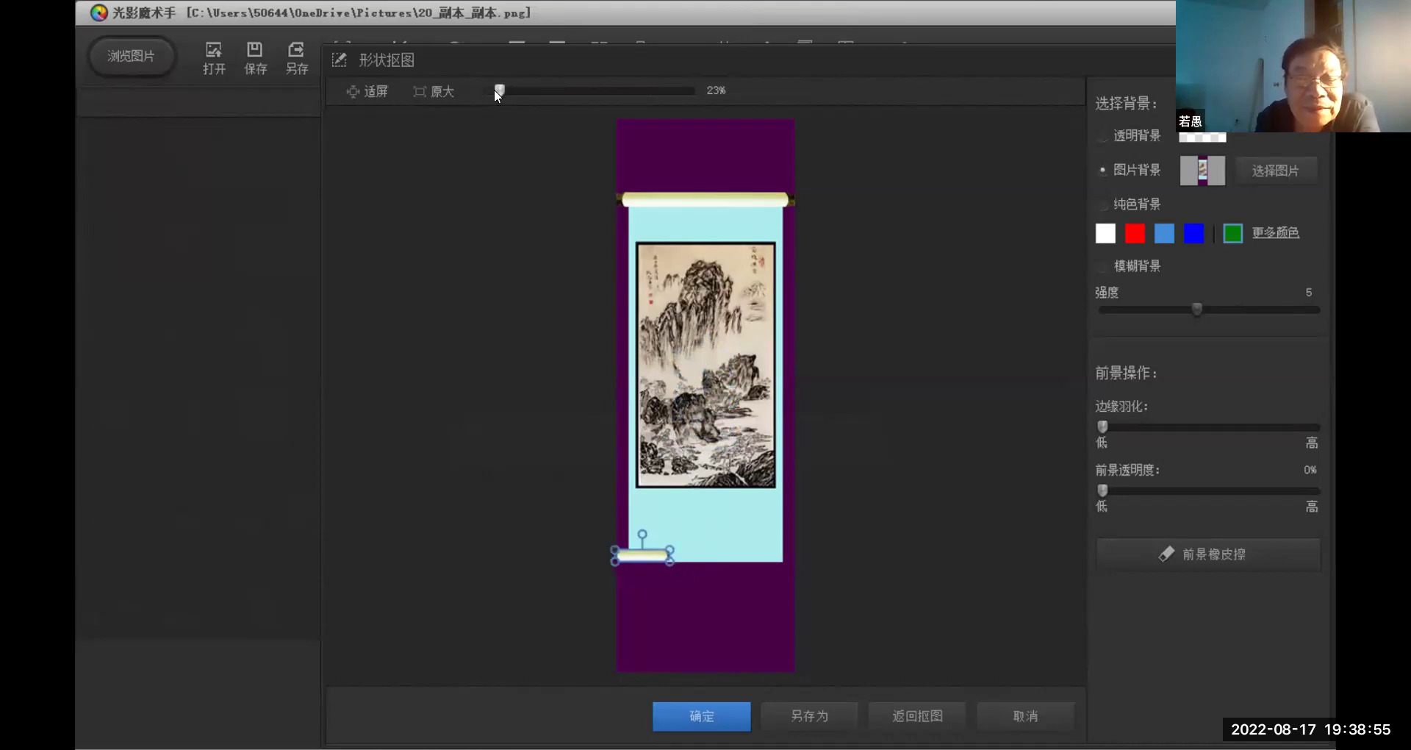
pyautogui.moveTo(494, 90); pyautogui.dragTo(513, 91)
pyautogui.moveTo(1078, 337); pyautogui.dragTo(1081, 422)
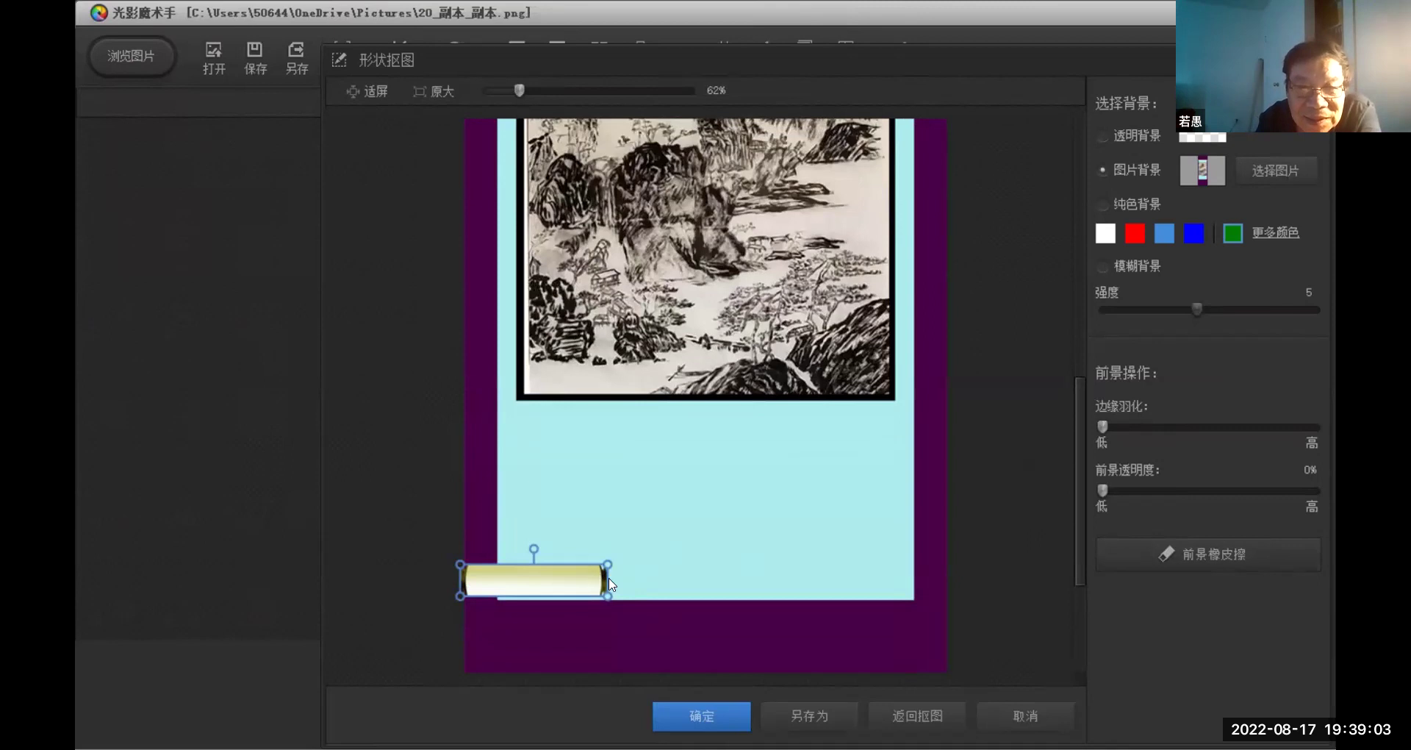
pyautogui.moveTo(608, 576); pyautogui.dragTo(782, 581)
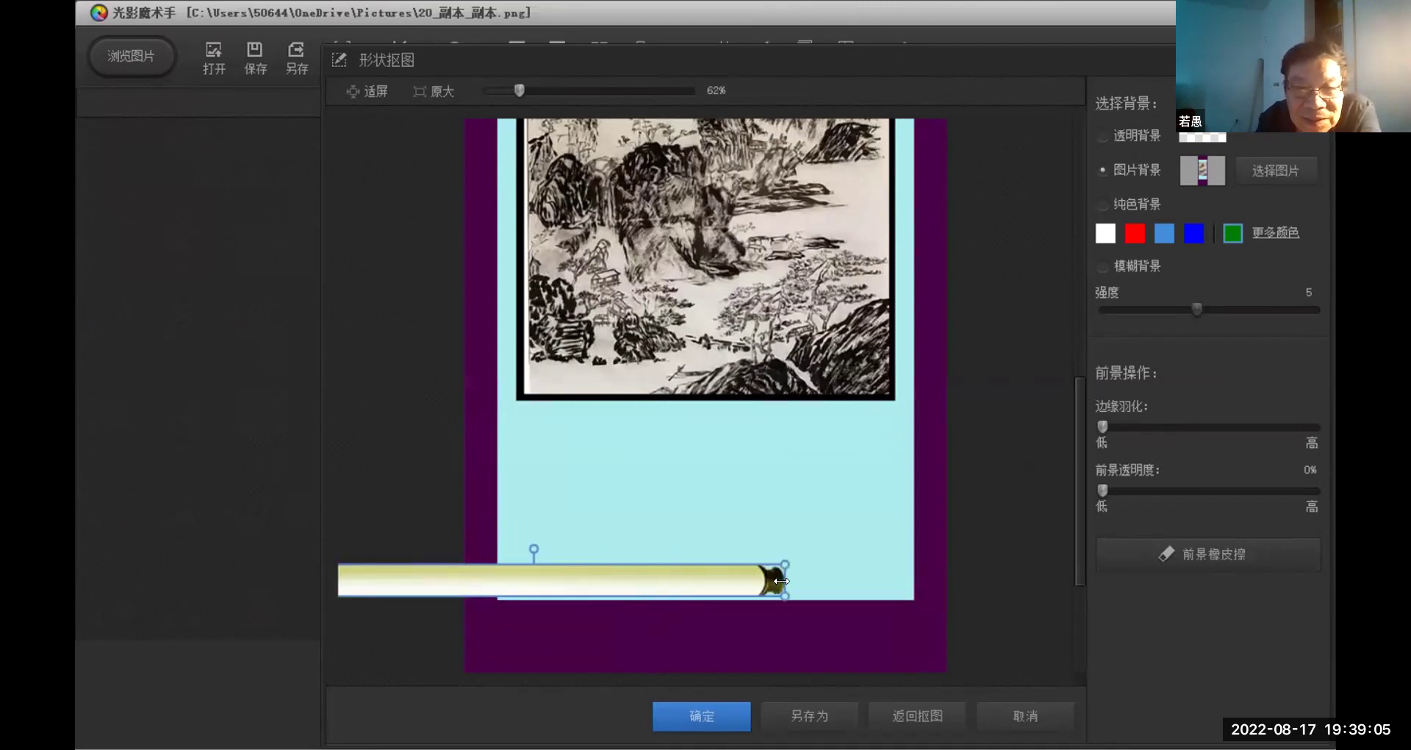
pyautogui.moveTo(624, 586); pyautogui.dragTo(795, 590)
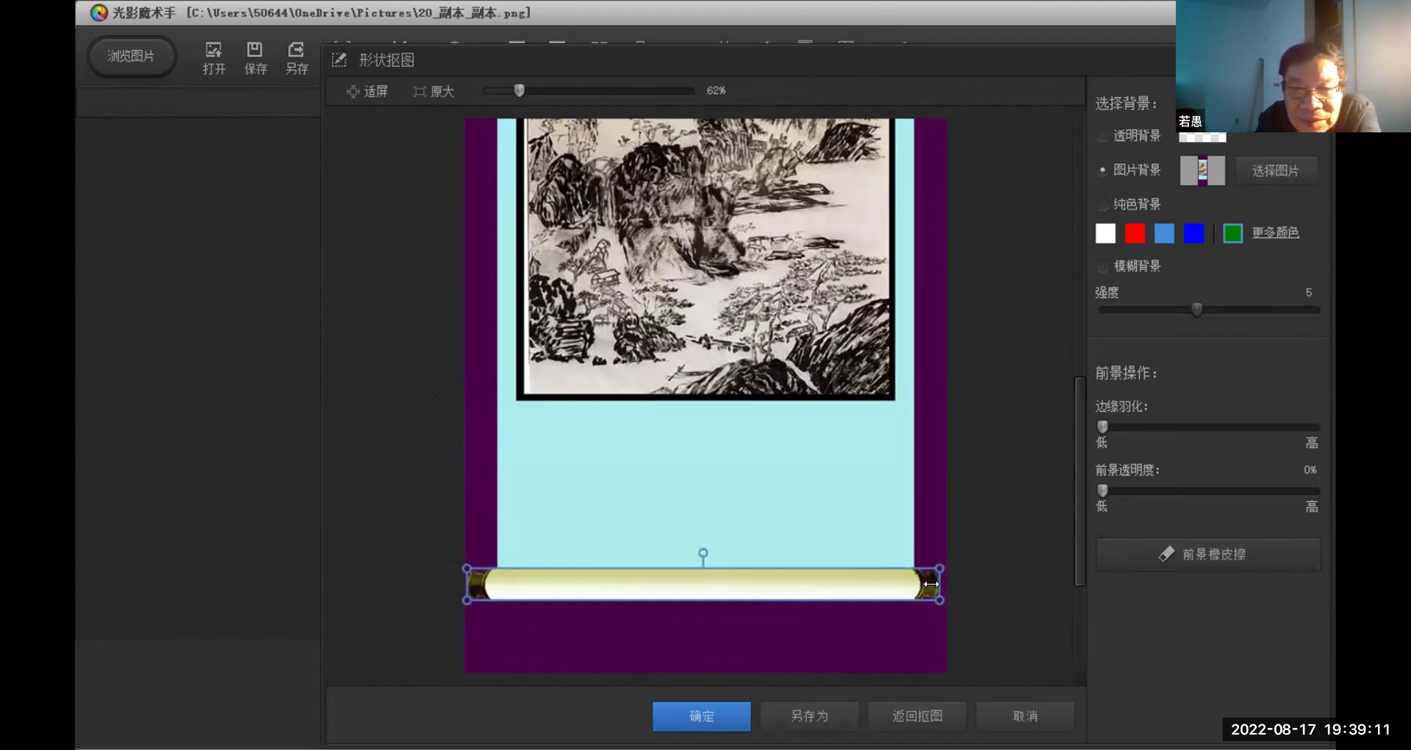
pyautogui.moveTo(930, 584); pyautogui.dragTo(934, 583)
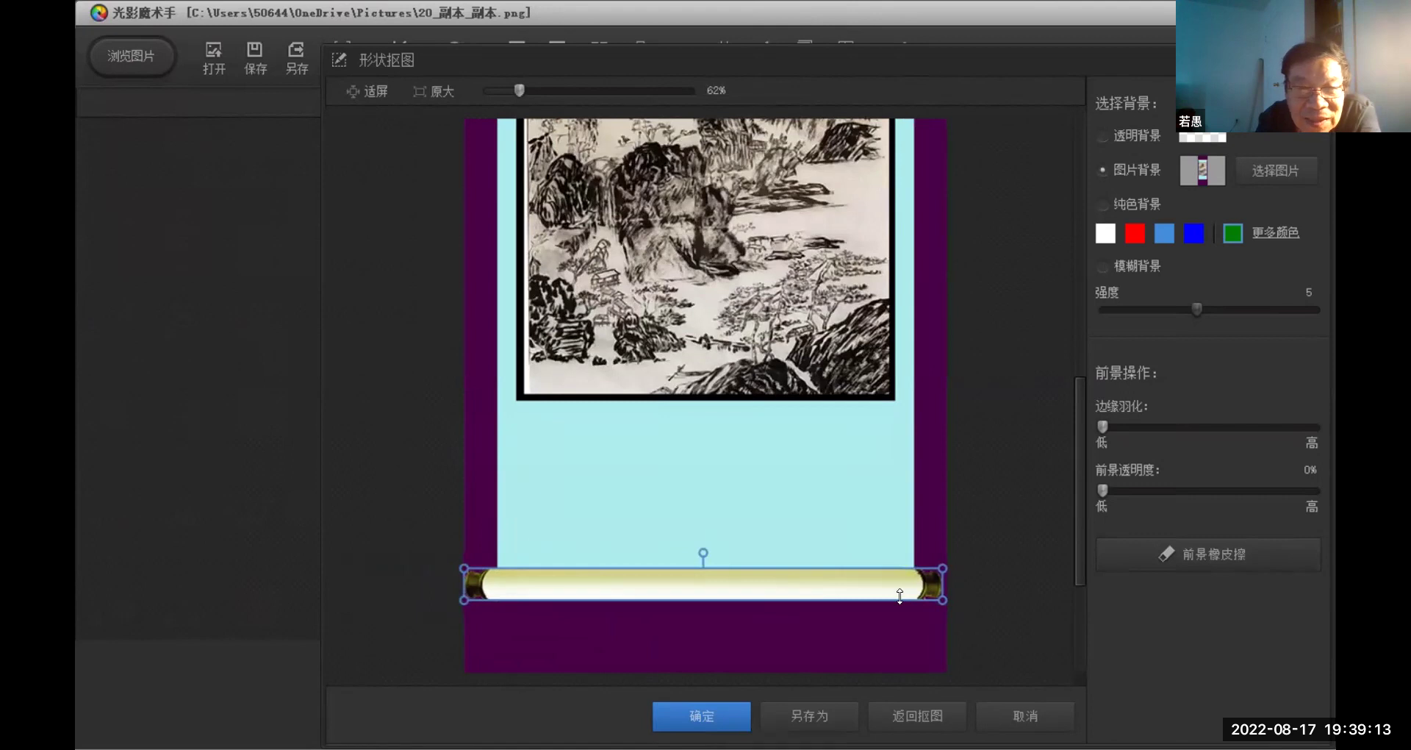
pyautogui.moveTo(756, 594); pyautogui.dragTo(760, 592)
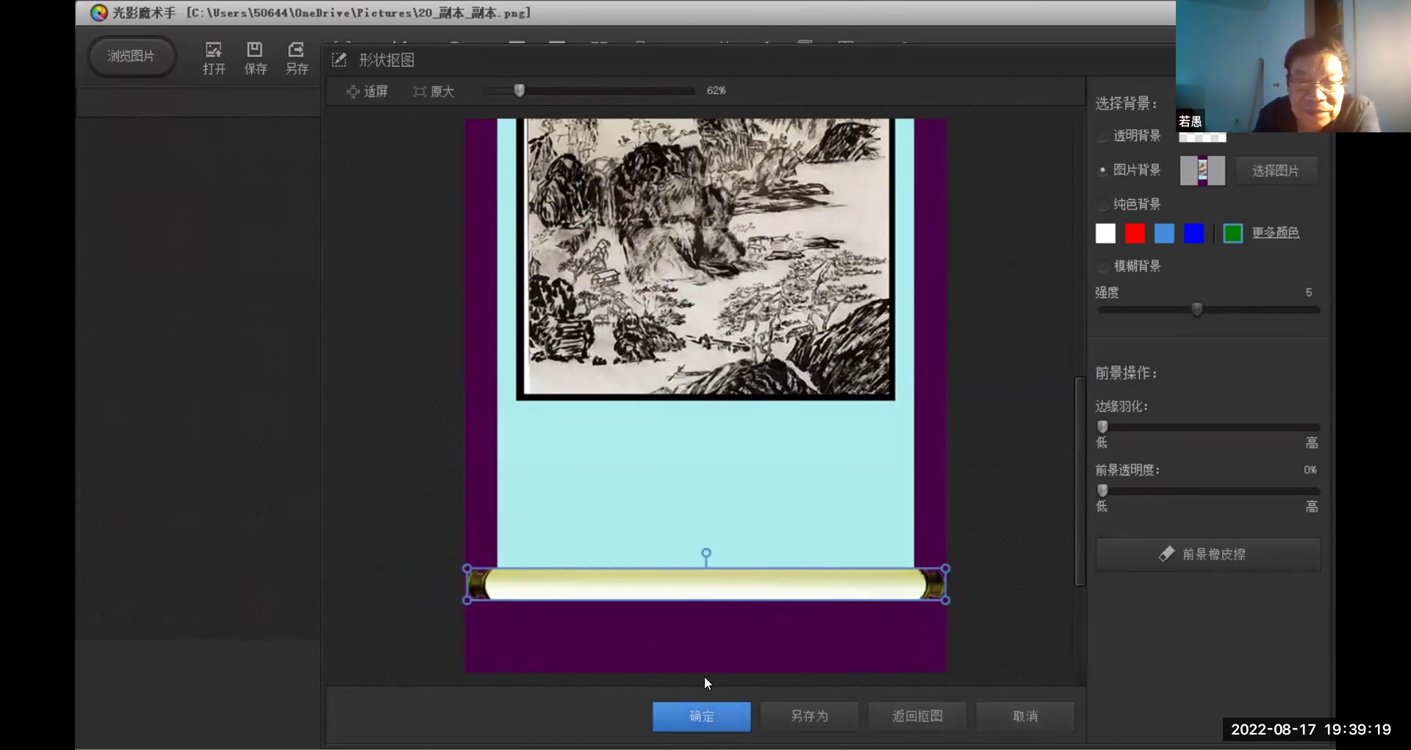
pyautogui.click(702, 716)
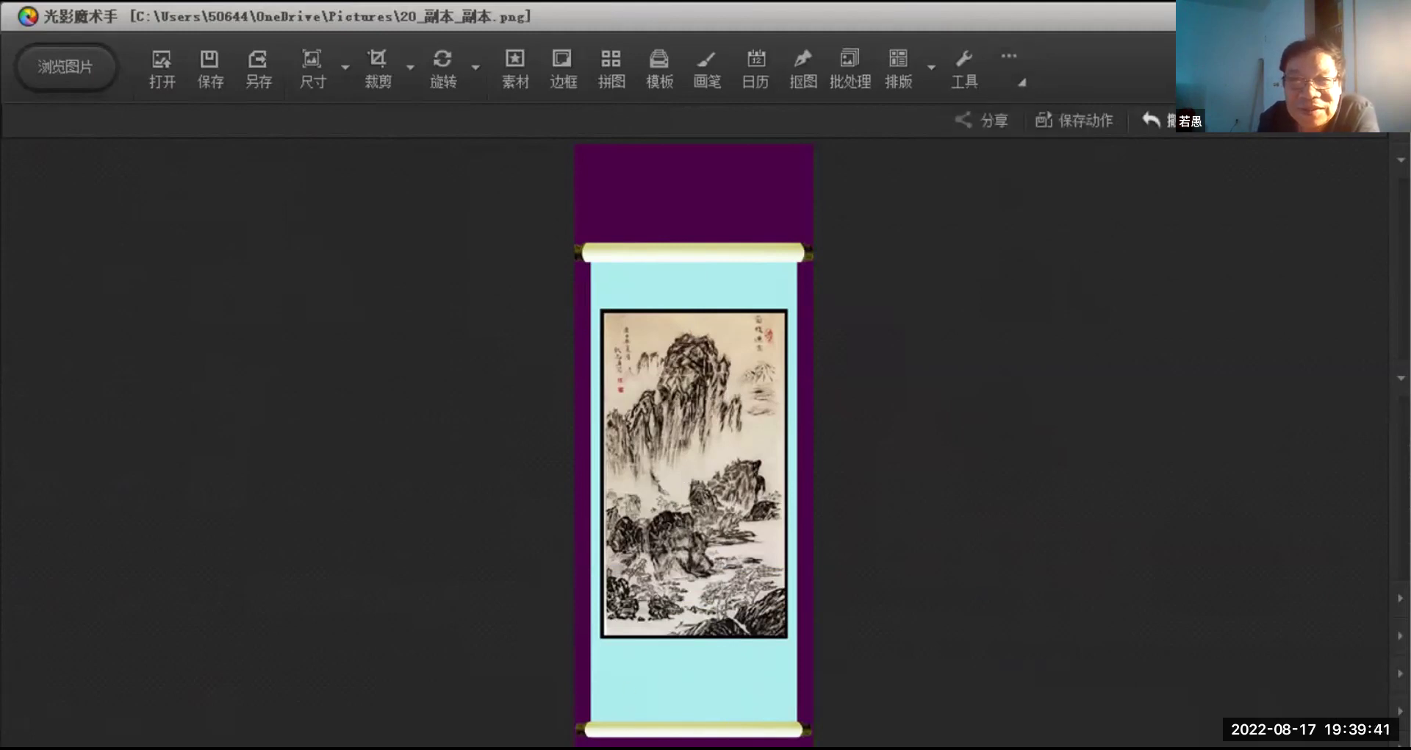
# Undo the lower roller composite to return to the plain horizontal roller image
pyautogui.hotkey('ctrl', 'z')
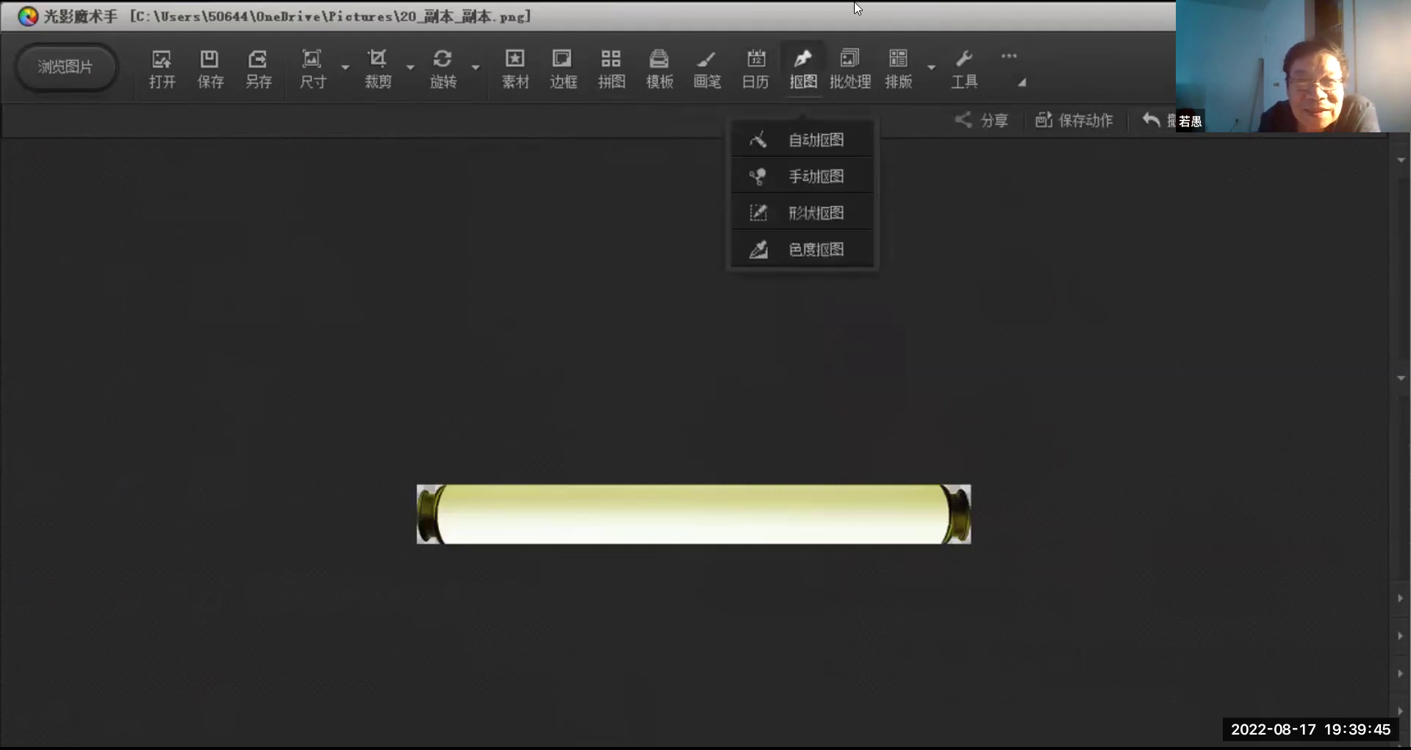
pyautogui.moveTo(793, 64)
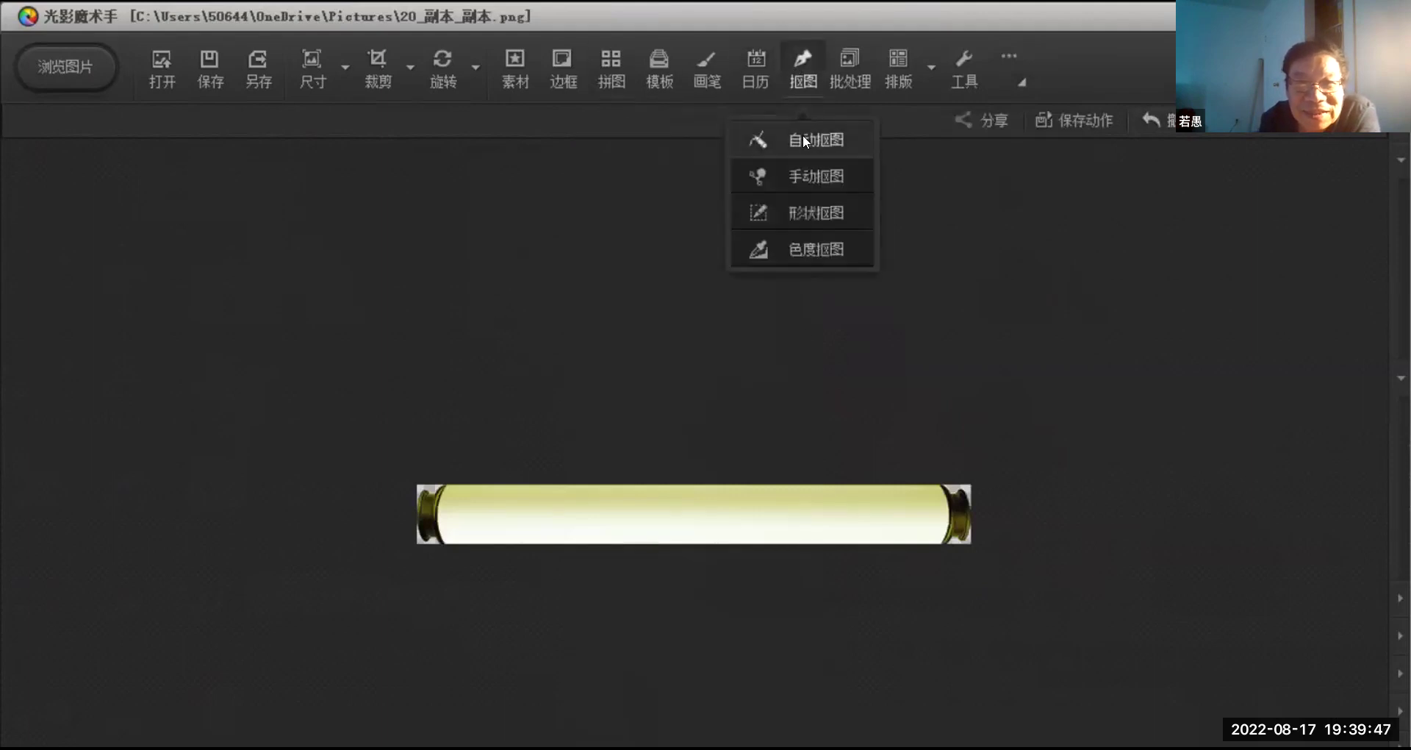
# Select the whole roller with a rectangular shape cutout and use picture 20_副本_副本 from the 图片 folder as its new background
pyautogui.click(819, 183)
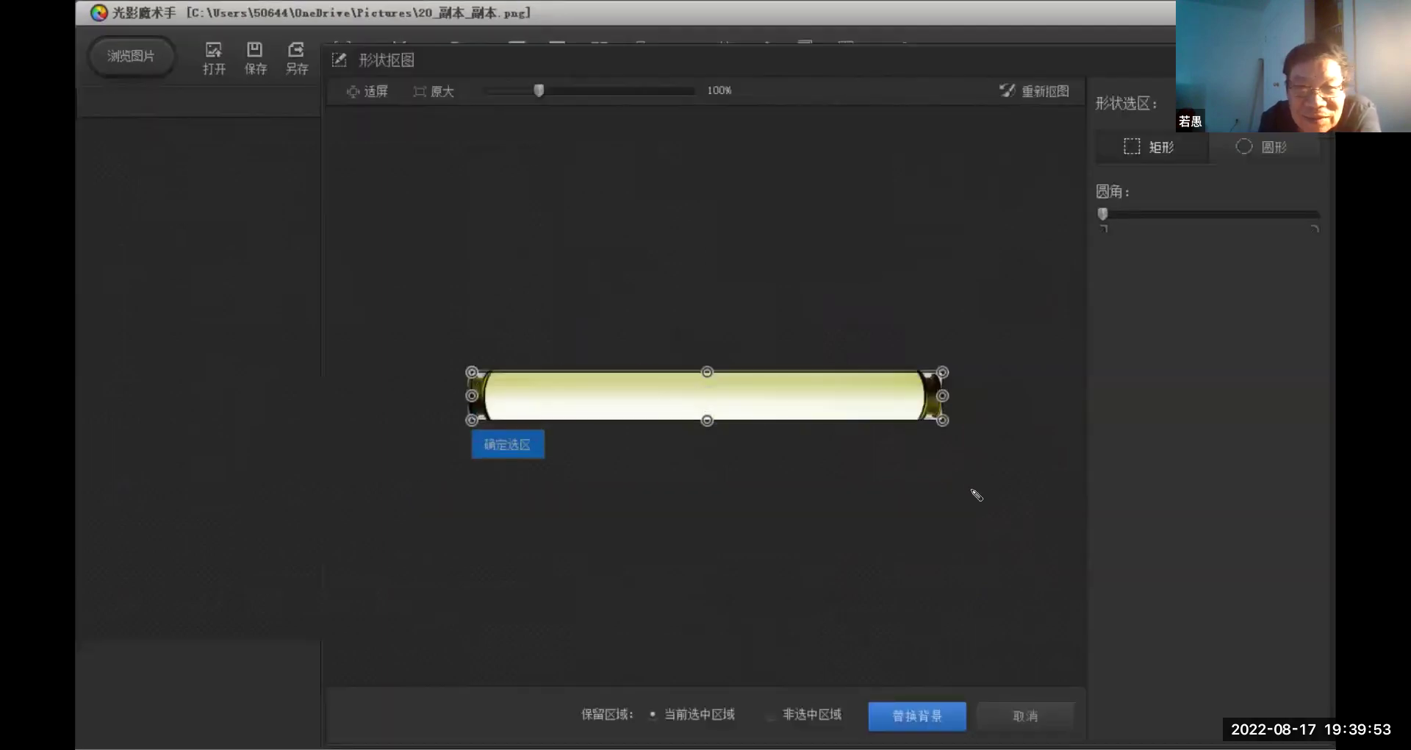
pyautogui.moveTo(472, 372); pyautogui.dragTo(468, 369)
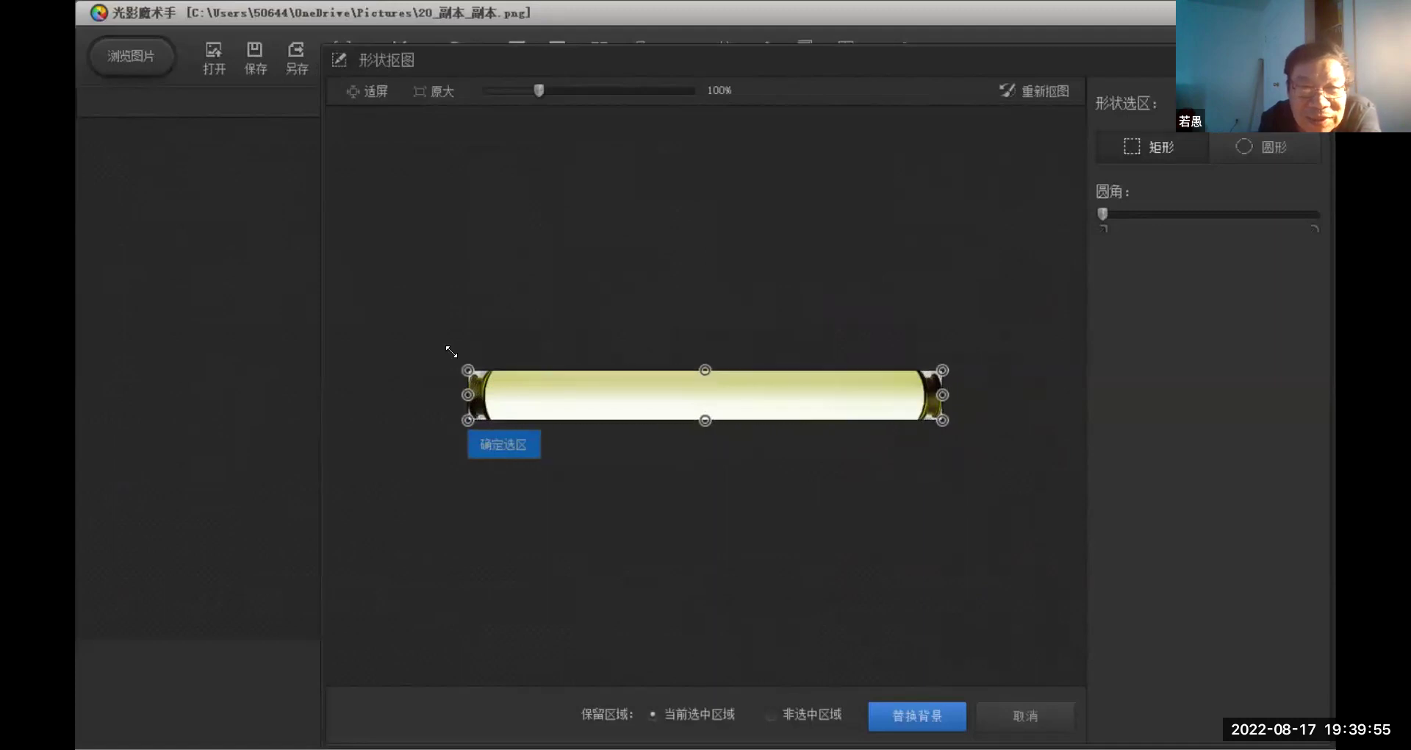
pyautogui.click(916, 710)
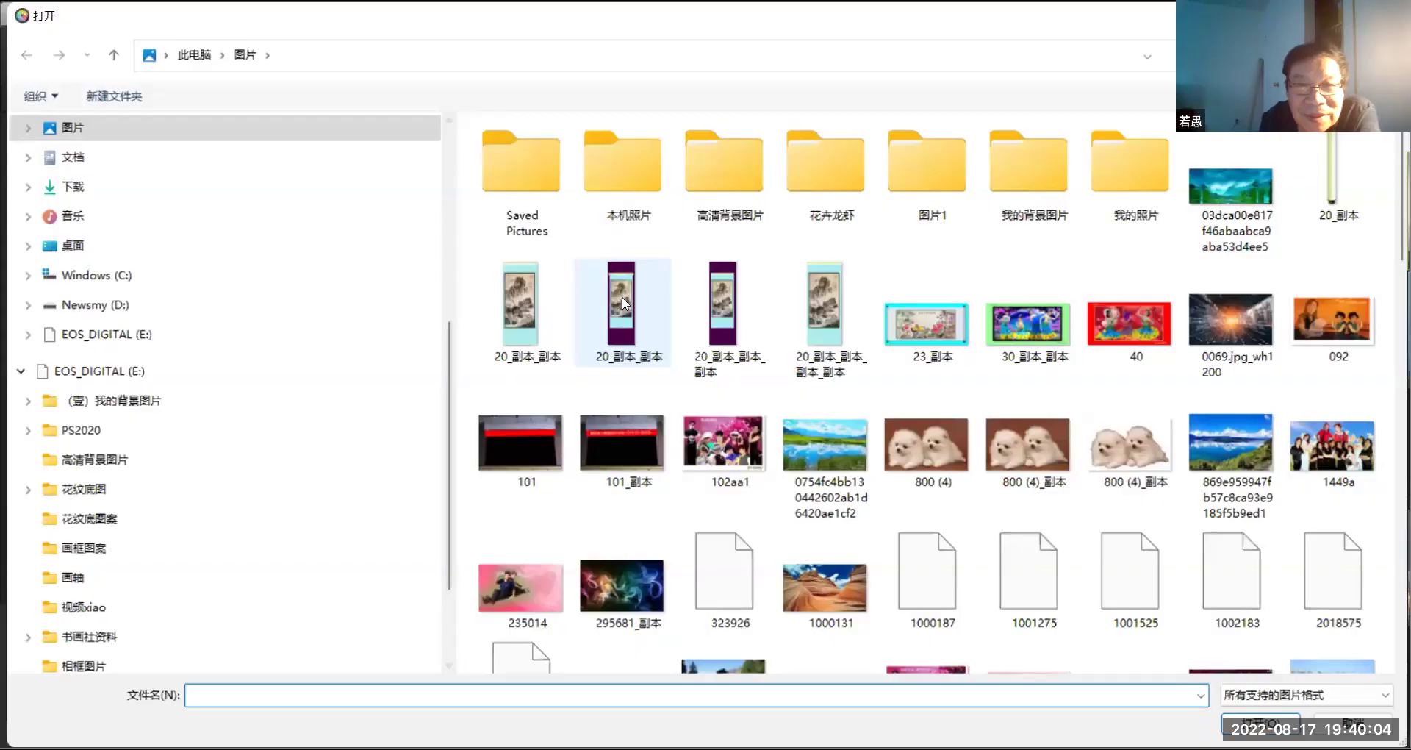
pyautogui.click(622, 301)
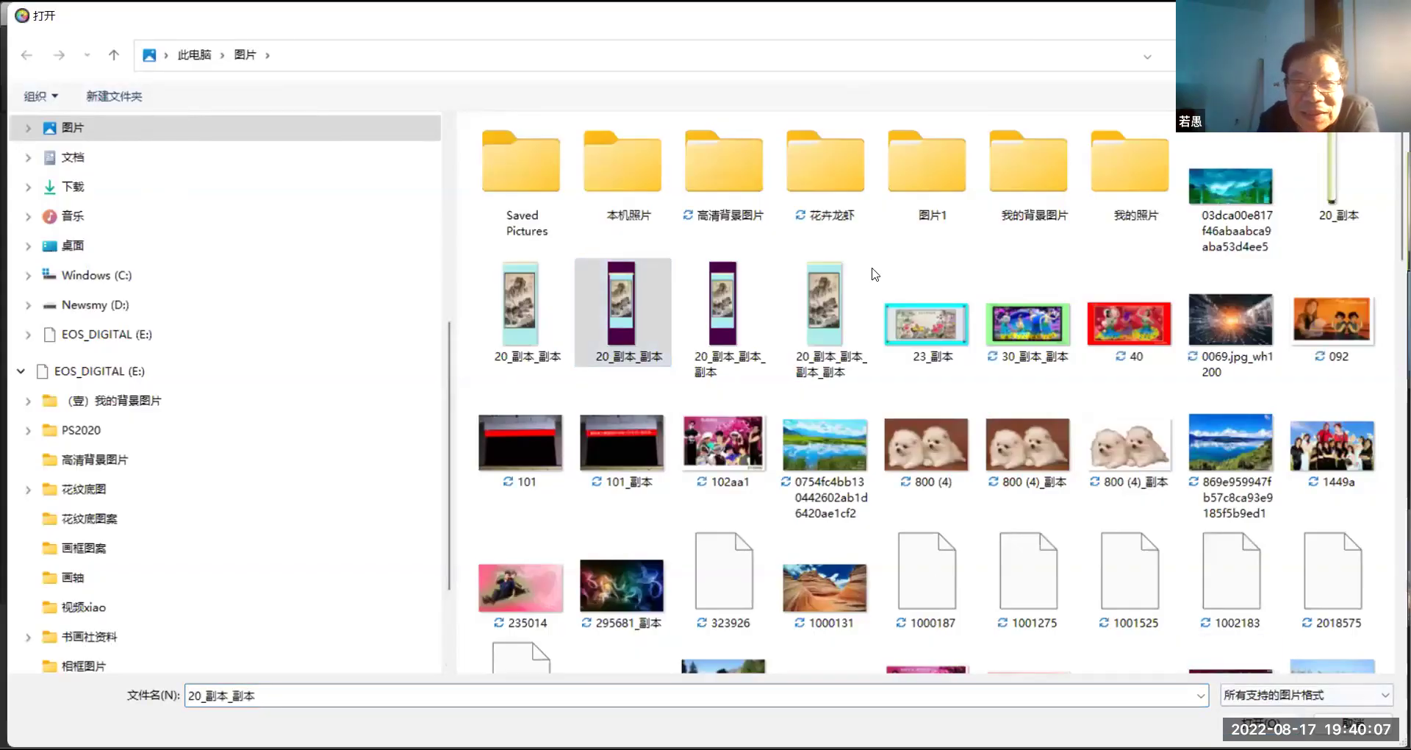
pyautogui.doubleClick(555, 322)
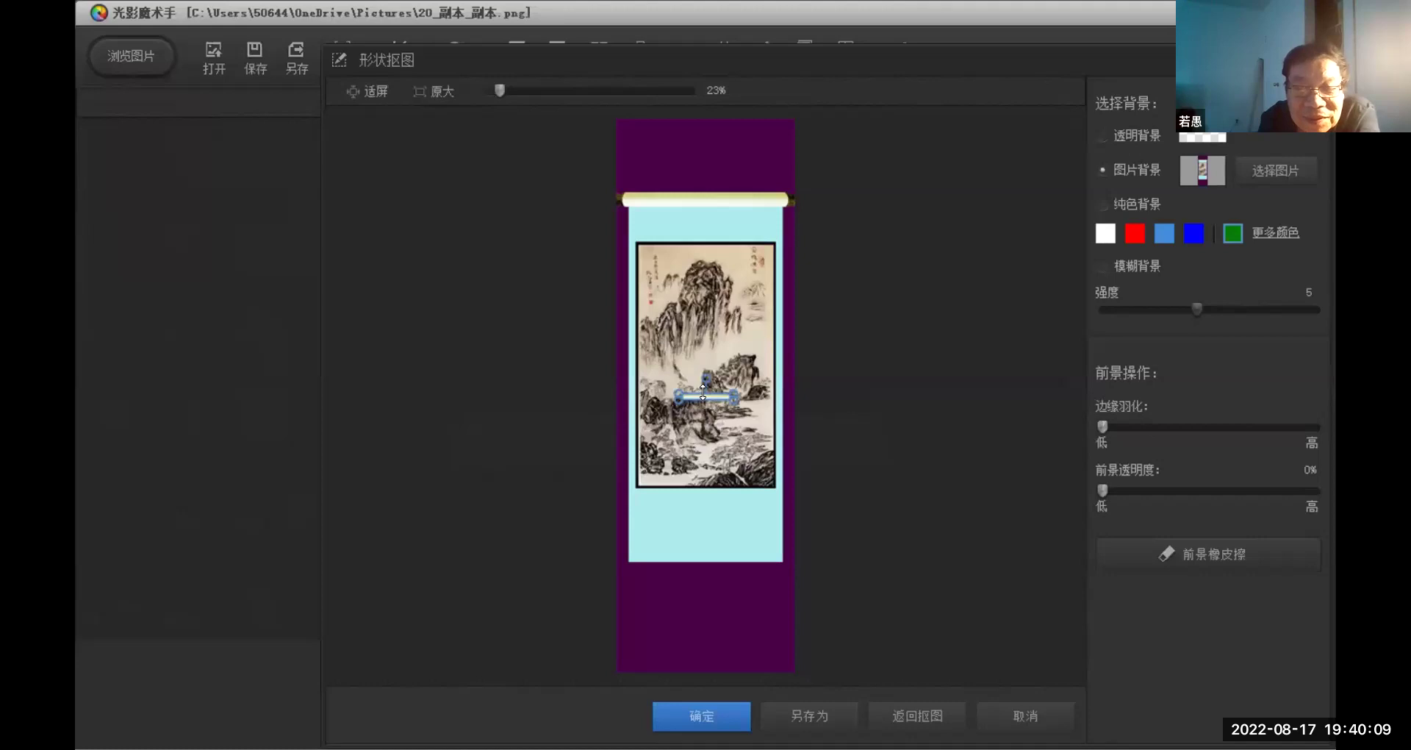
# Place the roller over the mount's lower edge, enlarge it slightly past the purple backdrop's sides and reduce its thickness
pyautogui.moveTo(704, 397)
pyautogui.mouseDown()
pyautogui.moveTo(685, 527)
pyautogui.moveTo(654, 566)
pyautogui.moveTo(801, 556)
pyautogui.moveTo(715, 549)
pyautogui.mouseUp()
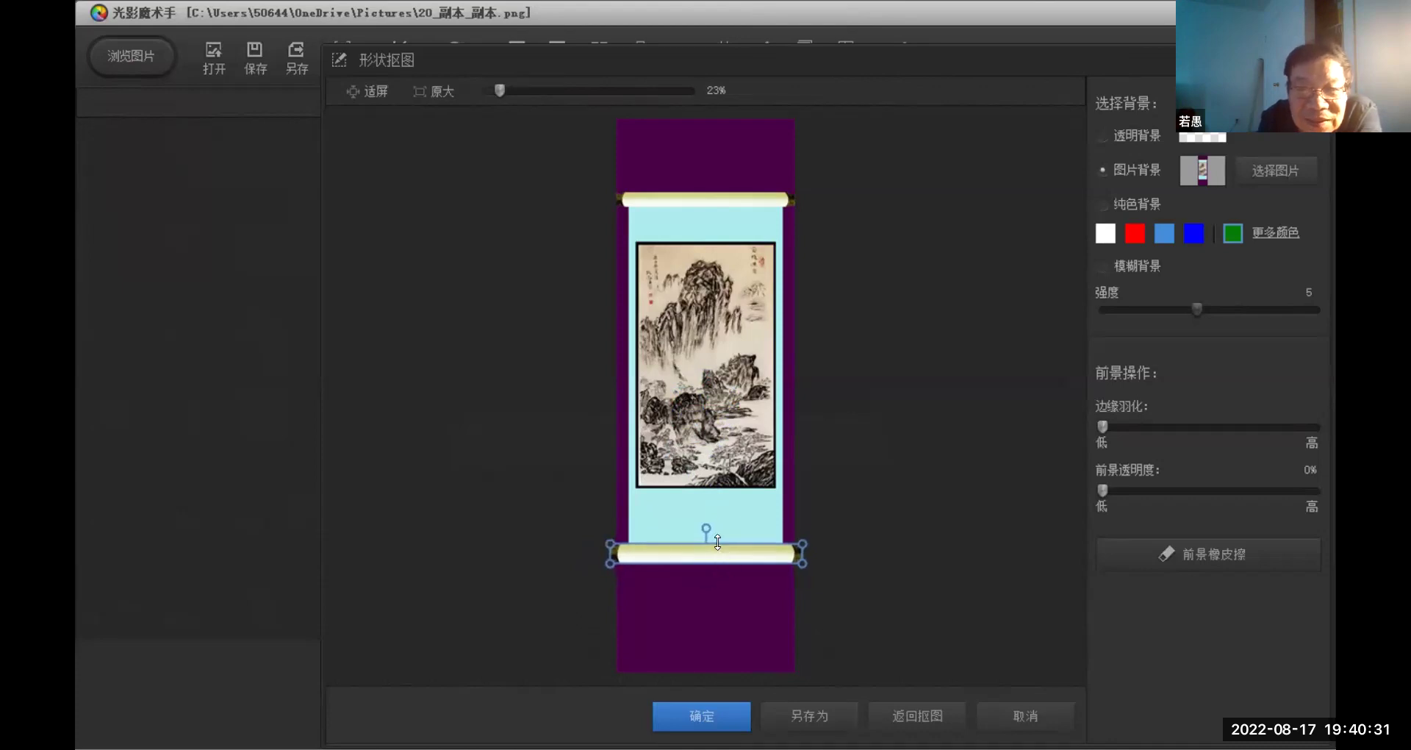
pyautogui.moveTo(707, 541); pyautogui.dragTo(707, 544)
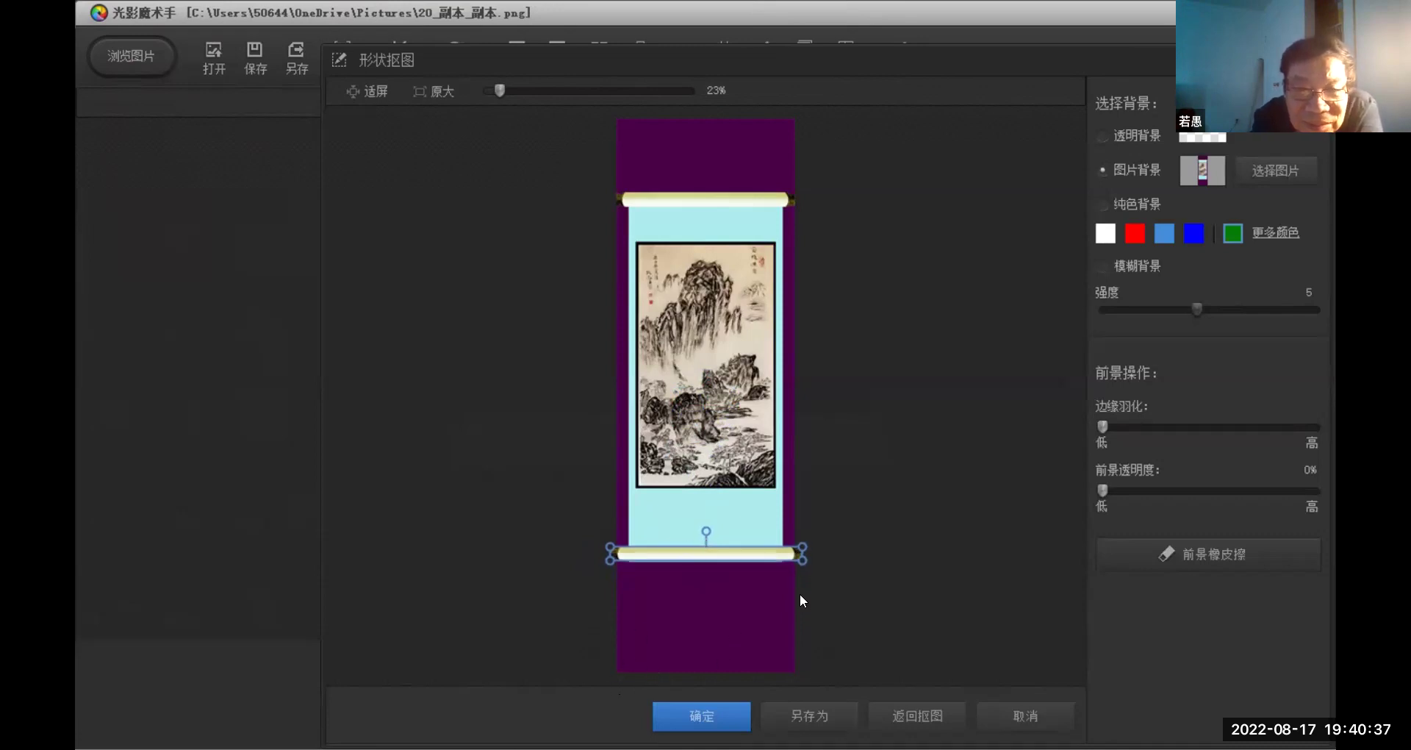
pyautogui.moveTo(739, 552); pyautogui.dragTo(739, 554)
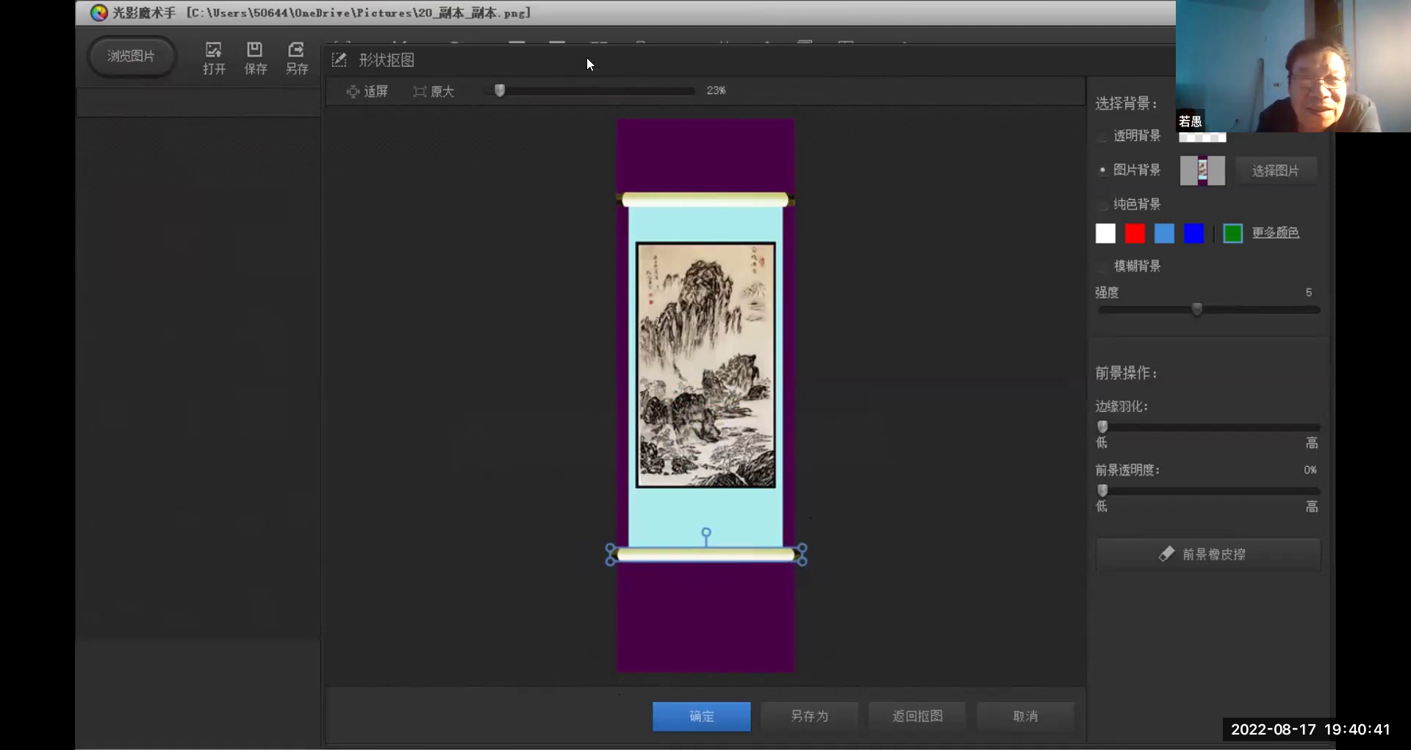
# Narrow the lower roller to the purple backdrop's width, make it slightly thicker and apply the composite
pyautogui.moveTo(499, 89); pyautogui.dragTo(523, 90)
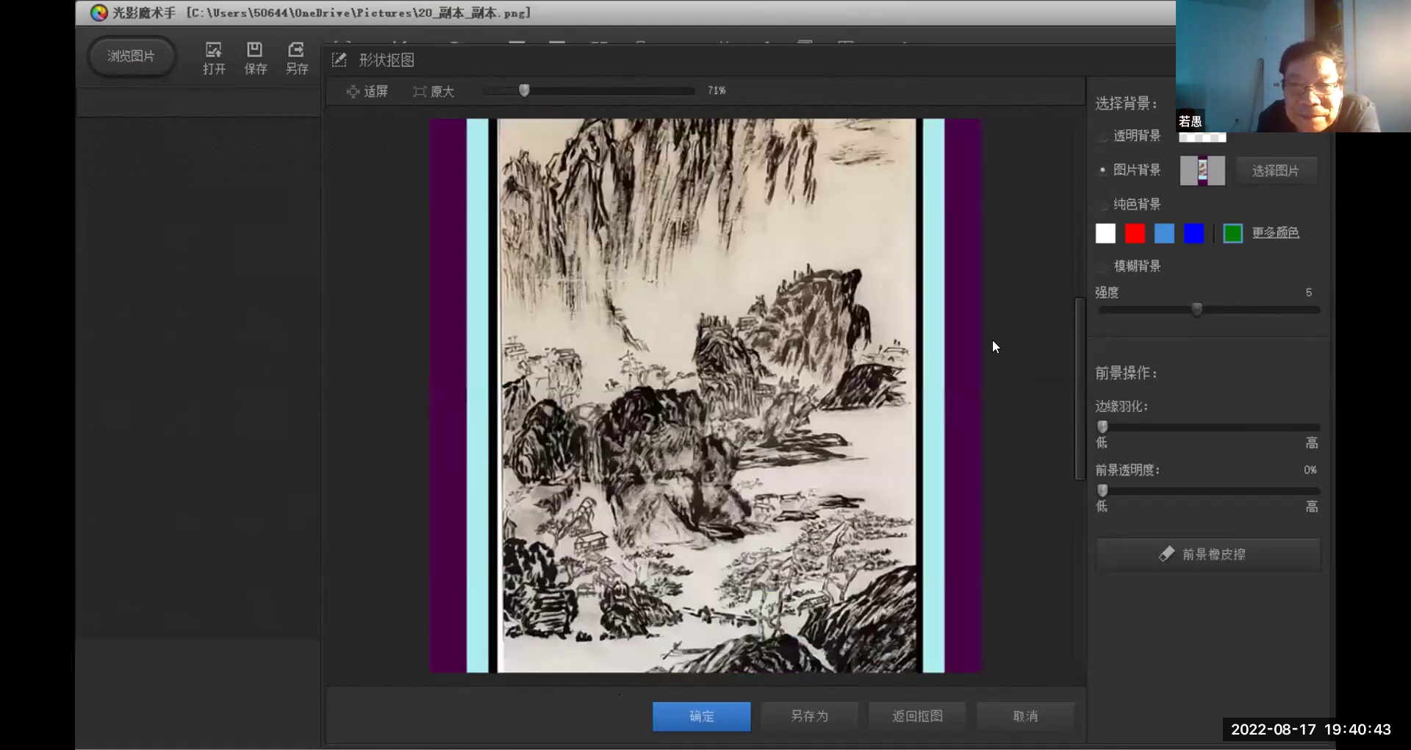
pyautogui.moveTo(1077, 394); pyautogui.dragTo(1088, 507)
pyautogui.moveTo(822, 521); pyautogui.dragTo(824, 523)
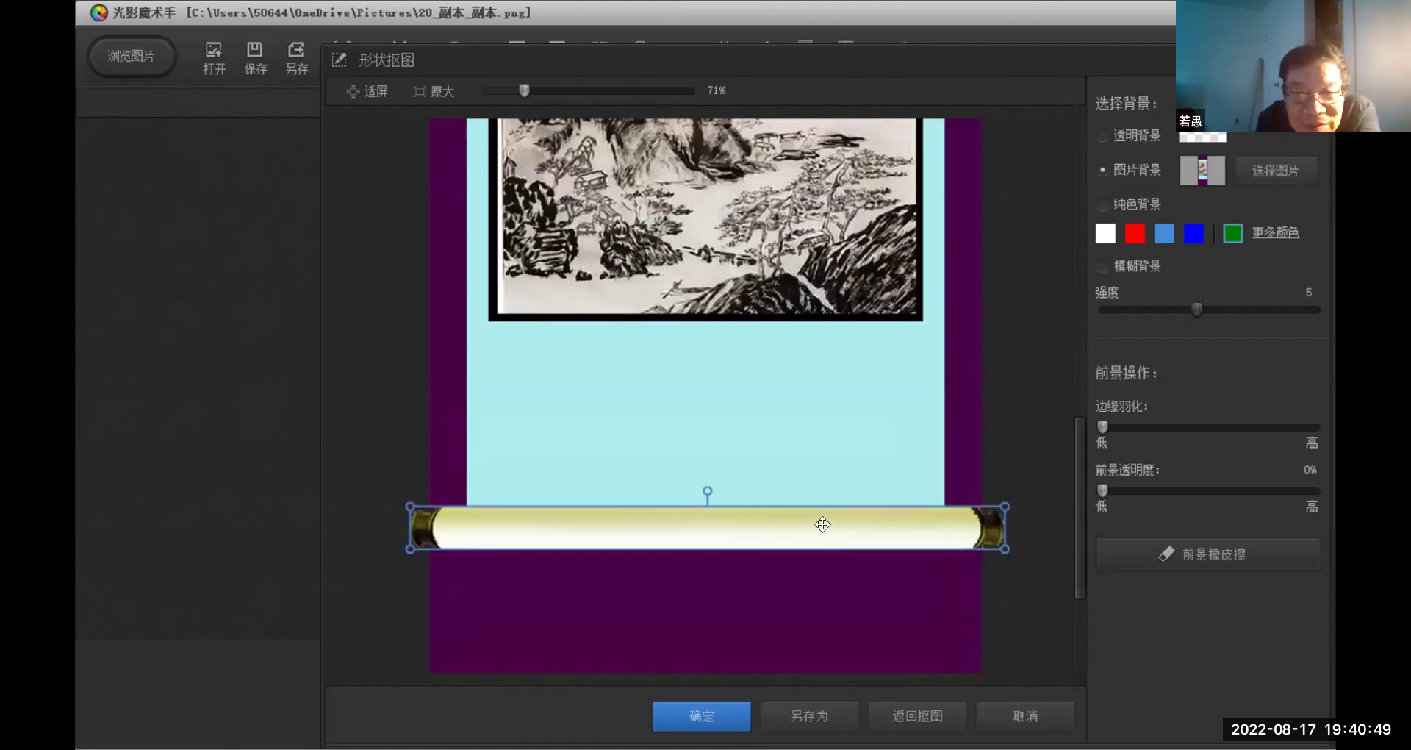
pyautogui.moveTo(1000, 526); pyautogui.dragTo(967, 523)
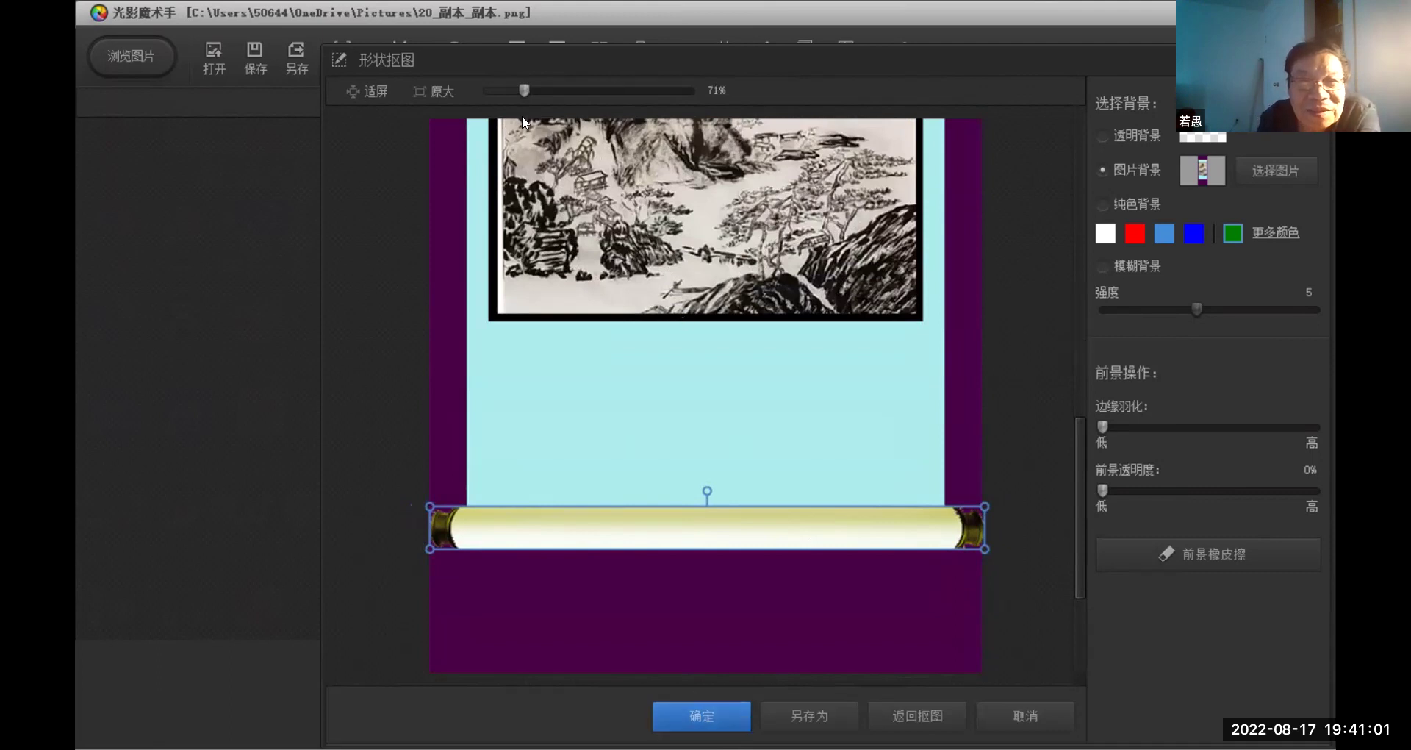
pyautogui.moveTo(521, 86); pyautogui.dragTo(500, 91)
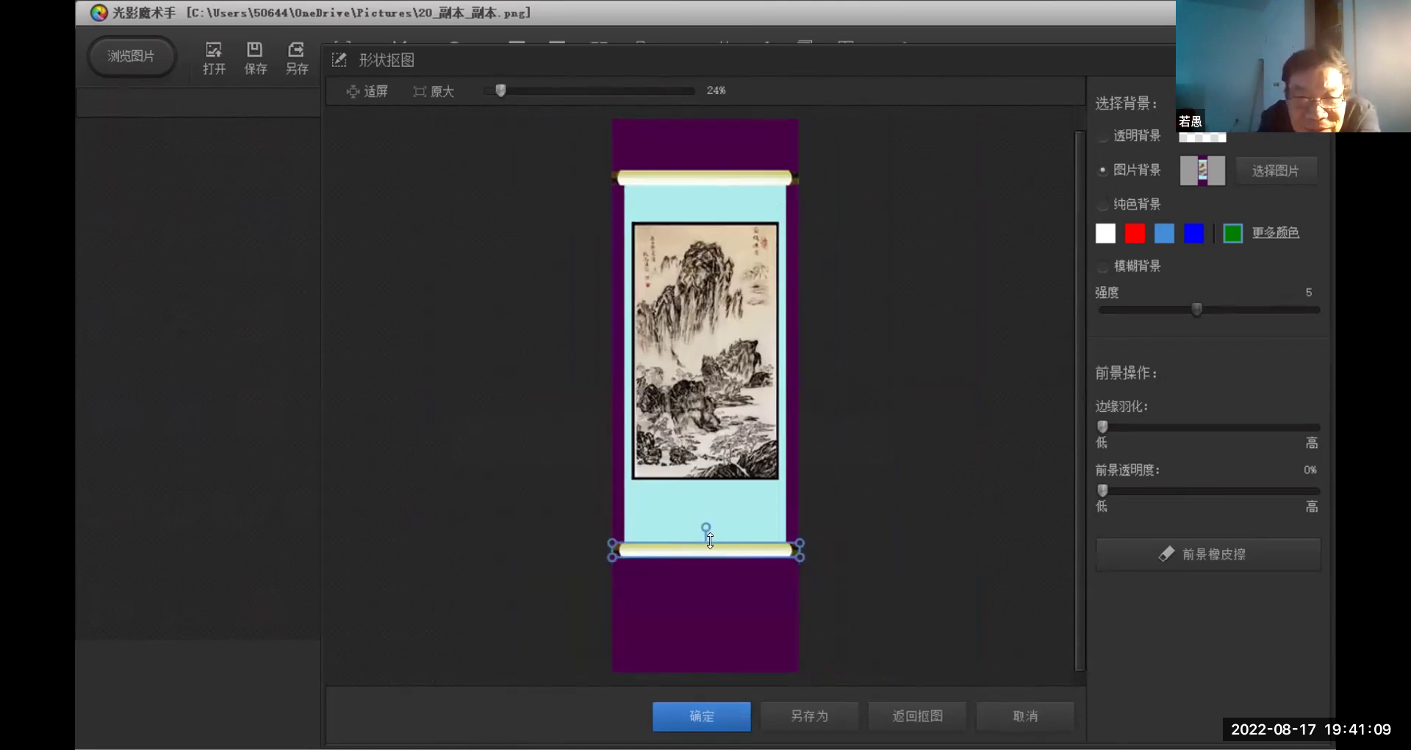
pyautogui.moveTo(709, 540); pyautogui.dragTo(710, 538)
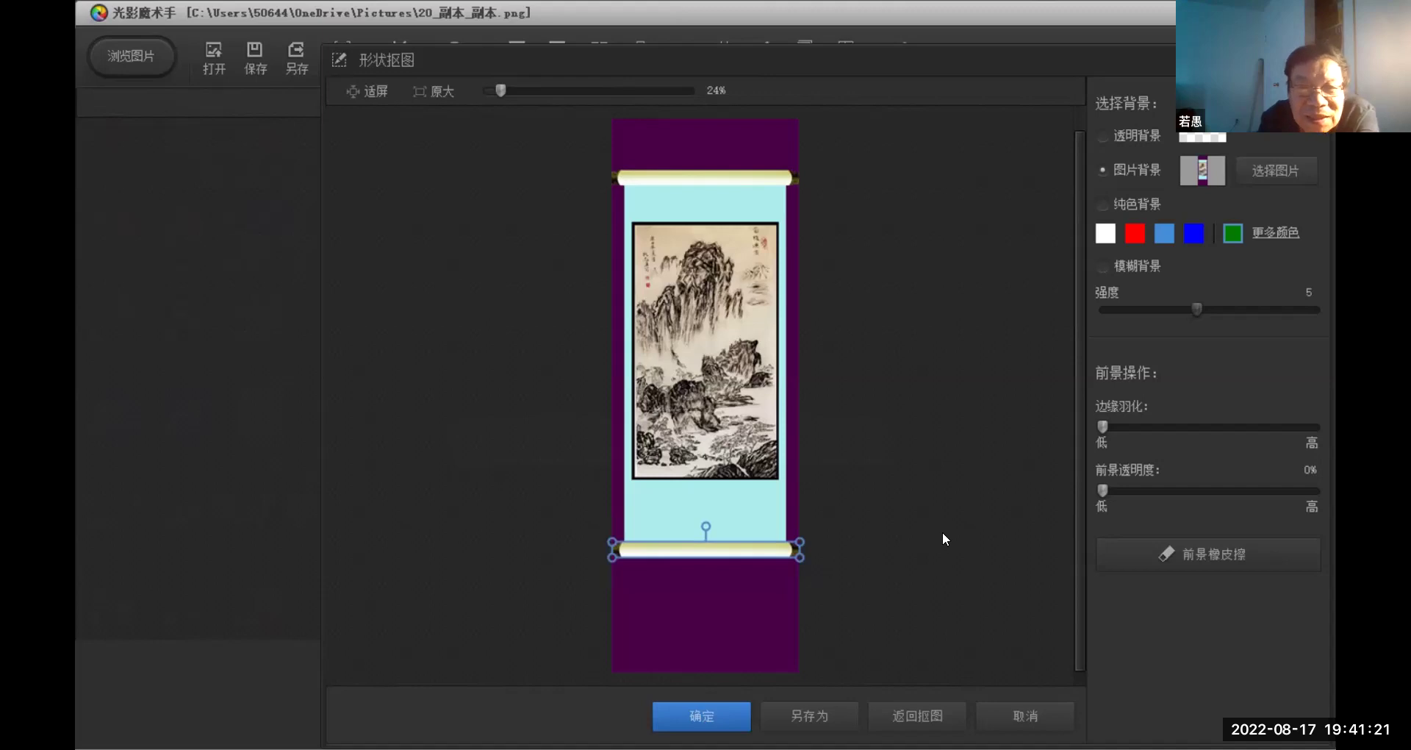
pyautogui.moveTo(498, 89); pyautogui.dragTo(517, 91)
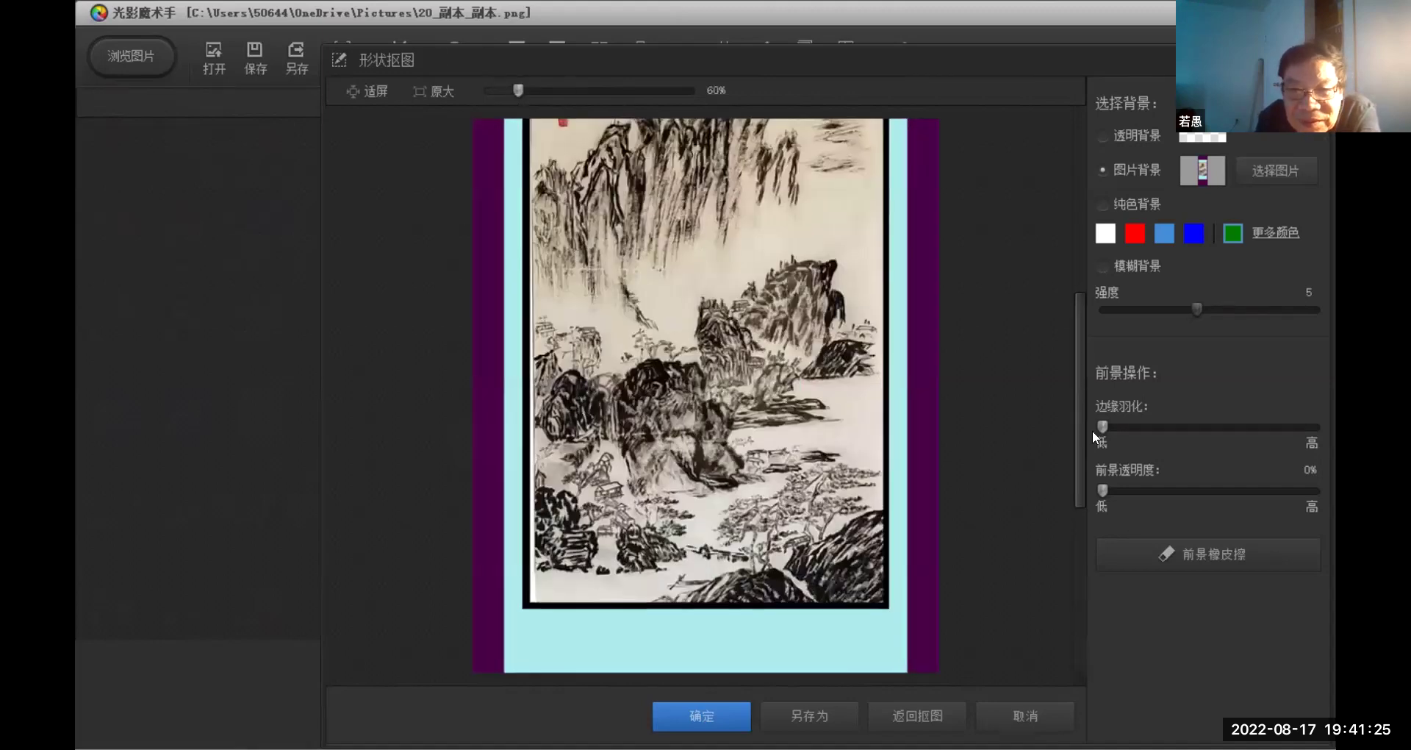
pyautogui.scroll(-3, 1094, 448)
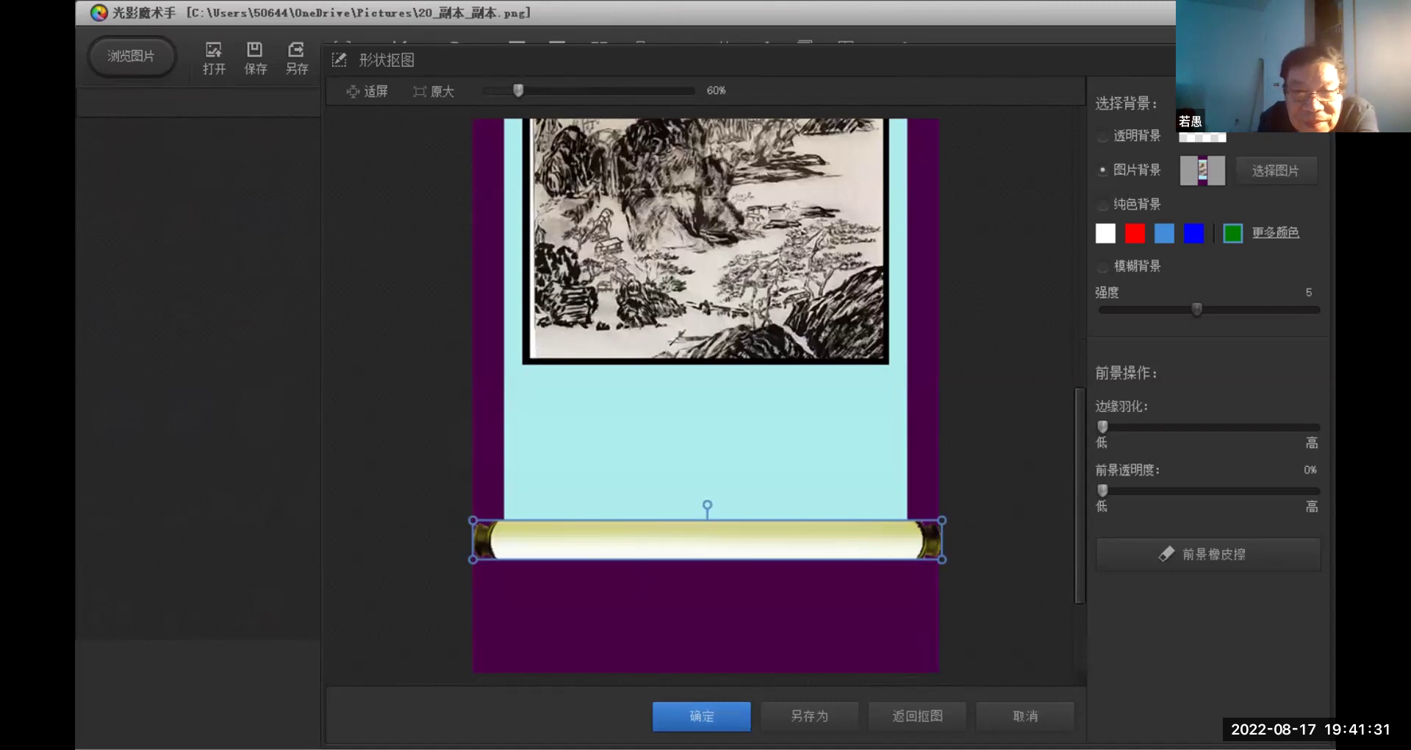
pyautogui.click(700, 714)
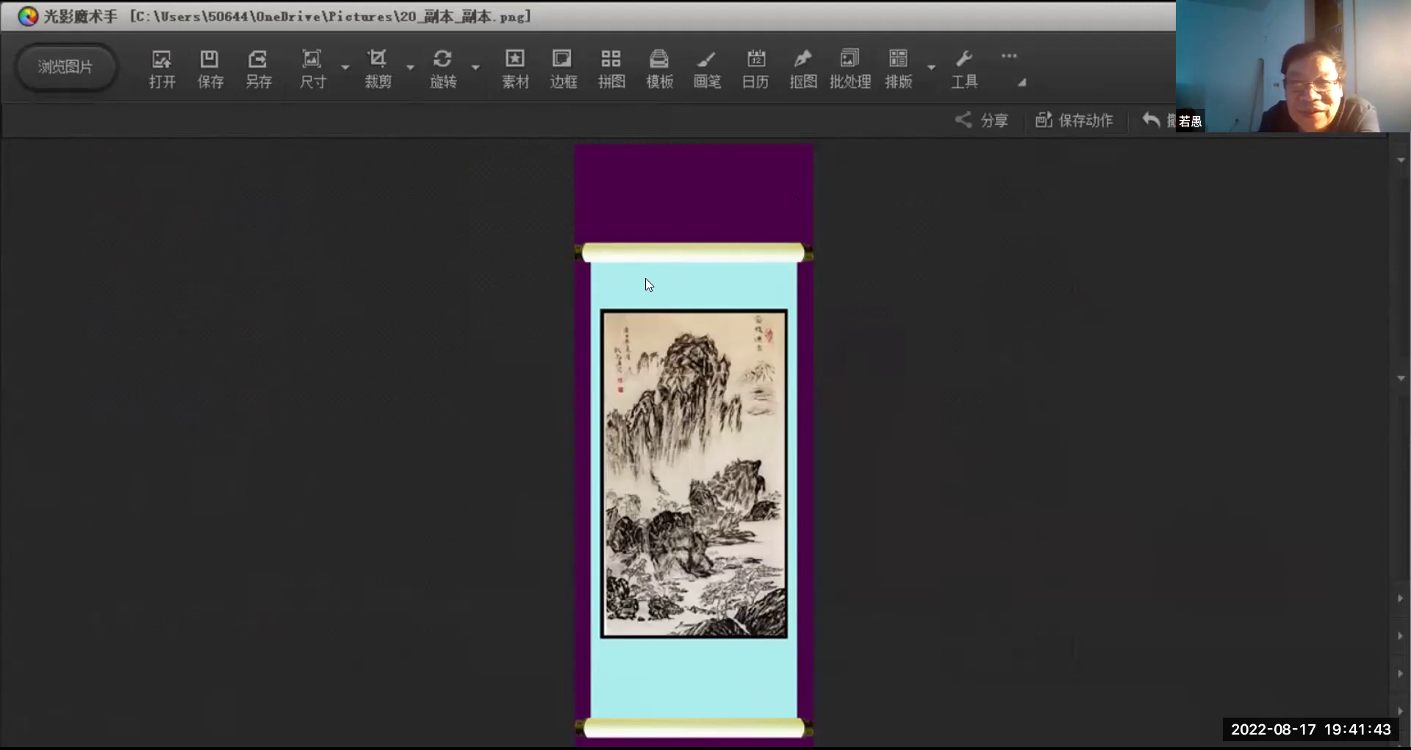
# Remove the purple backdrop around the scroll with a chroma cutout at tolerance 50 and apply it with a transparent background
pyautogui.click(783, 63)
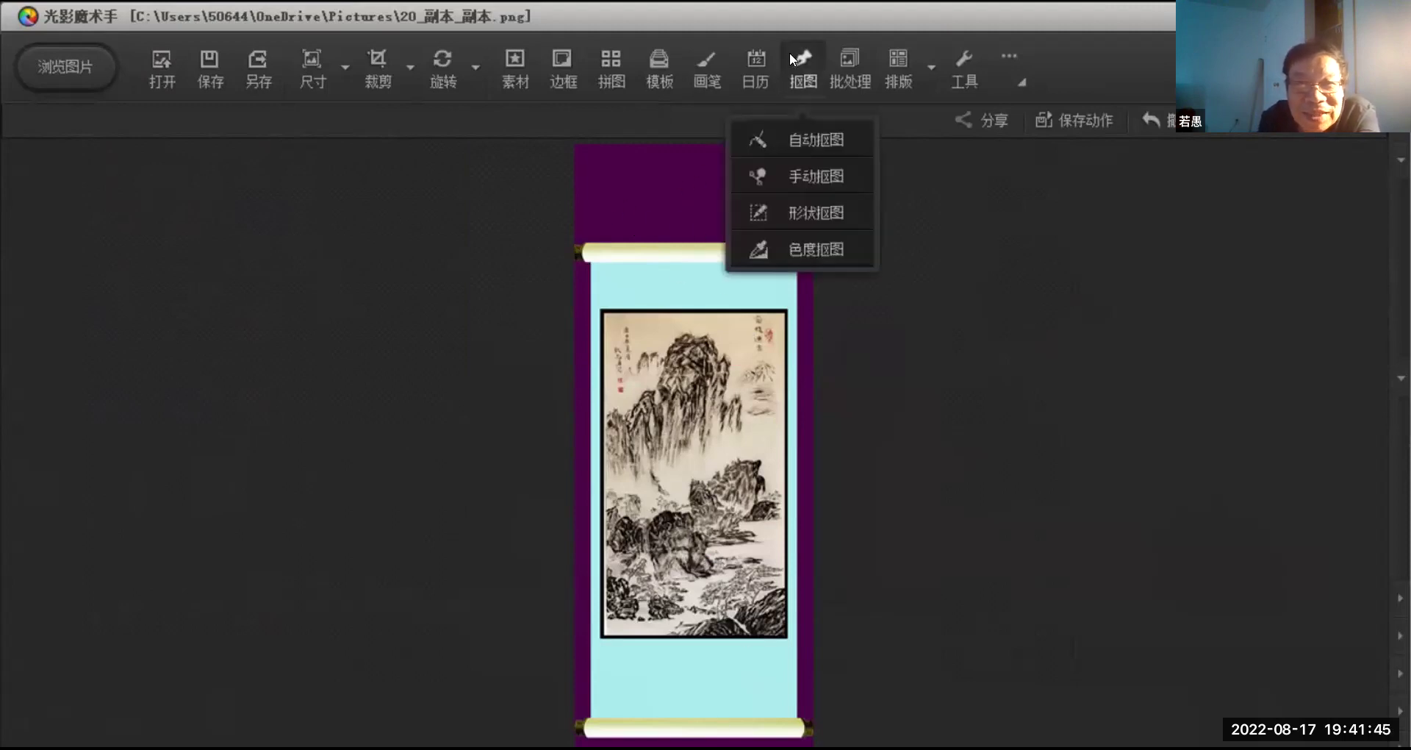
pyautogui.click(811, 248)
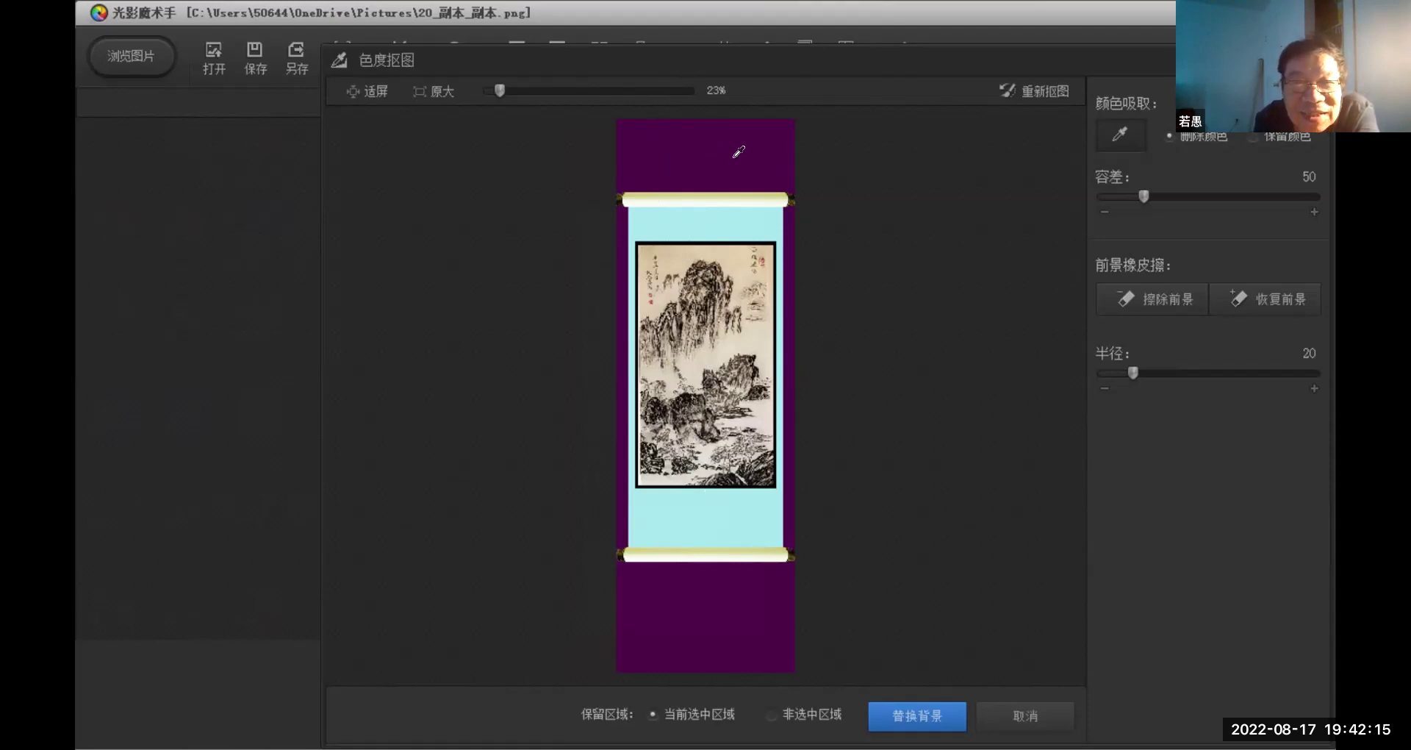
pyautogui.click(693, 143)
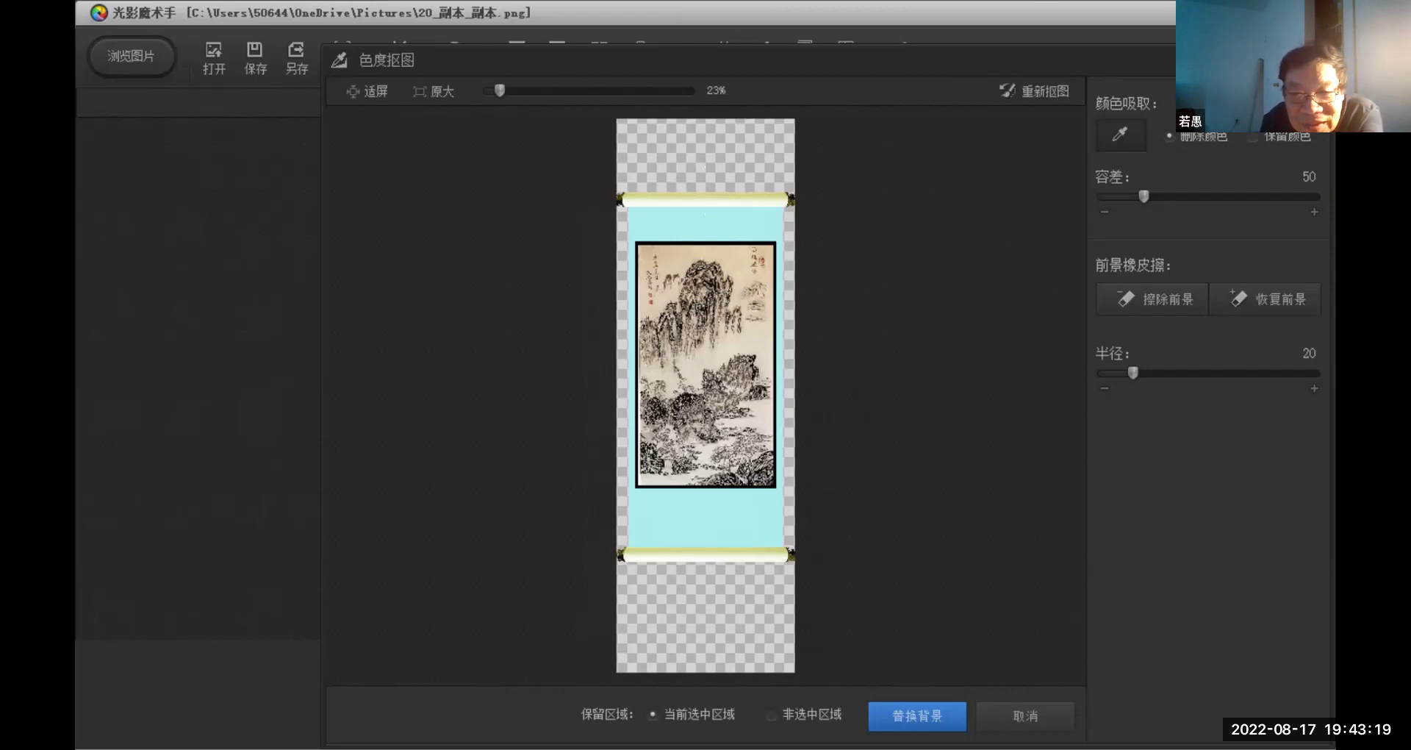
pyautogui.click(920, 715)
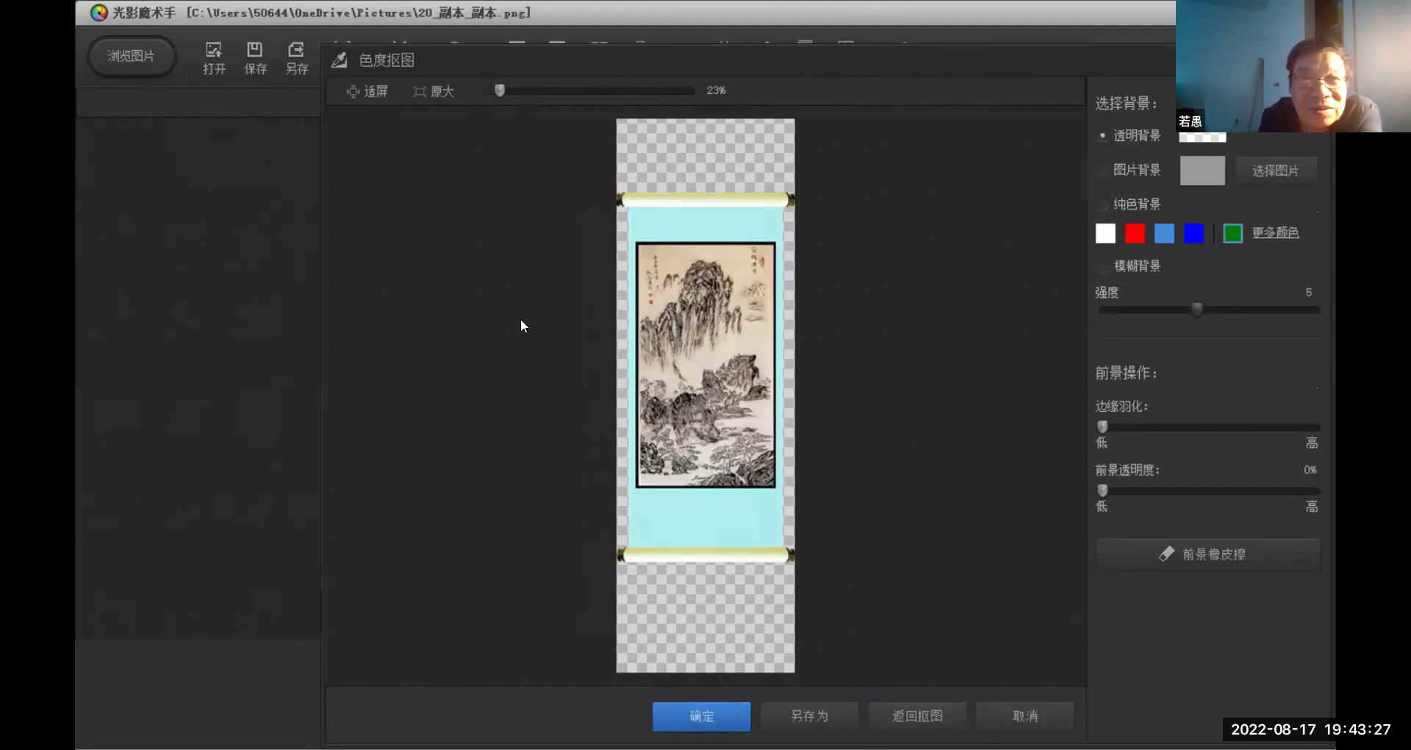
pyautogui.click(702, 716)
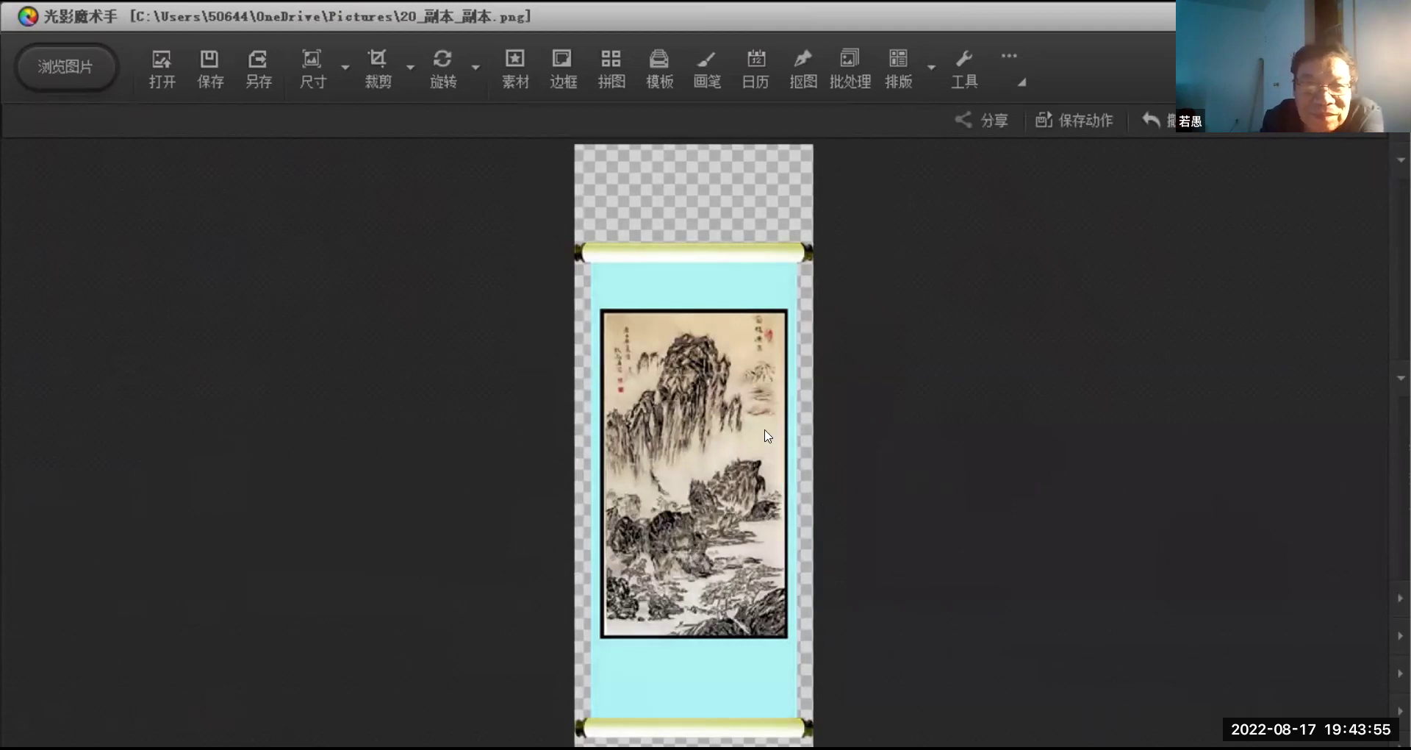
# Save the transparent scroll as a new PNG file named 20_副本_副本_副本 in the 图片 folder
pyautogui.click(257, 64)
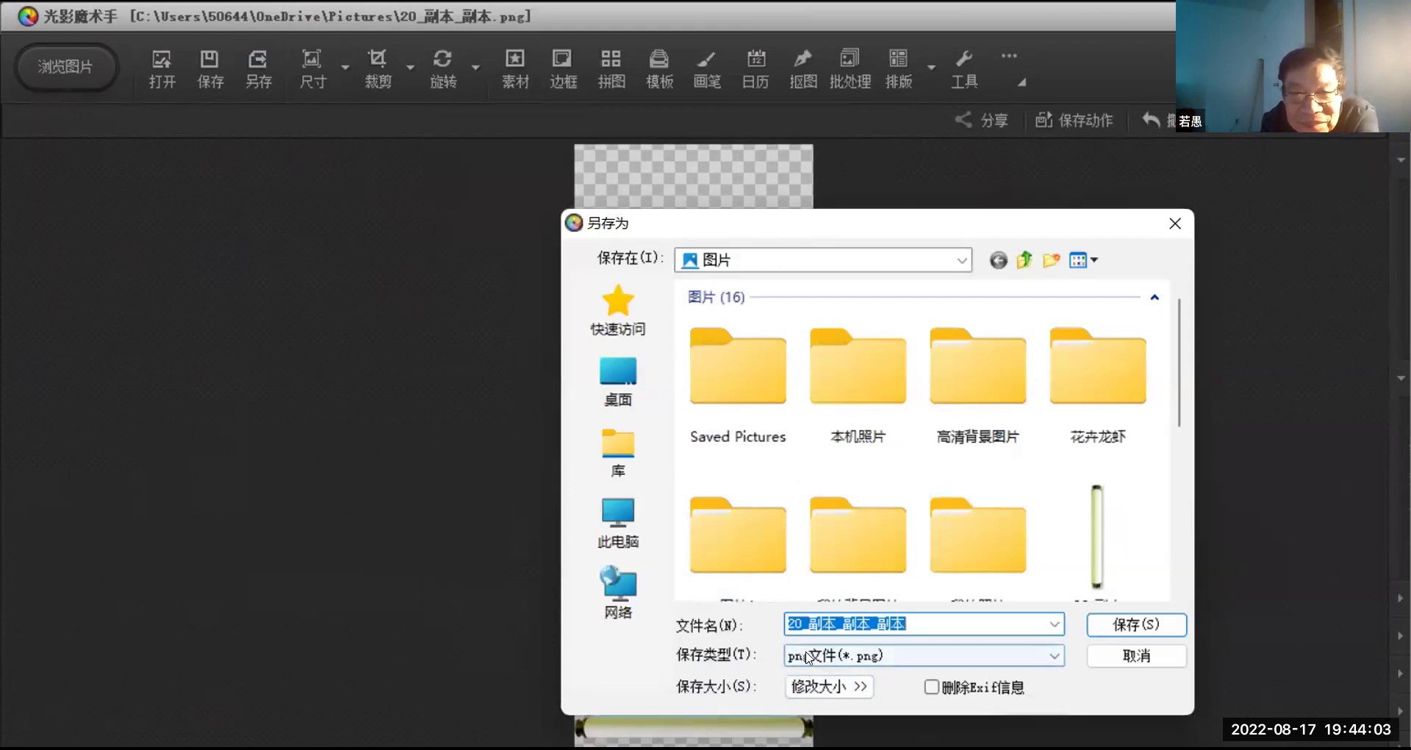
pyautogui.click(871, 655)
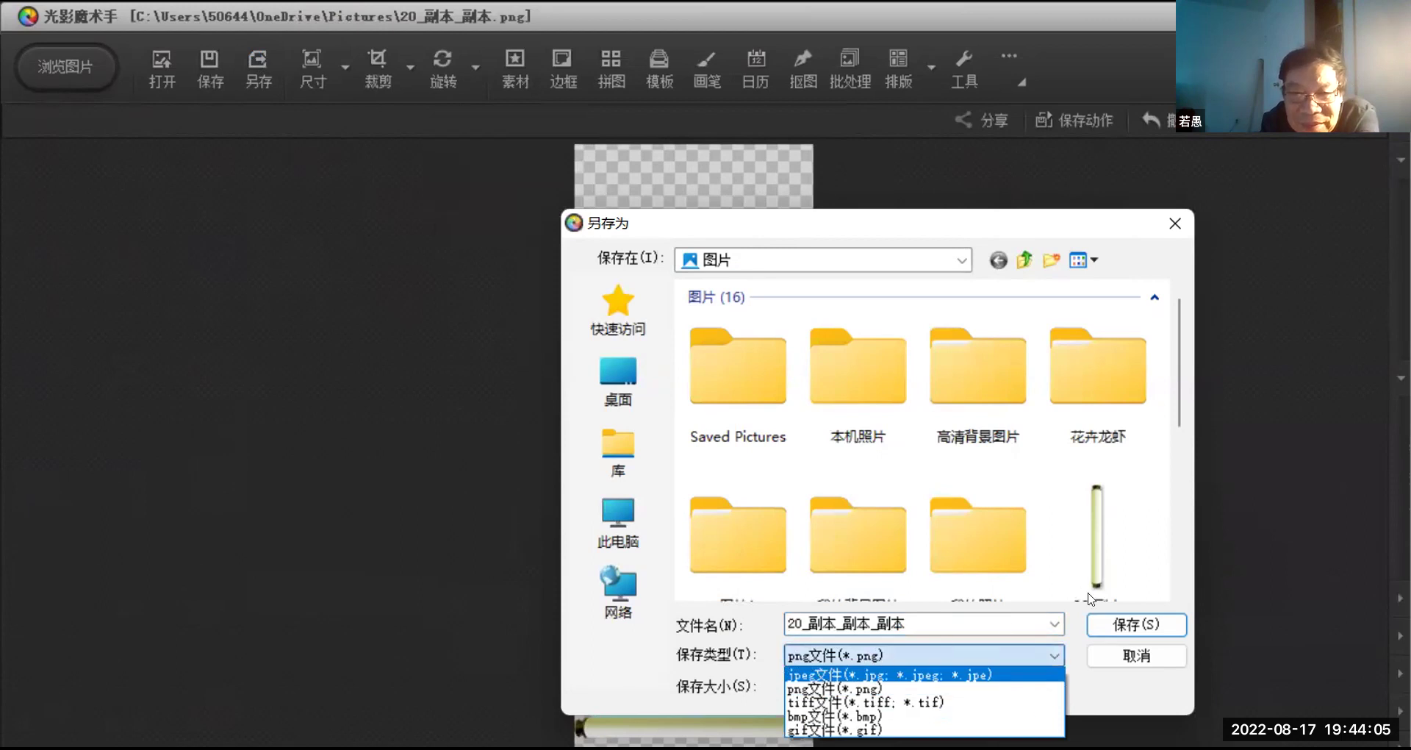
pyautogui.click(1119, 625)
pyautogui.click(1119, 624)
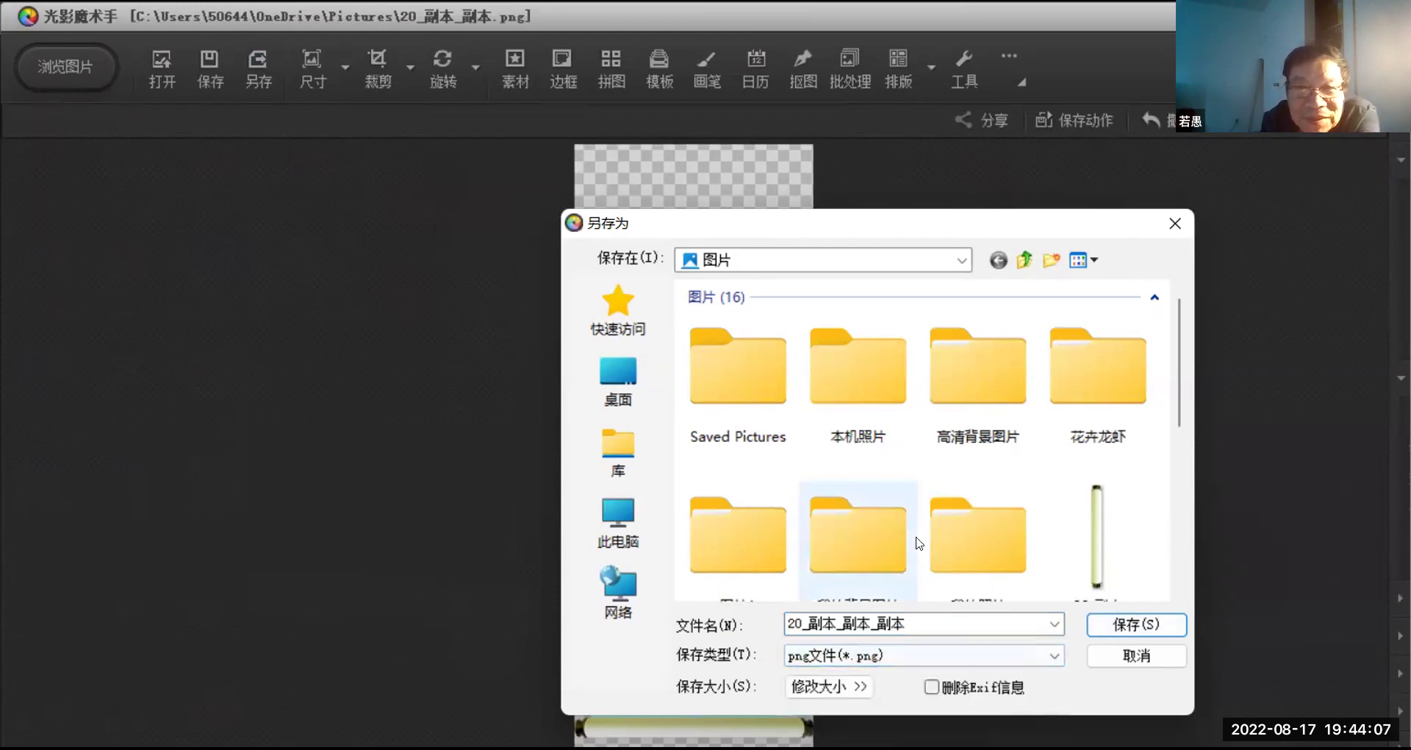
pyautogui.click(1131, 626)
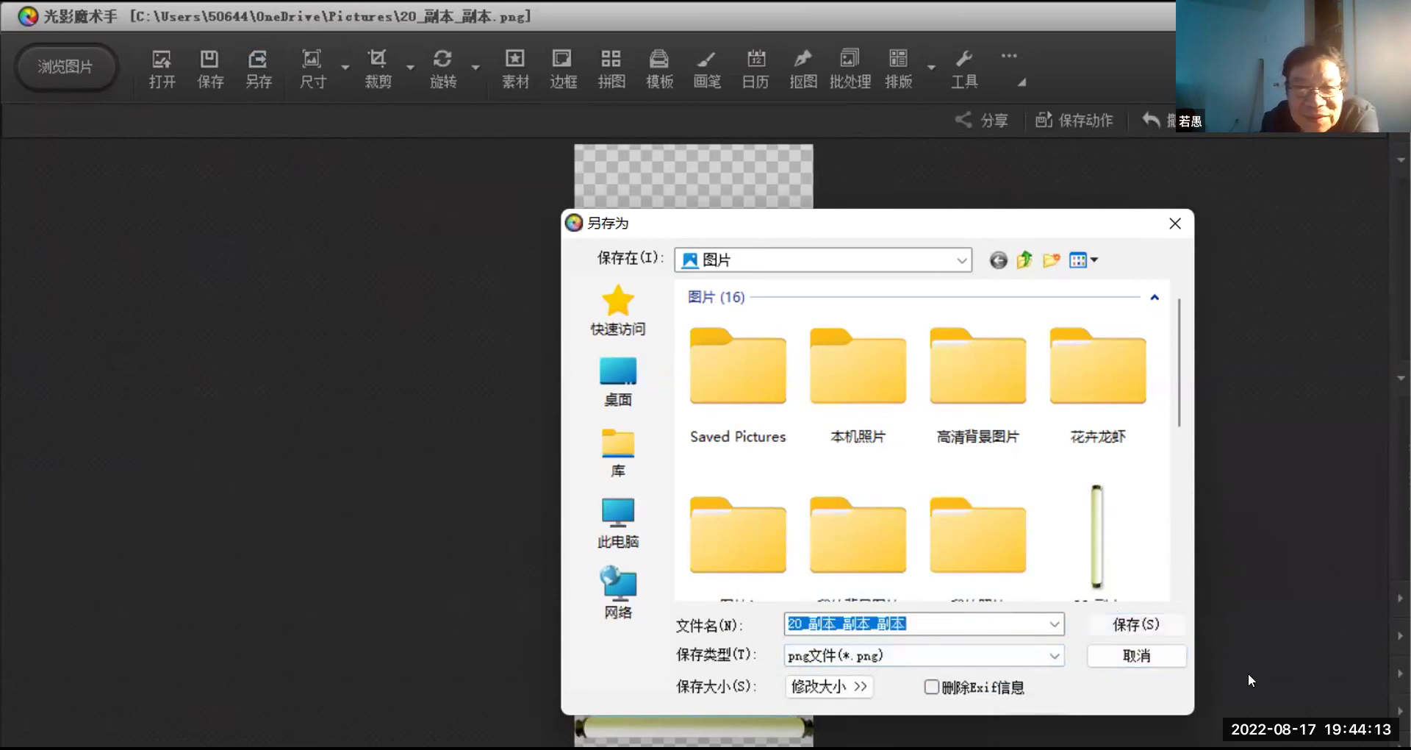
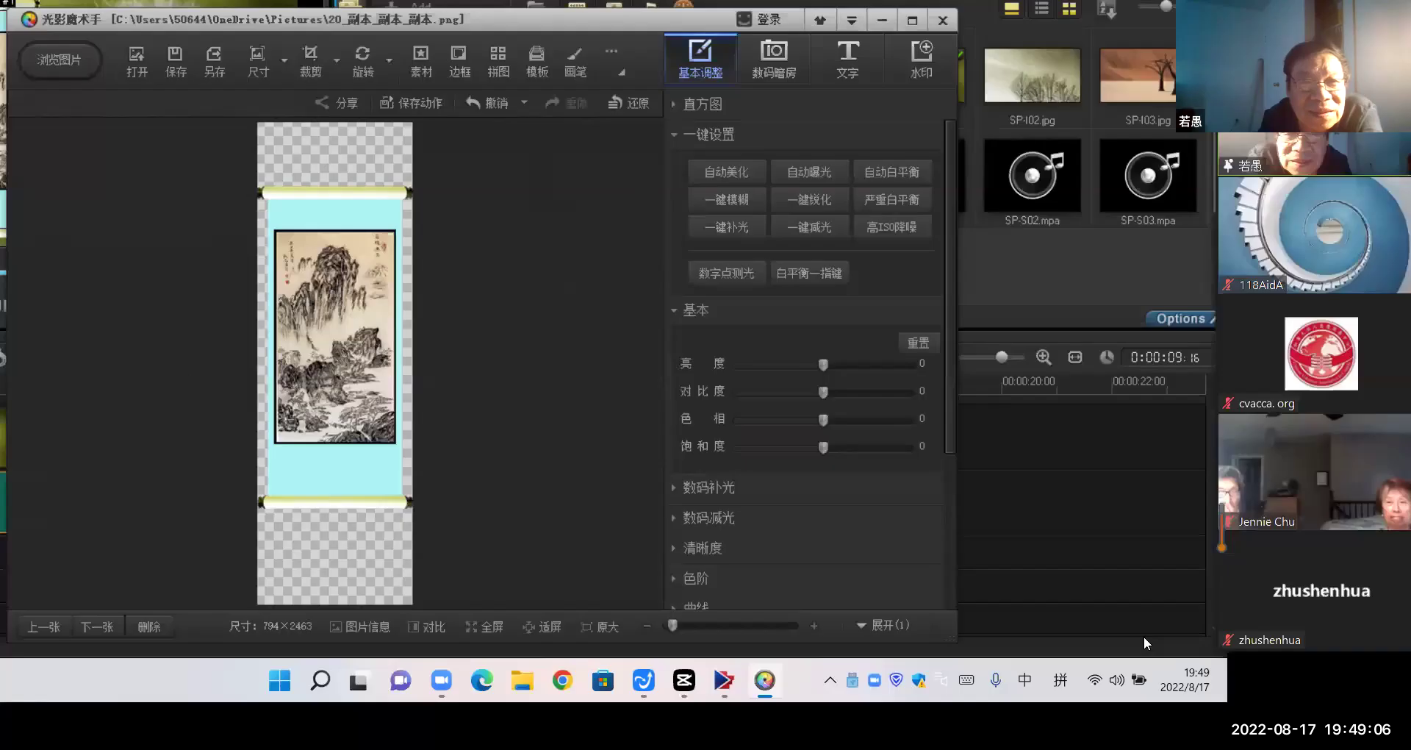
# Switch to Corel VideoStudio X9 and move the scroll overlay slightly higher over the dandelion picture
pyautogui.click(312, 567)
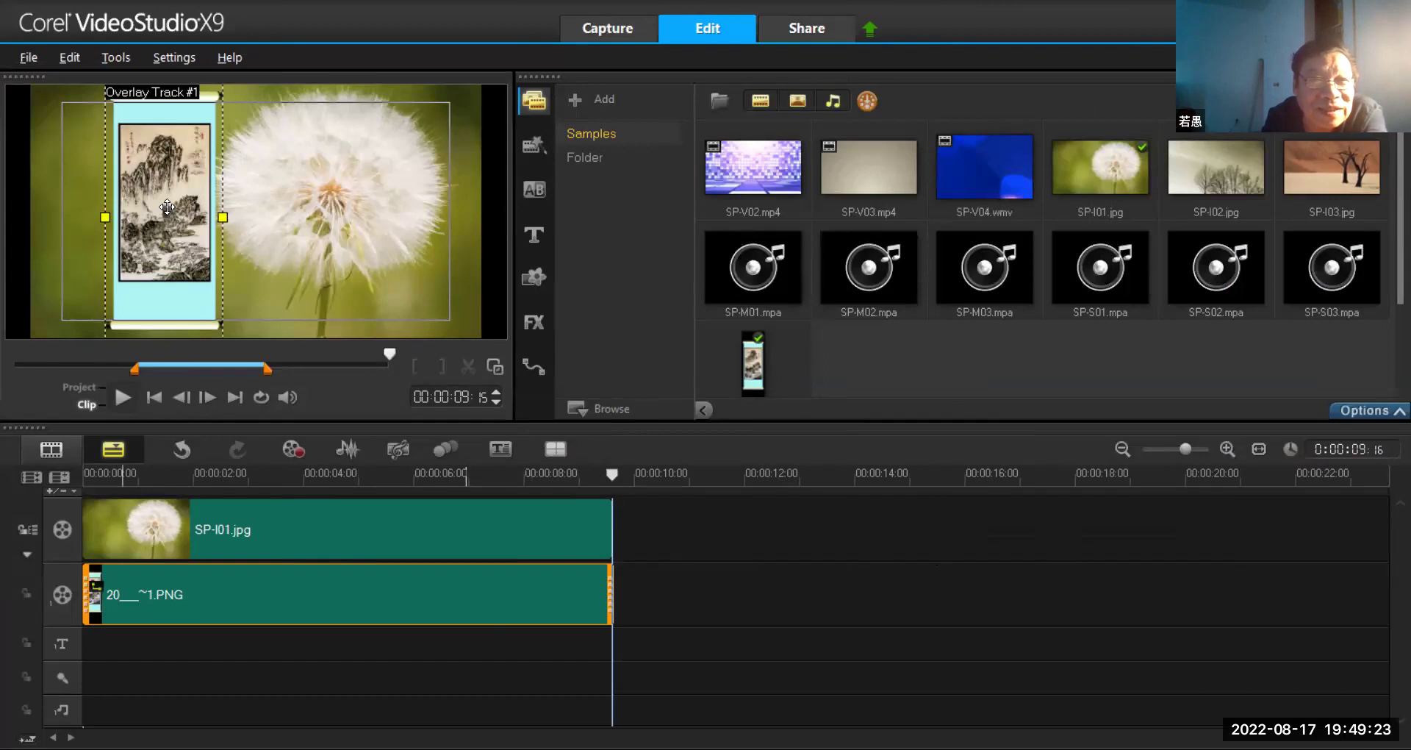
pyautogui.moveTo(167, 212); pyautogui.dragTo(168, 207)
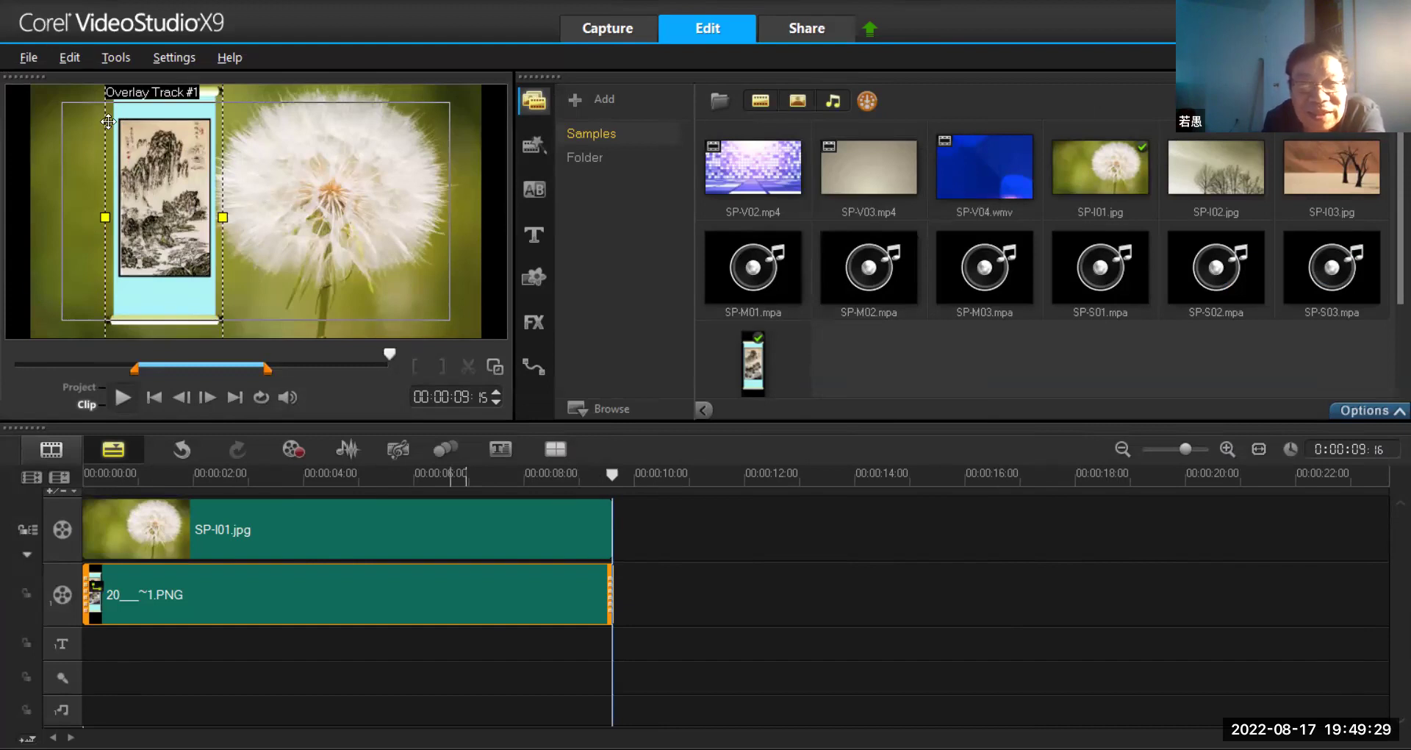
# Try Chroma Key and Mask Frame overlay options on the scroll clip in the overlay track
pyautogui.rightClick(453, 595)
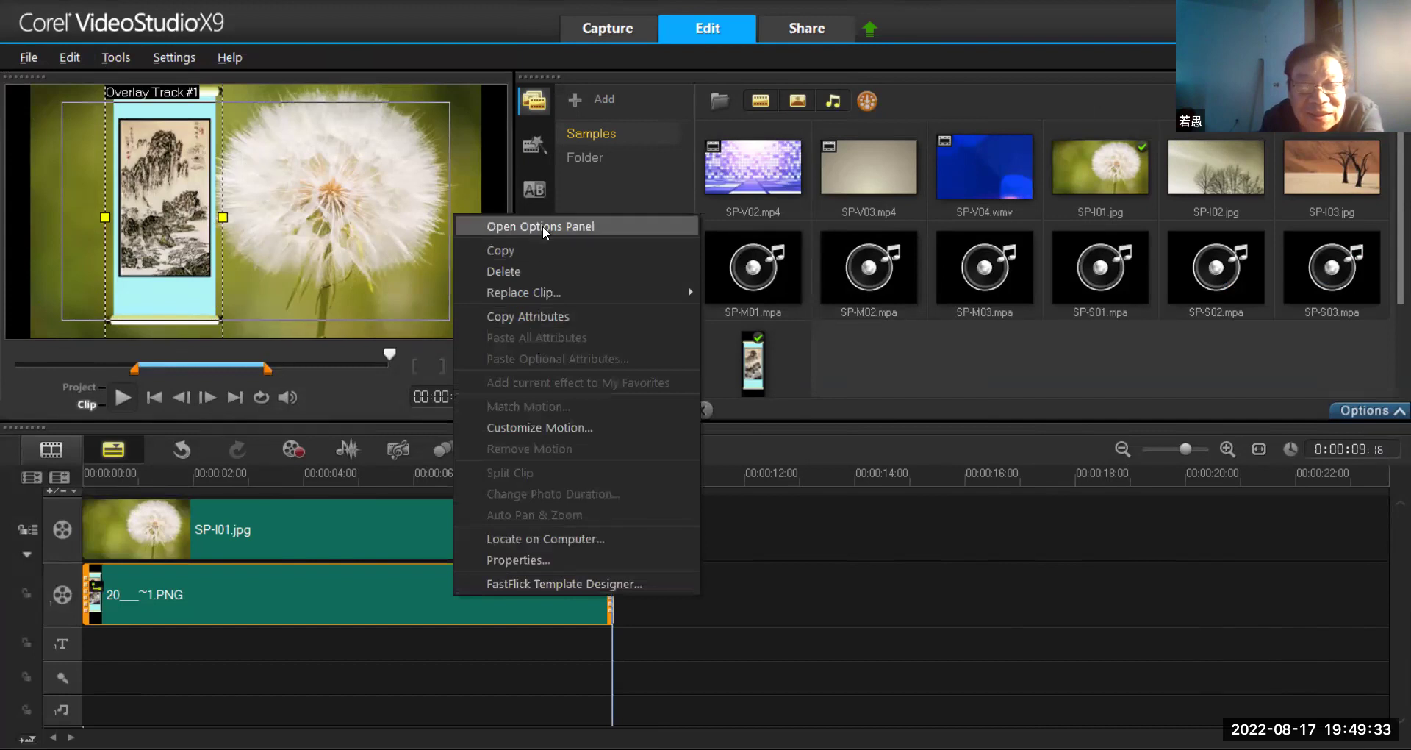
pyautogui.click(570, 228)
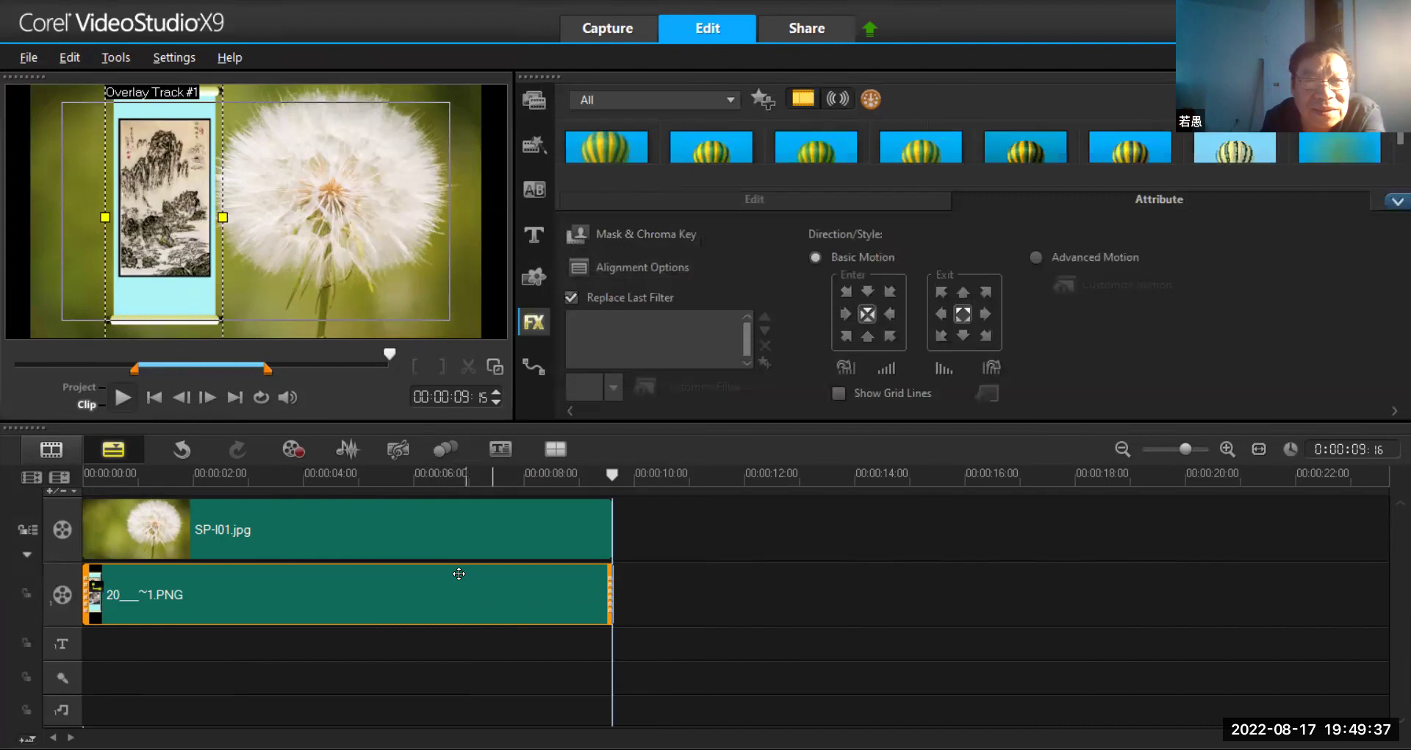
pyautogui.click(580, 233)
pyautogui.click(568, 260)
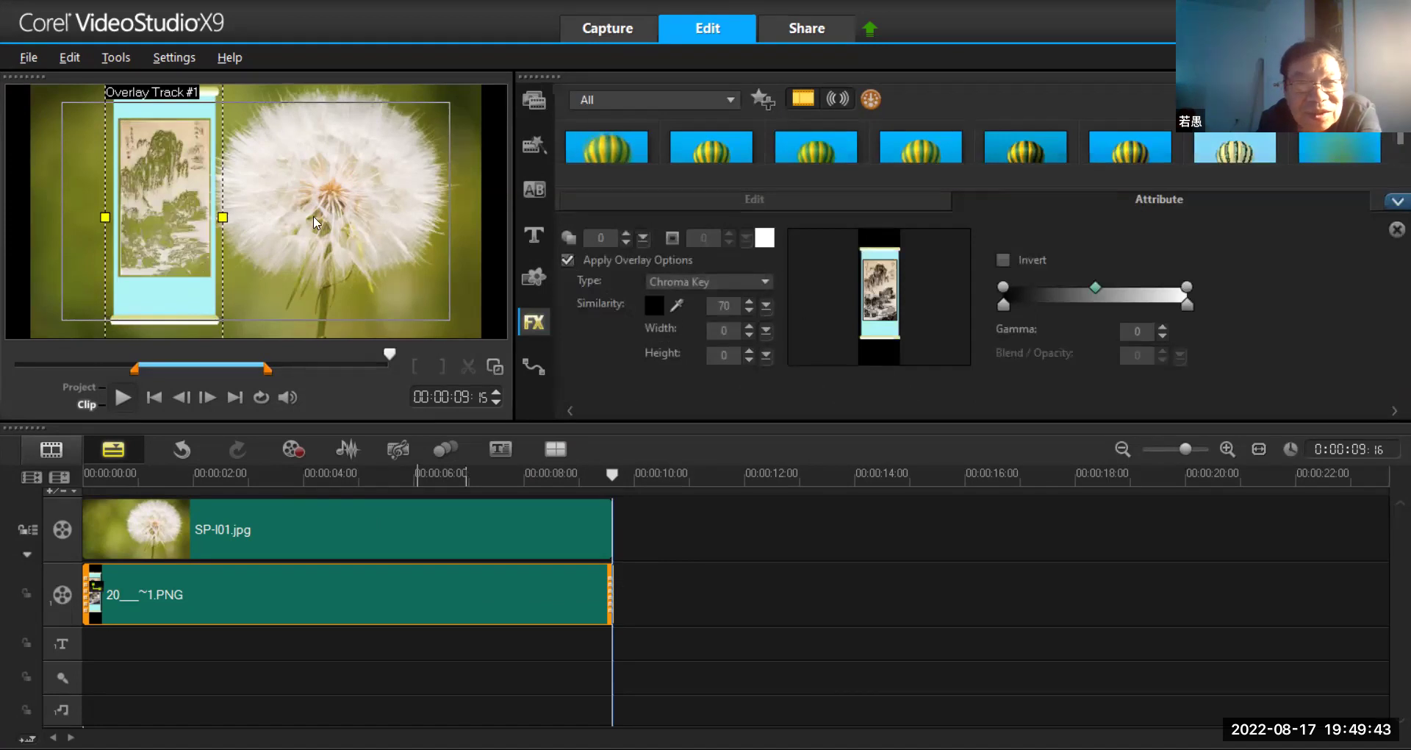
pyautogui.click(765, 283)
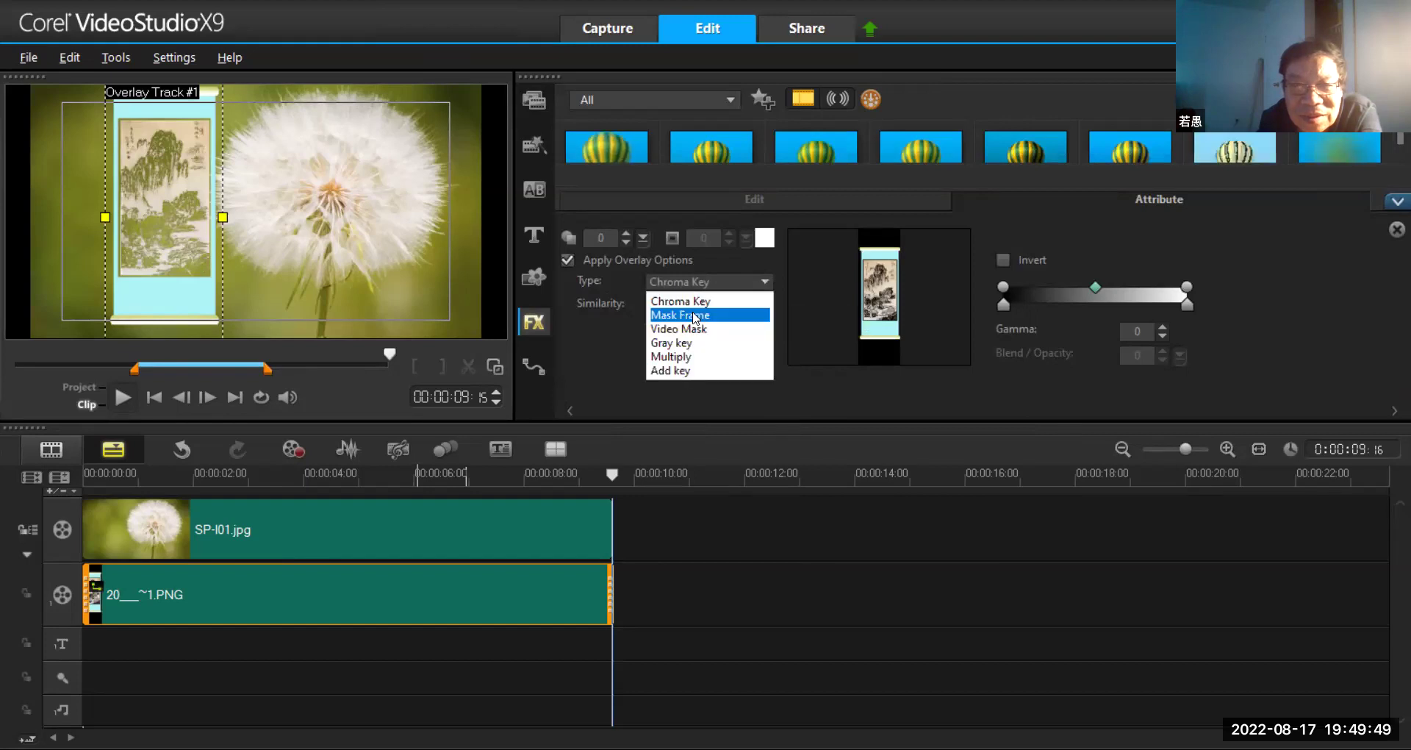
pyautogui.click(697, 316)
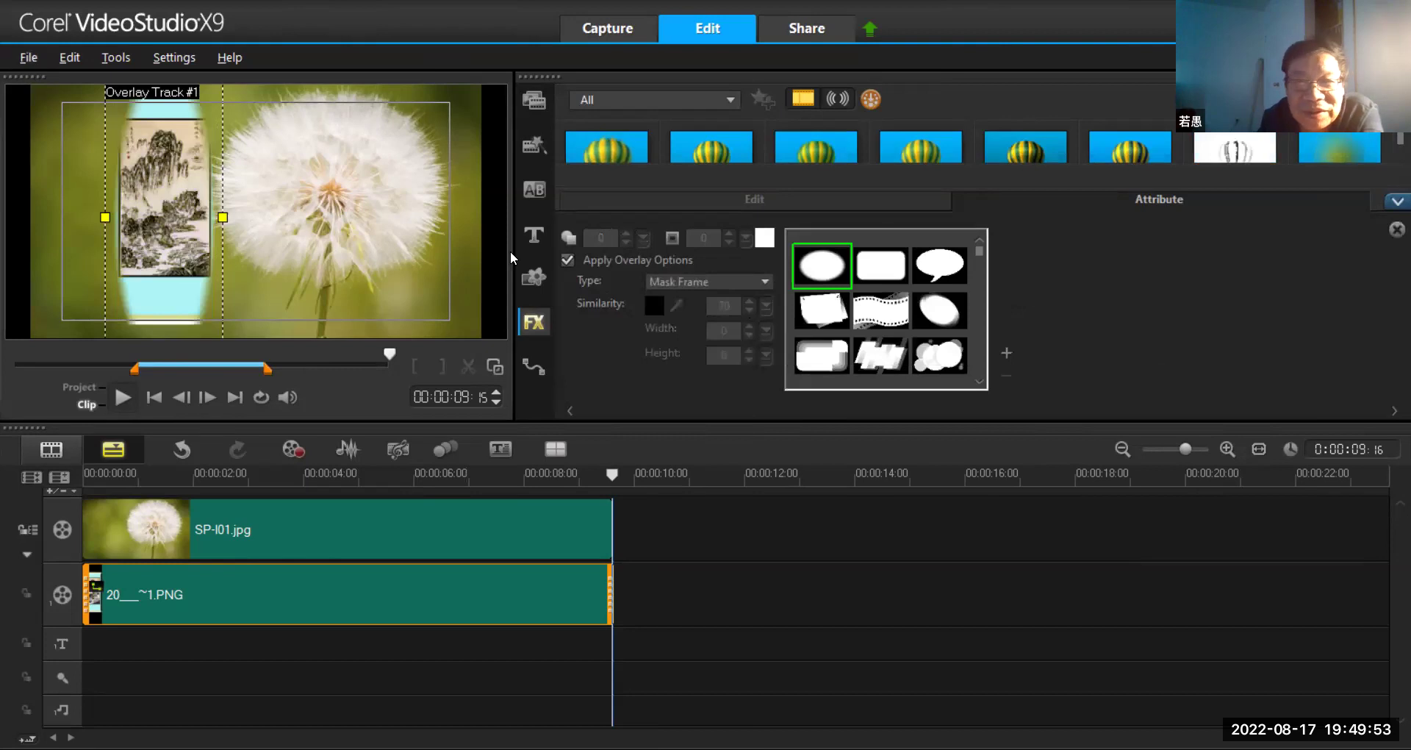
pyautogui.moveTo(981, 250); pyautogui.dragTo(844, 356)
pyautogui.click(842, 355)
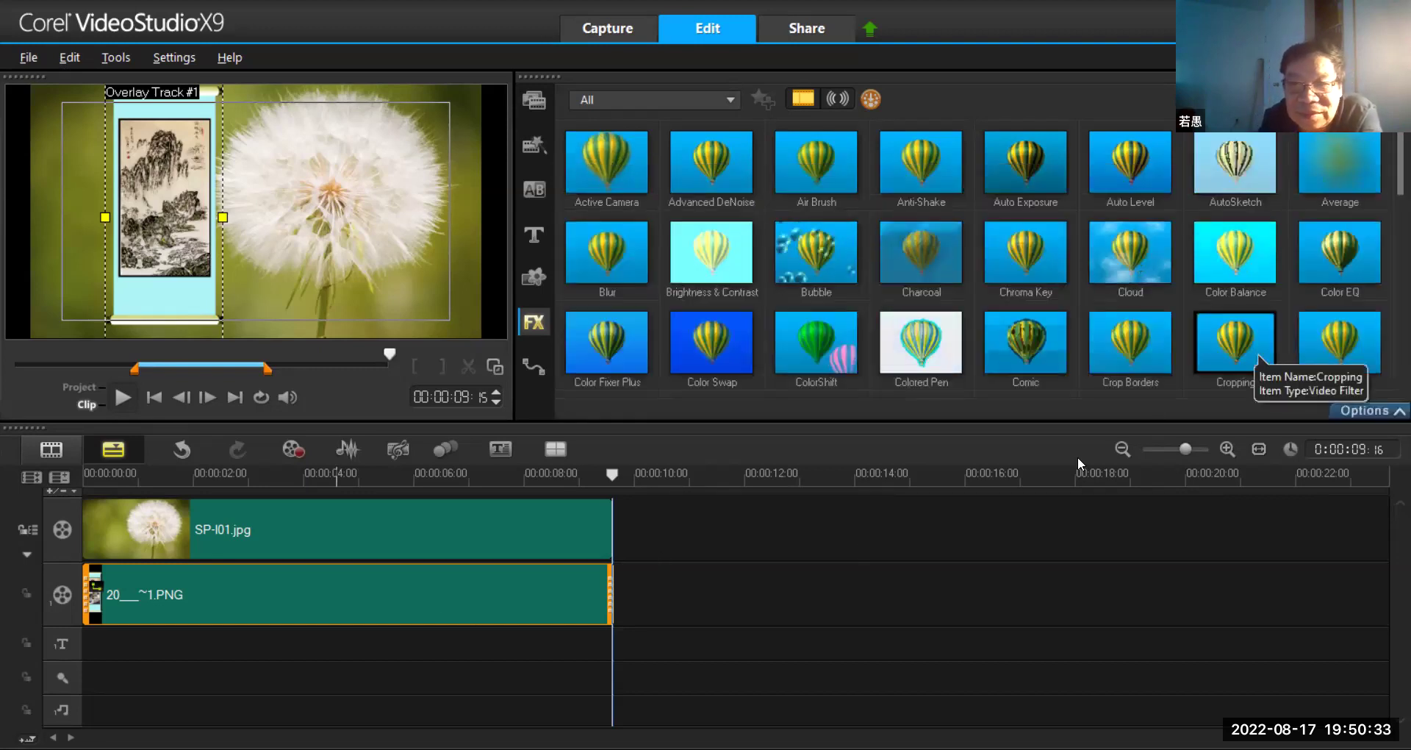
pyautogui.click(656, 384)
pyautogui.click(425, 598)
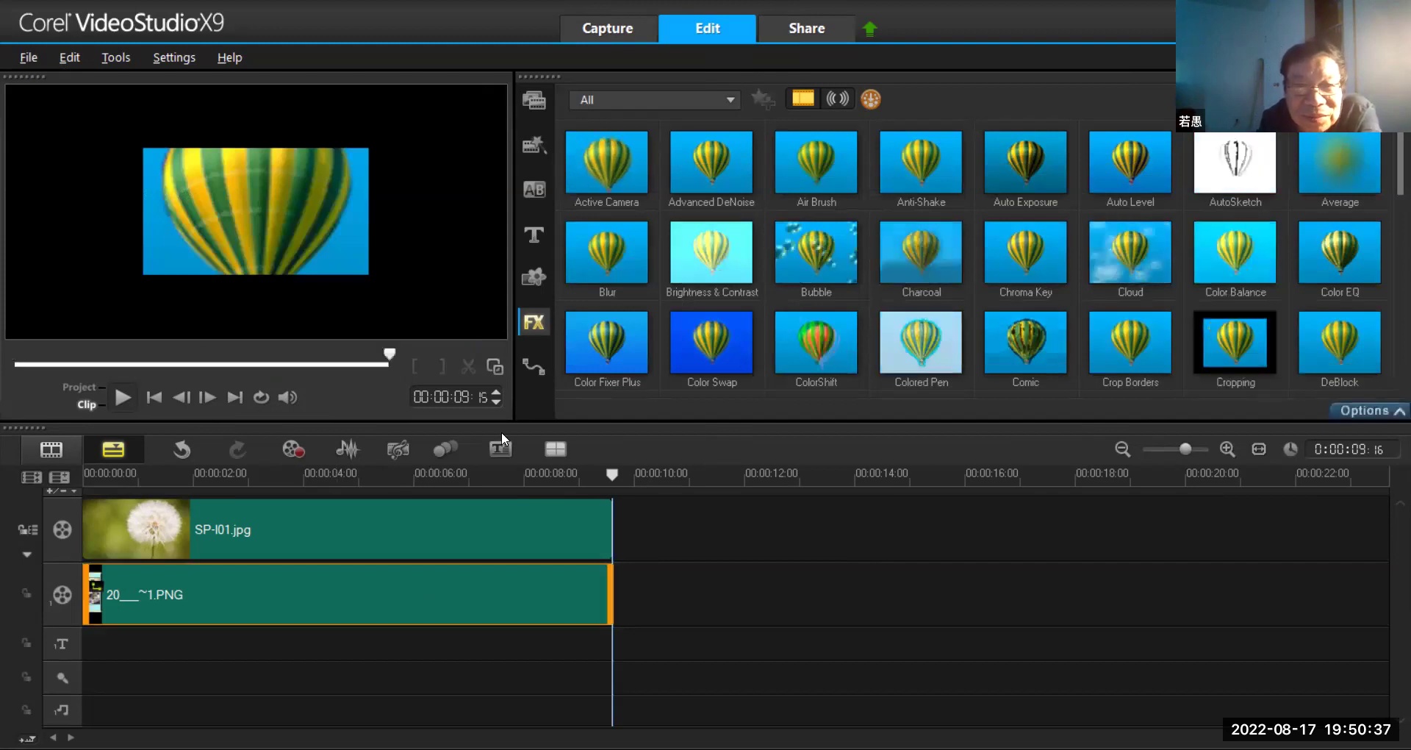
# Apply the Cropping filter to the scroll clip in the overlay track and open the clip's options
pyautogui.rightClick(432, 598)
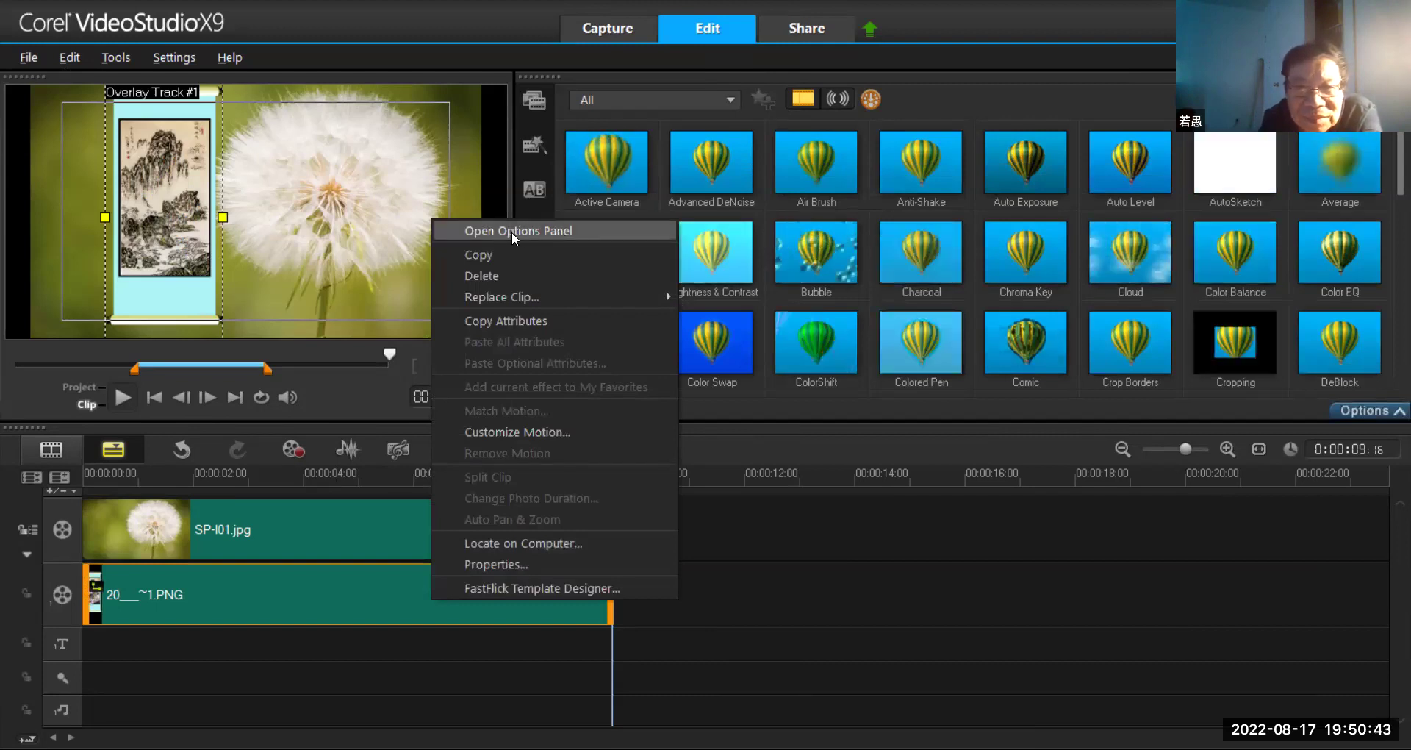
pyautogui.press('Return')
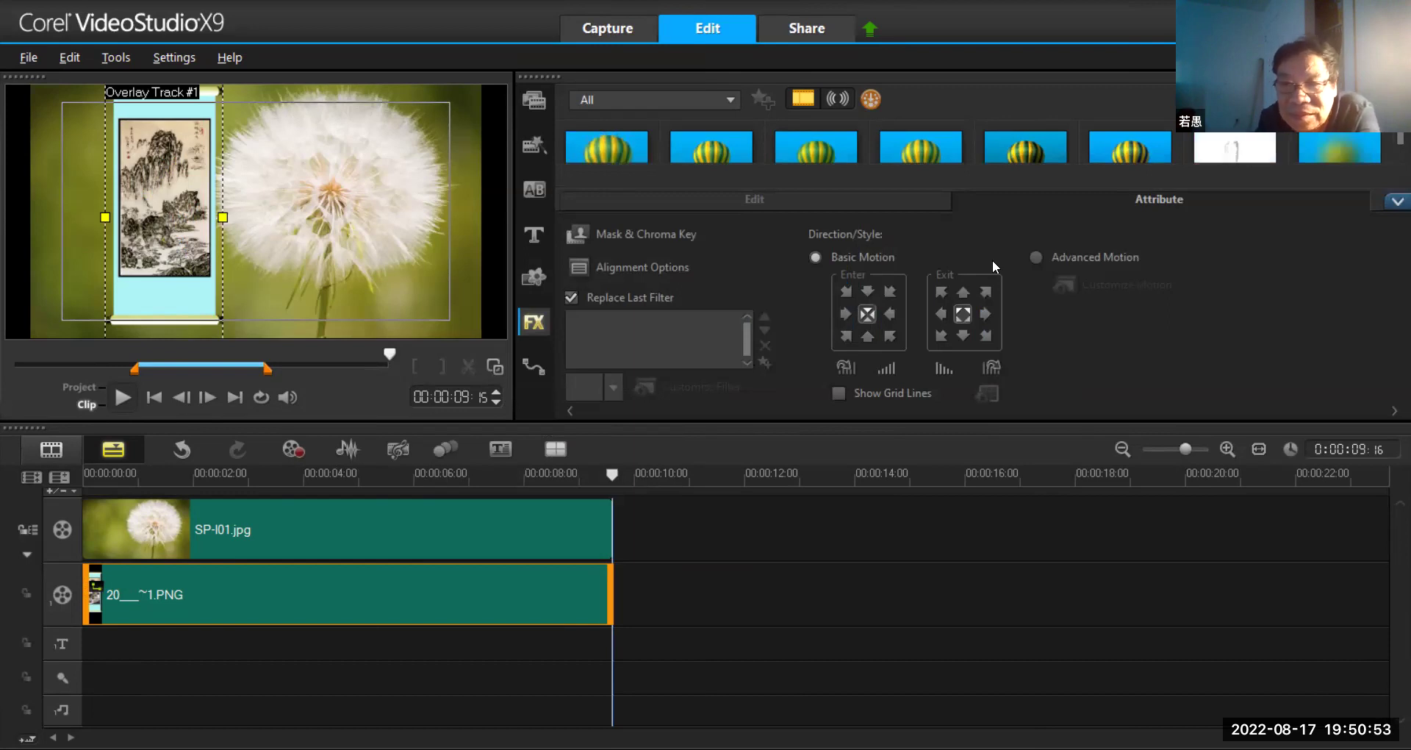
pyautogui.click(403, 581)
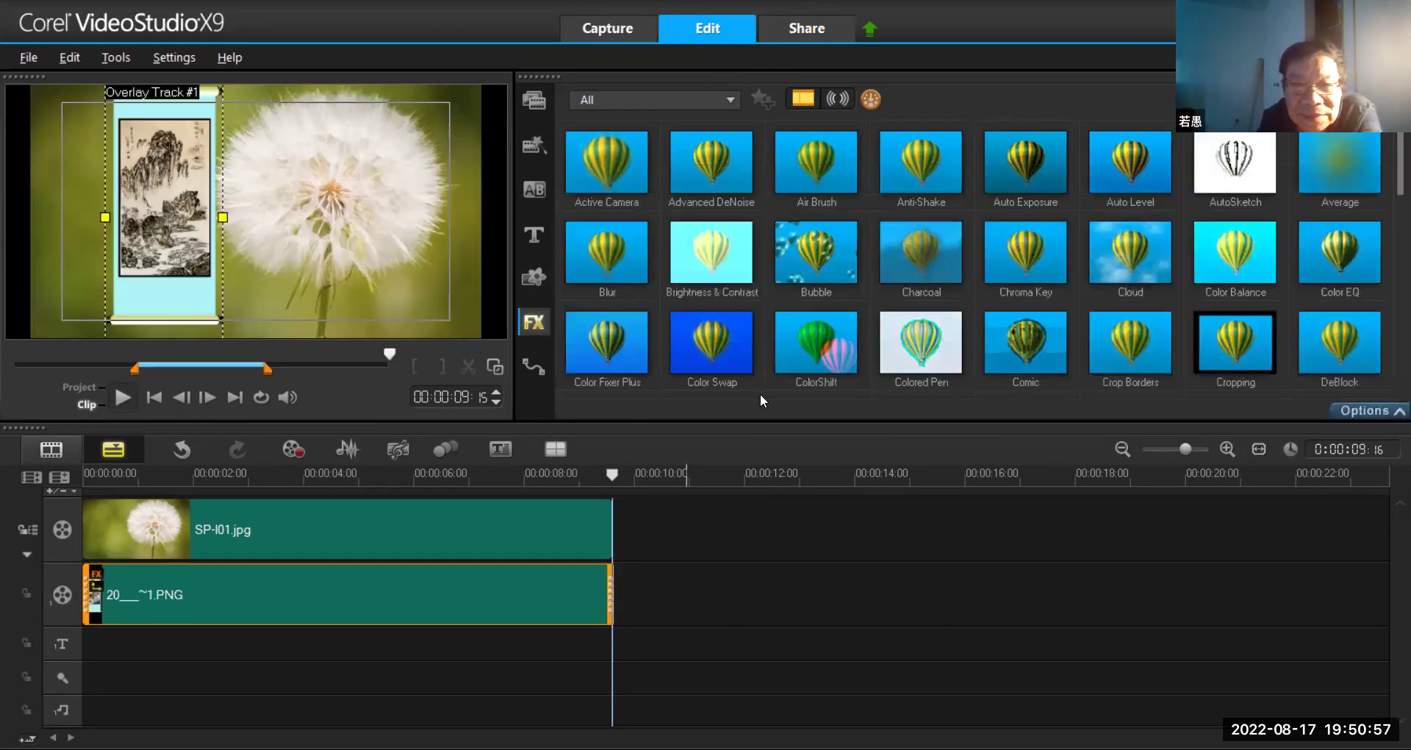
pyautogui.rightClick(471, 590)
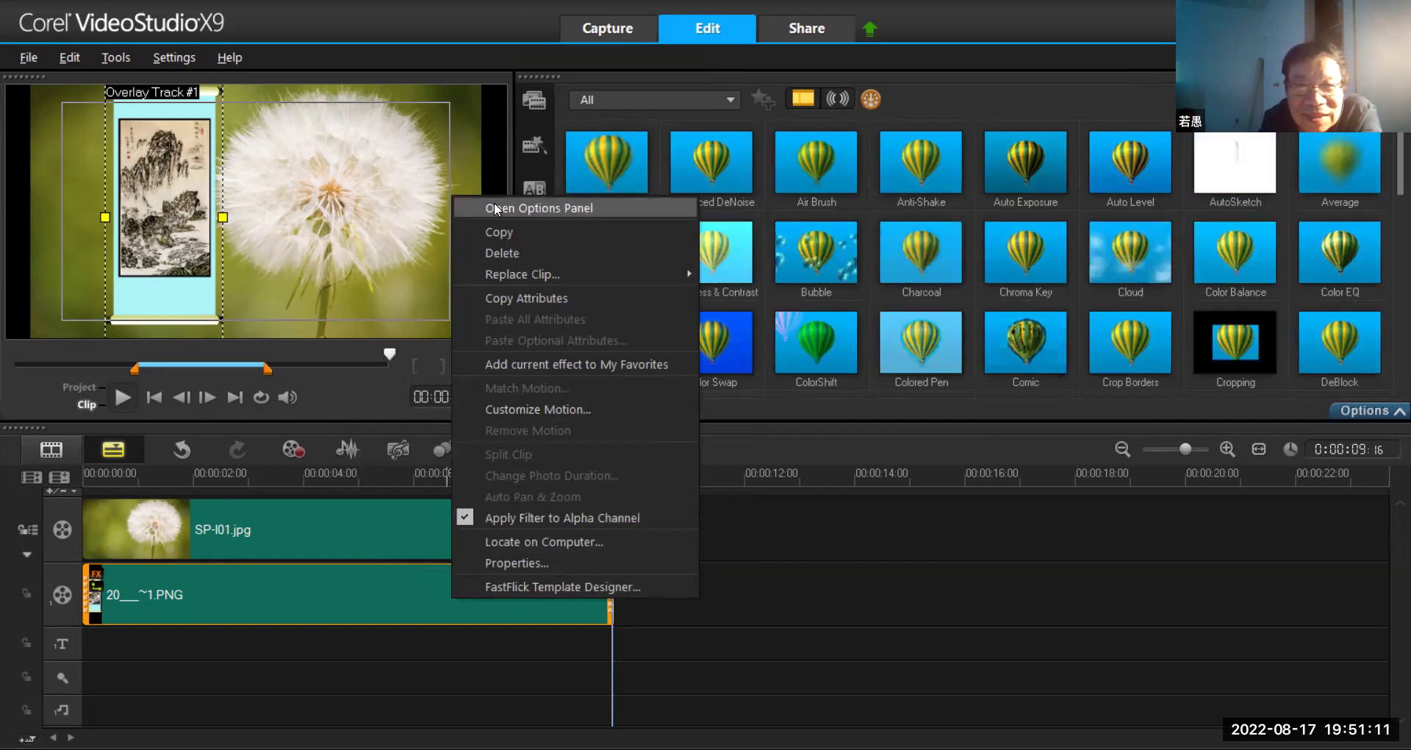
pyautogui.press('Return')
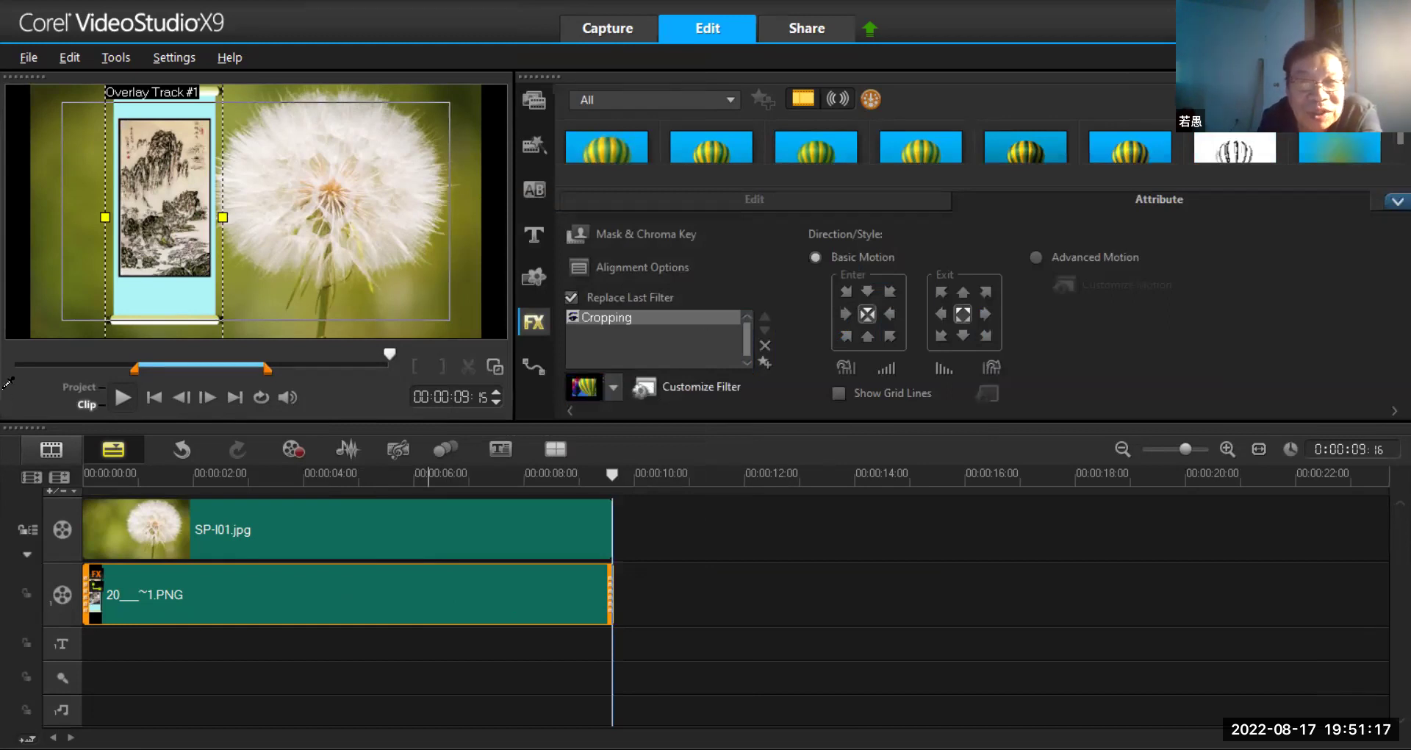
# Customize the Cropping filter's first keyframe: move the crop centre to the scroll's upper roller, with width 100% and height 0%
pyautogui.click(687, 386)
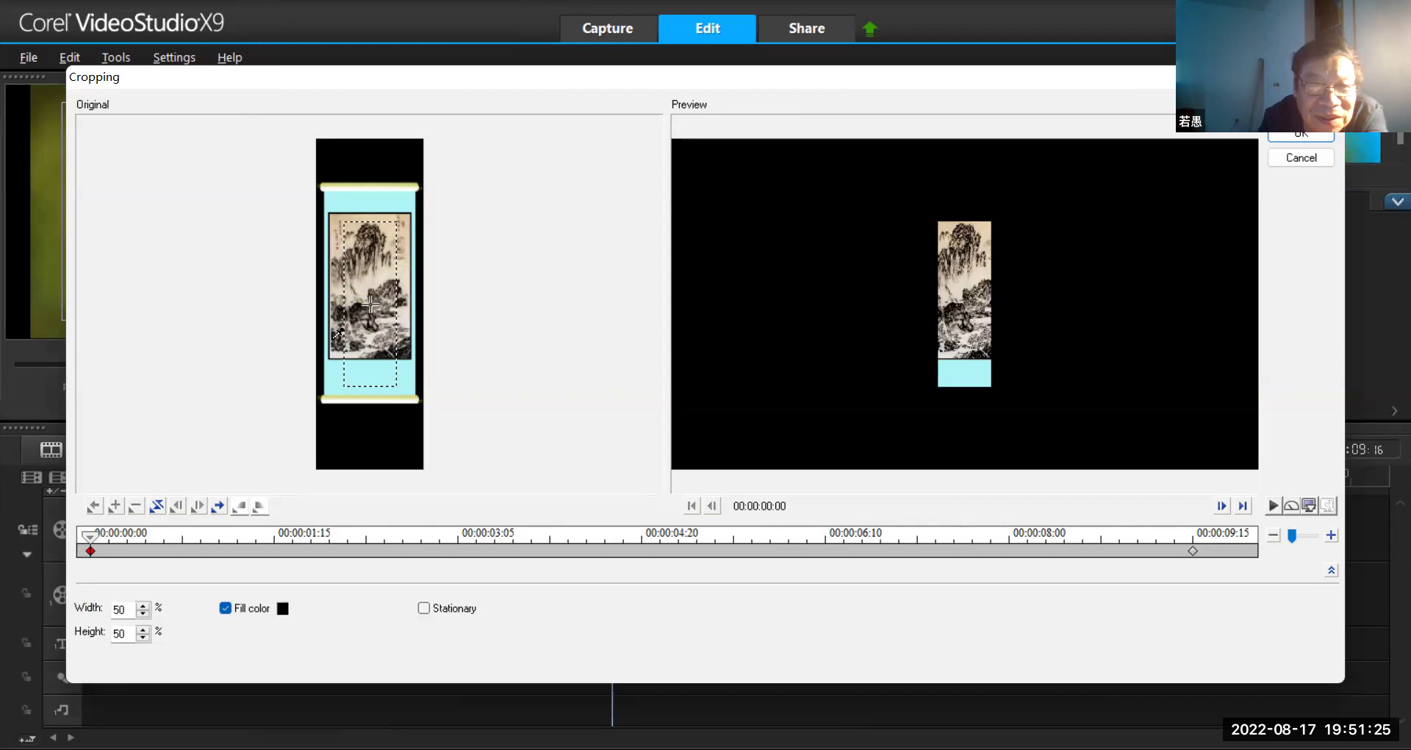
pyautogui.moveTo(371, 303); pyautogui.dragTo(367, 185)
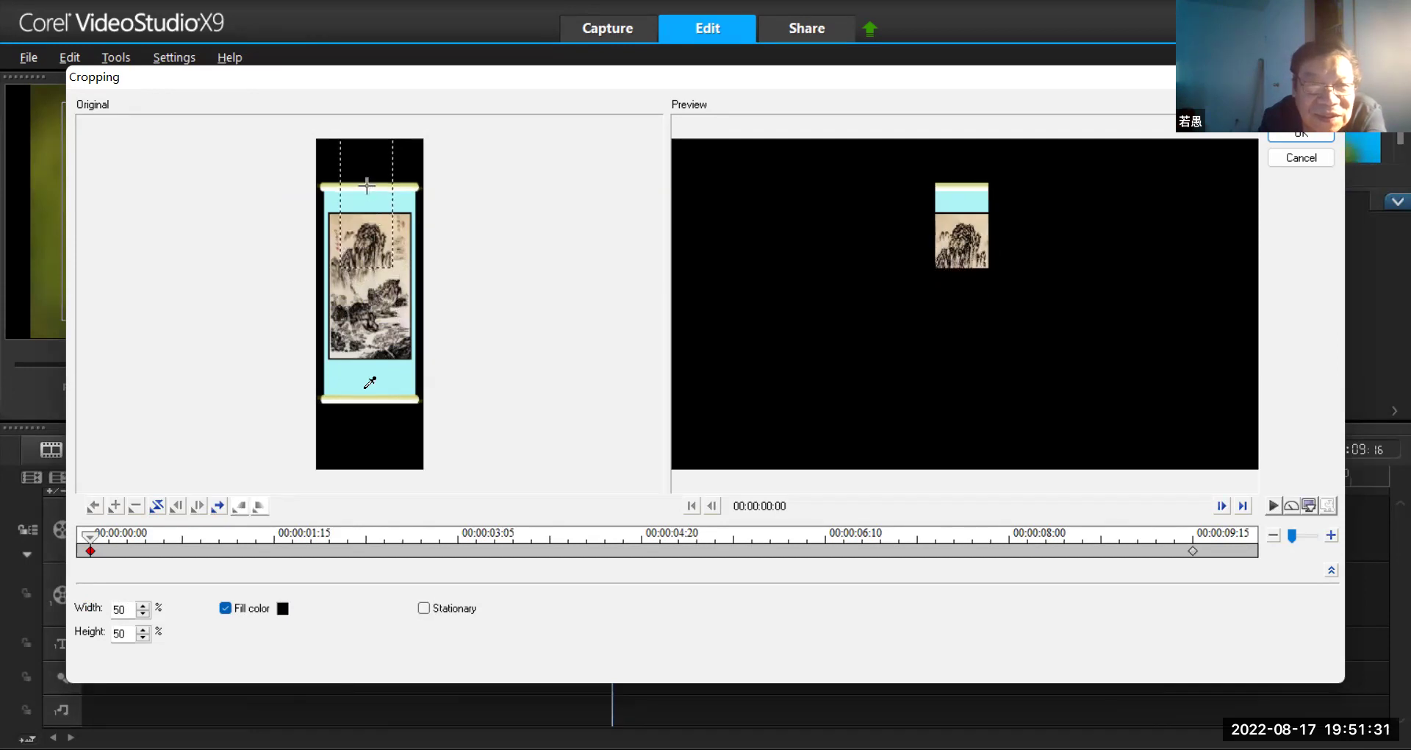
pyautogui.click(128, 609)
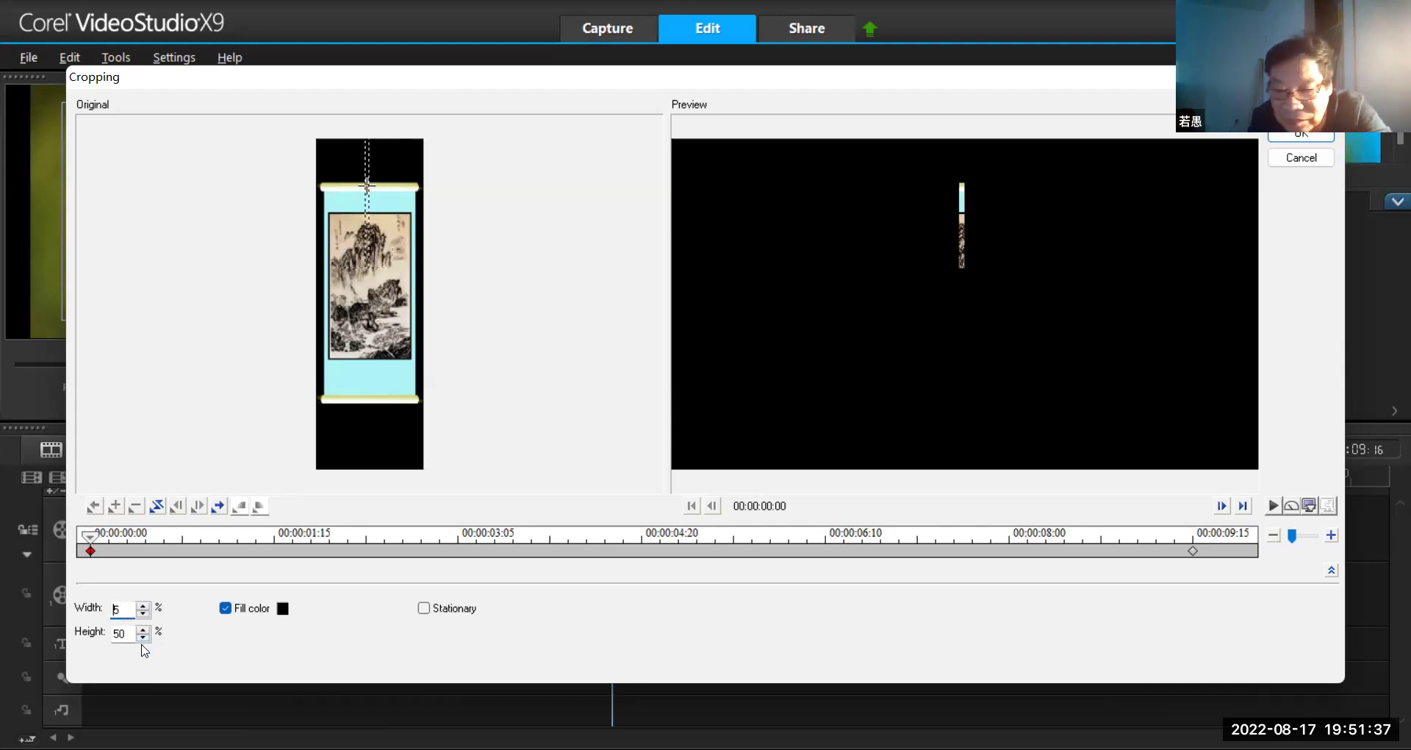
pyautogui.write('1')
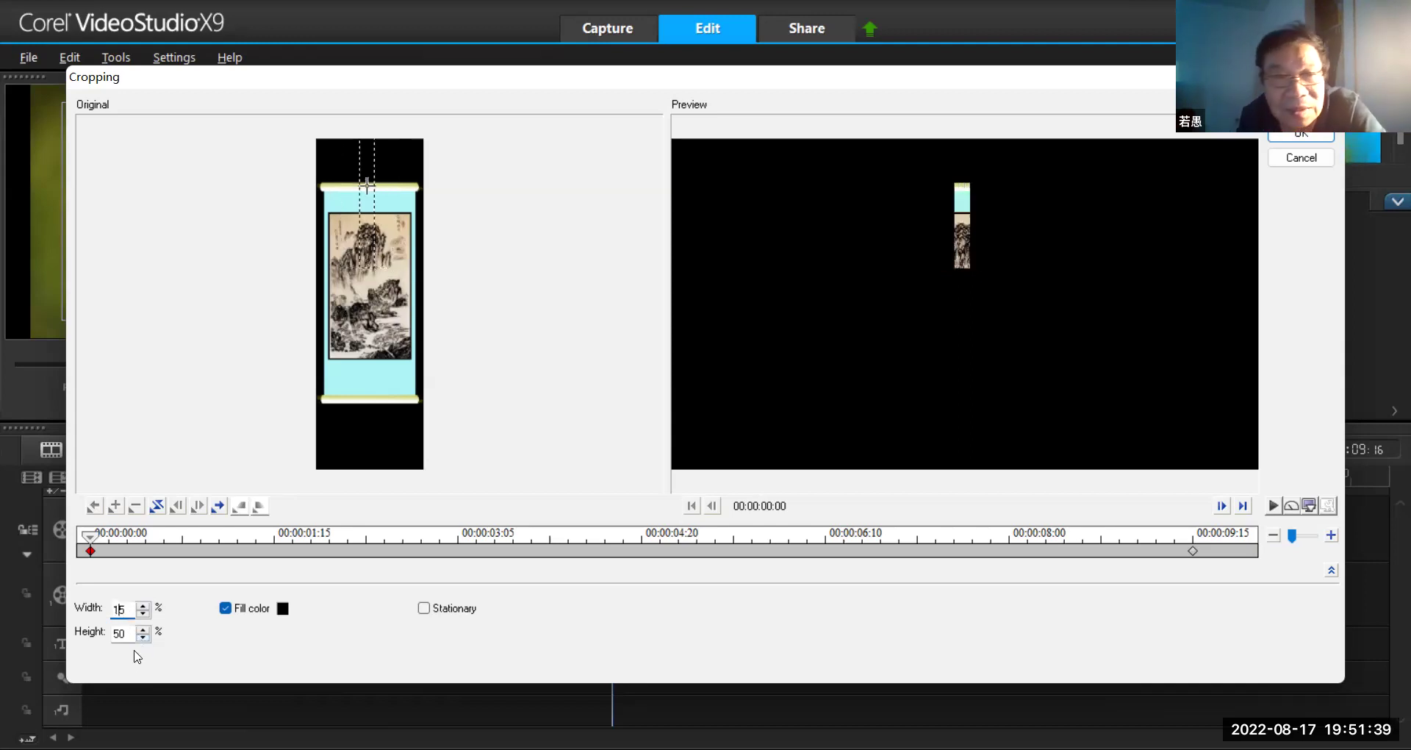
pyautogui.write('0')
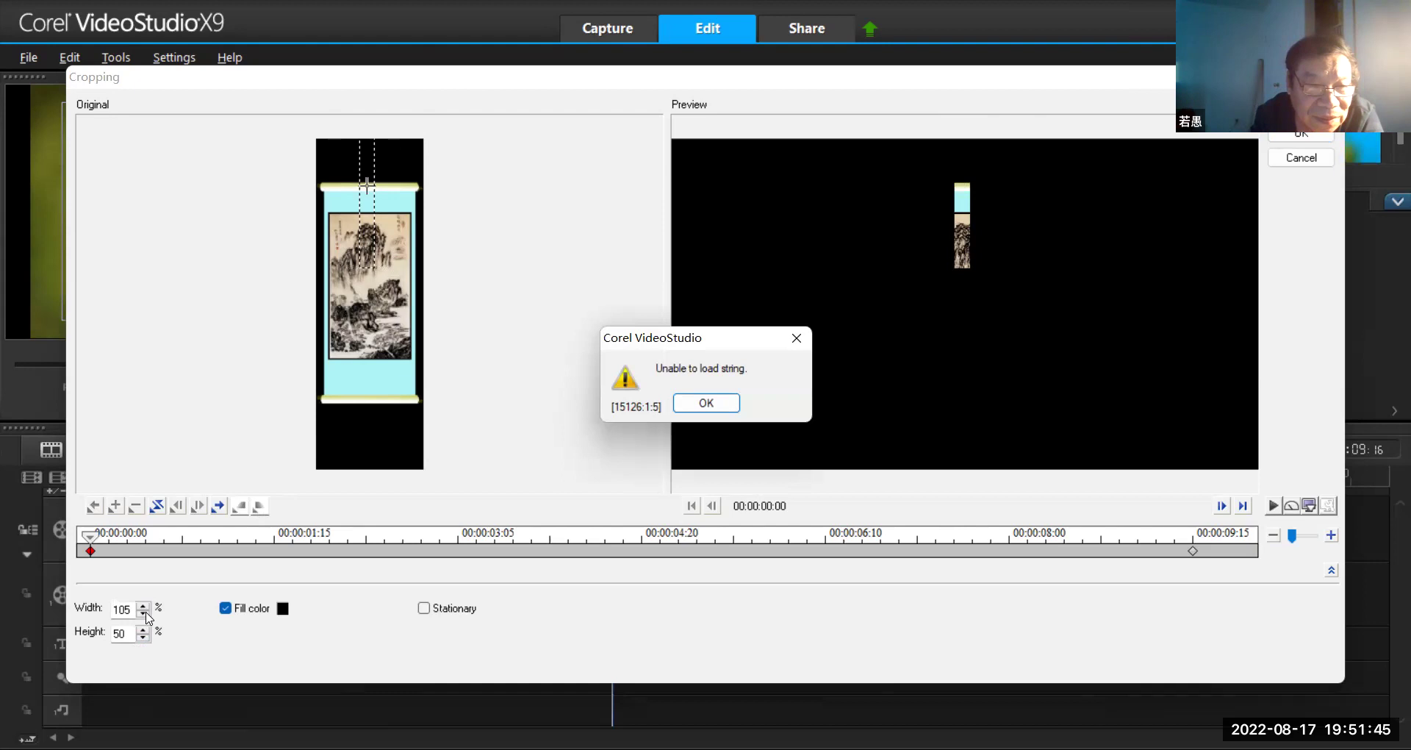
pyautogui.click(707, 408)
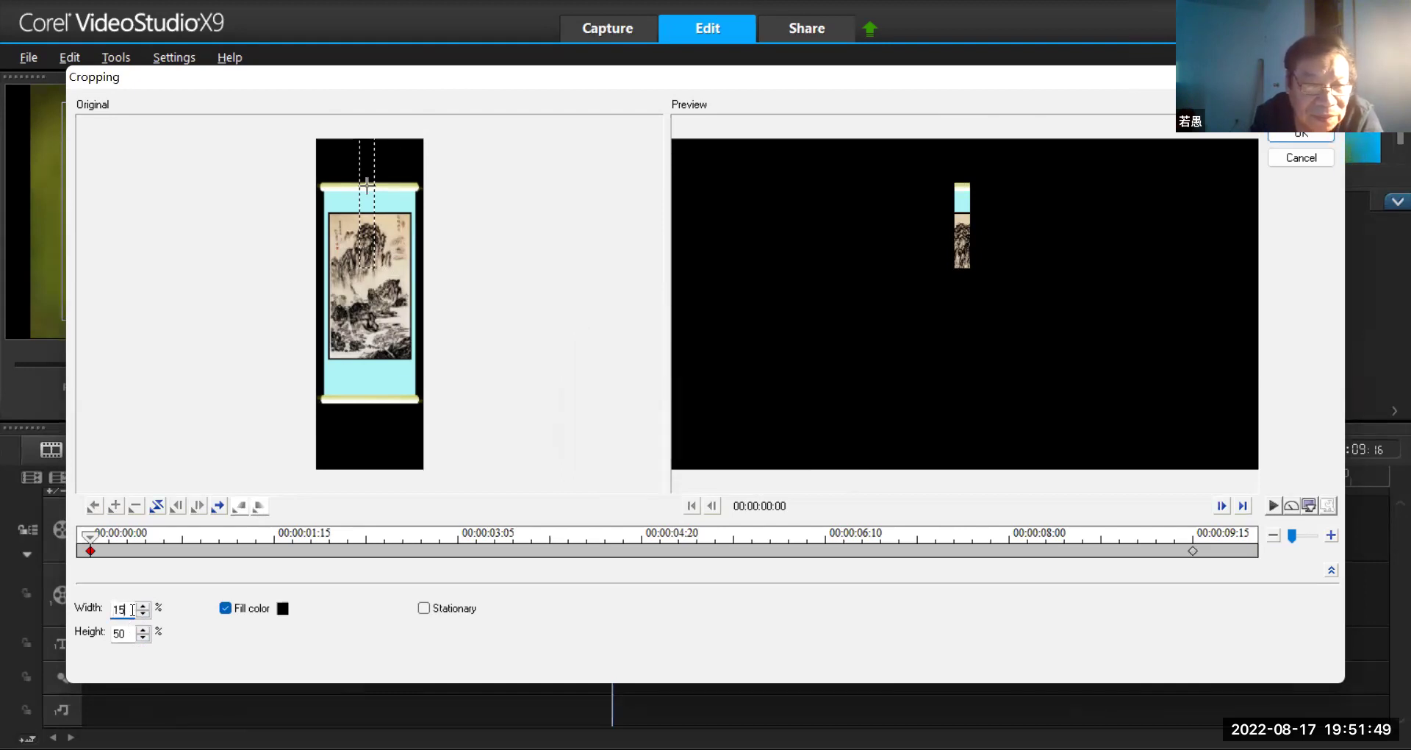
pyautogui.press('BackSpace')
pyautogui.write('0')
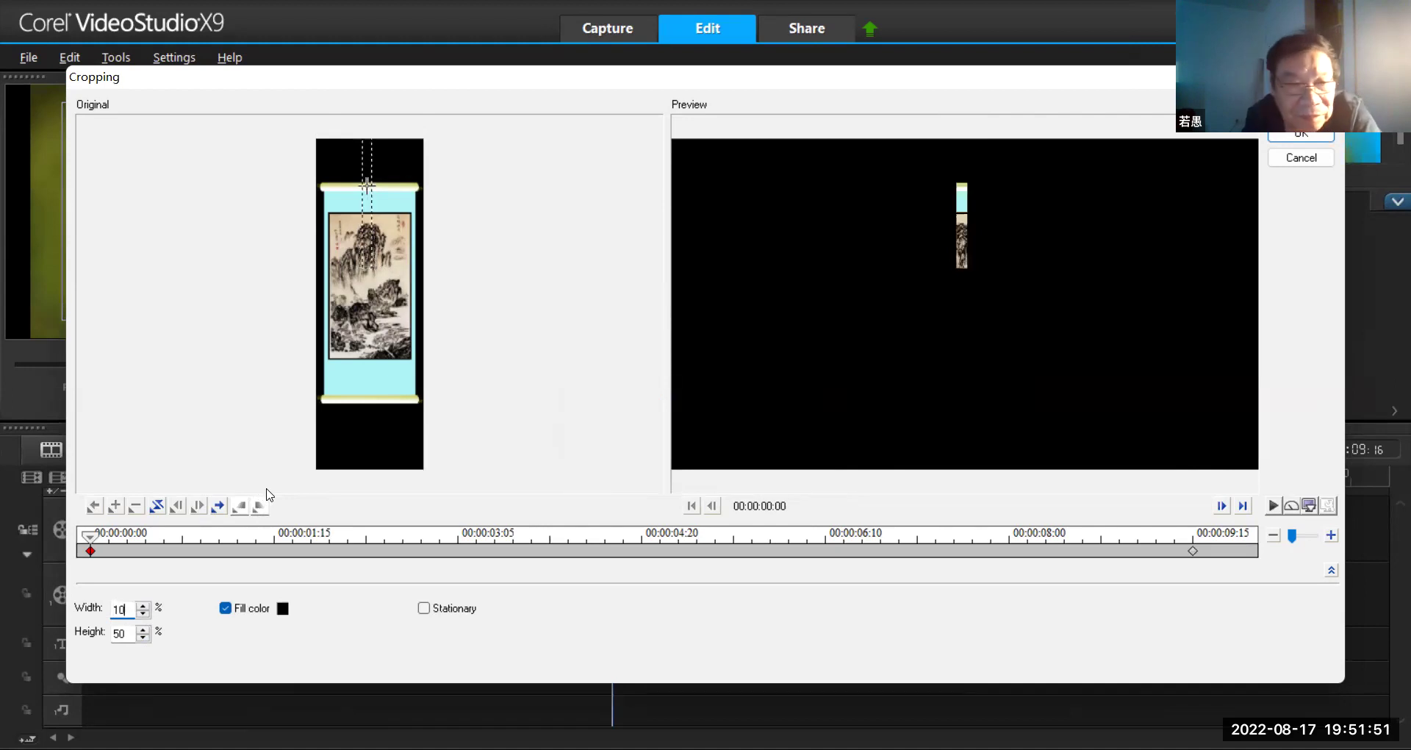
pyautogui.write('0')
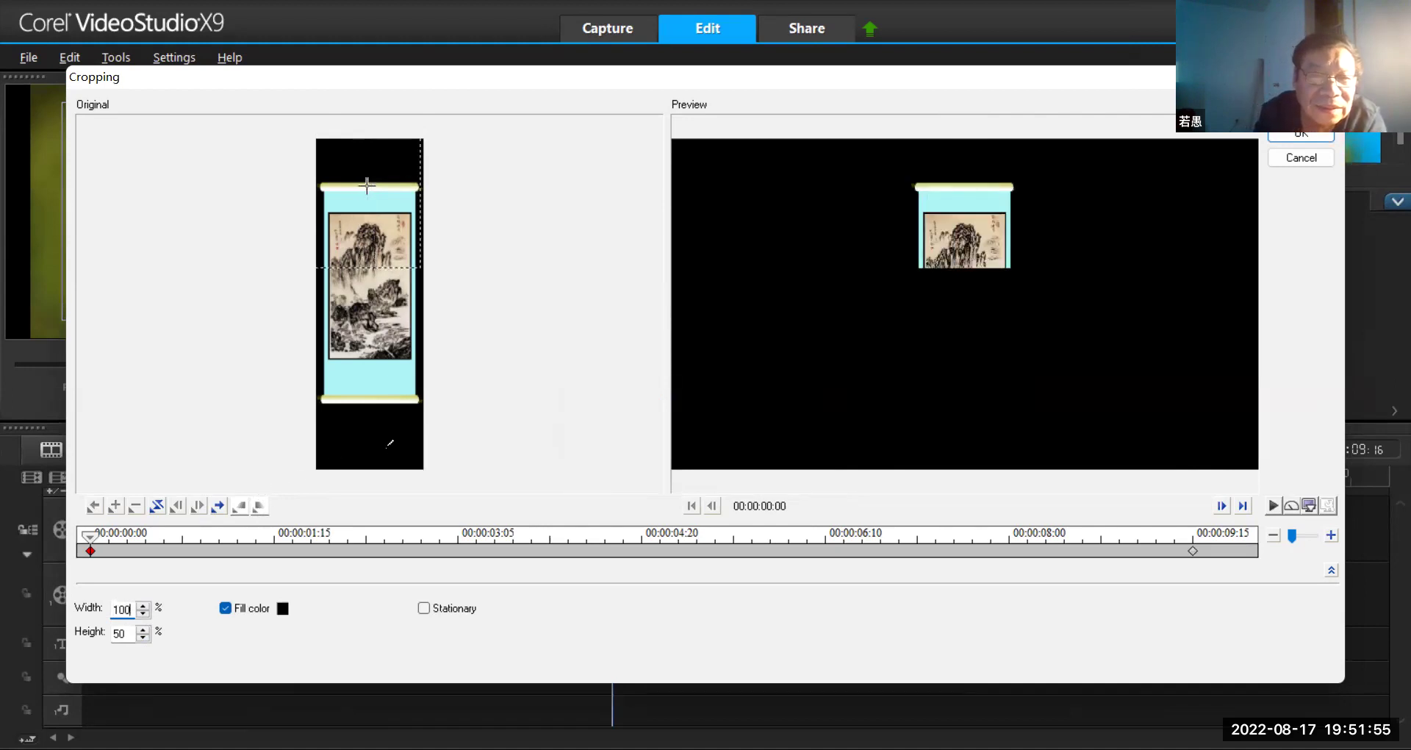
pyautogui.click(119, 632)
pyautogui.press('BackSpace')
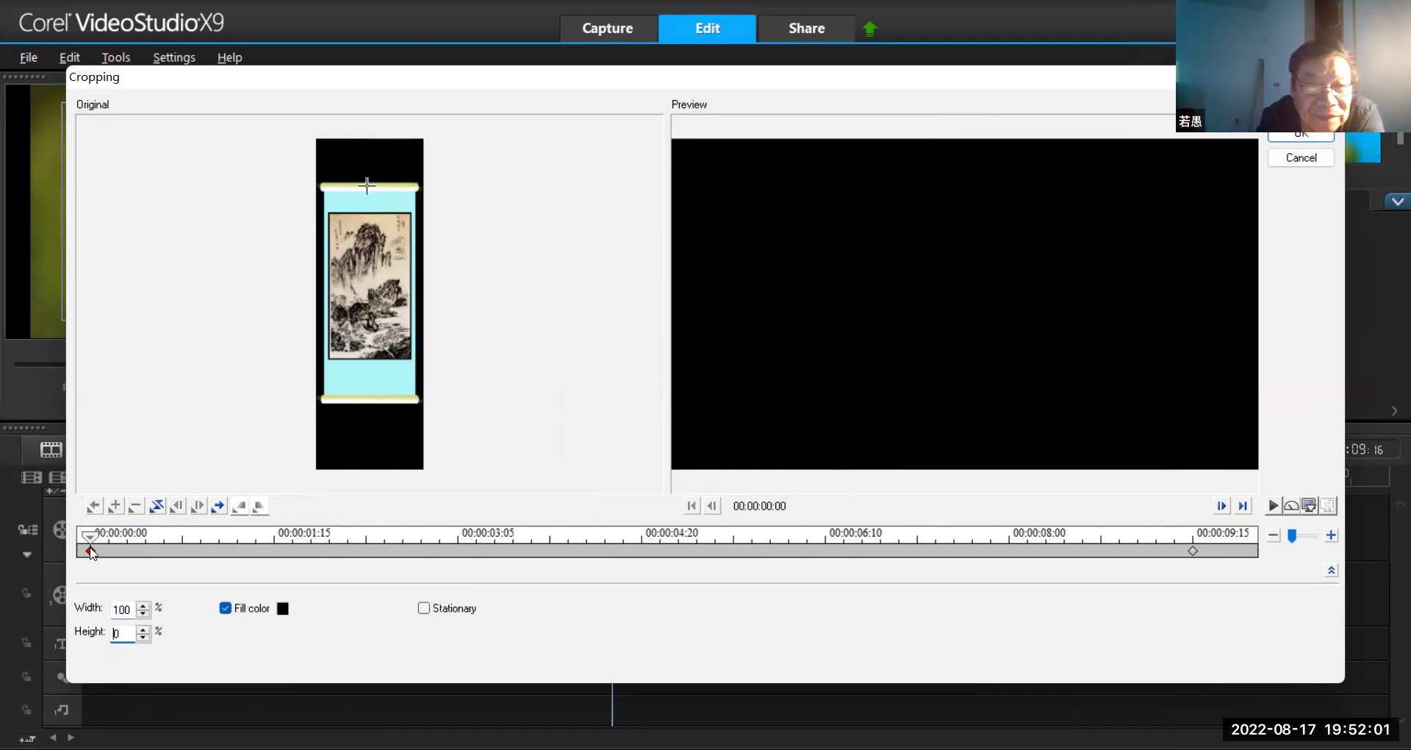
# Preview the cropping animation, reverse its keyframes so the scroll starts open and ends closed, and apply the filter settings
pyautogui.moveTo(91, 544); pyautogui.dragTo(468, 675)
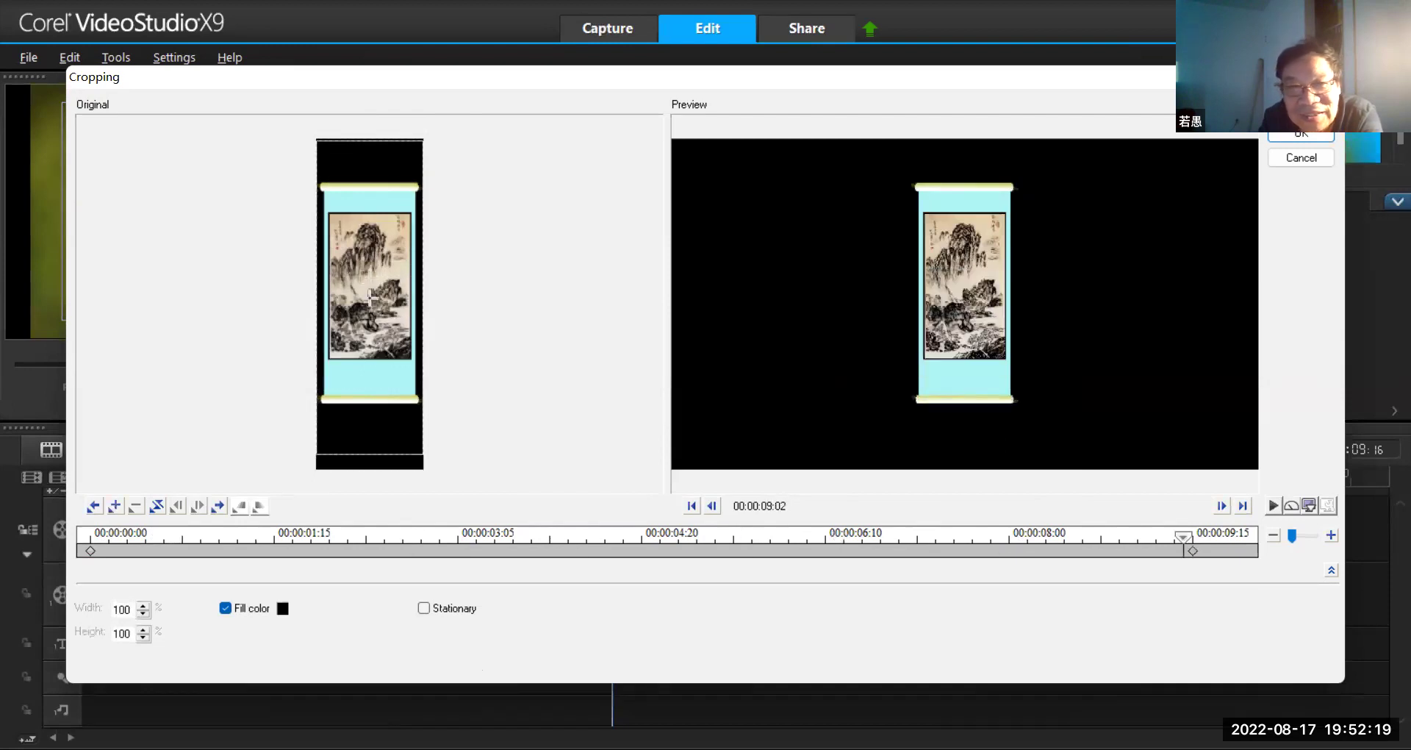
pyautogui.press('space')
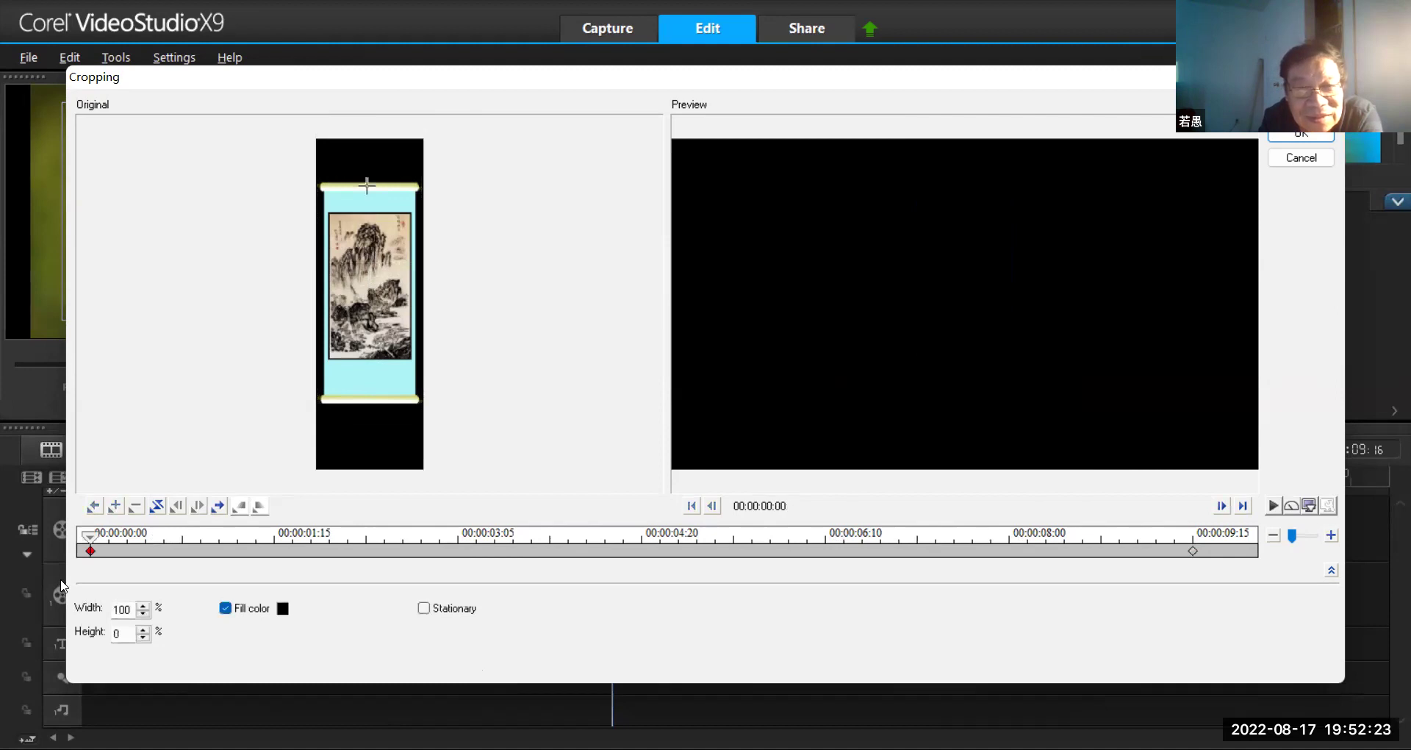
pyautogui.press('space')
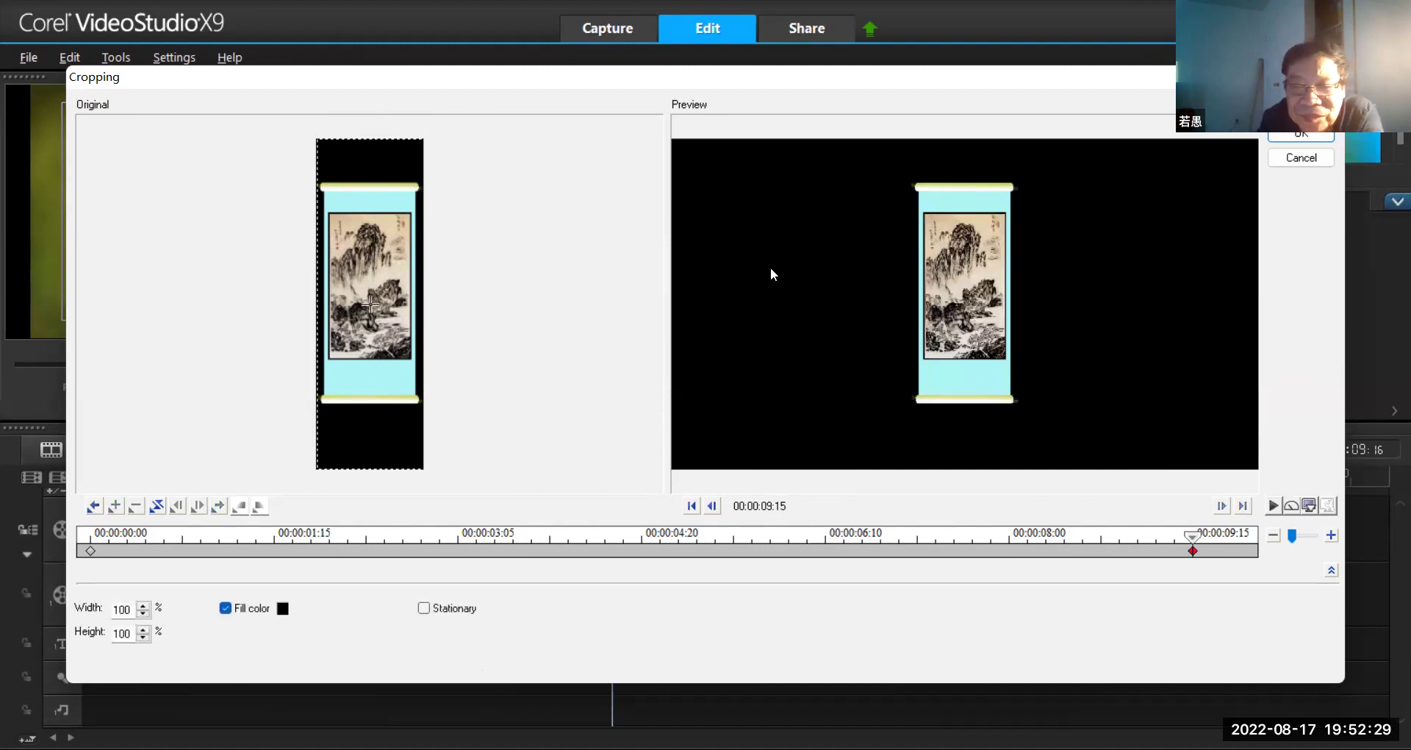
pyautogui.click(157, 506)
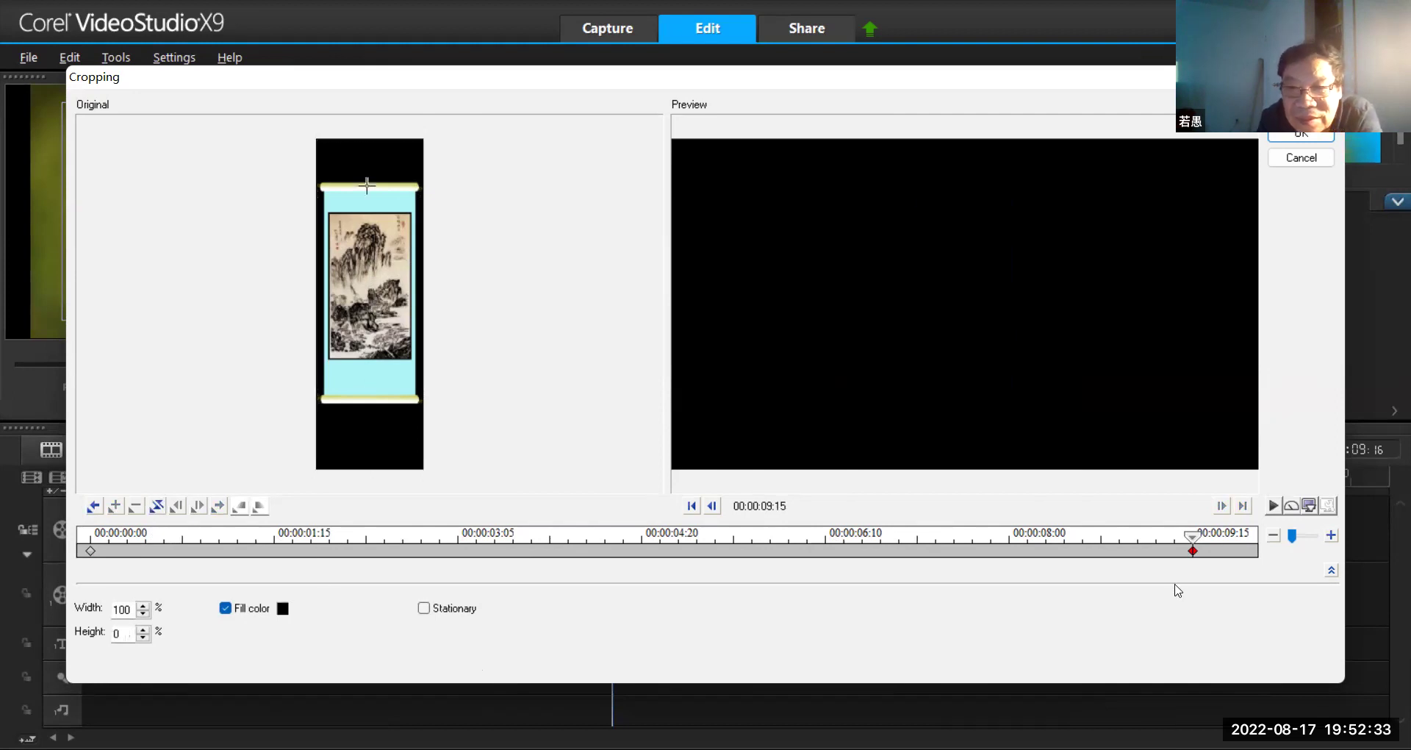
pyautogui.click(233, 541)
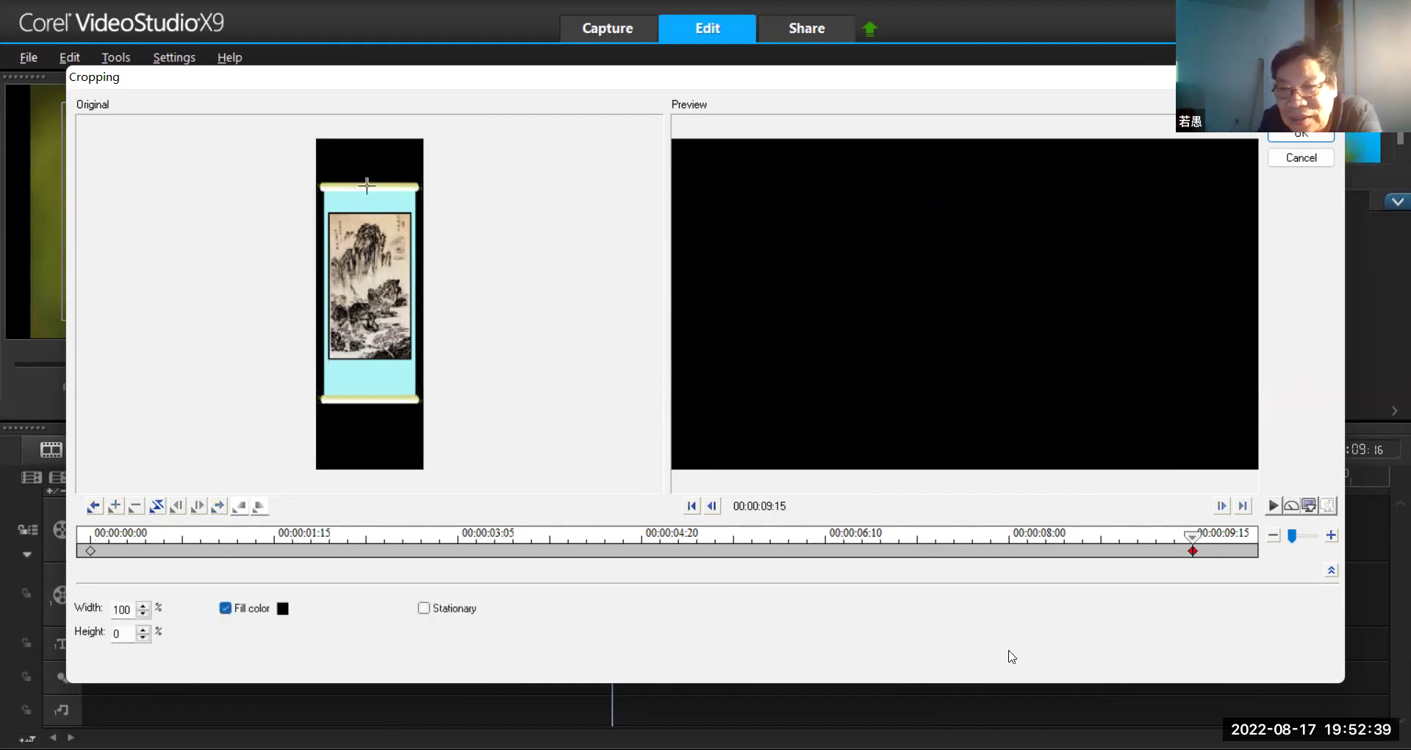
pyautogui.click(1312, 136)
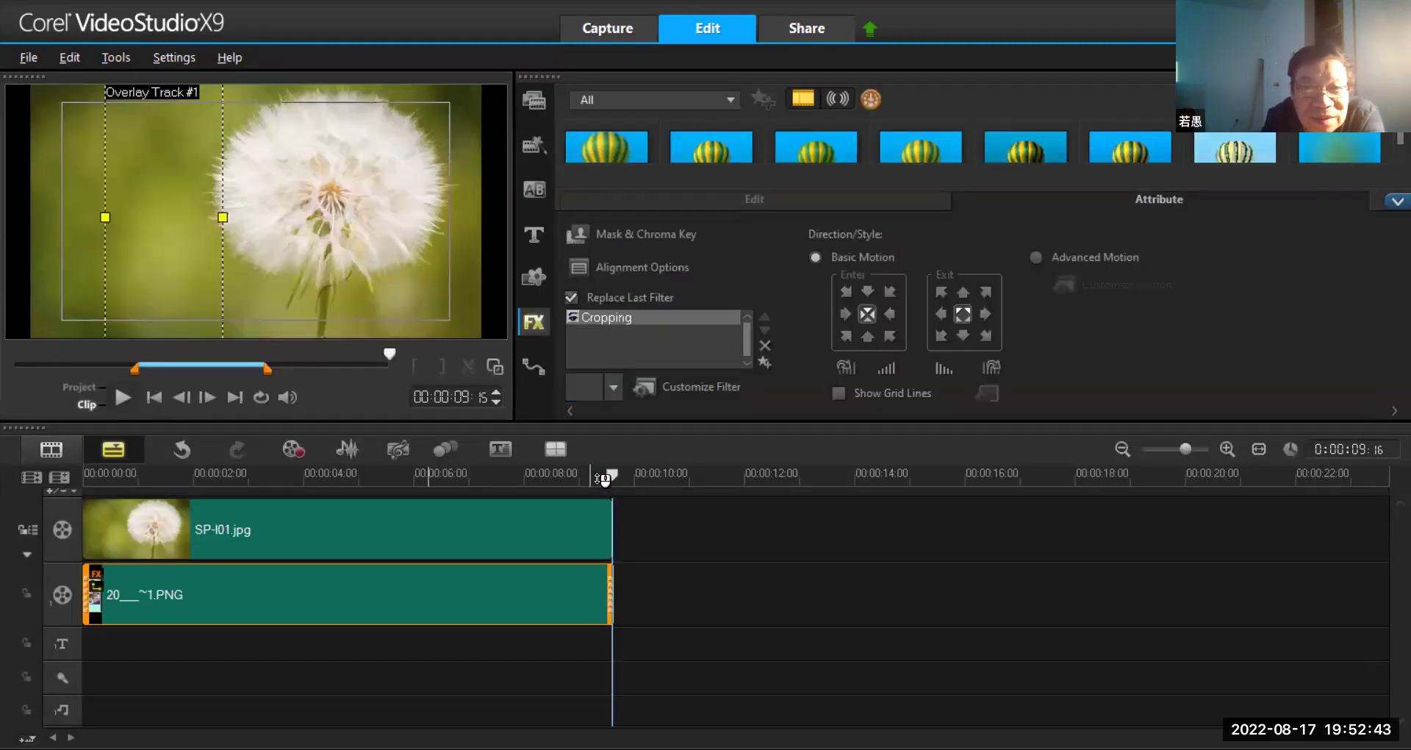
# Scrub back and forth through the whole project to check the scroll's cropping animation over the dandelion picture
pyautogui.click(621, 514)
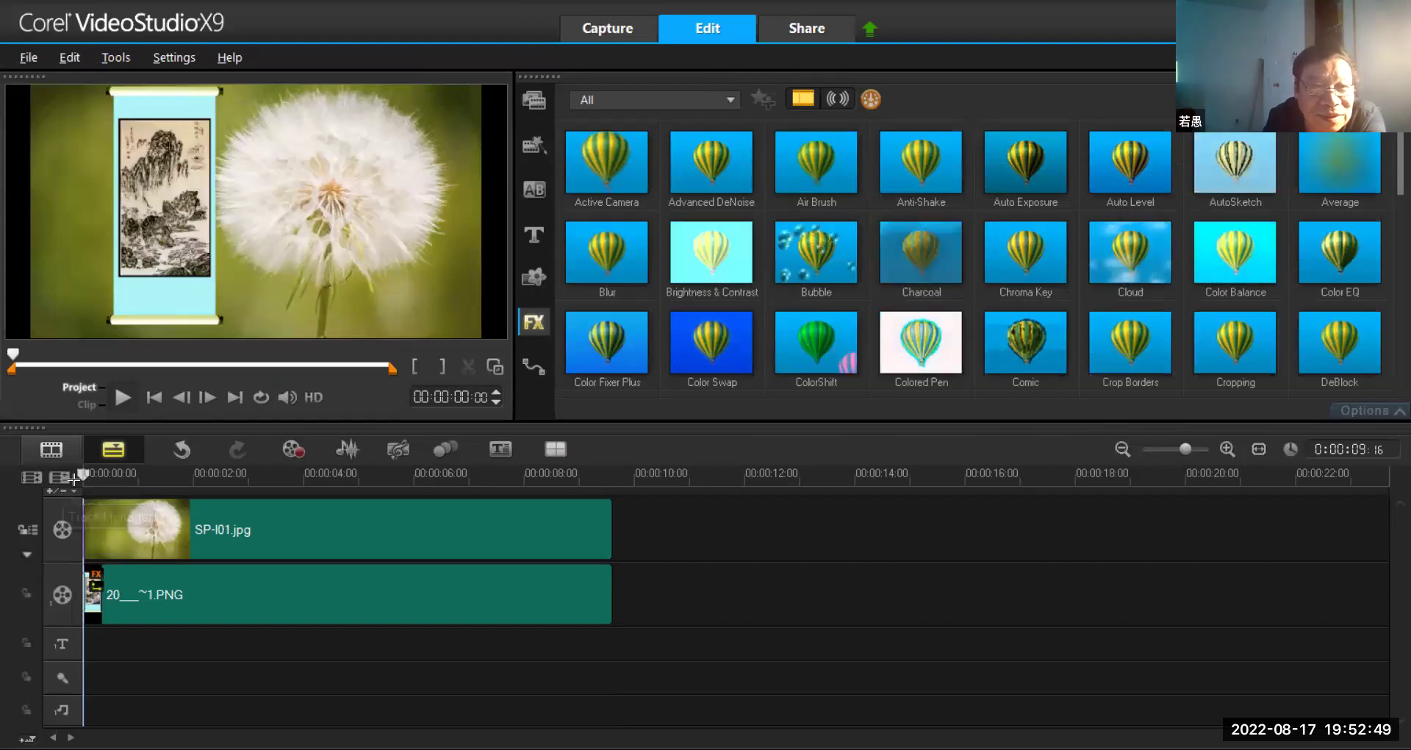
pyautogui.click(120, 488)
pyautogui.click(190, 512)
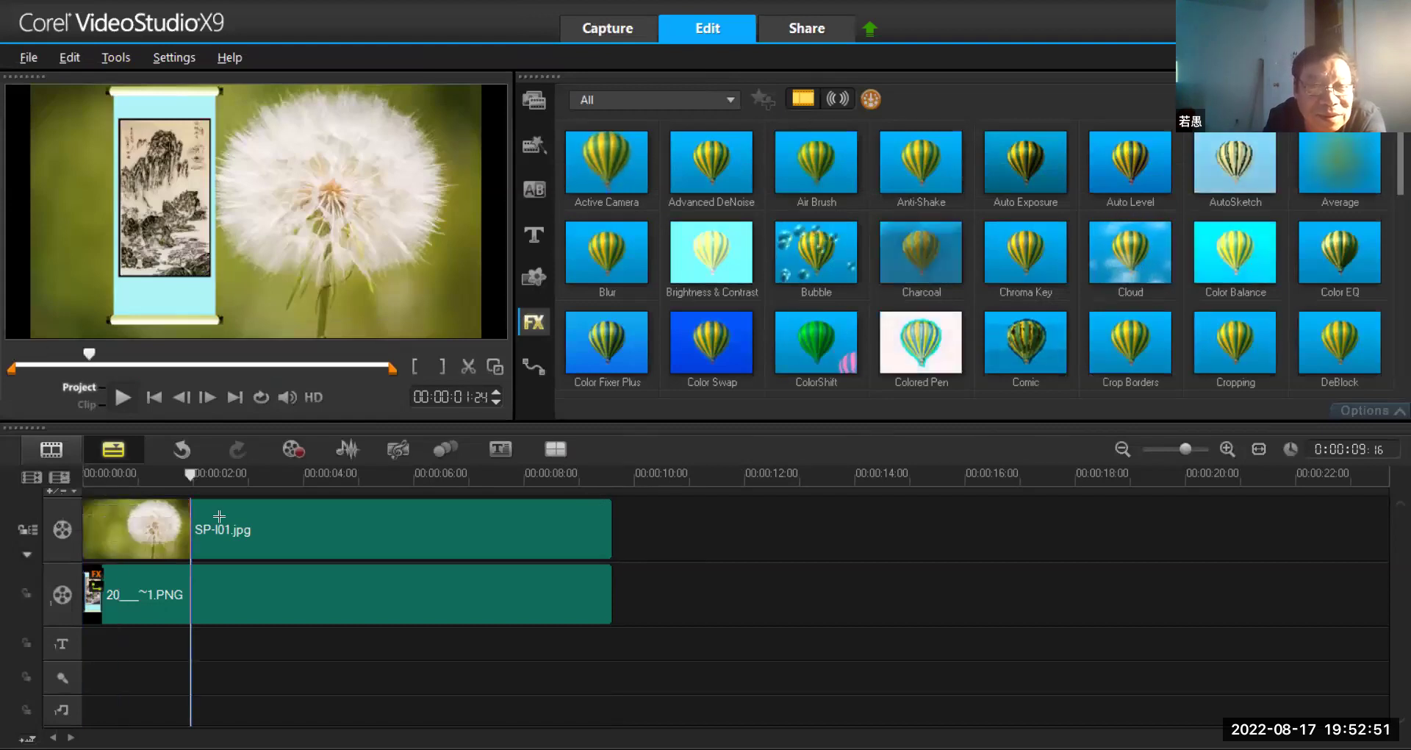
pyautogui.click(316, 544)
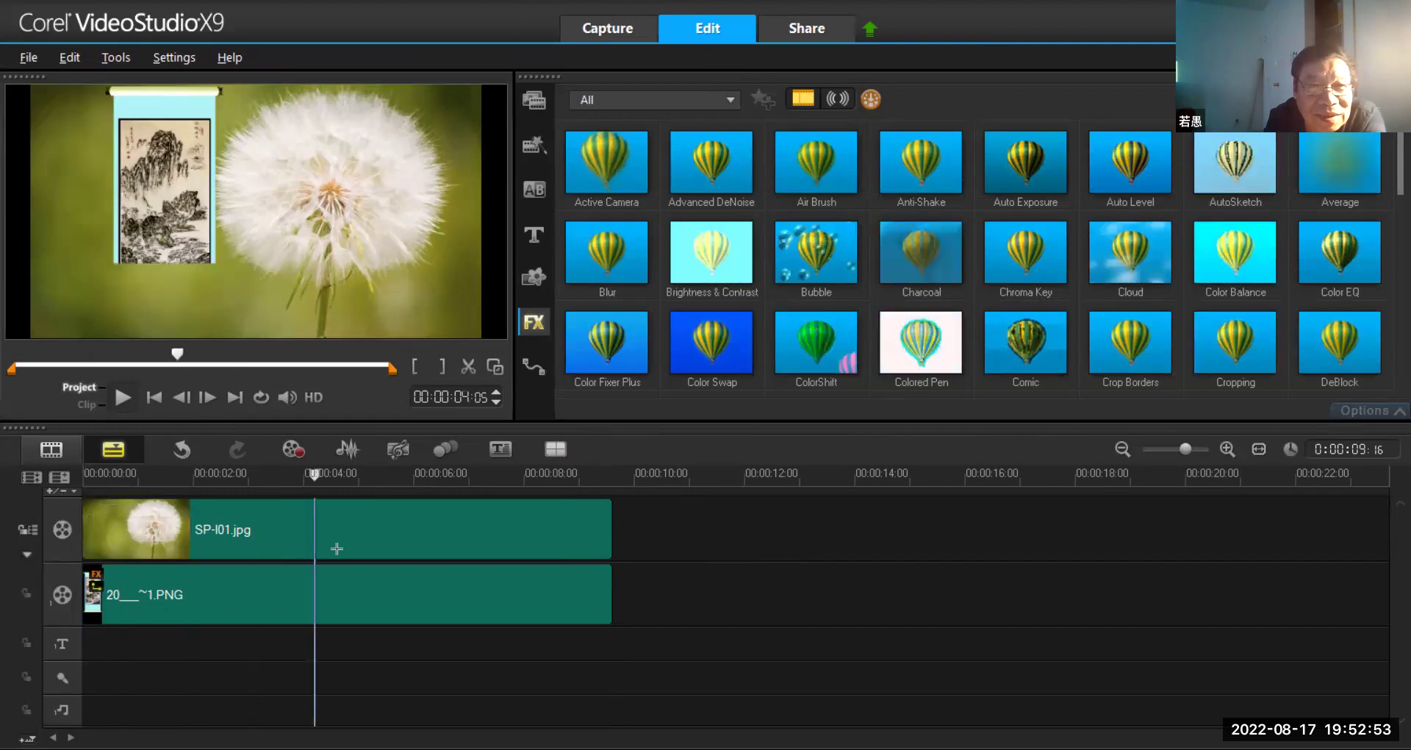
pyautogui.click(417, 569)
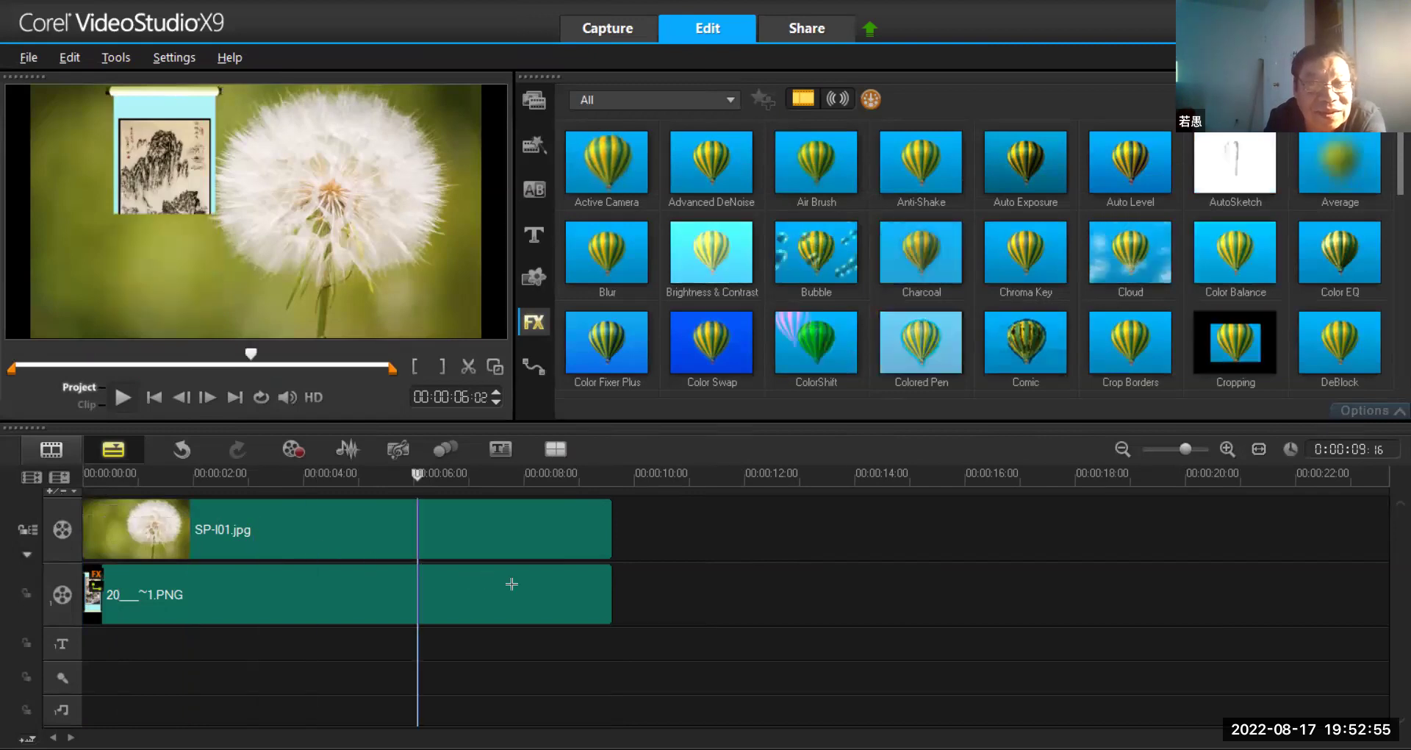
pyautogui.click(557, 595)
pyautogui.click(593, 606)
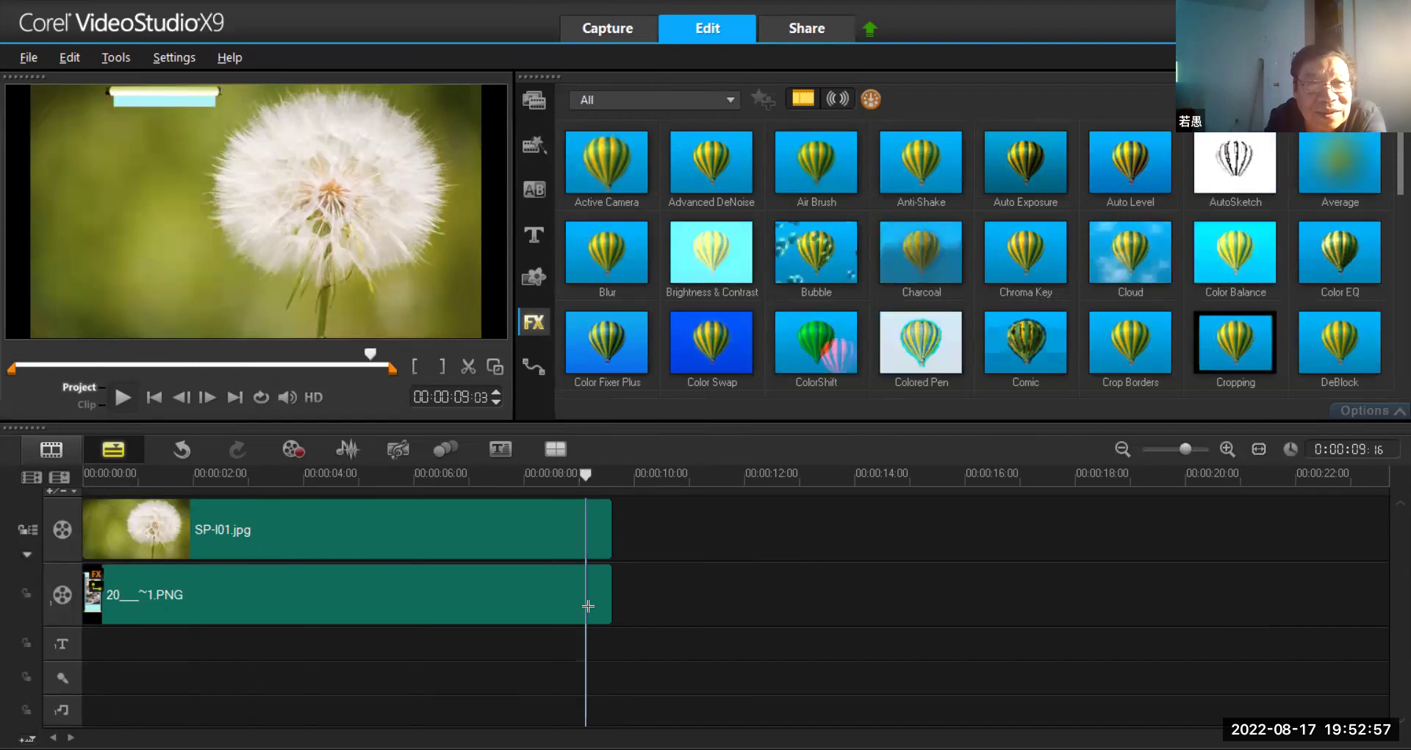
pyautogui.click(111, 582)
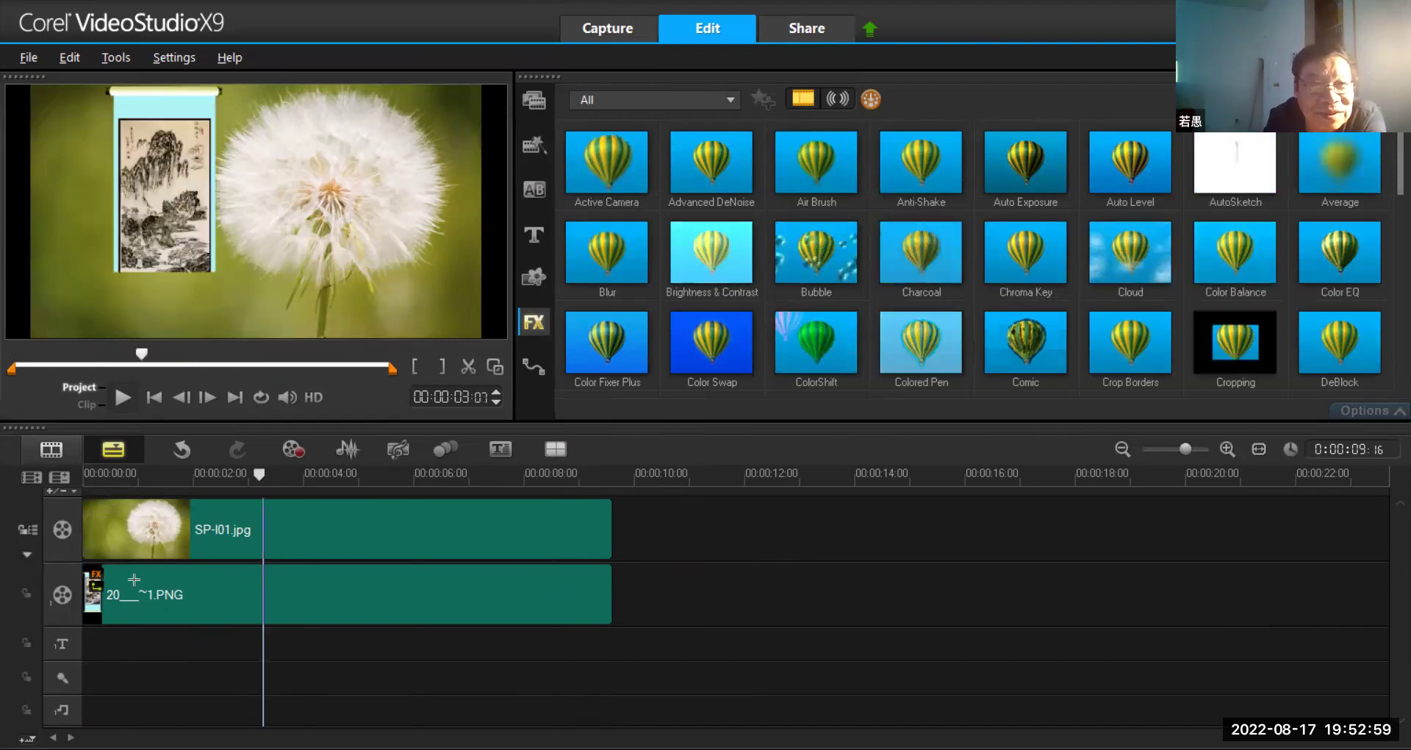
pyautogui.click(216, 615)
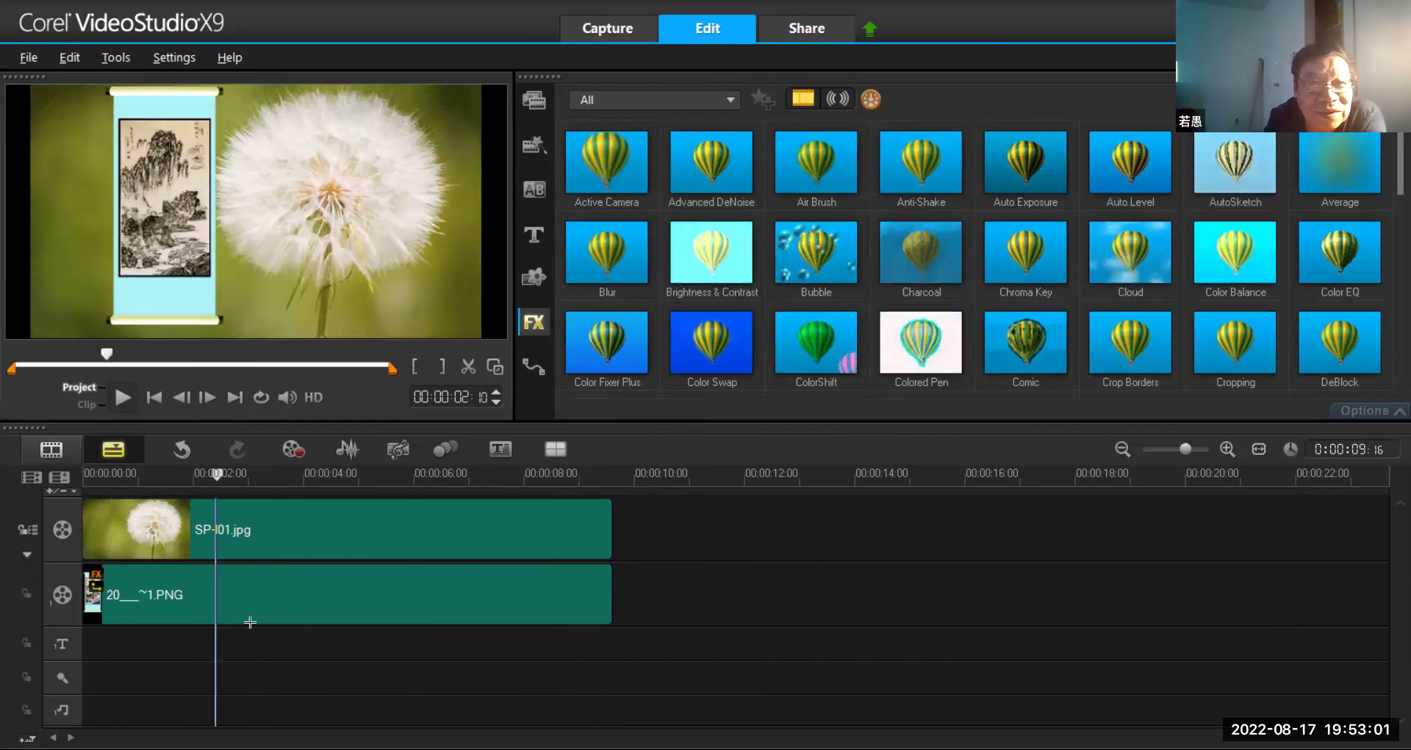
pyautogui.click(94, 603)
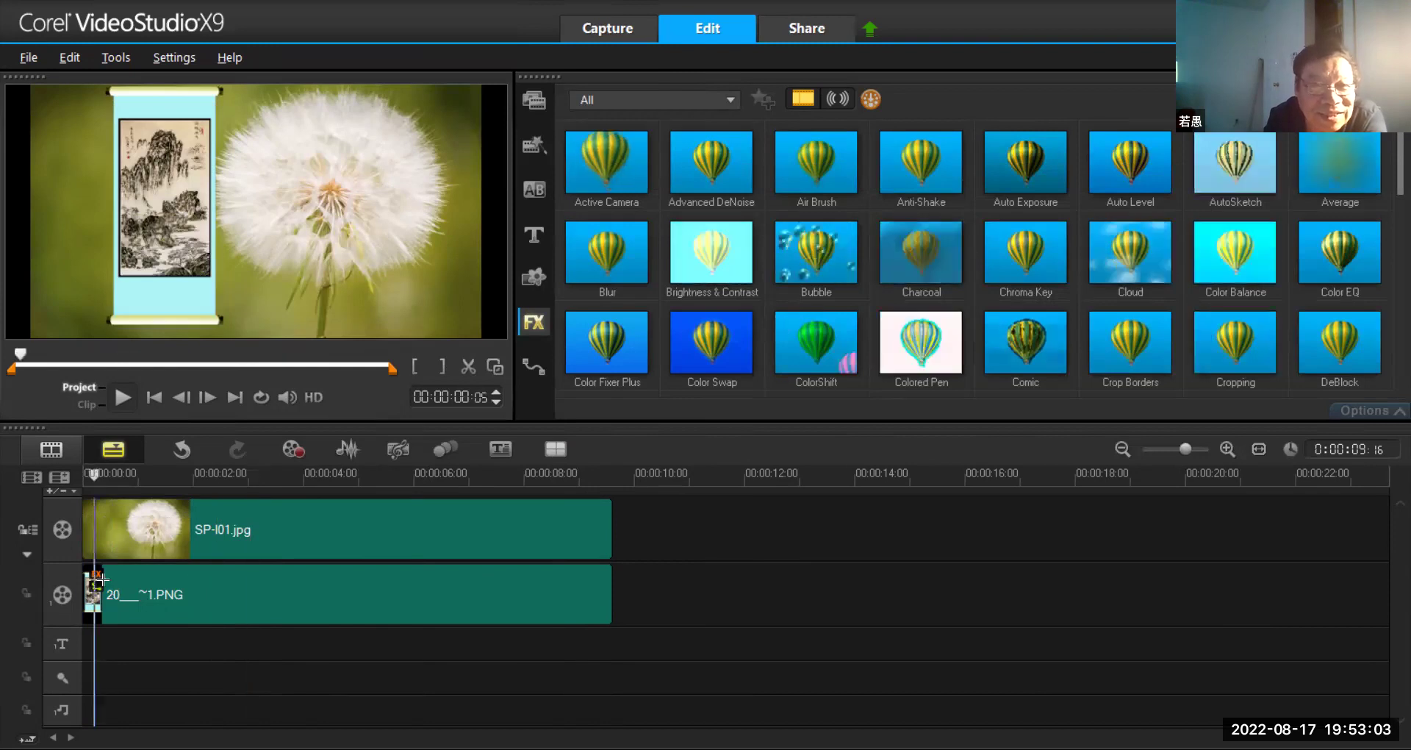
pyautogui.click(126, 572)
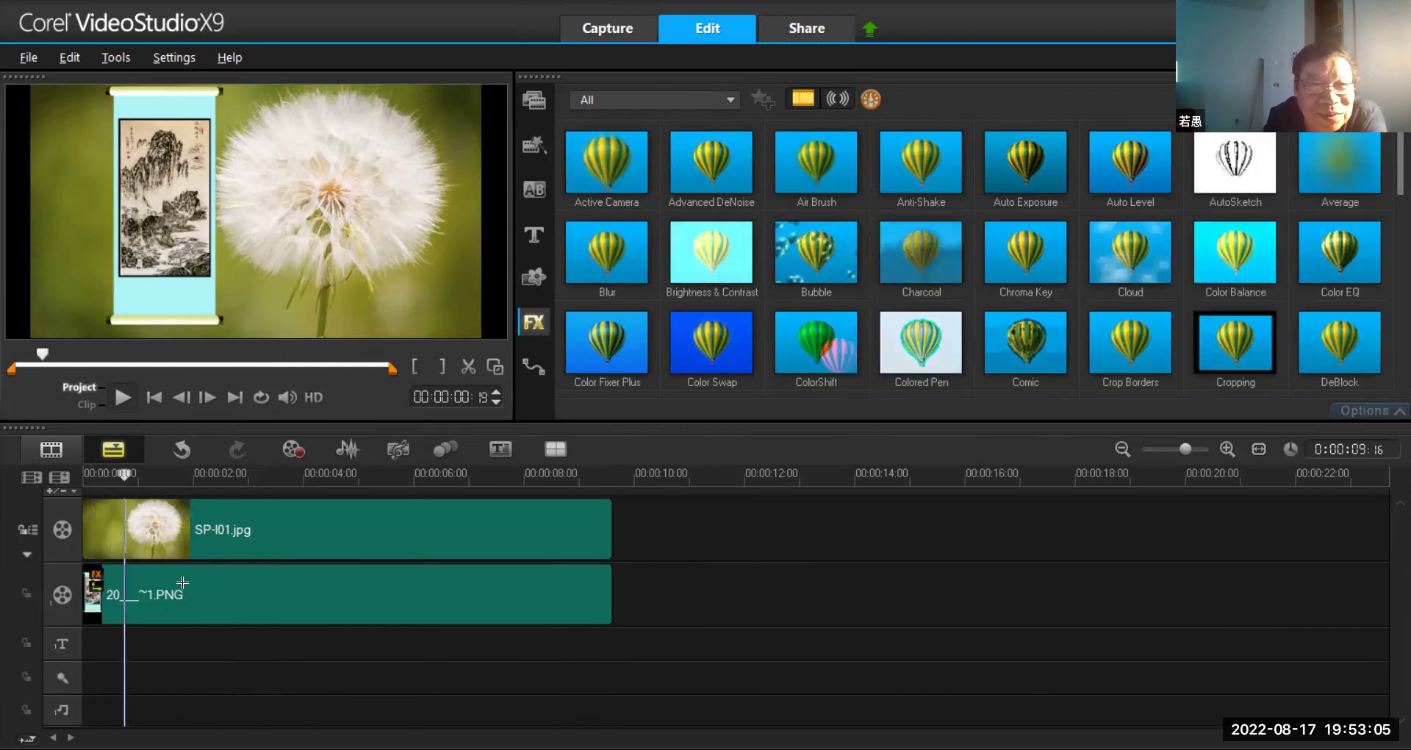
pyautogui.click(260, 601)
pyautogui.click(170, 602)
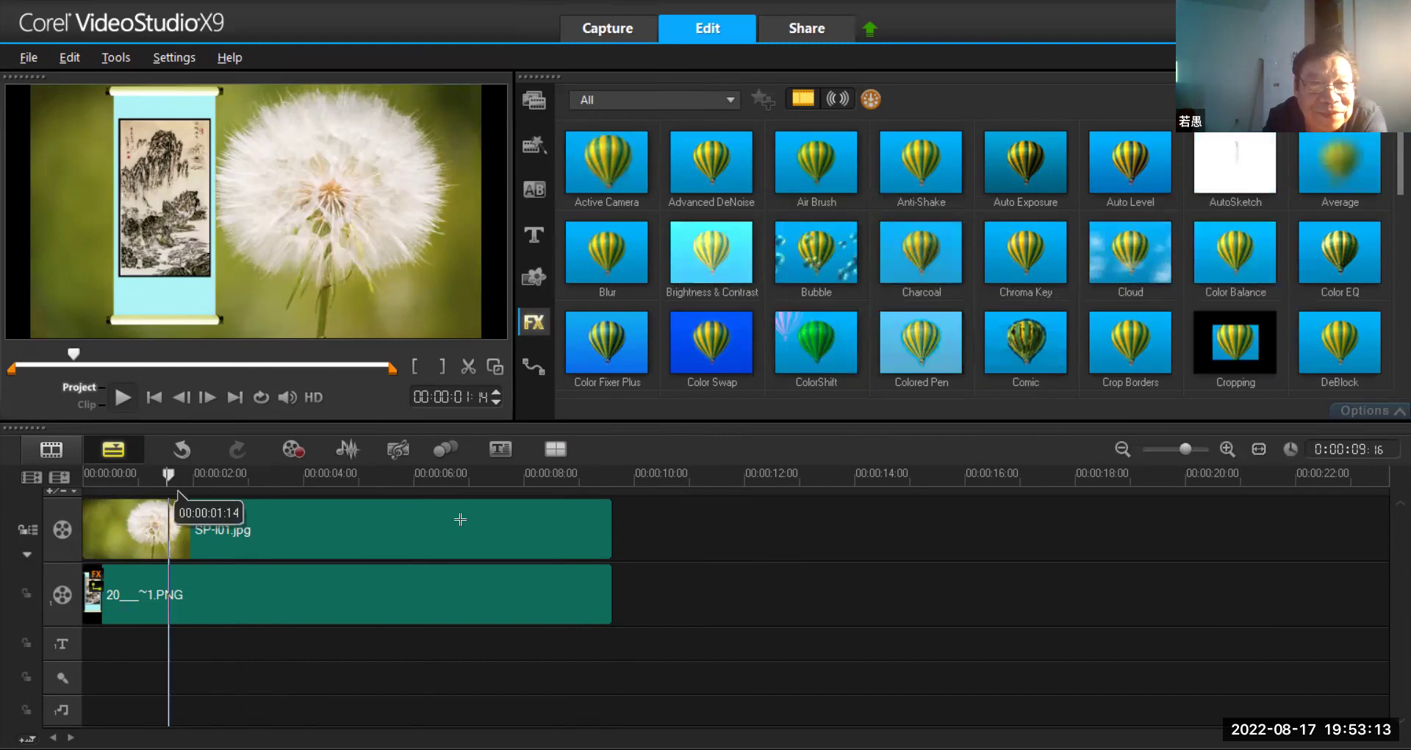
pyautogui.click(605, 555)
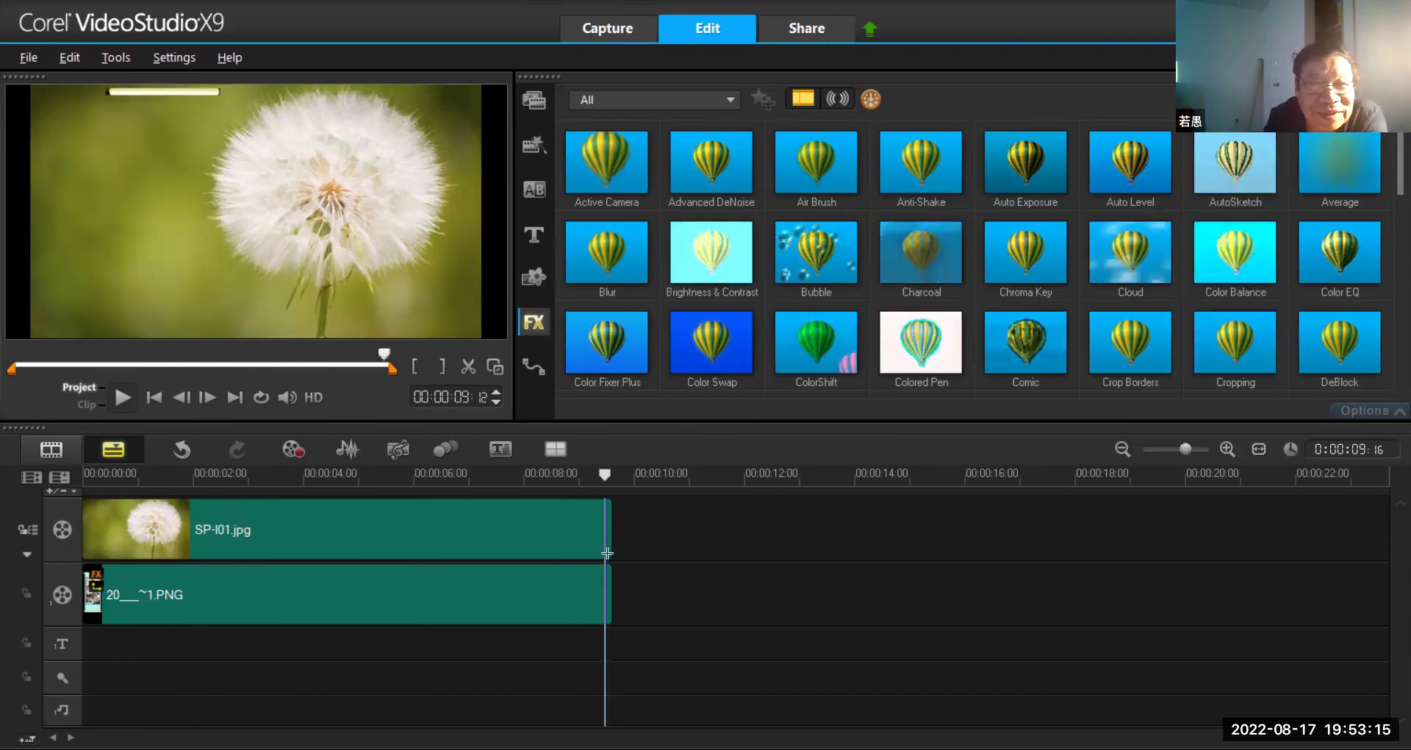
pyautogui.click(94, 534)
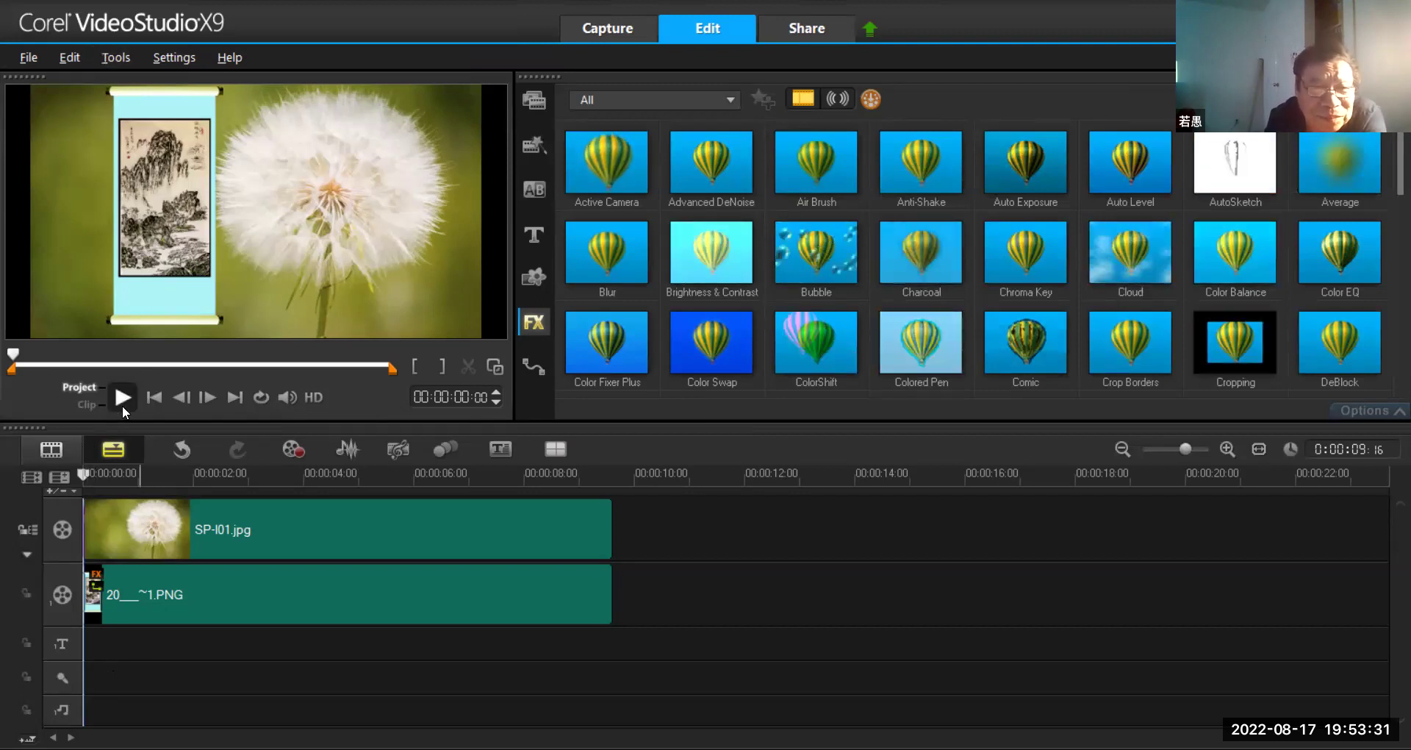
pyautogui.moveTo(81, 473); pyautogui.dragTo(127, 476)
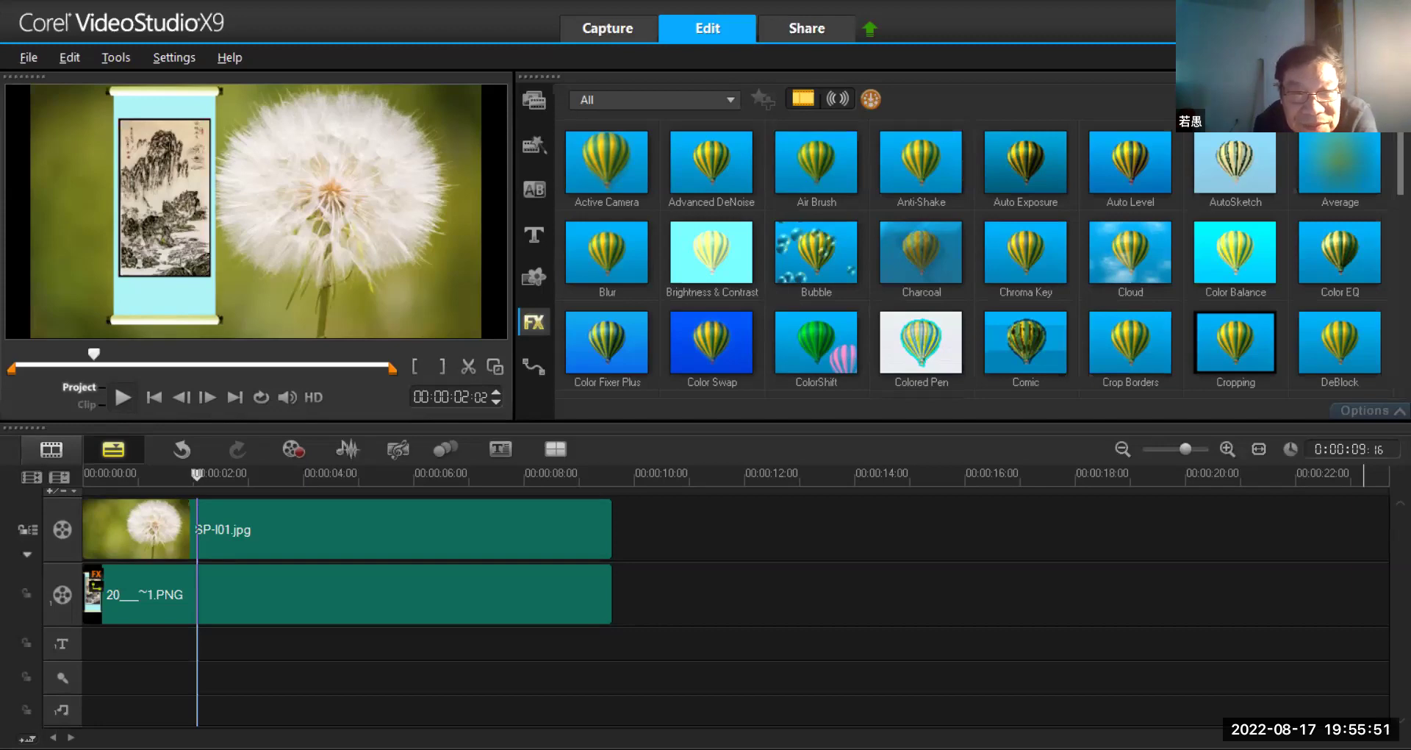
# Switch to 光影魔术手 and look over its tools and cutout functions with the transparent scroll image open
pyautogui.hotkey('alt', 'Tab')
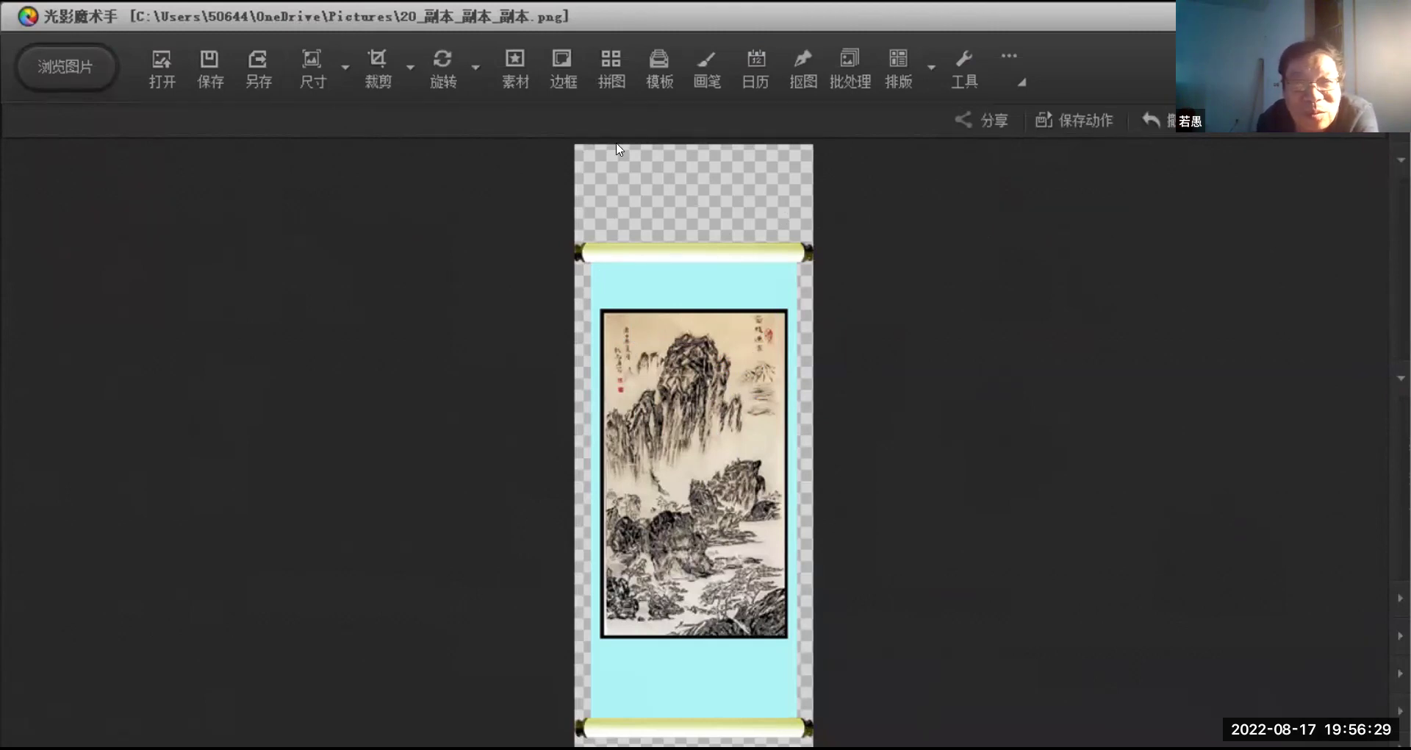
pyautogui.click(965, 70)
pyautogui.click(802, 63)
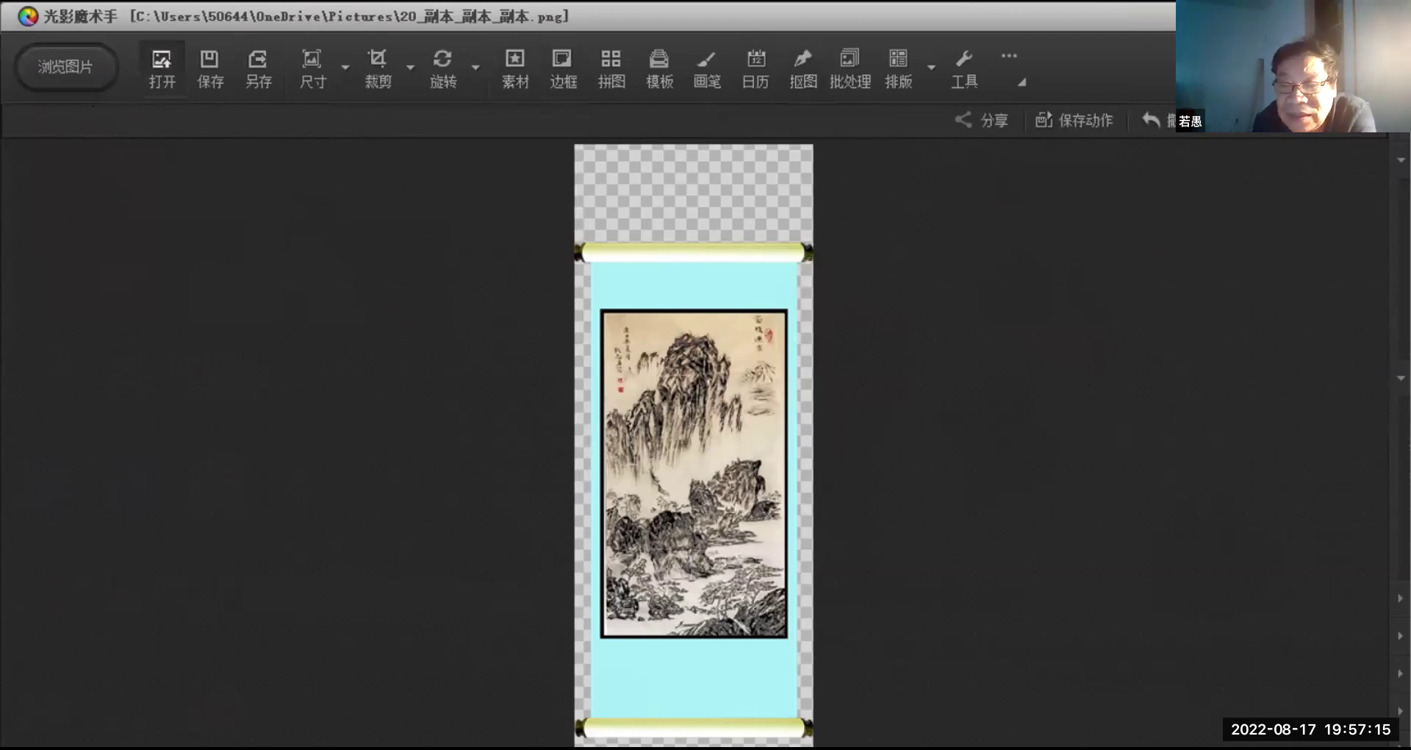
# Browse the image files and folders on the EOS_DIGITAL (E:) drive for a picture to open
pyautogui.click(162, 64)
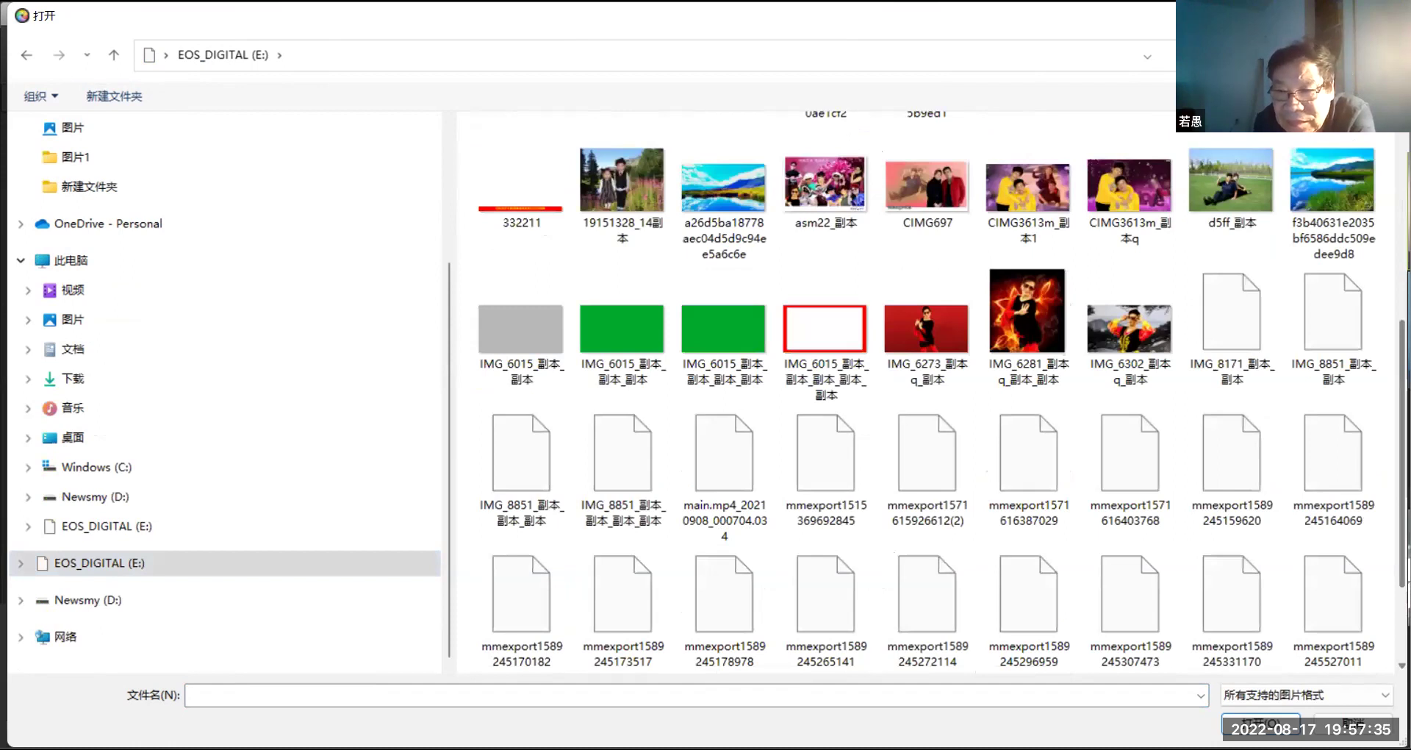
pyautogui.scroll(-2, 926, 390)
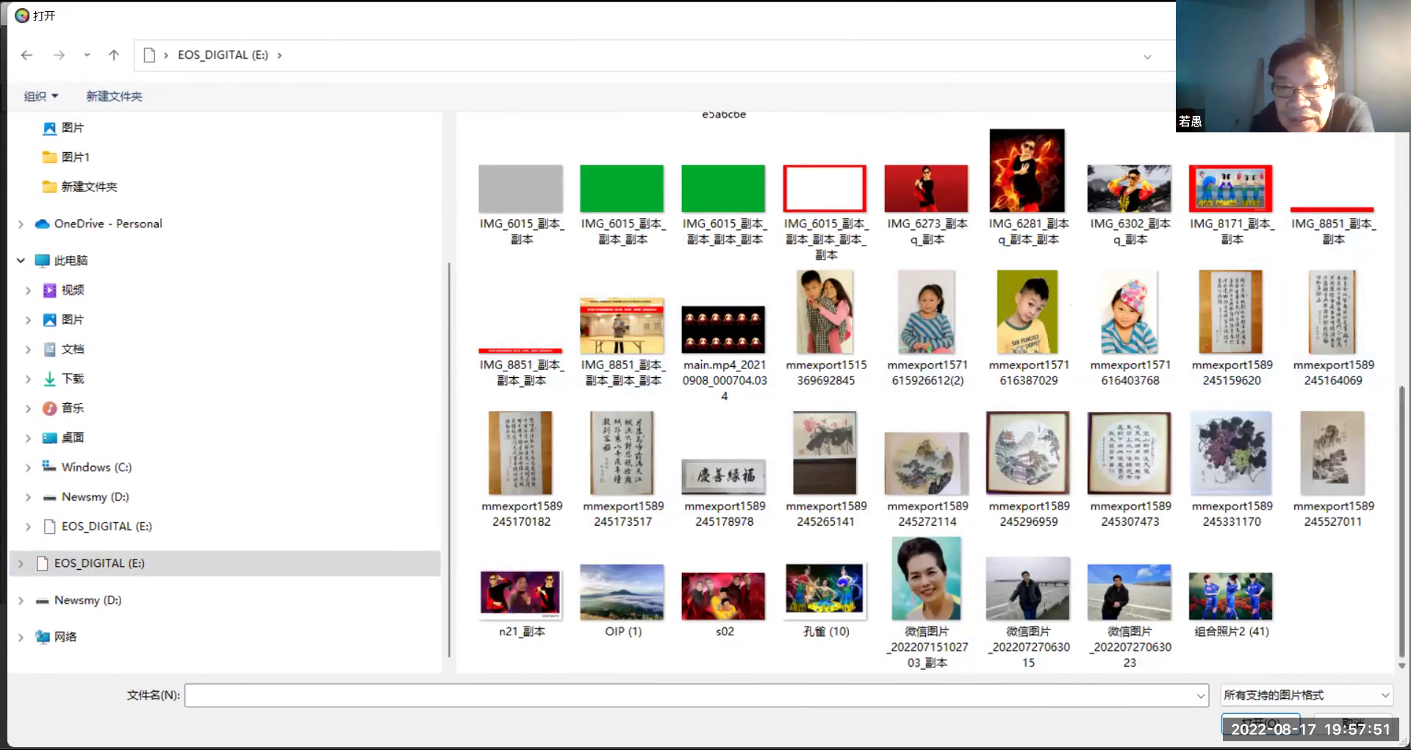
pyautogui.scroll(2, 940, 393)
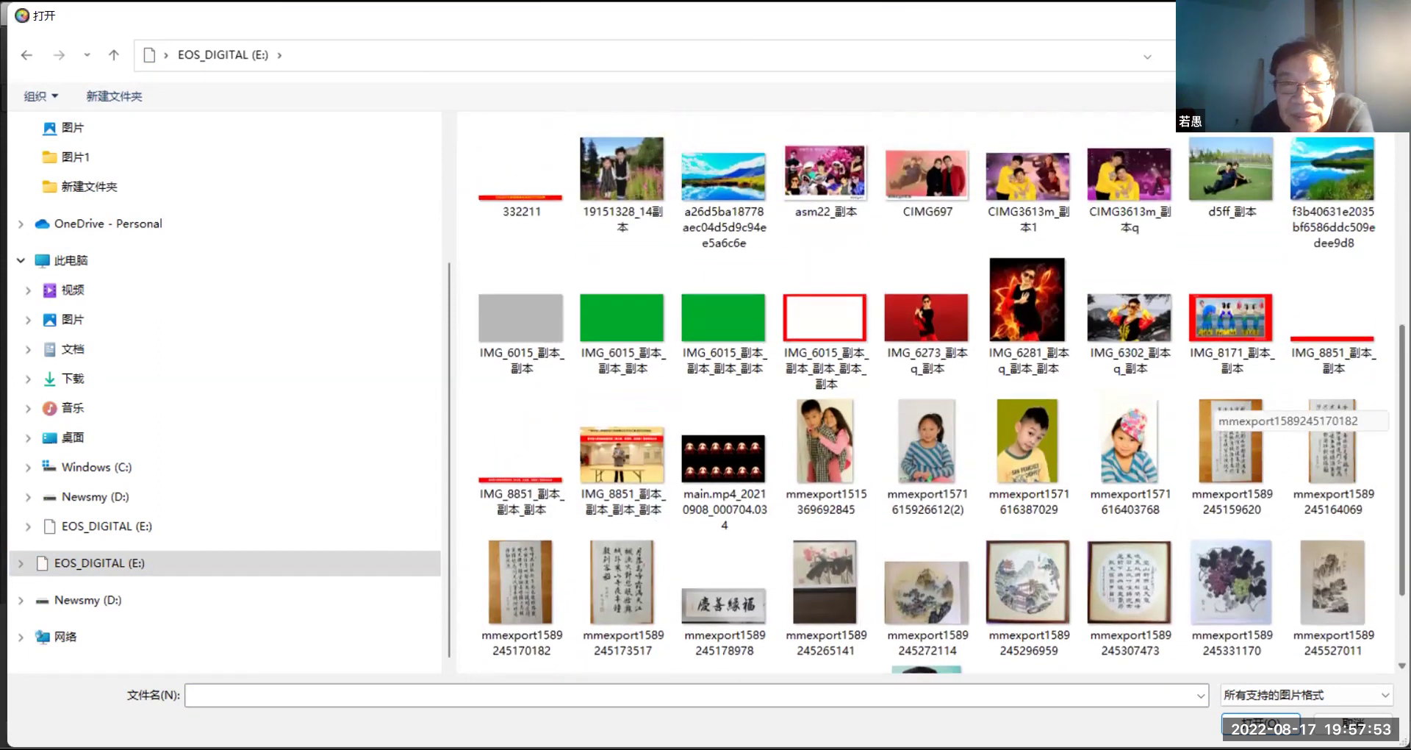
pyautogui.scroll(2, 1220, 411)
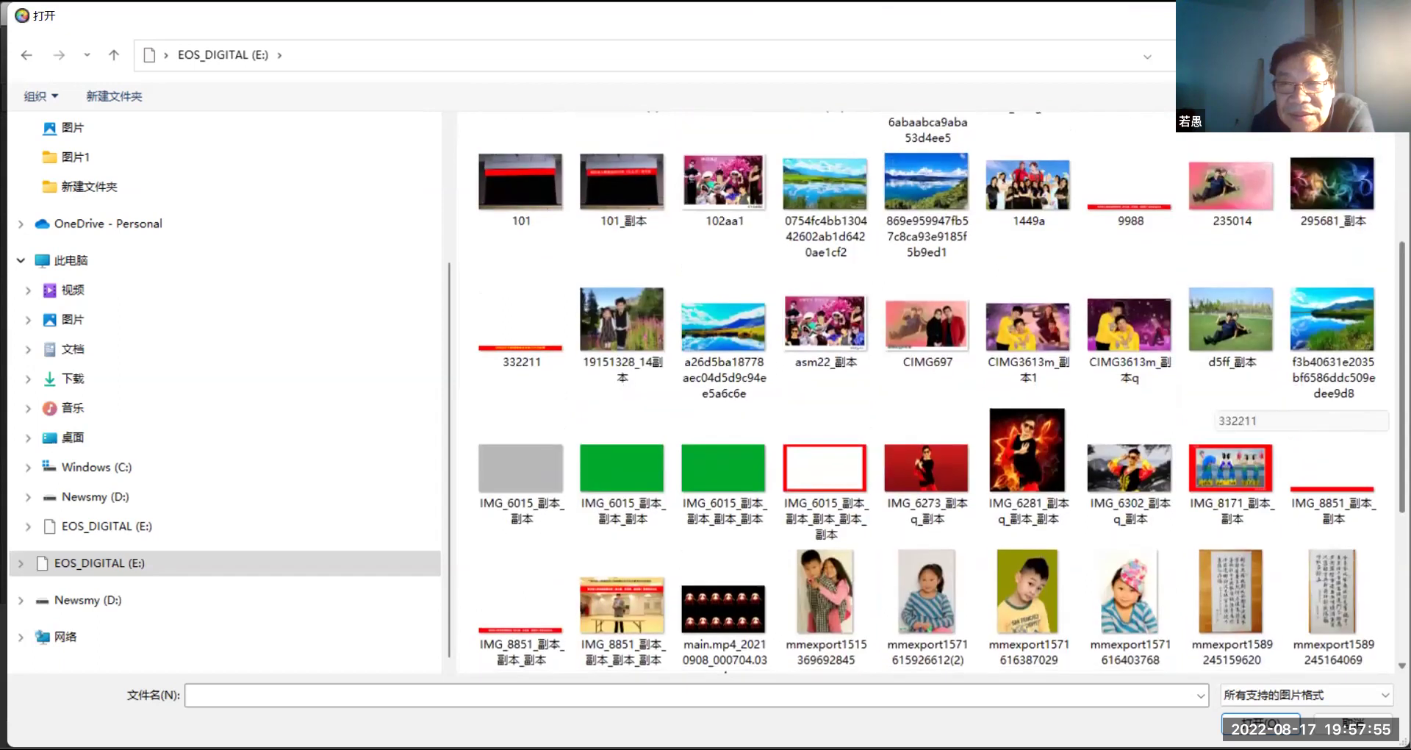
pyautogui.scroll(-4, 1217, 412)
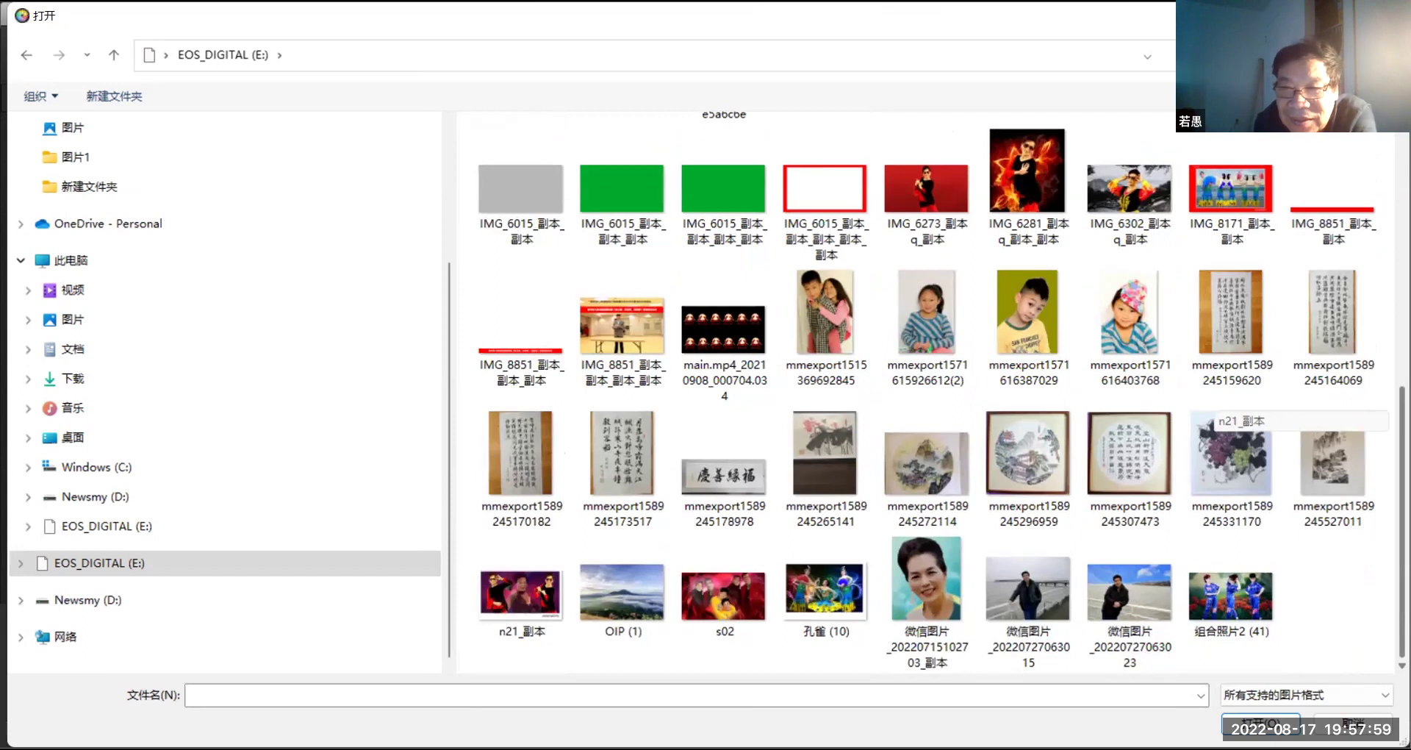
pyautogui.scroll(6, 1217, 412)
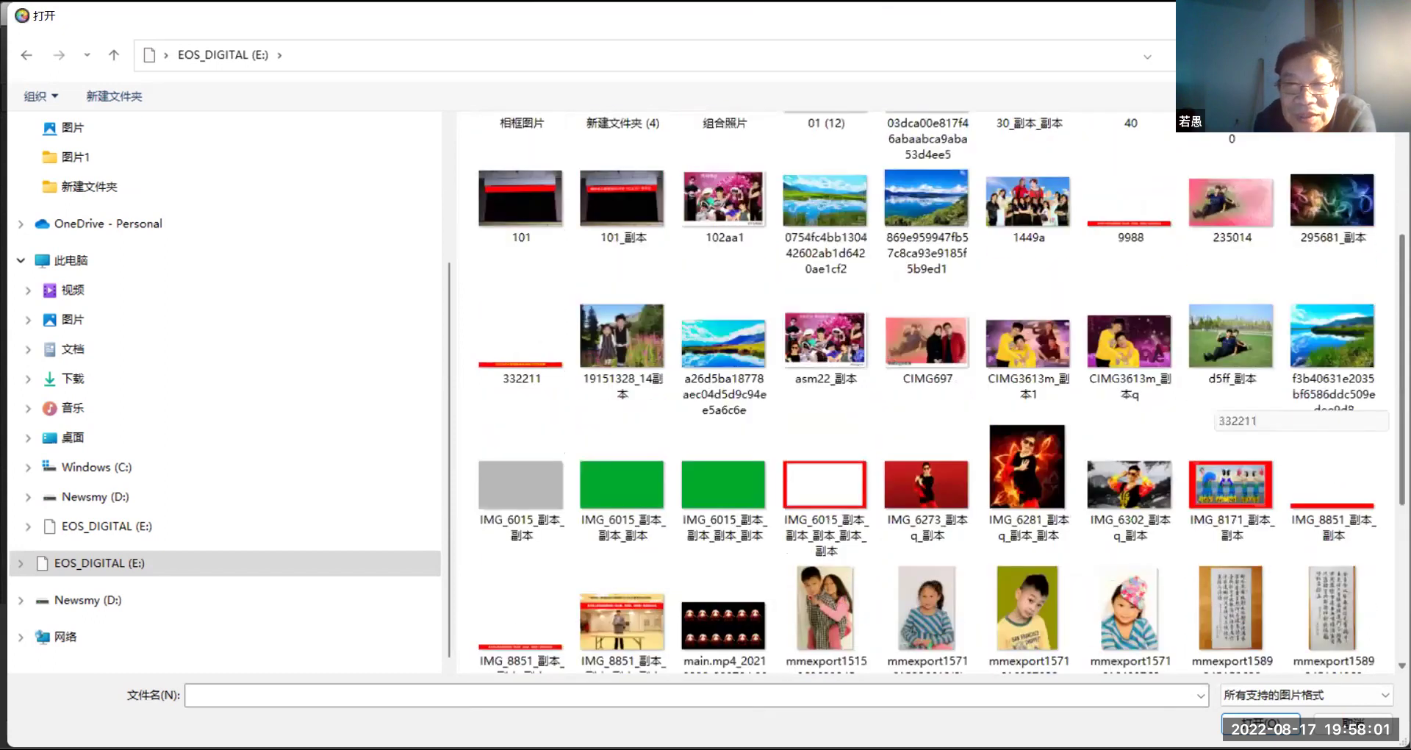
pyautogui.scroll(1, 1216, 412)
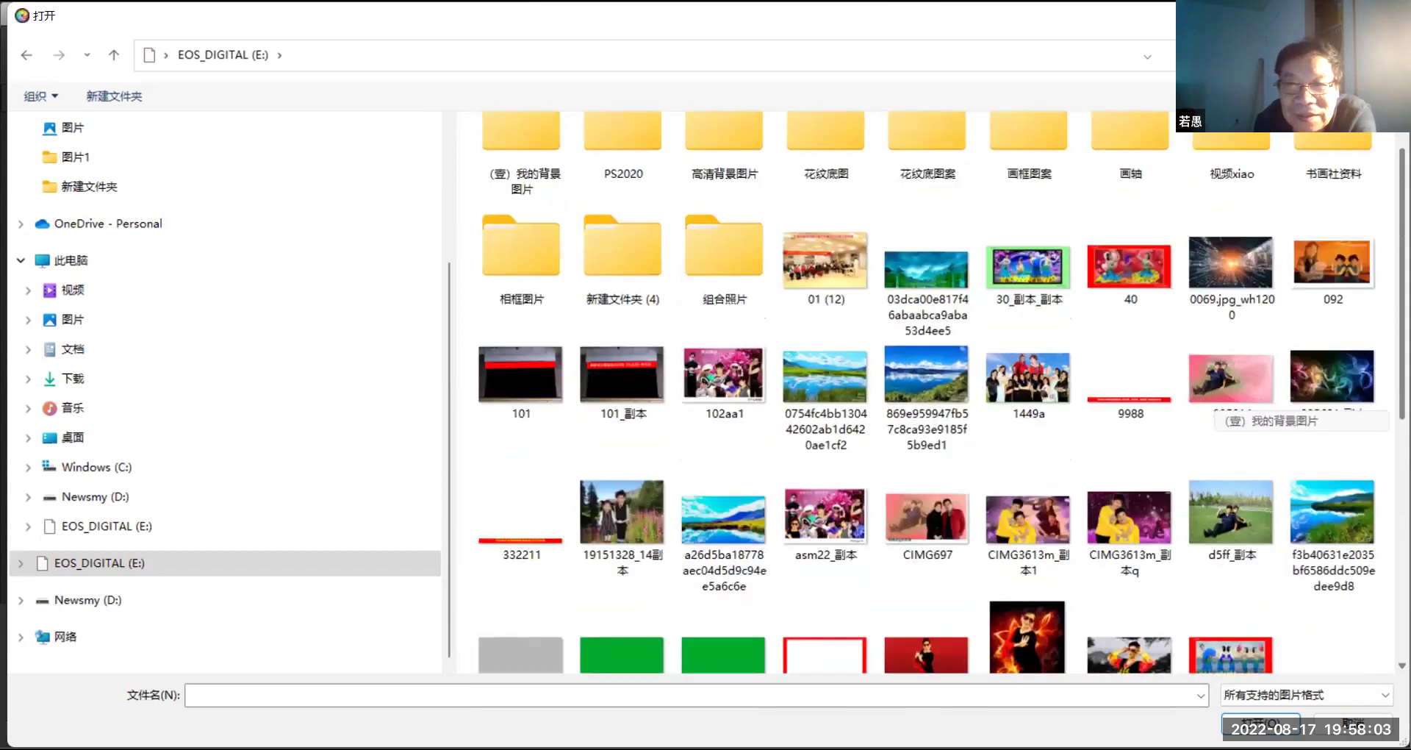
pyautogui.scroll(-1, 1216, 412)
pyautogui.scroll(-4, 1216, 412)
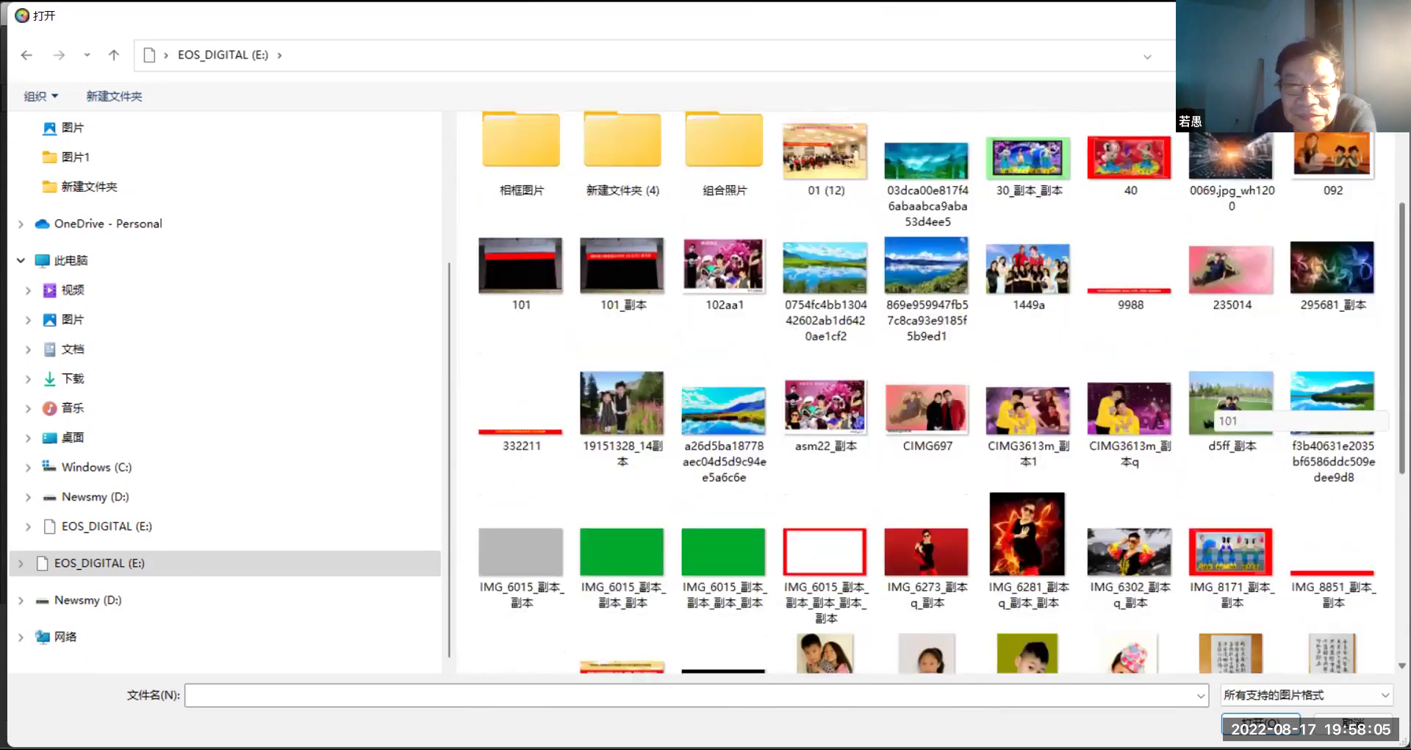
pyautogui.scroll(-2, 1216, 412)
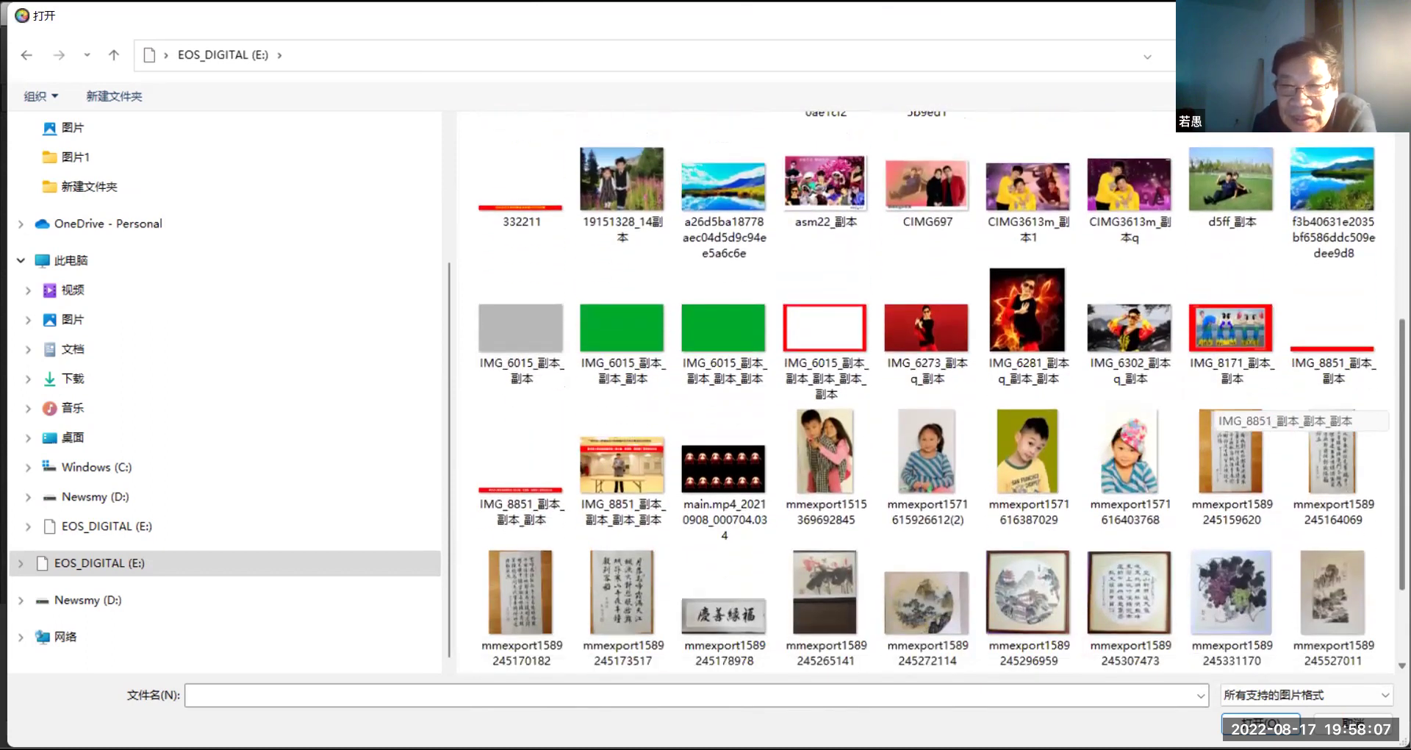
pyautogui.scroll(-2, 1216, 411)
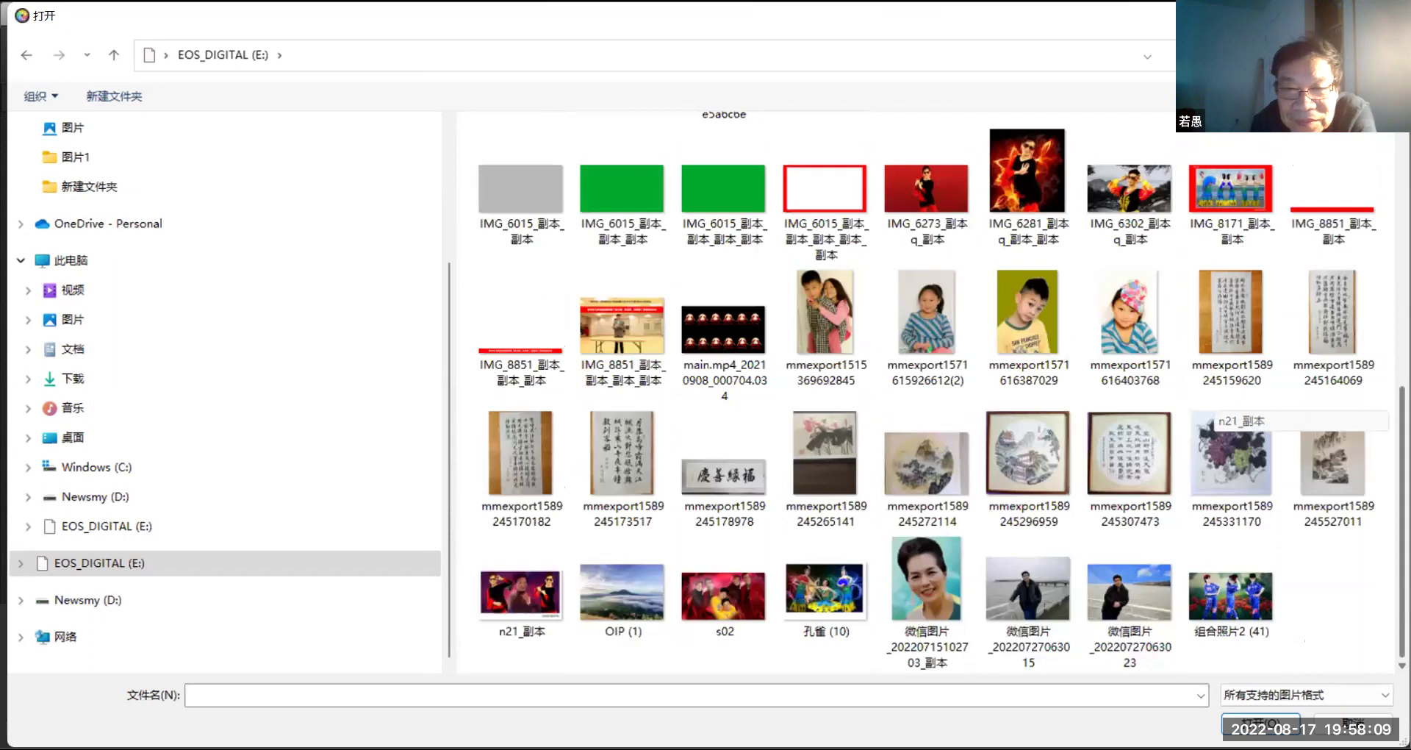
pyautogui.scroll(2, 1217, 411)
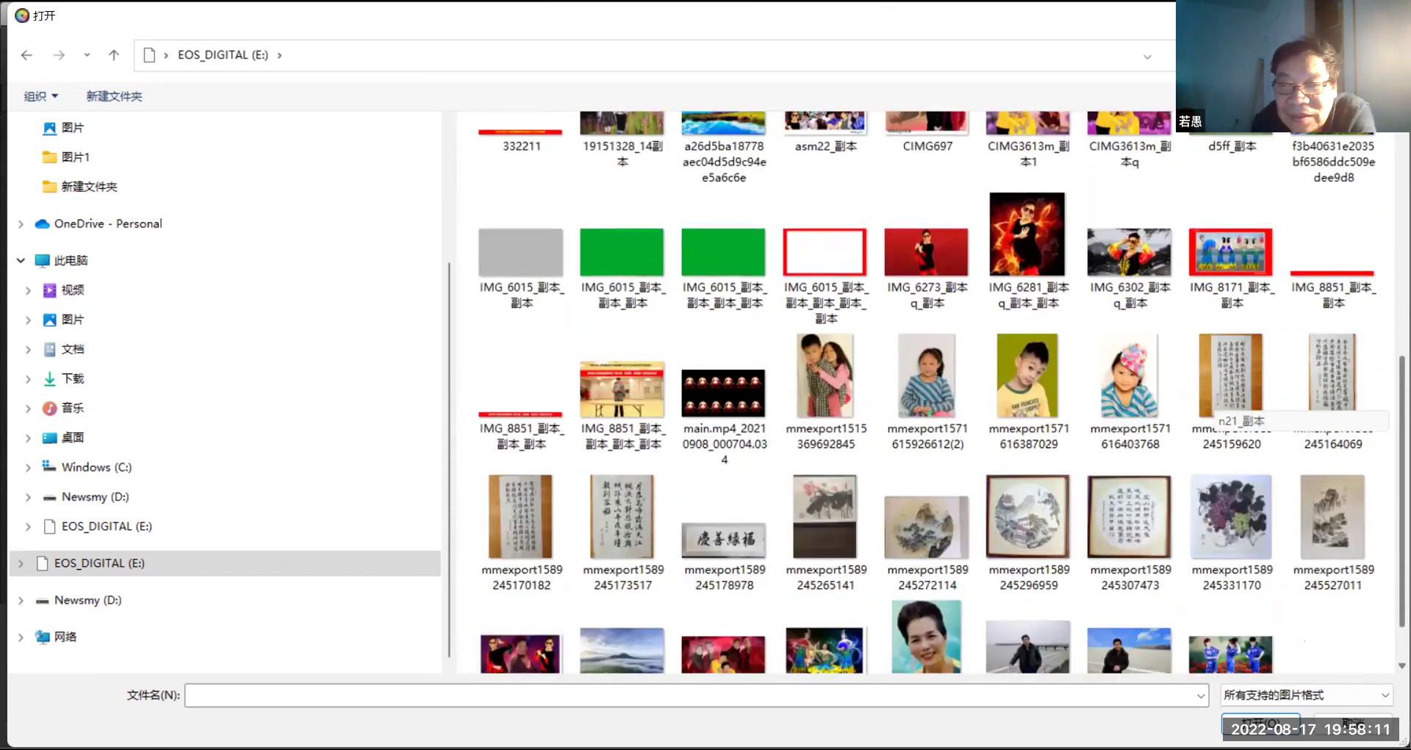
pyautogui.scroll(4, 1376, 190)
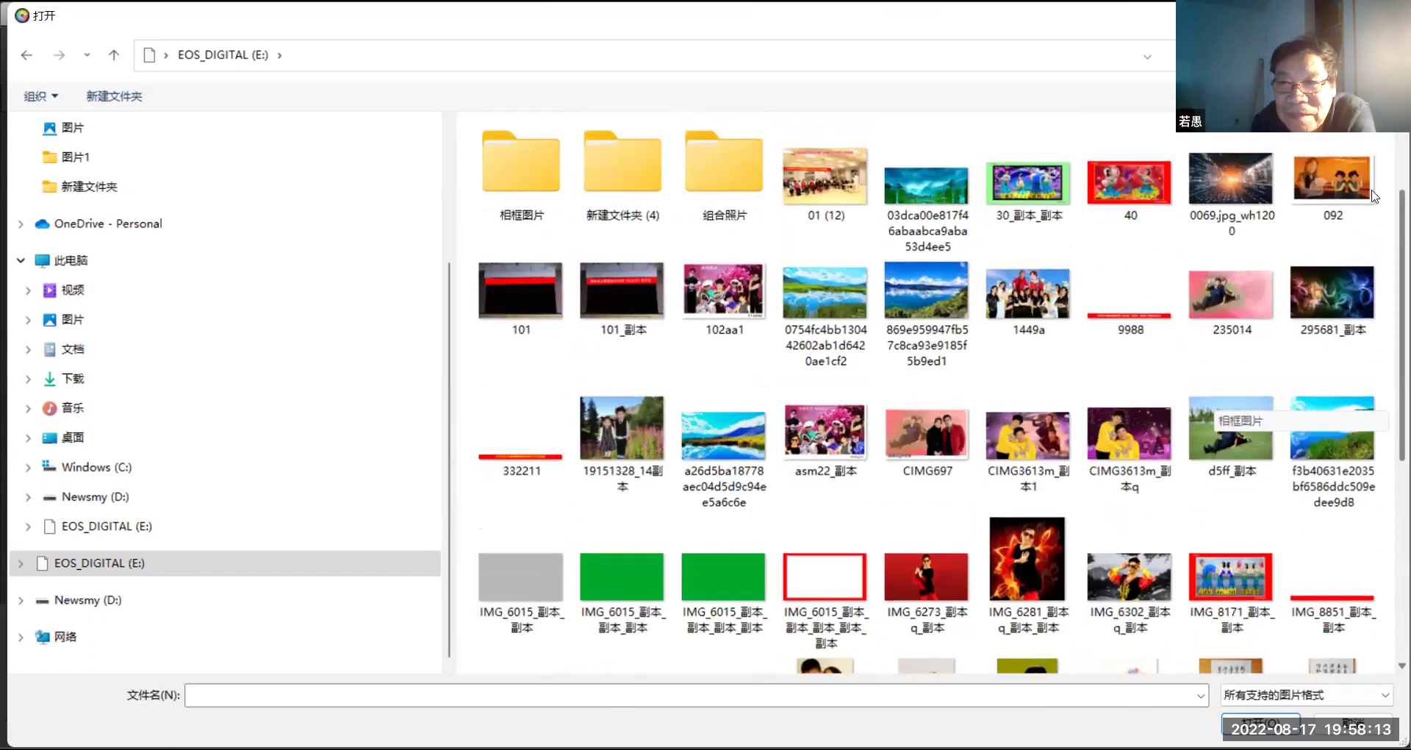
pyautogui.scroll(2, 1376, 190)
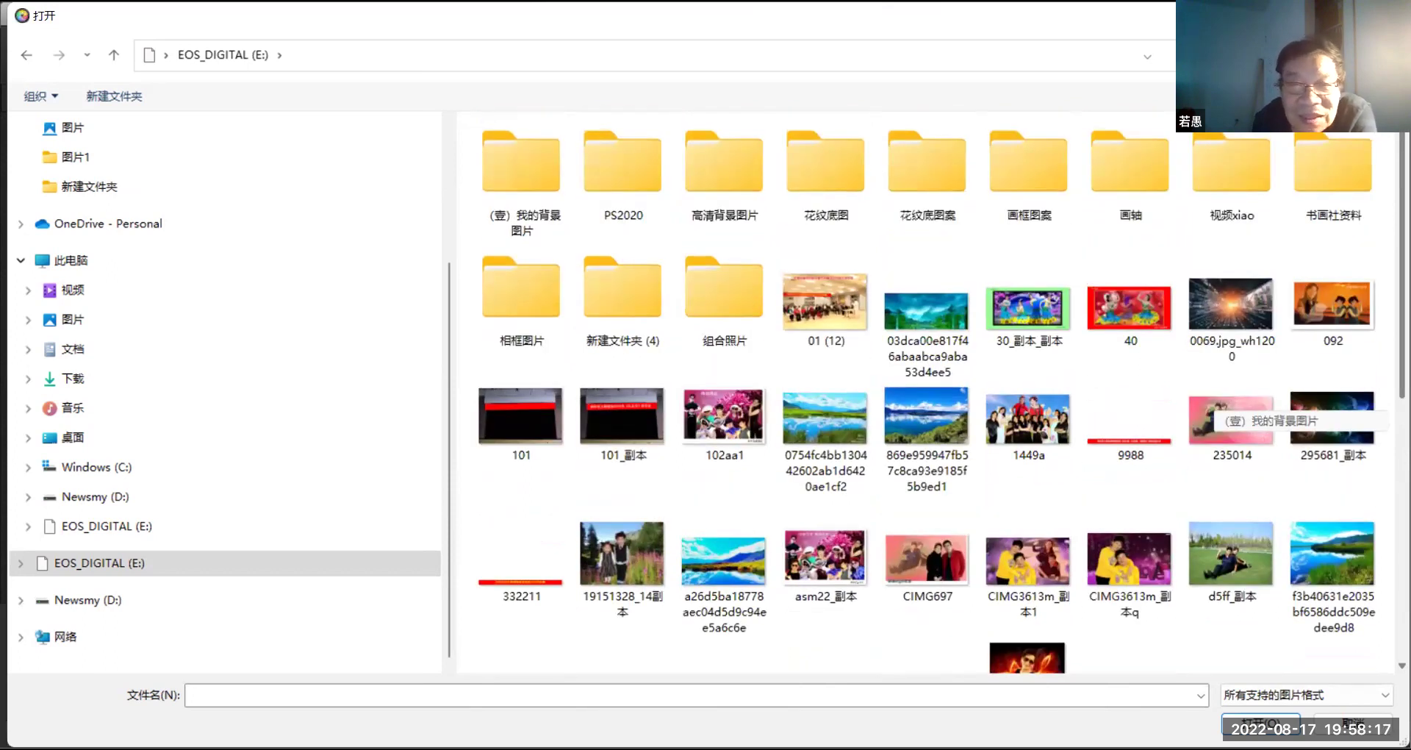
# Look further through the E: drive's pictures and select the image IMG_8851_副本_副本_副本_副本
pyautogui.scroll(-1, 1212, 404)
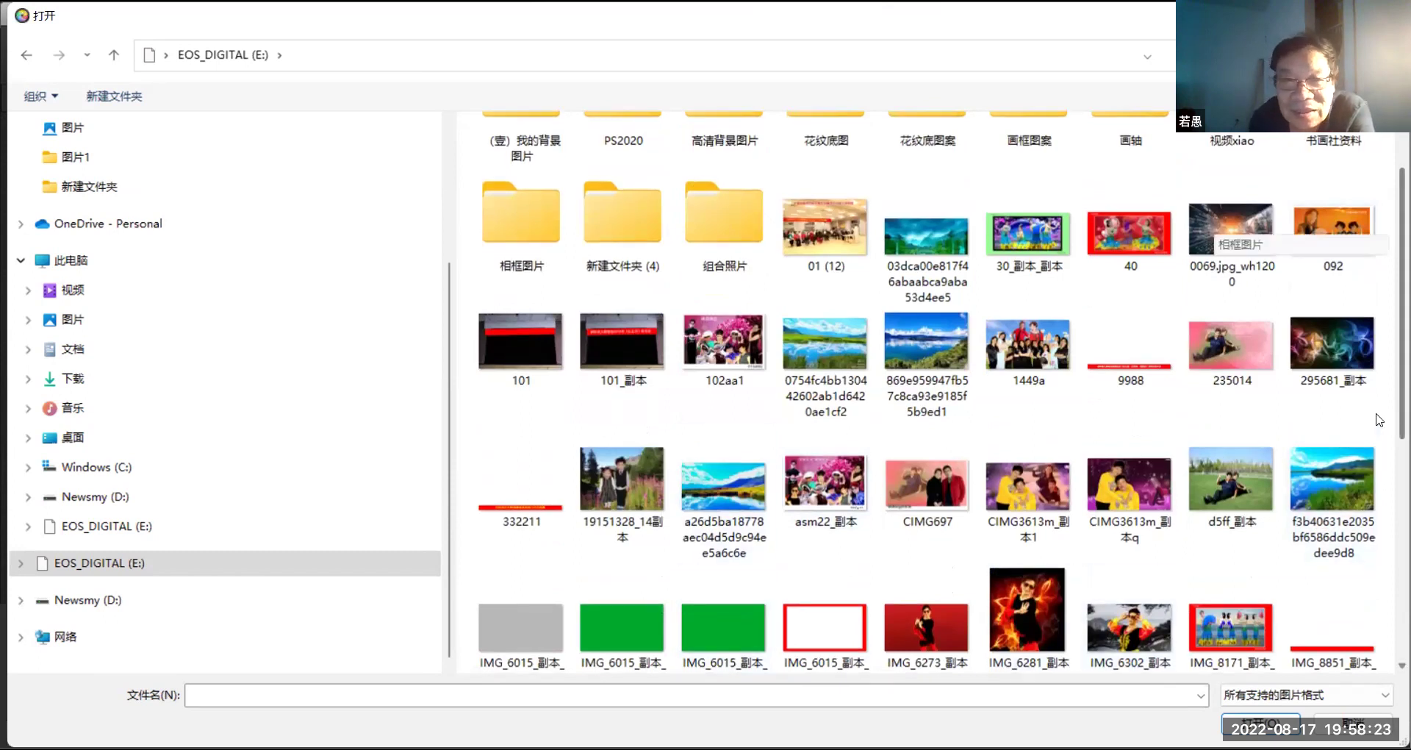
pyautogui.scroll(-1, 1379, 420)
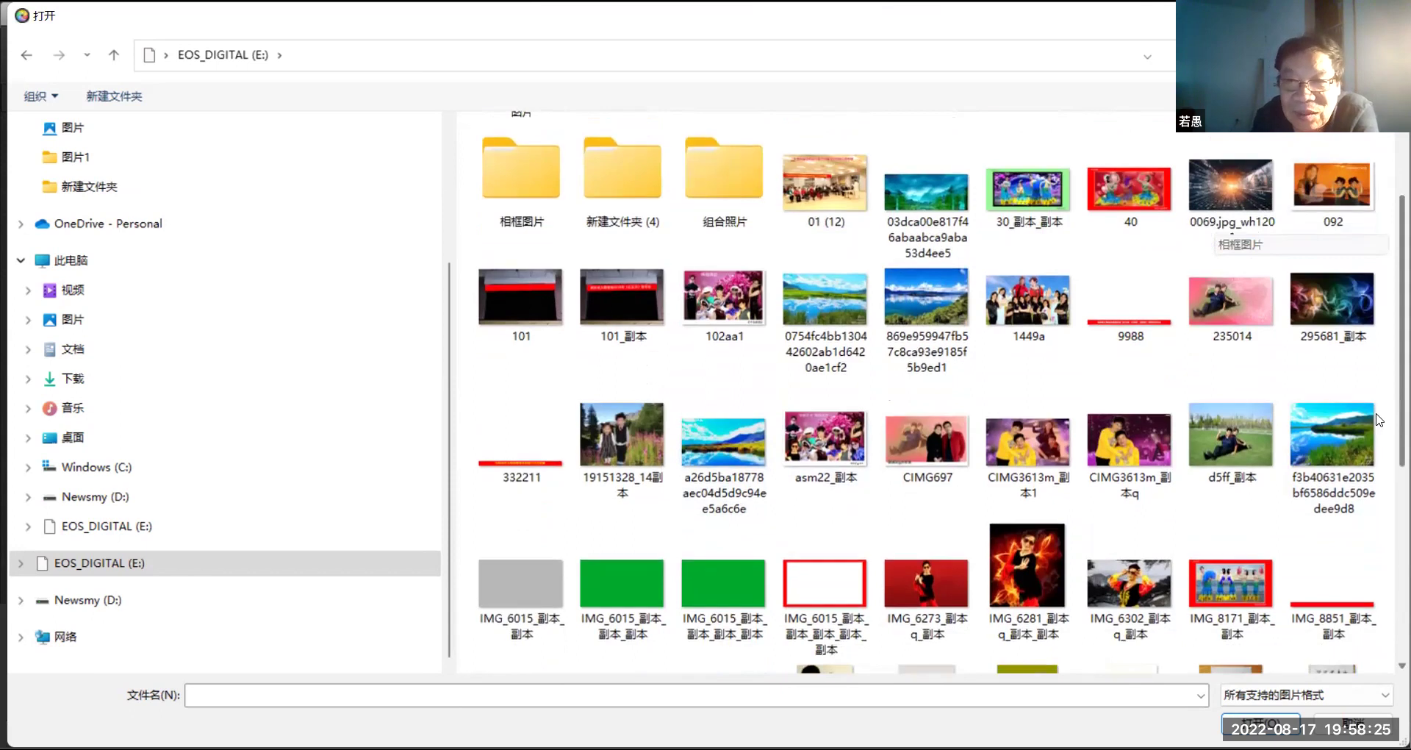
pyautogui.scroll(-1, 1379, 420)
pyautogui.scroll(-3, 1379, 419)
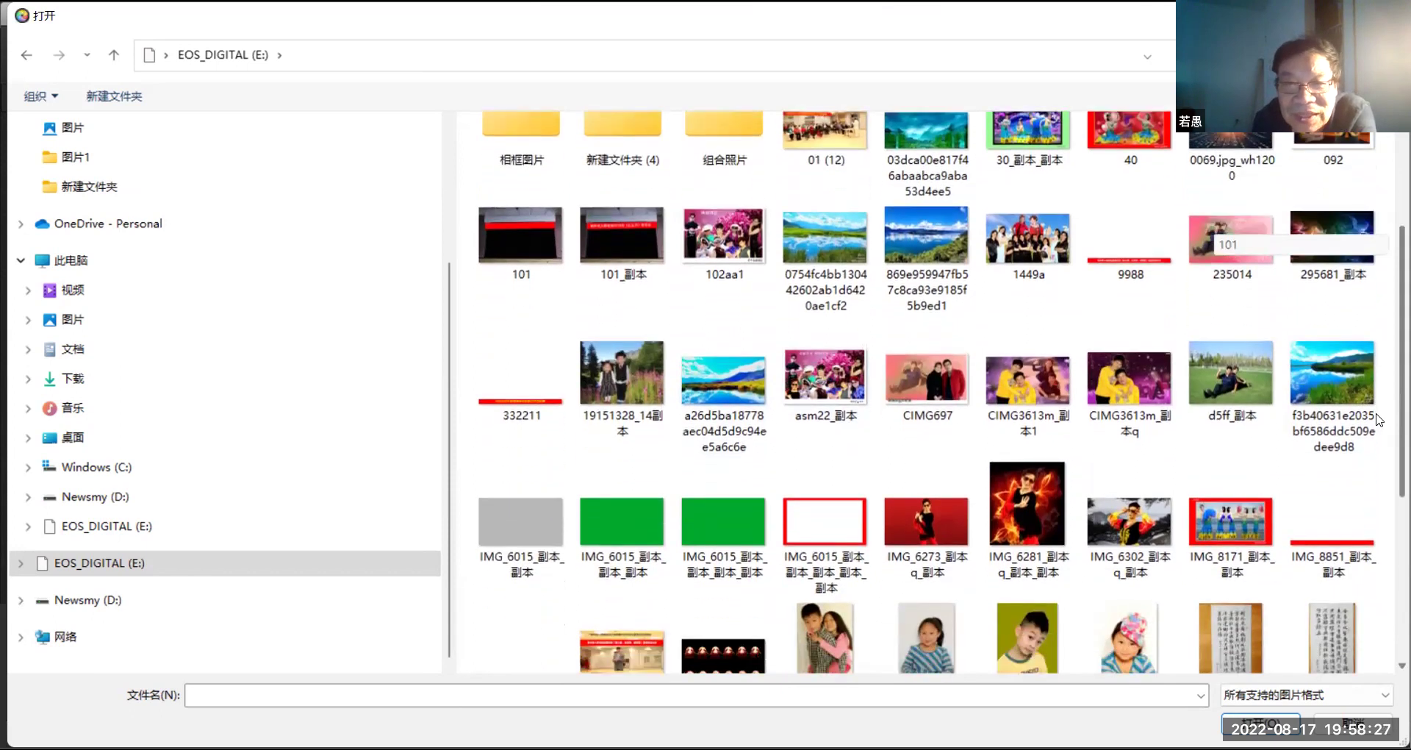
pyautogui.scroll(-2, 1379, 420)
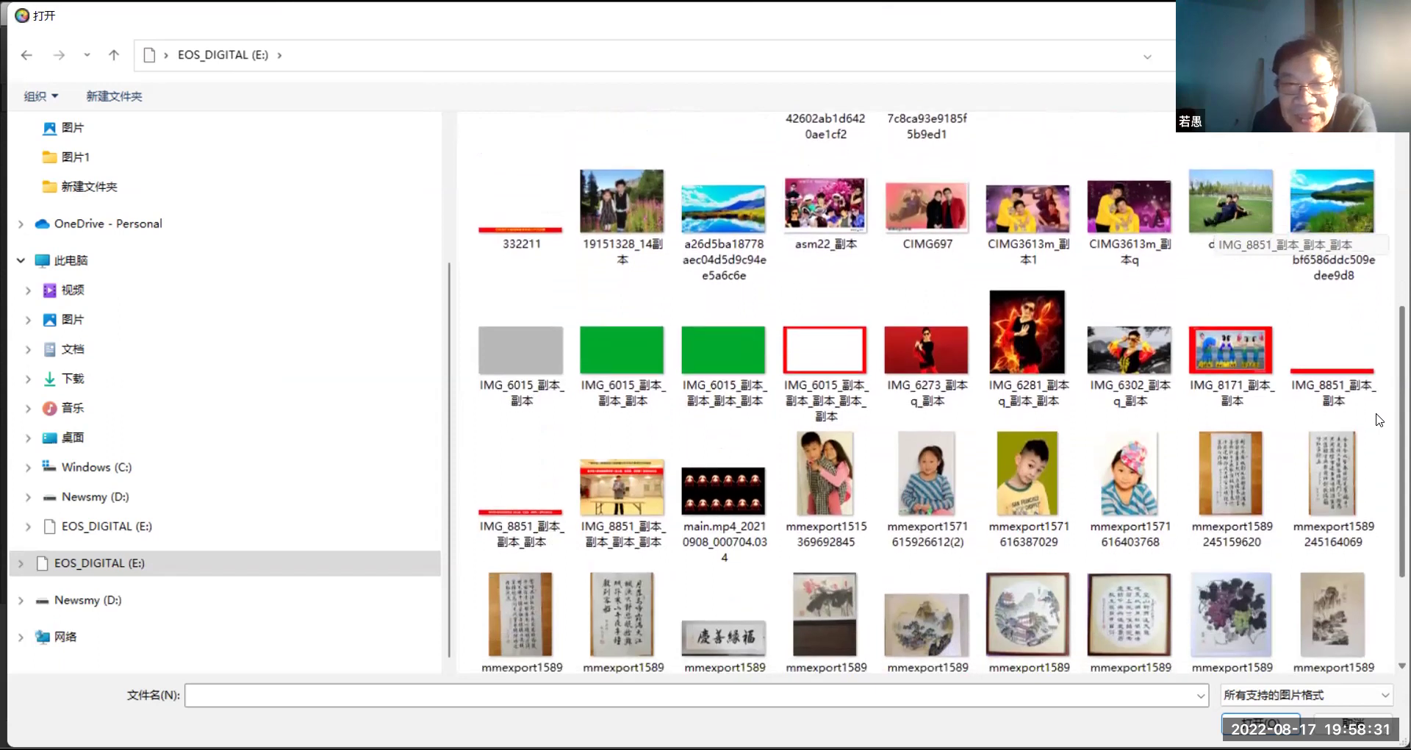
pyautogui.scroll(-2, 1369, 410)
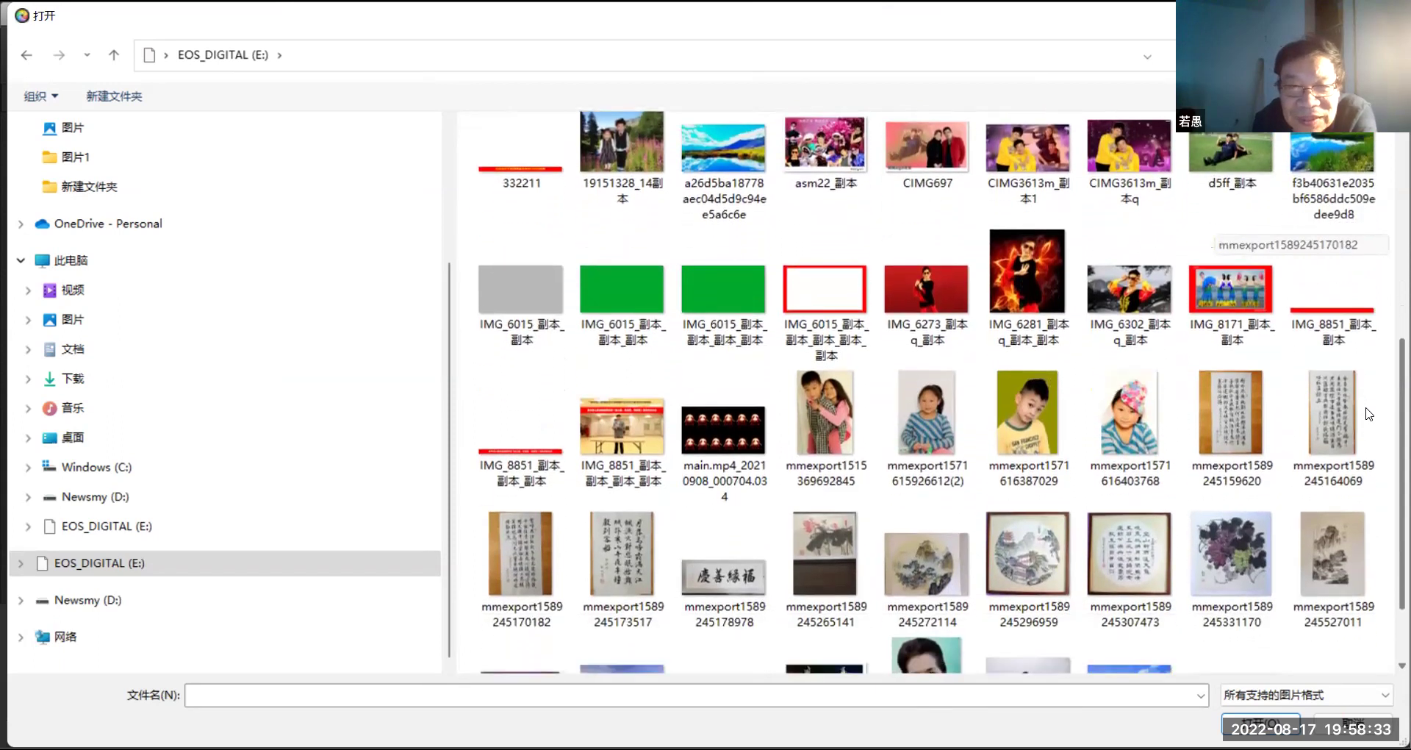
pyautogui.scroll(-1, 1369, 411)
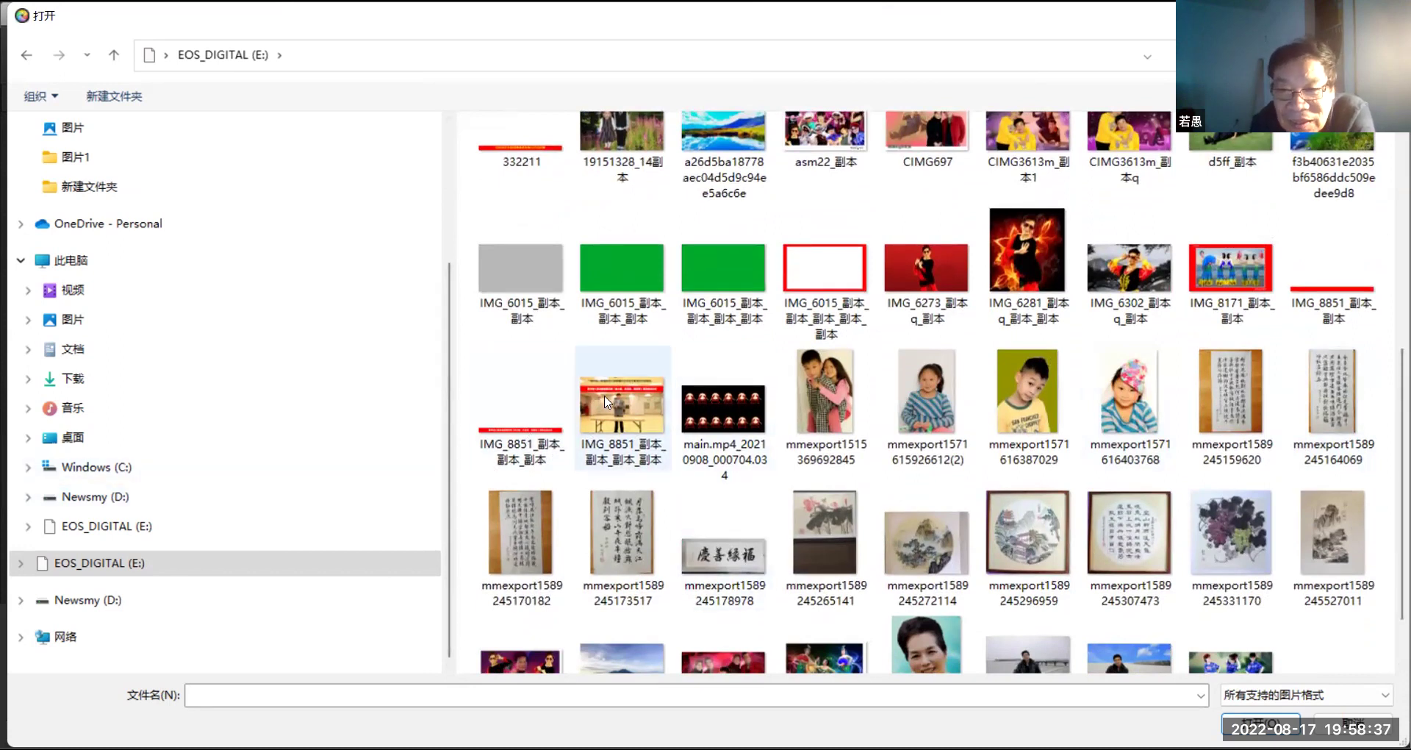
pyautogui.scroll(-2, 997, 530)
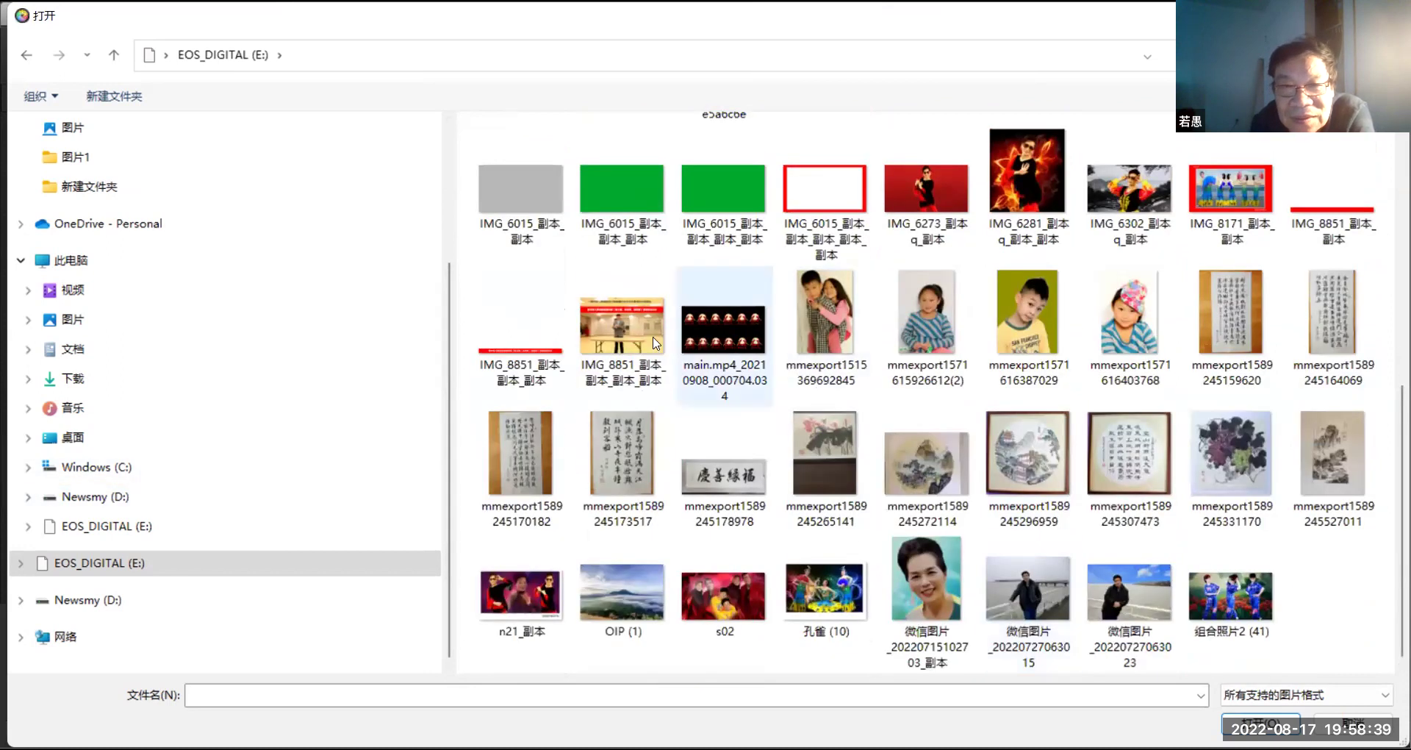
pyautogui.click(622, 328)
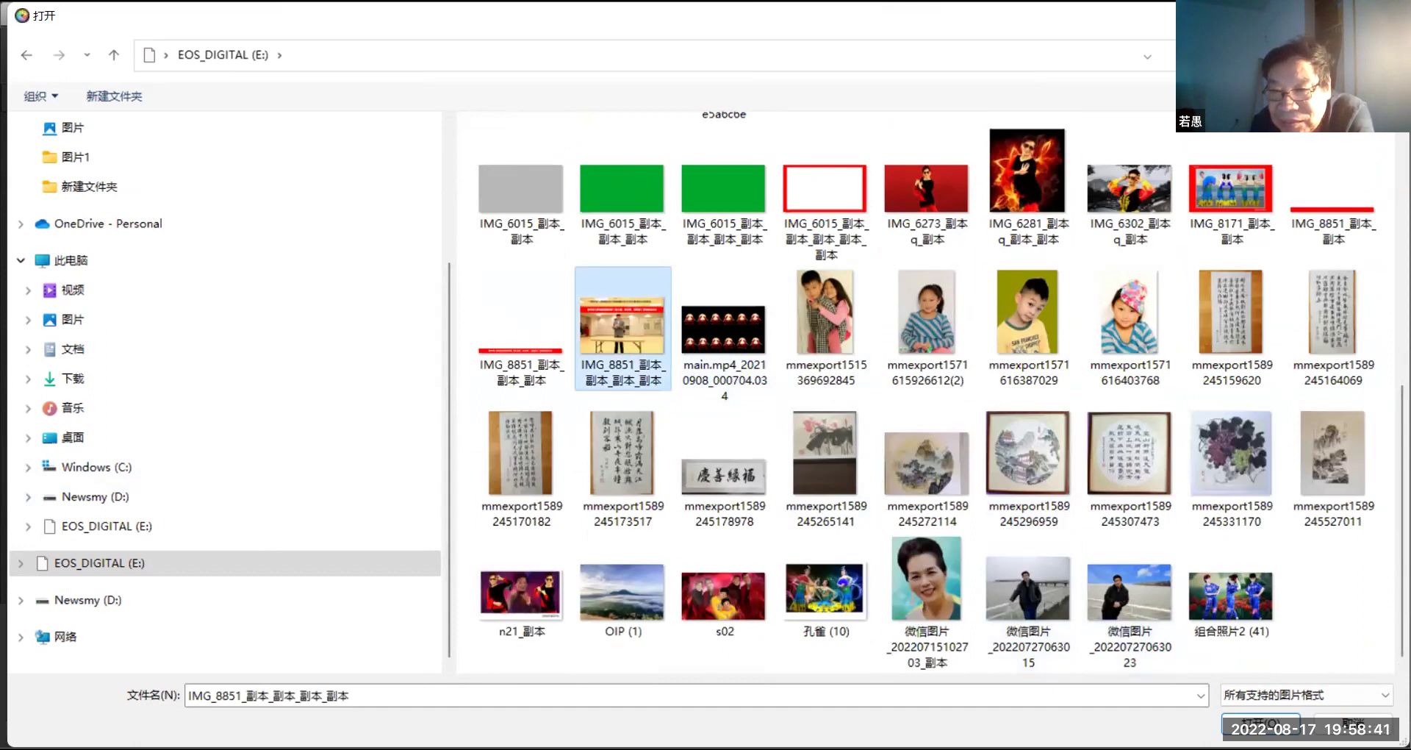
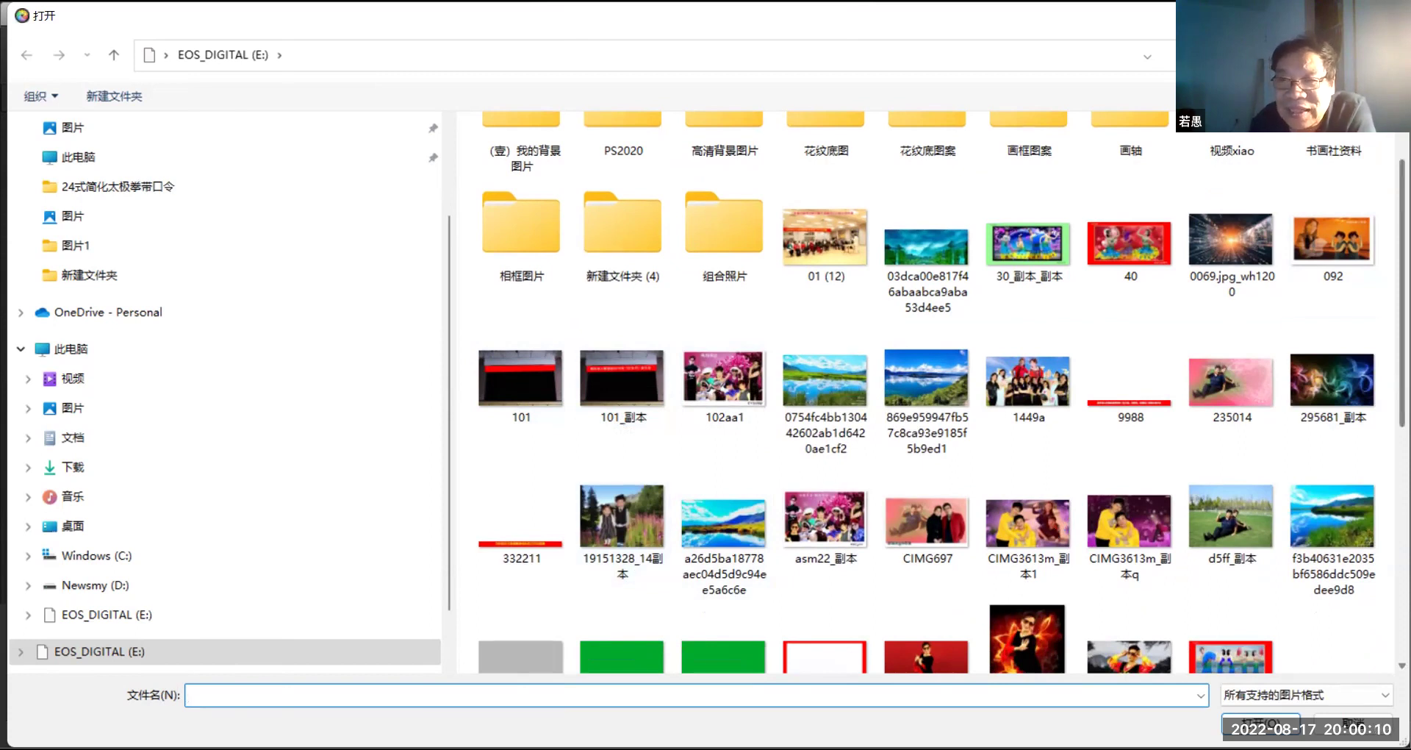
# Review the whole picture collection on the E: drive again, from the folders to the last images
pyautogui.scroll(-2, 941, 393)
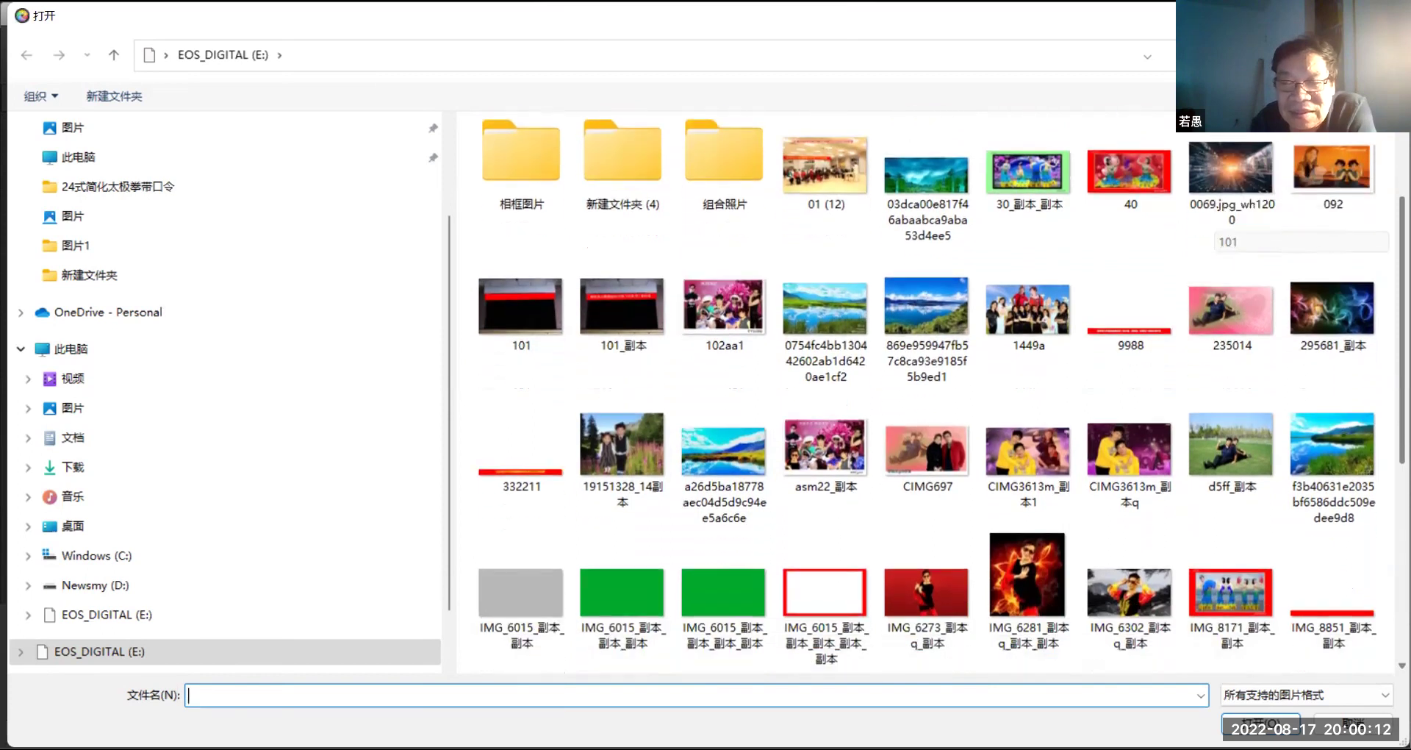
pyautogui.scroll(3, 942, 392)
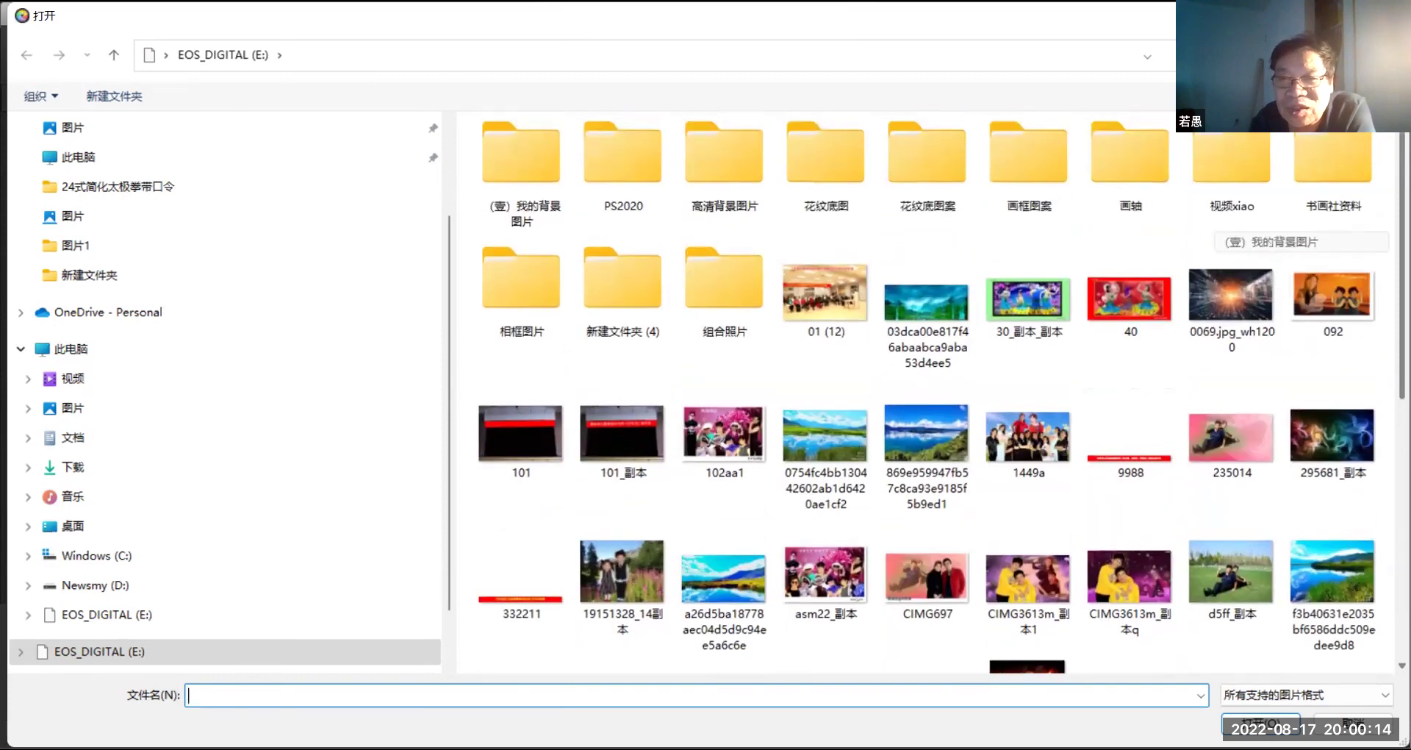
pyautogui.scroll(-6, 942, 392)
pyautogui.scroll(-5, 941, 392)
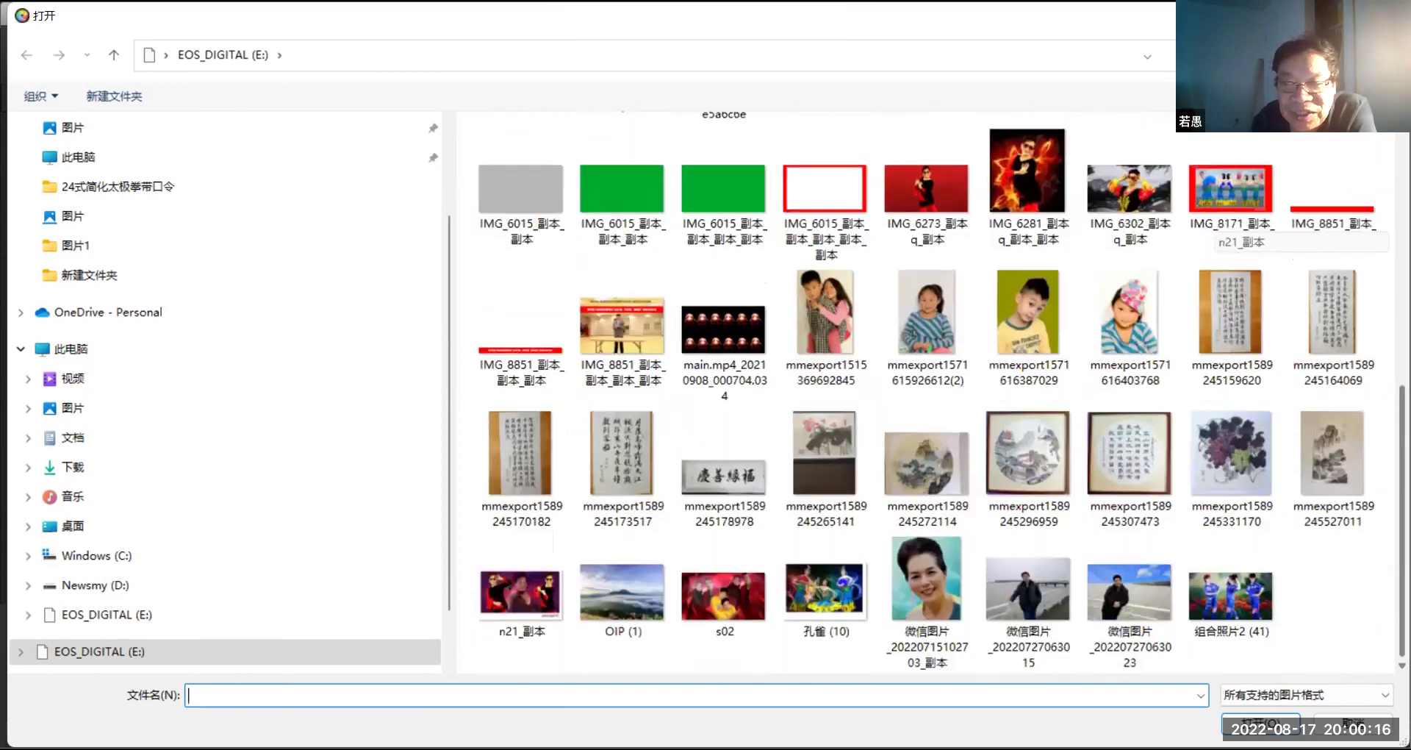
pyautogui.scroll(2, 941, 393)
pyautogui.scroll(-2, 942, 392)
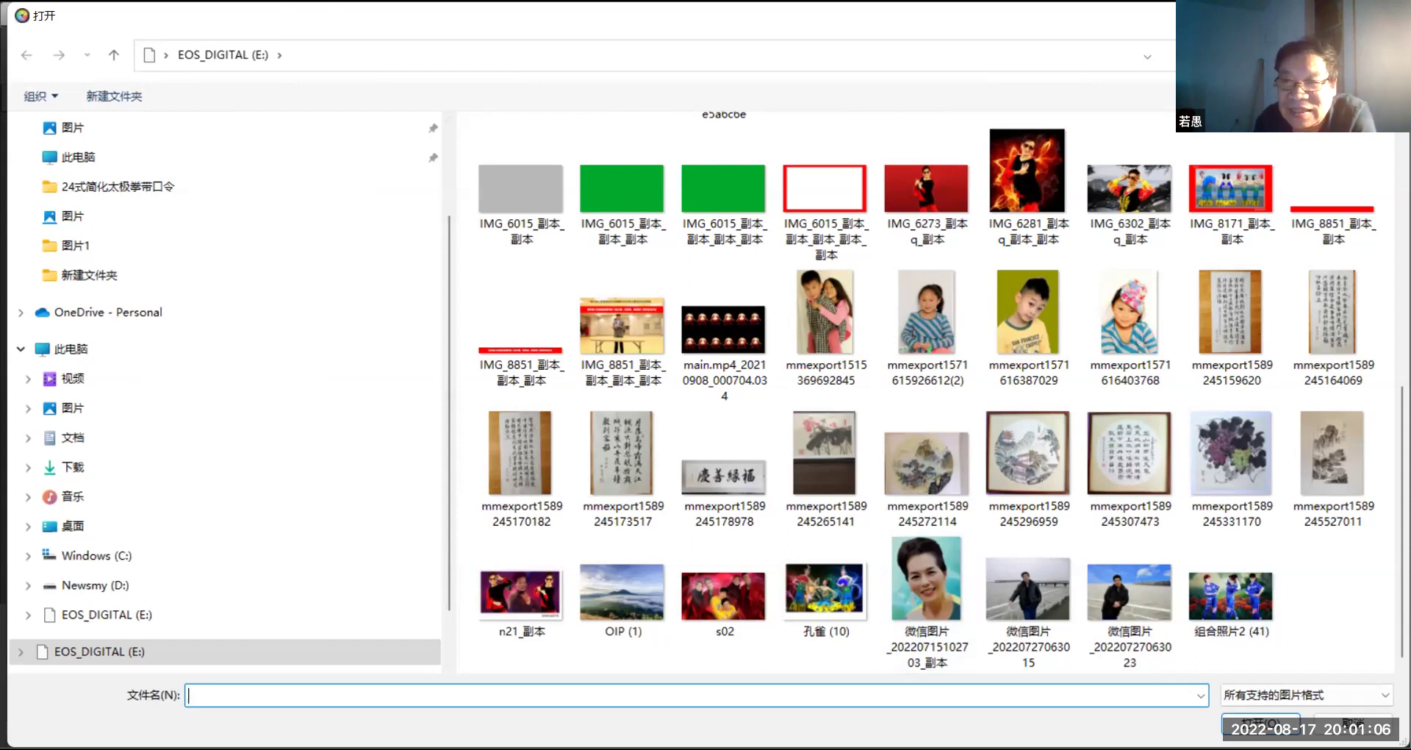
pyautogui.scroll(5, 1213, 405)
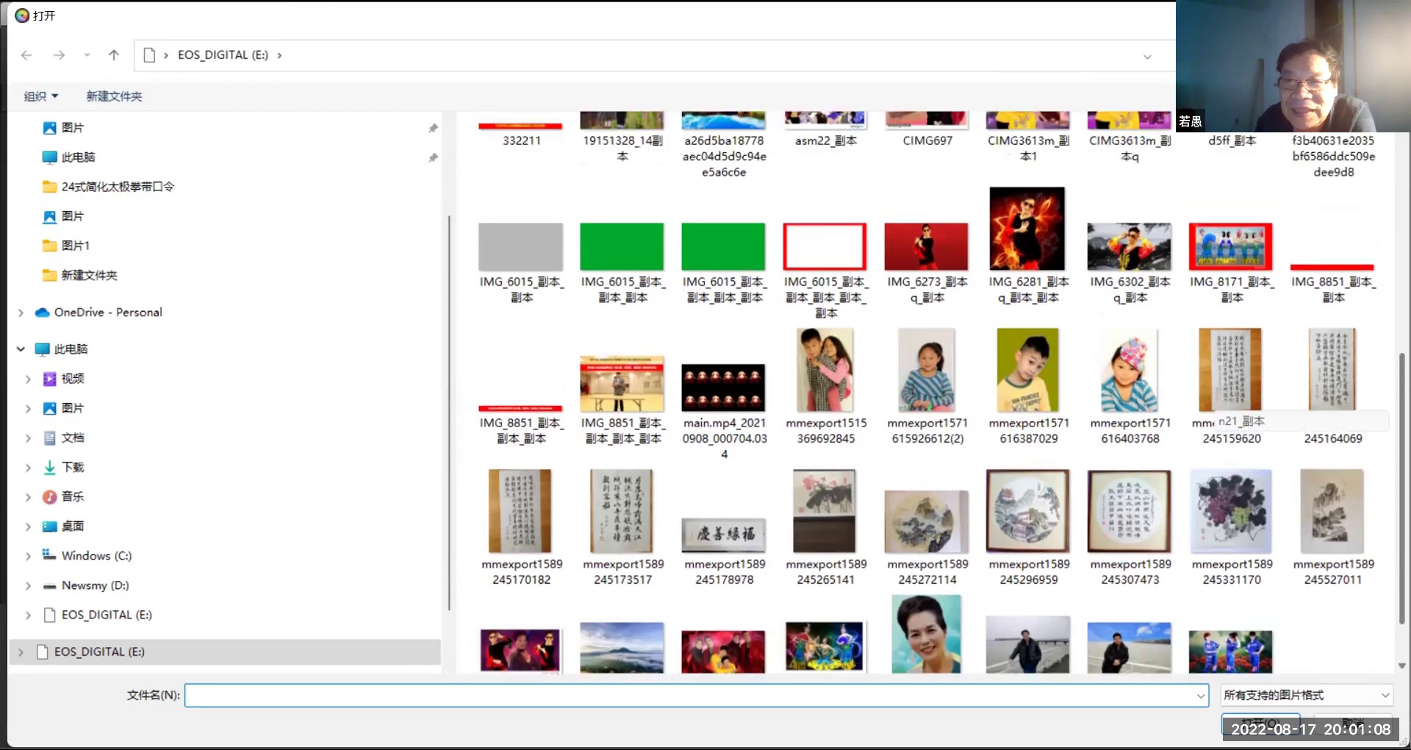
pyautogui.scroll(3, 1213, 405)
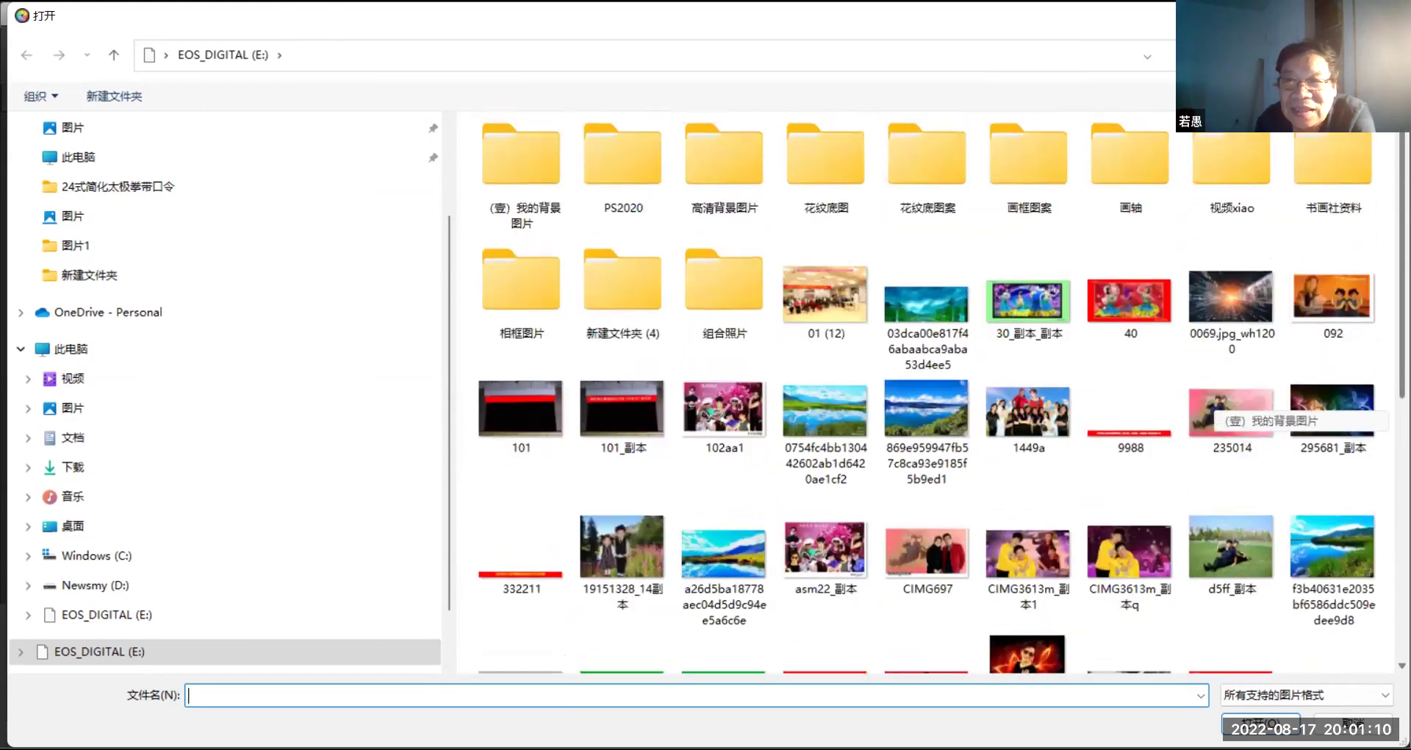
pyautogui.scroll(-8, 1213, 412)
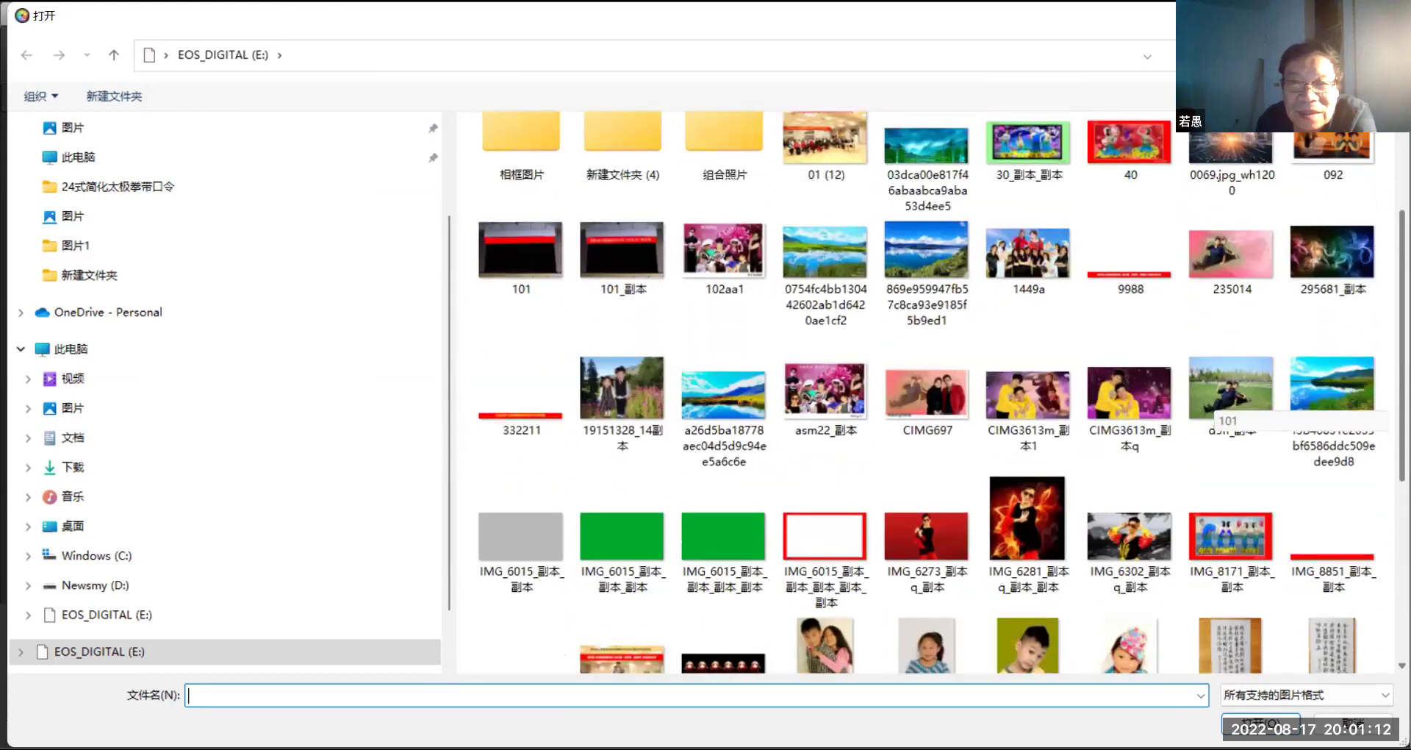
pyautogui.scroll(8, 1213, 412)
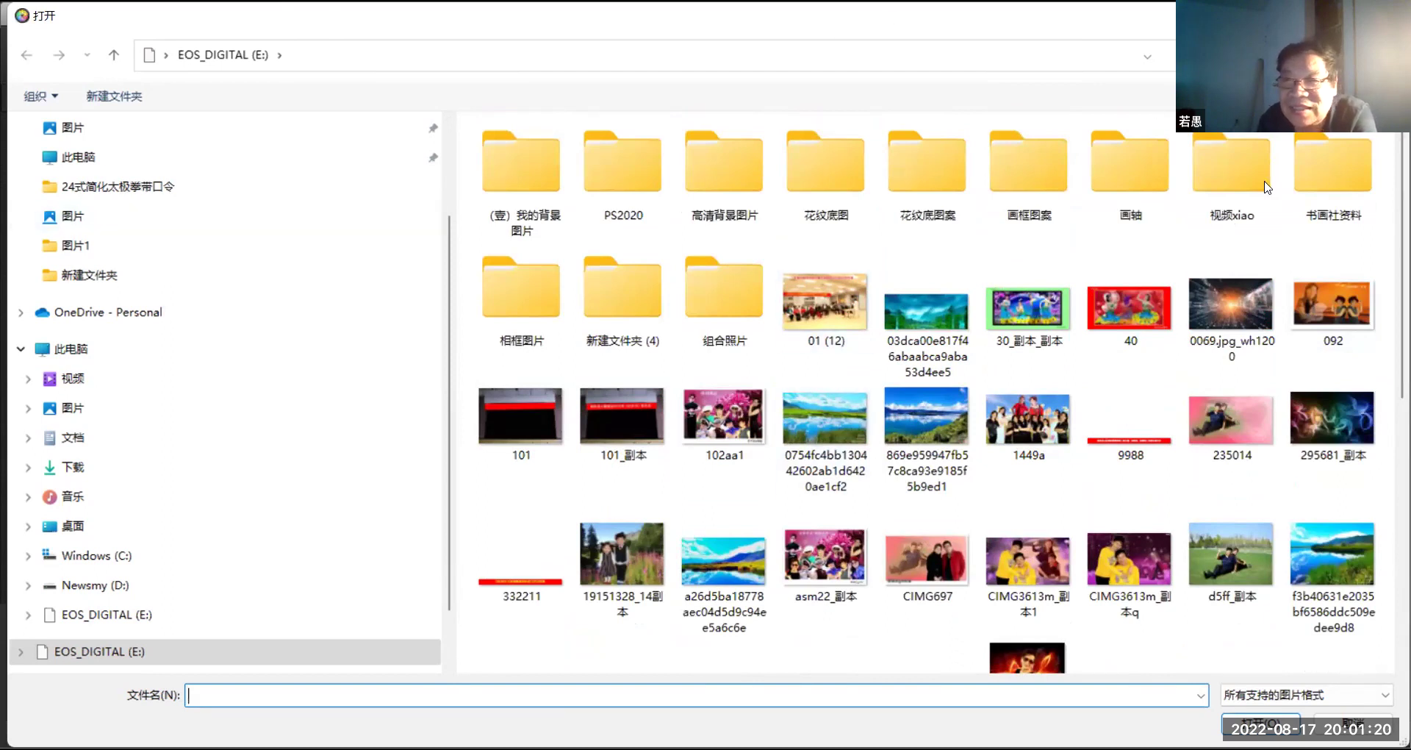
# Open the landscape picture 0754fc4bb130442602ab1d6420ae1cf2 from the E: drive and advance to the next picture in the folder
pyautogui.scroll(-1, 934, 389)
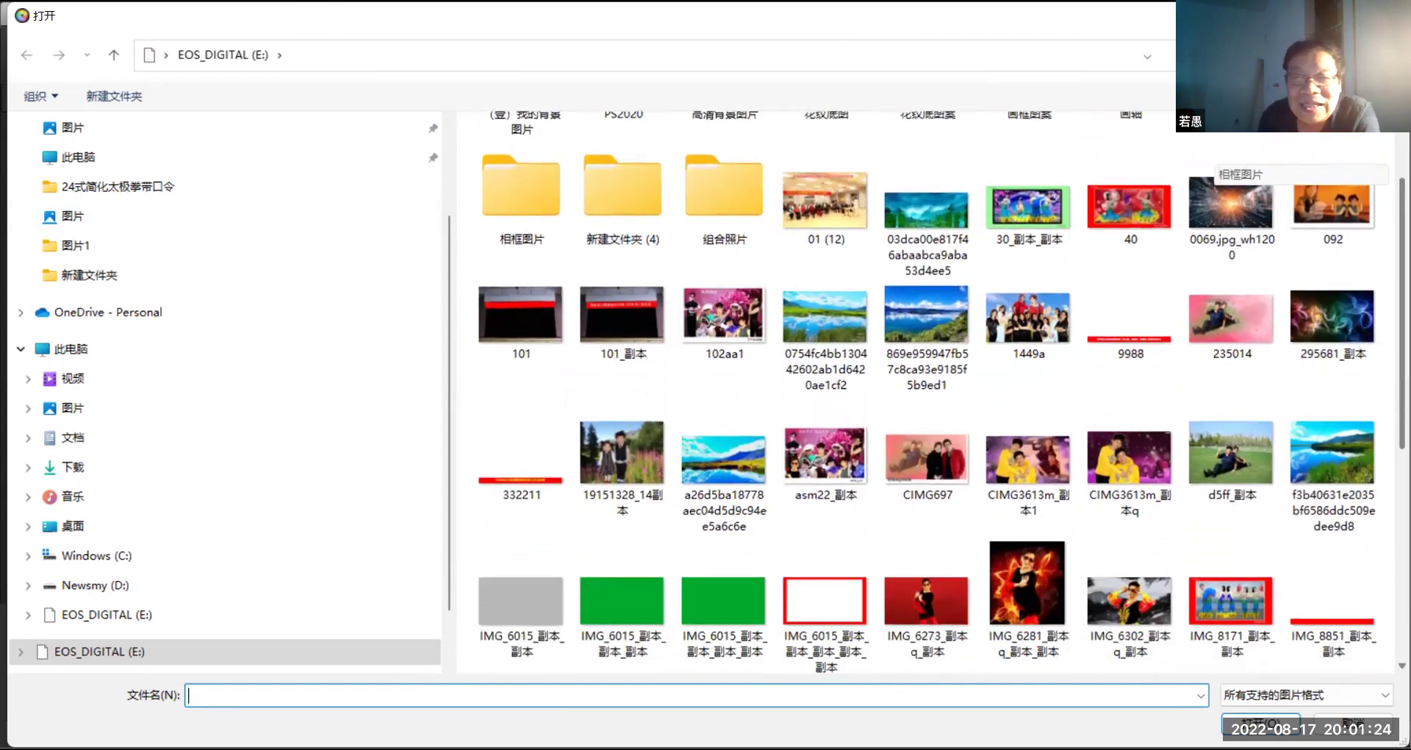
pyautogui.scroll(-1, 929, 389)
pyautogui.scroll(1, 930, 389)
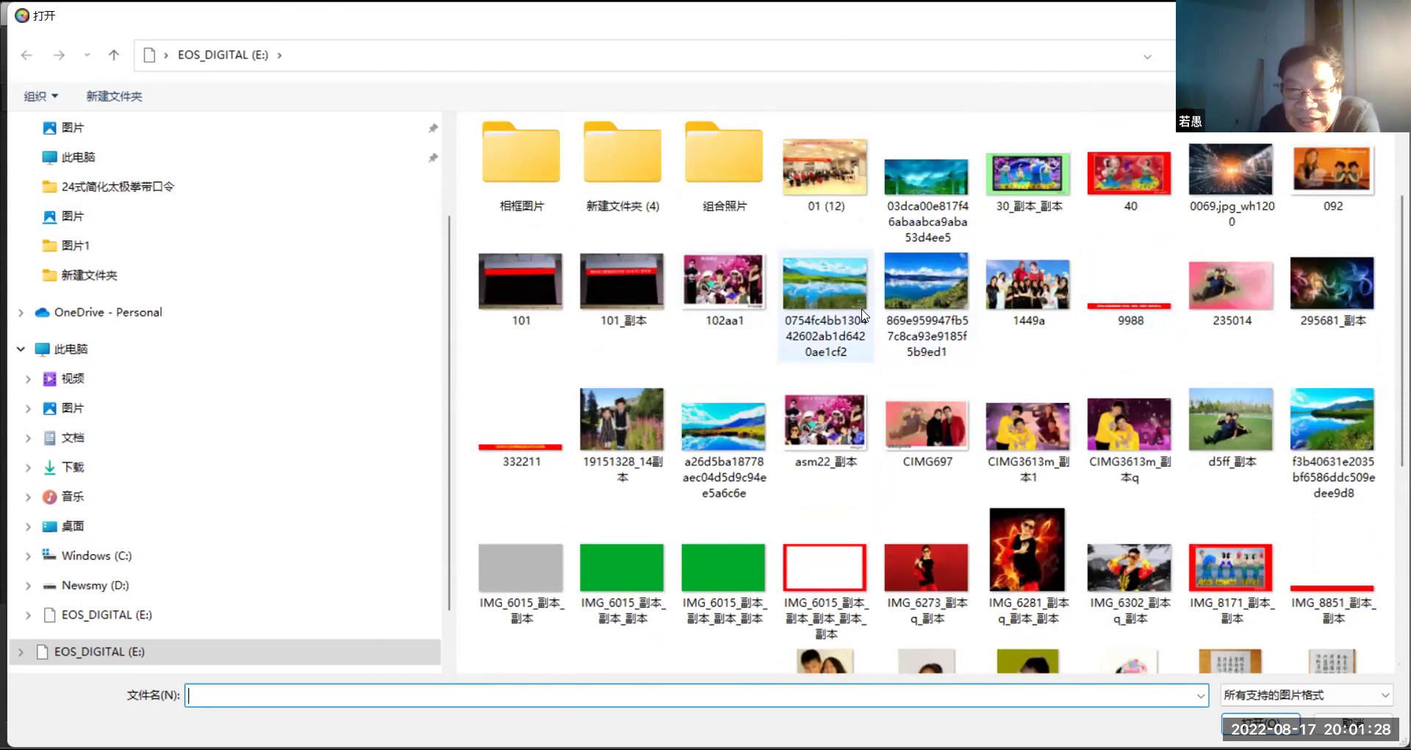
pyautogui.click(820, 294)
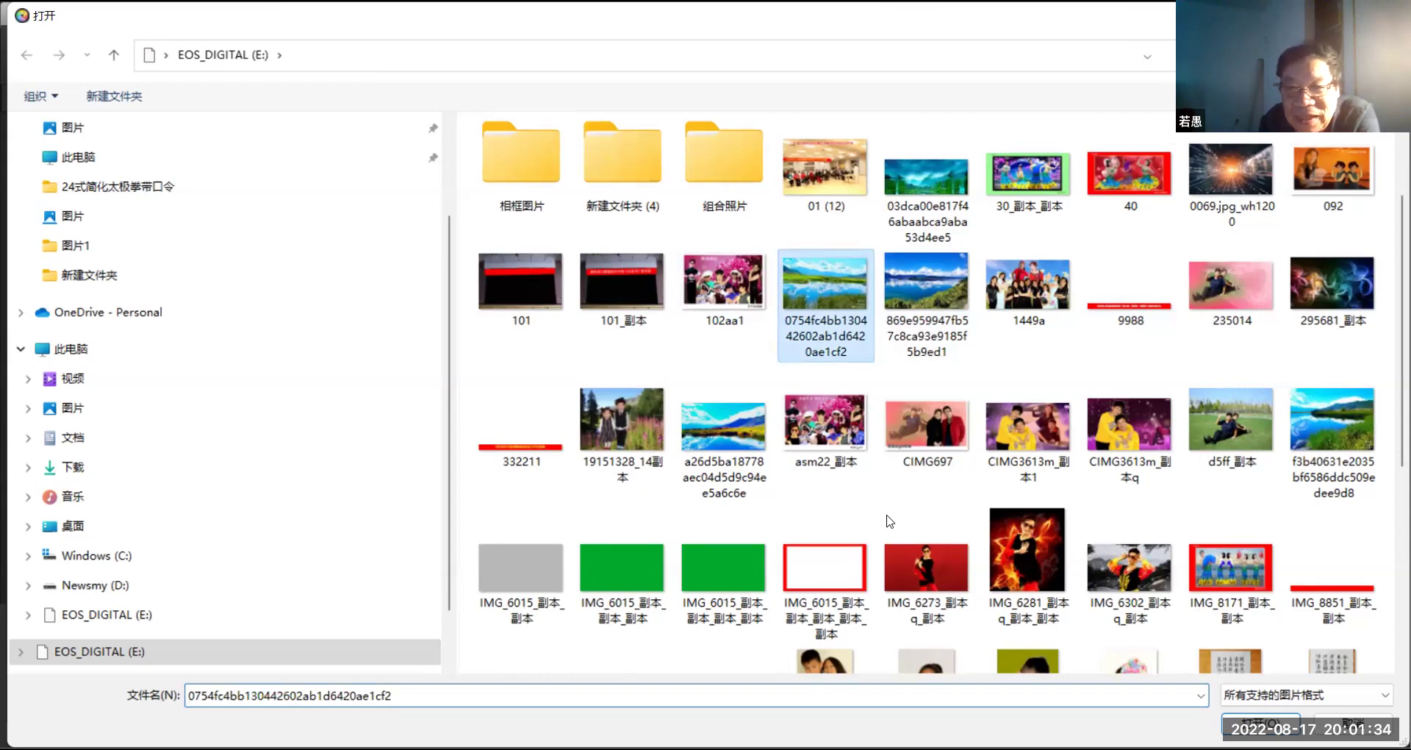
pyautogui.press('Return')
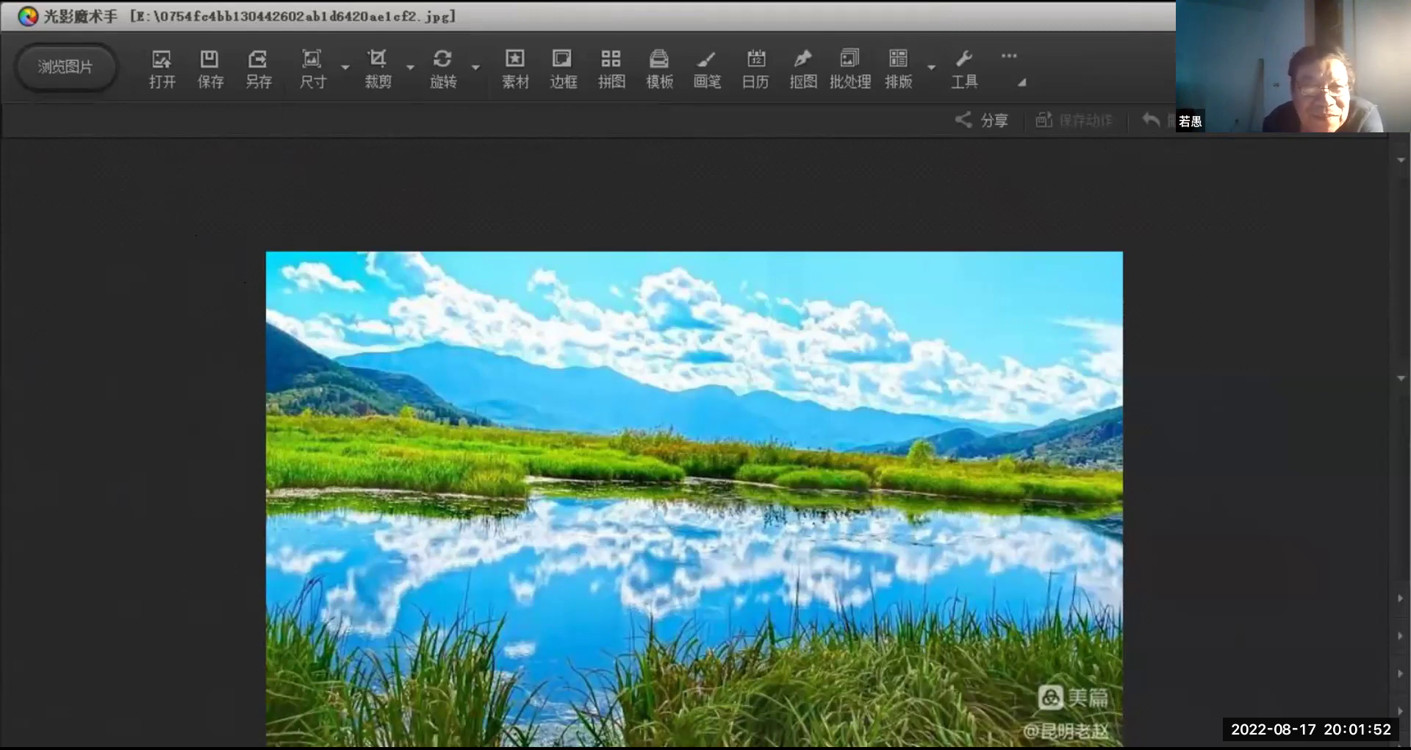
pyautogui.press('pagedown')
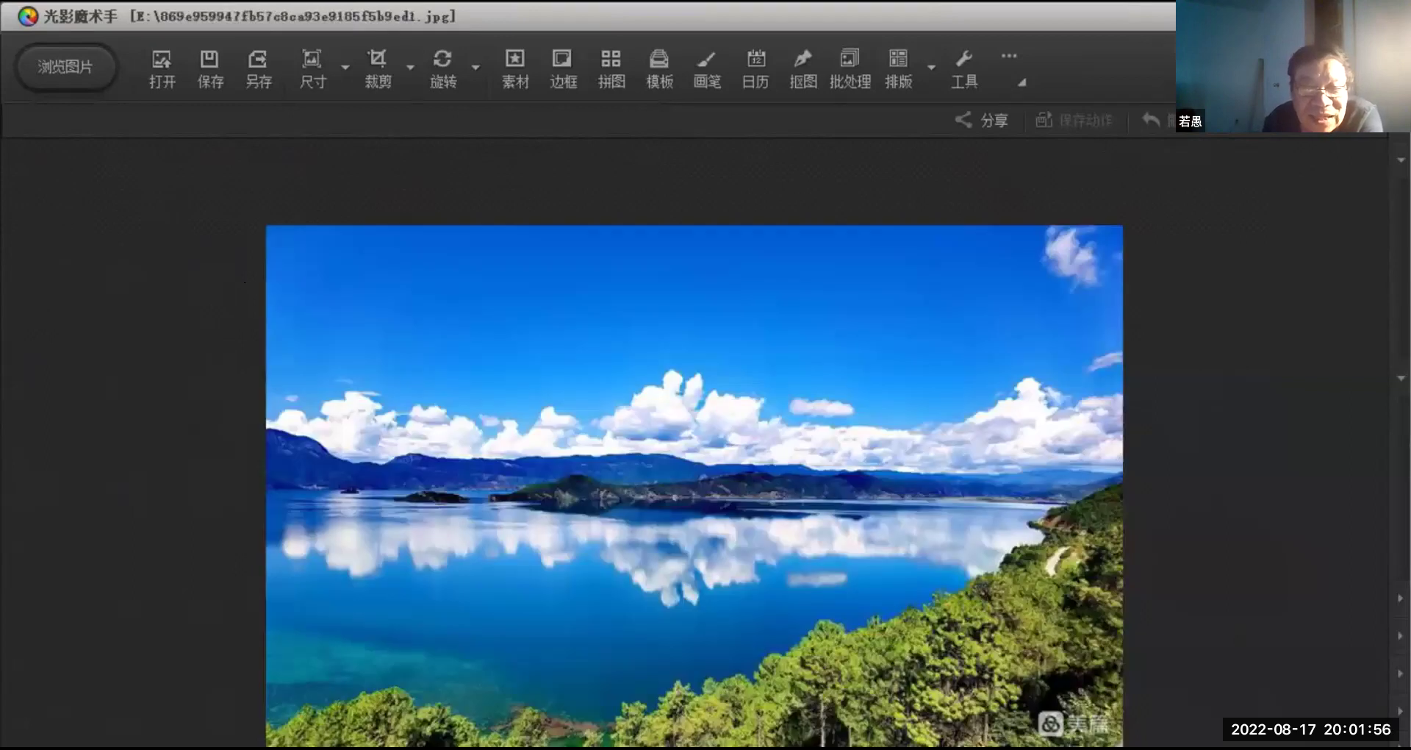
# View the next picture, 1449a, return to the lake landscape and check which 抠图 cutout modes are offered
pyautogui.press('pagedown')
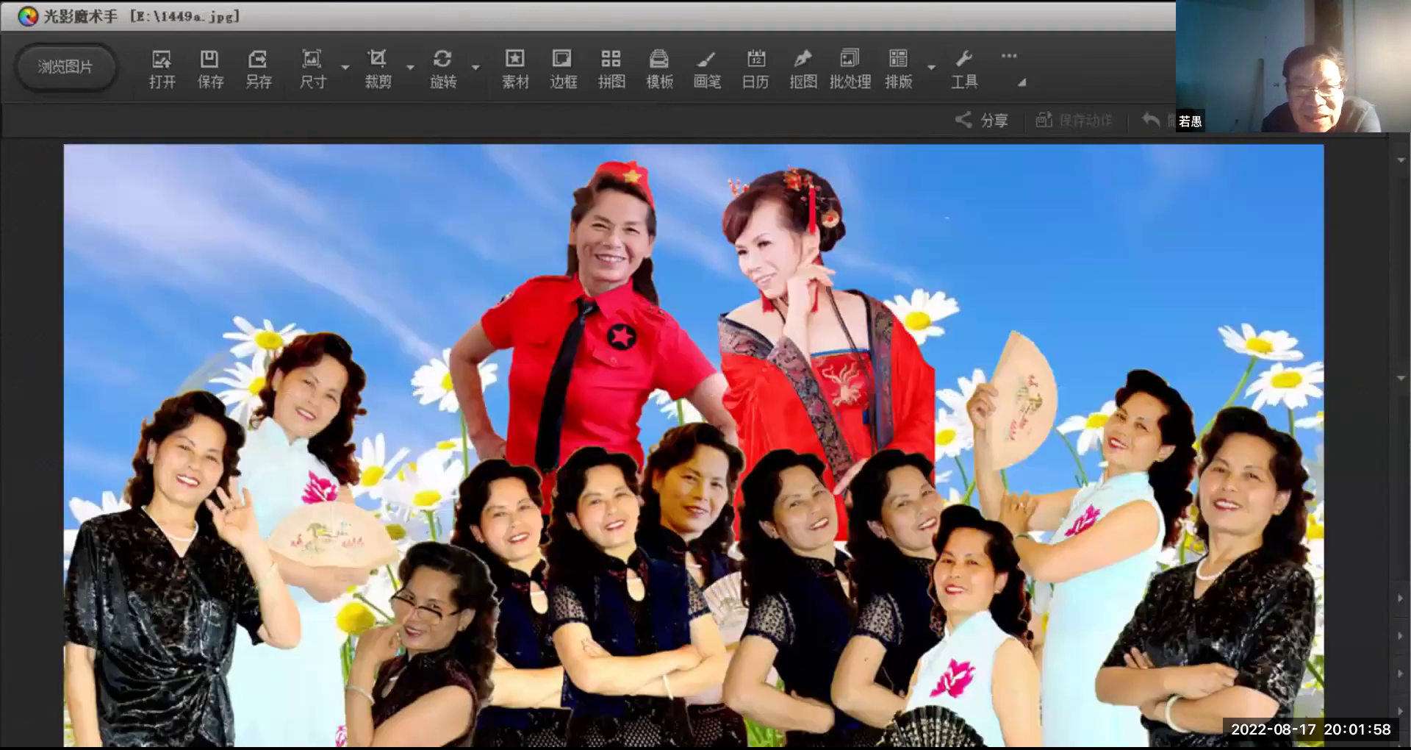
pyautogui.press('pageup')
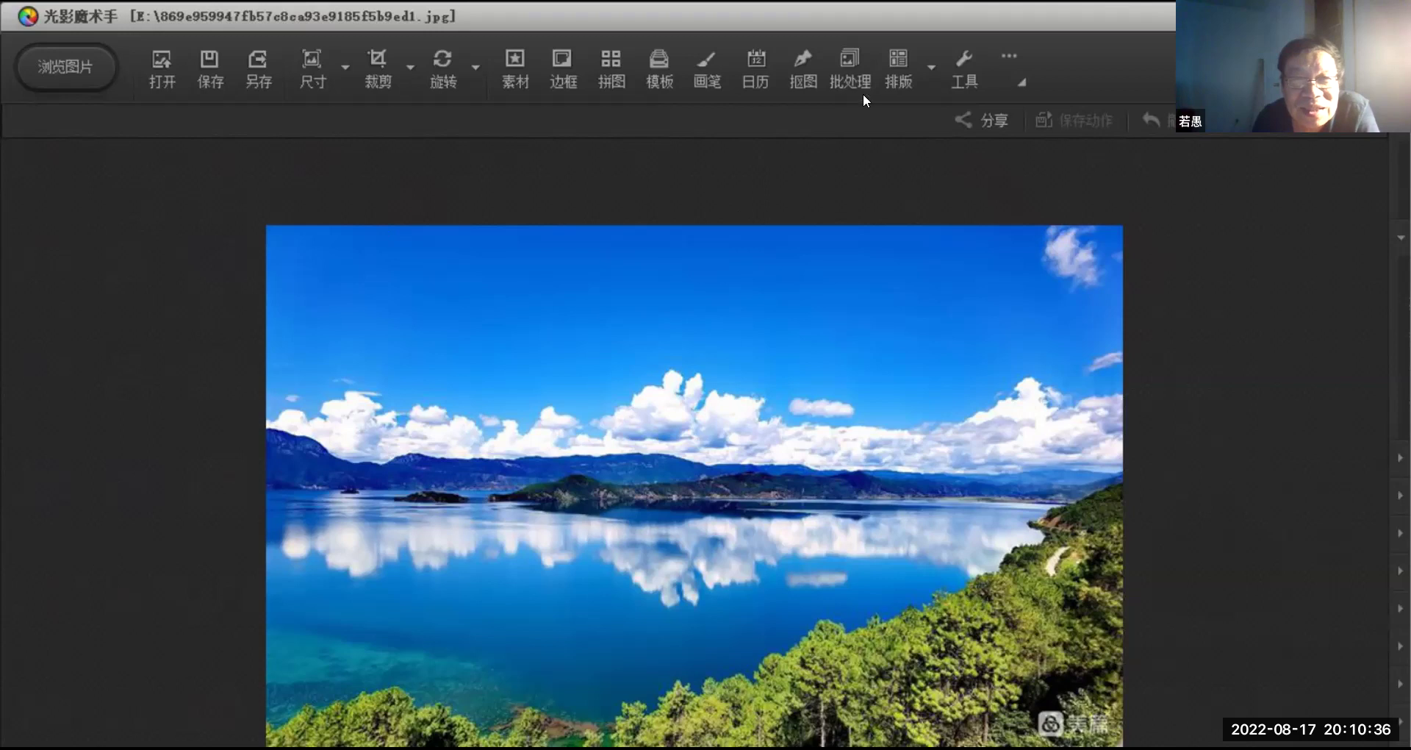
pyautogui.click(800, 56)
pyautogui.click(710, 208)
pyautogui.click(802, 64)
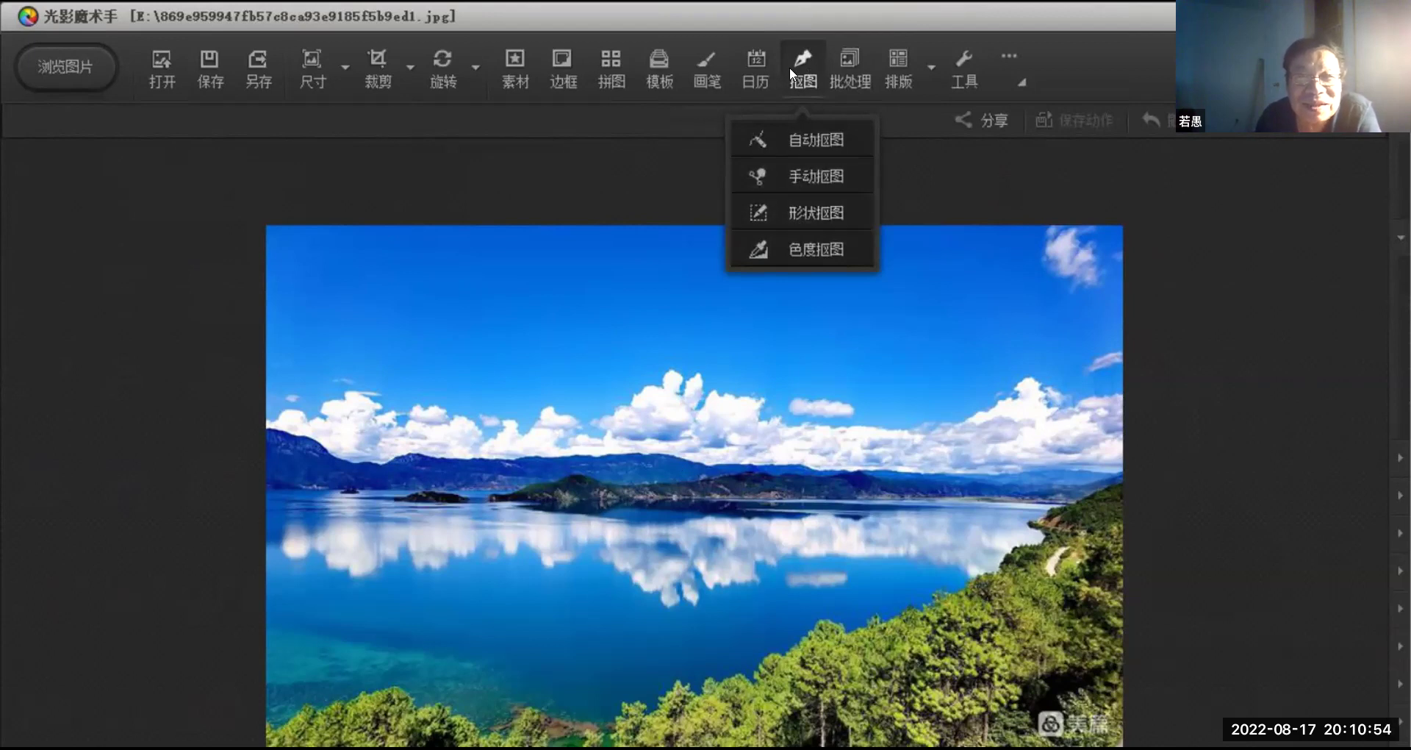
pyautogui.click(169, 74)
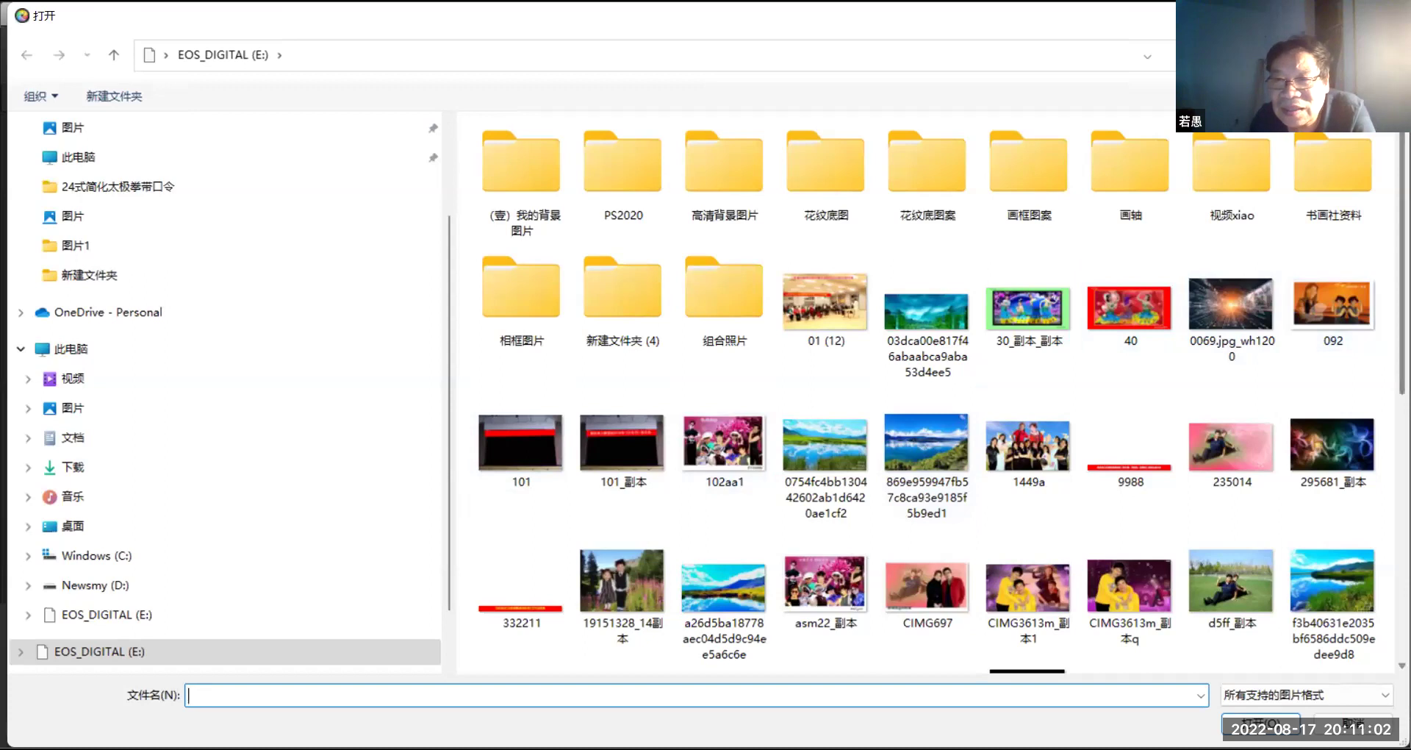
pyautogui.scroll(-1, 941, 390)
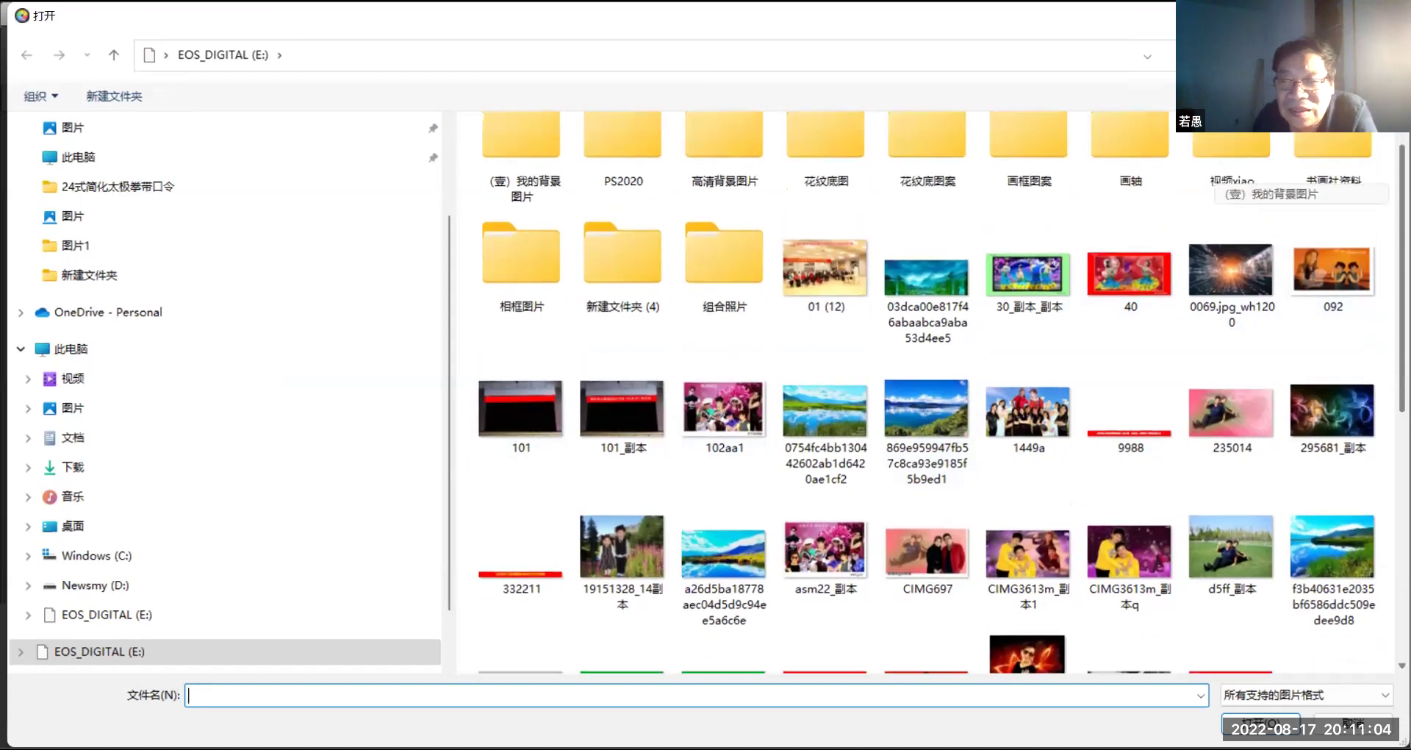
pyautogui.scroll(1, 941, 389)
pyautogui.scroll(-4, 941, 390)
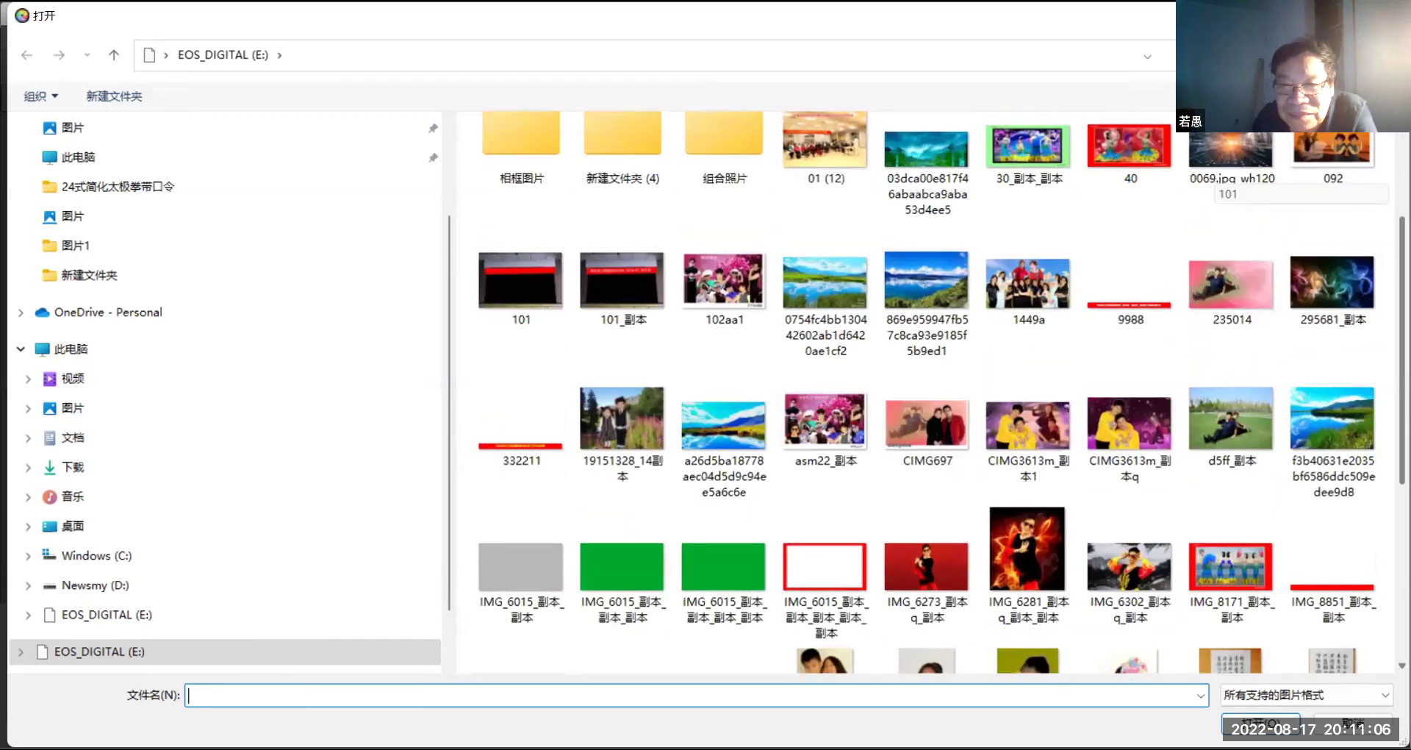
pyautogui.scroll(-1, 941, 389)
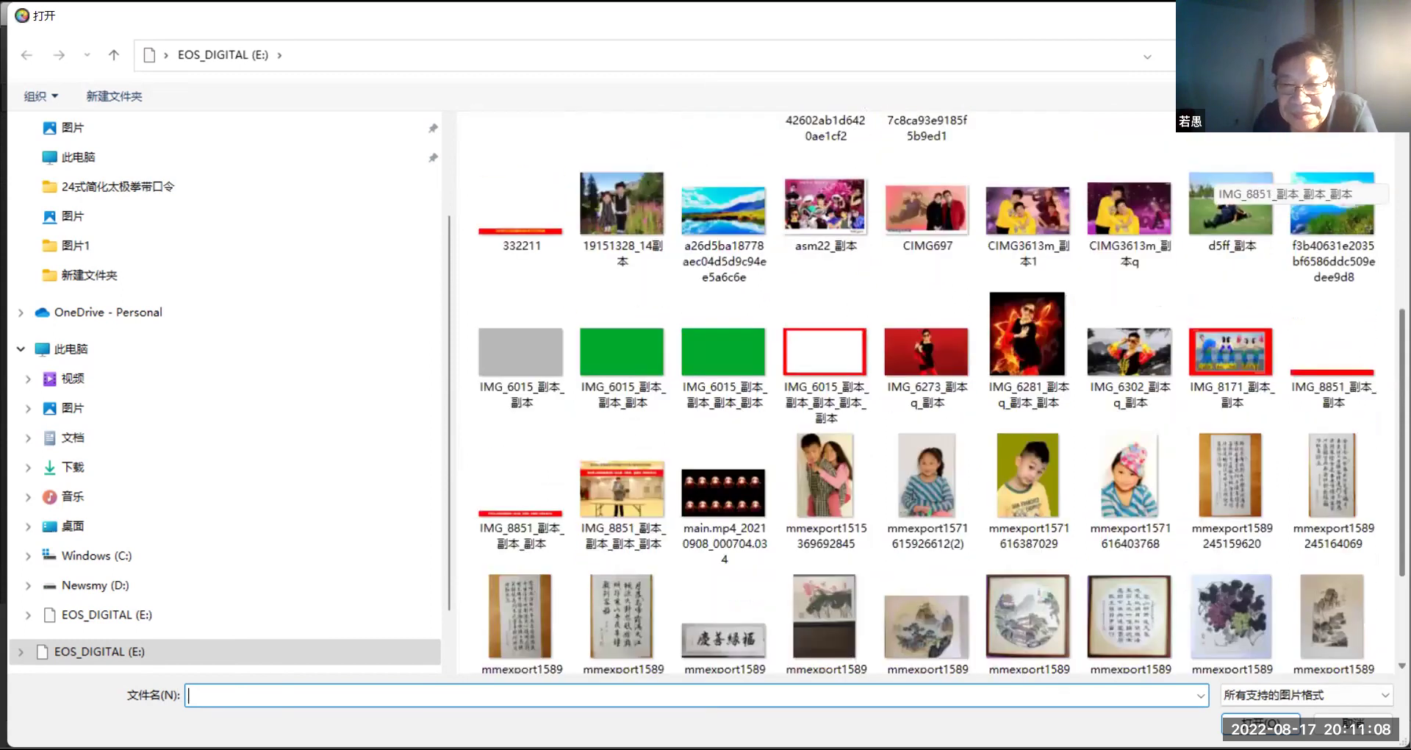
pyautogui.scroll(-1, 941, 423)
pyautogui.click(1040, 468)
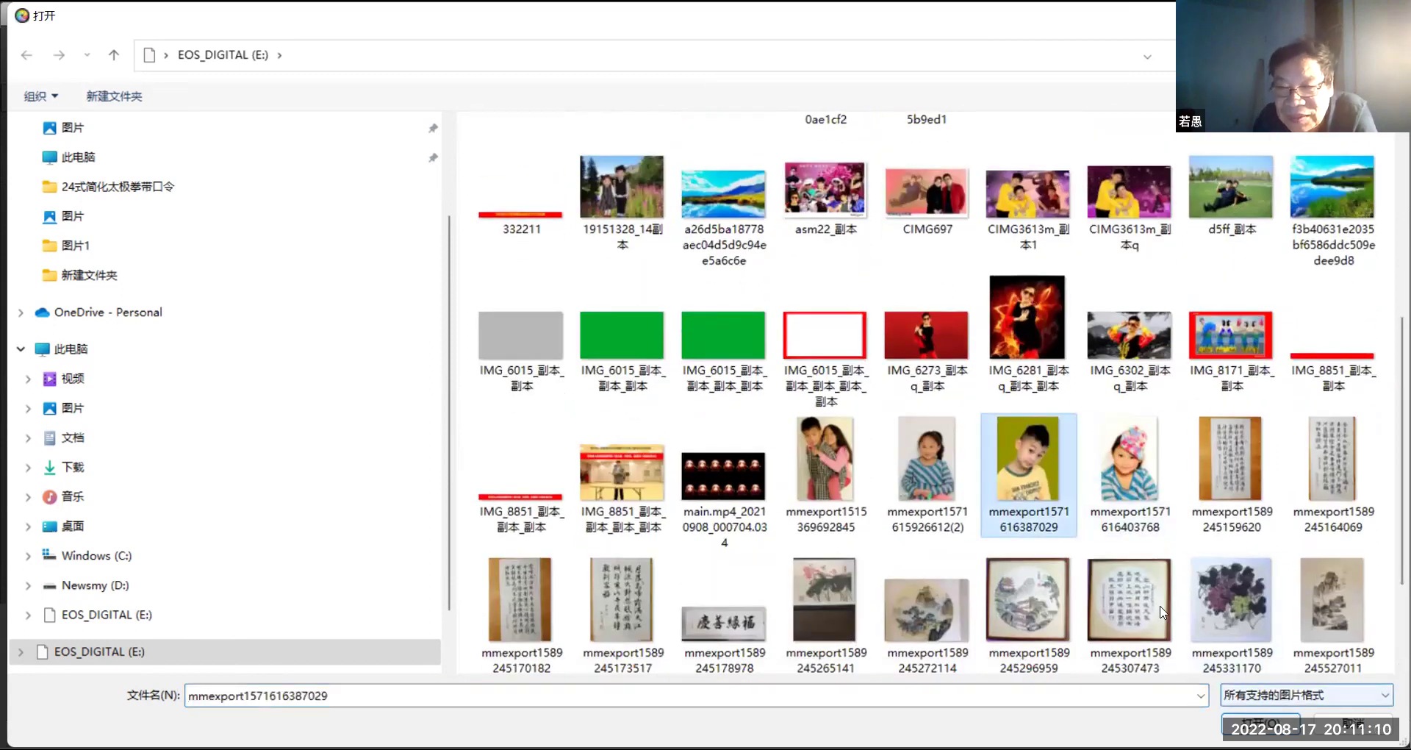
pyautogui.press('Tab')
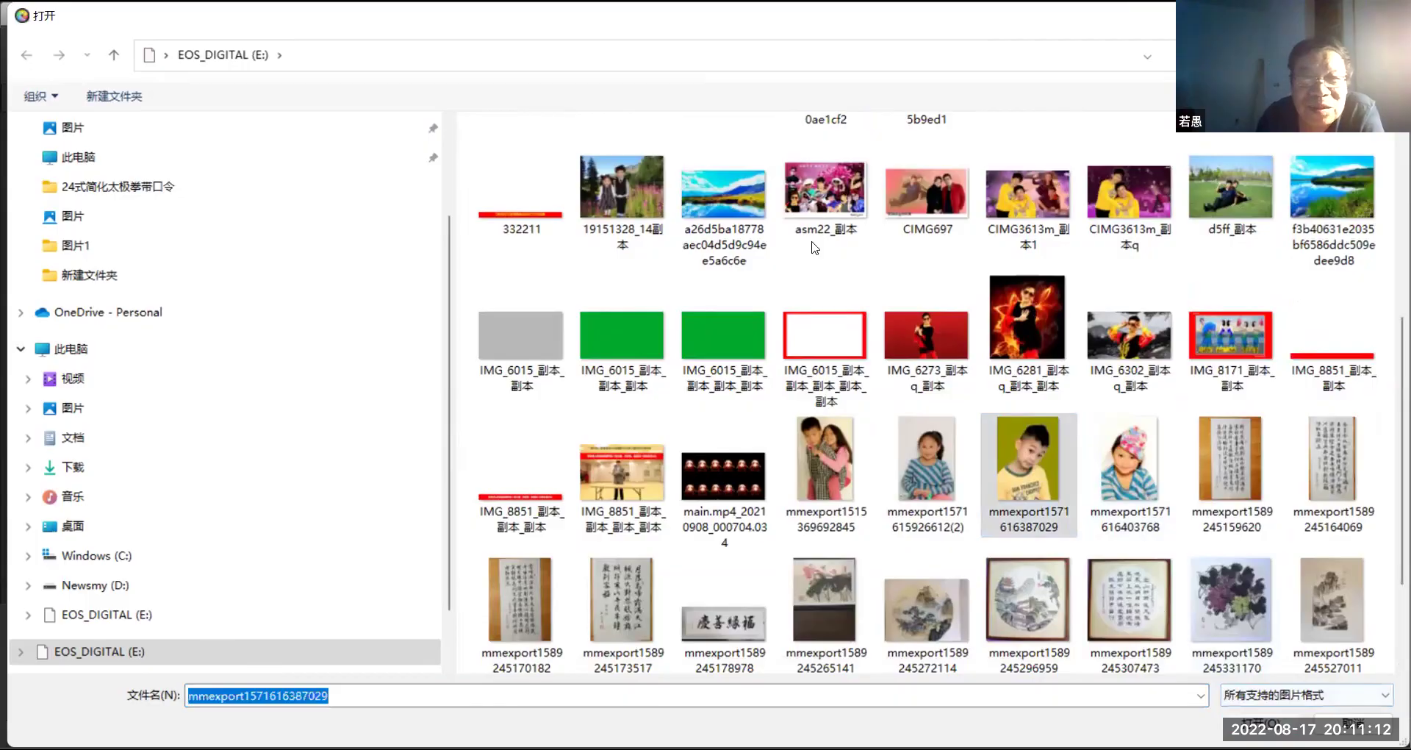
pyautogui.press('Return')
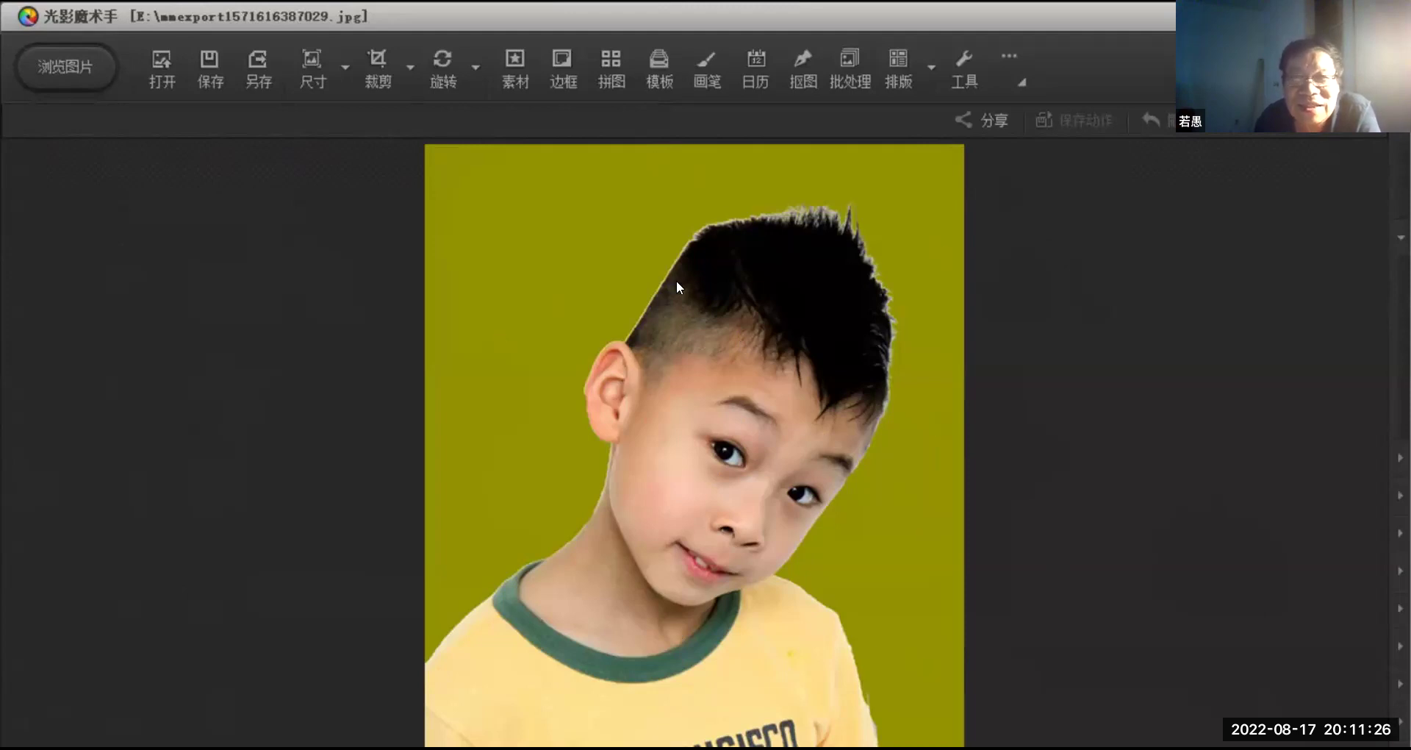
# Remove the olive background around the boy with the 色度抠图 chroma cutout
pyautogui.moveTo(659, 67)
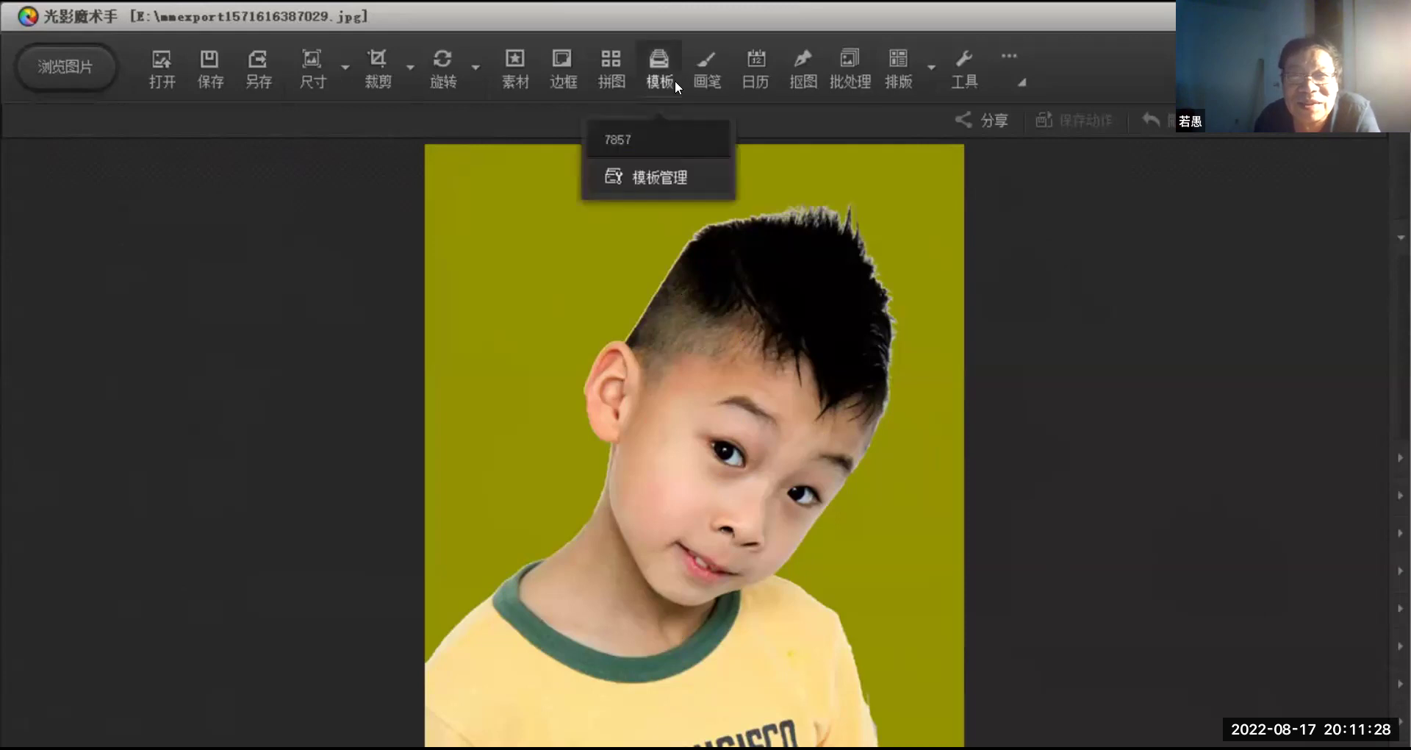
pyautogui.moveTo(794, 68)
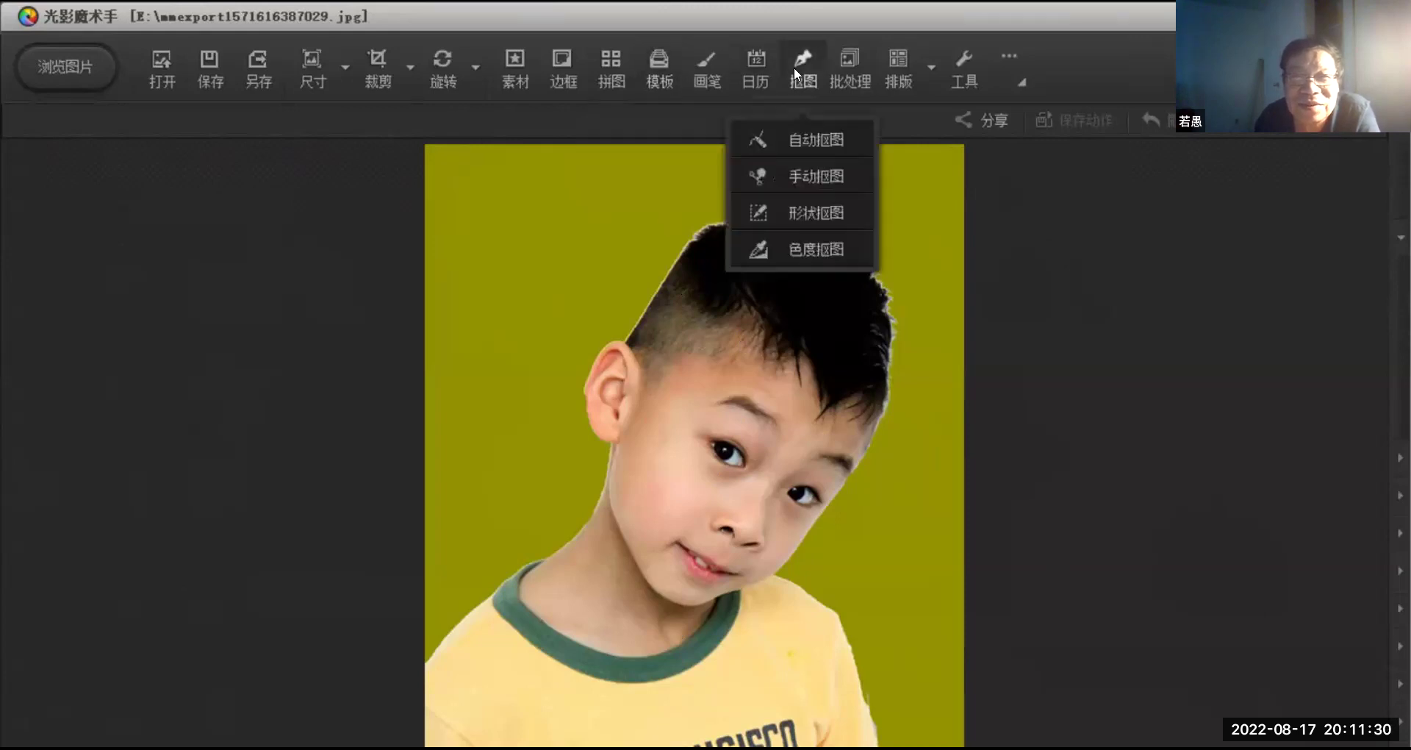
pyautogui.click(808, 245)
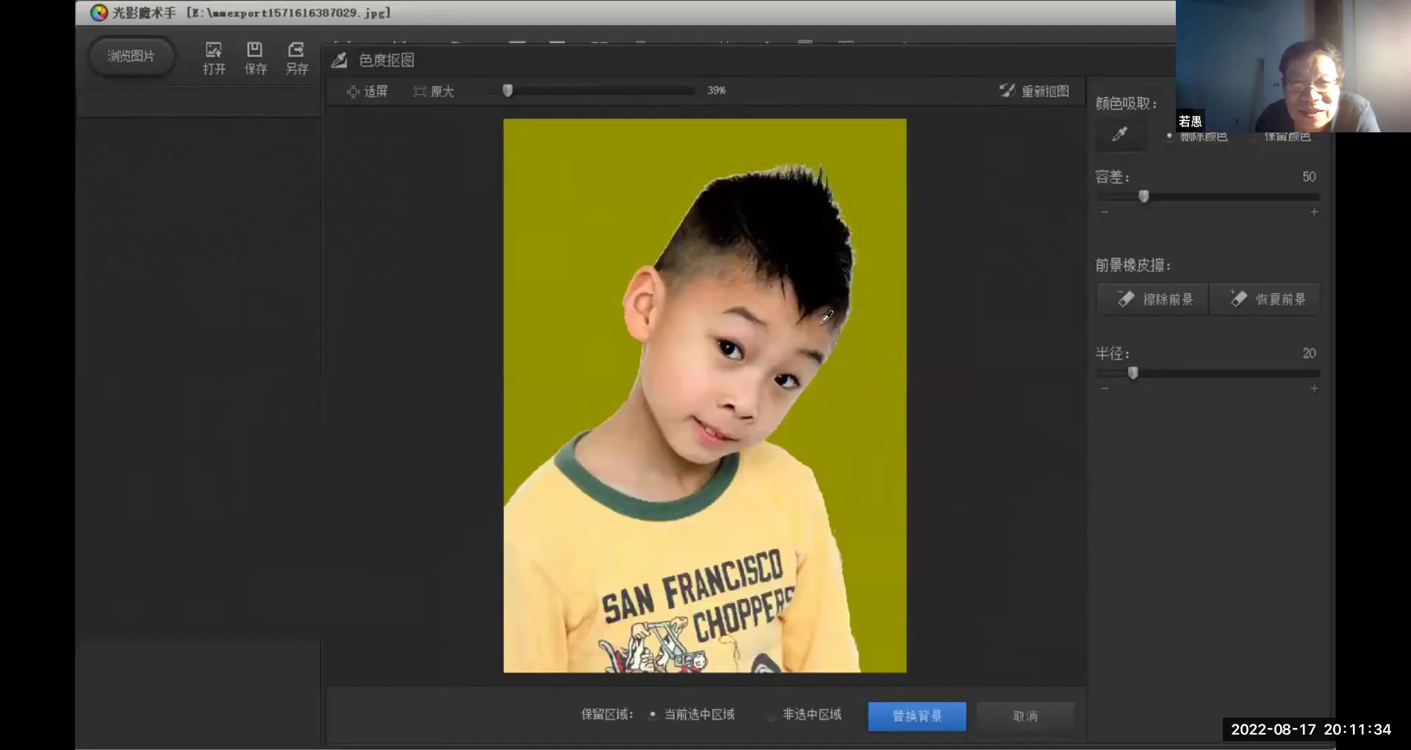
pyautogui.click(886, 397)
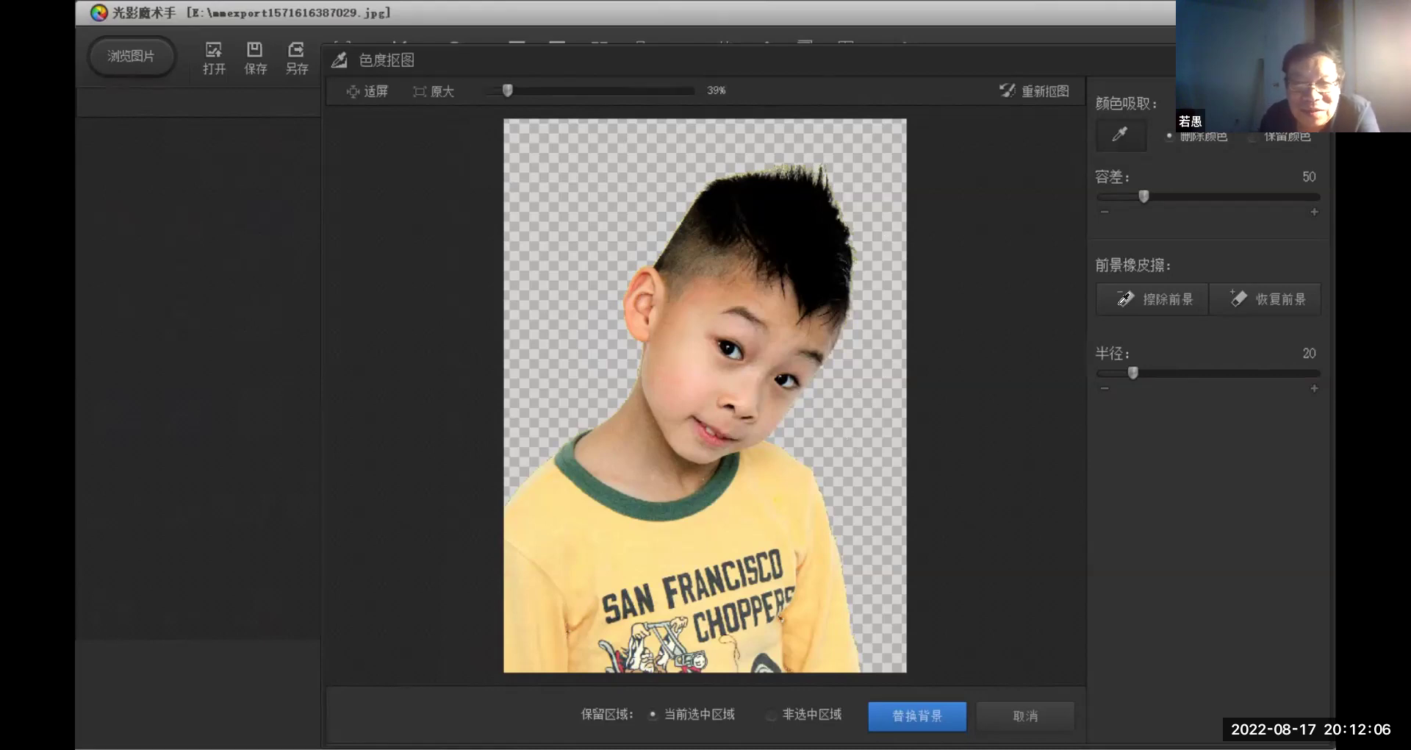
# Go on to background replacement and try solid red and solid white backgrounds behind the boy
pyautogui.click(948, 718)
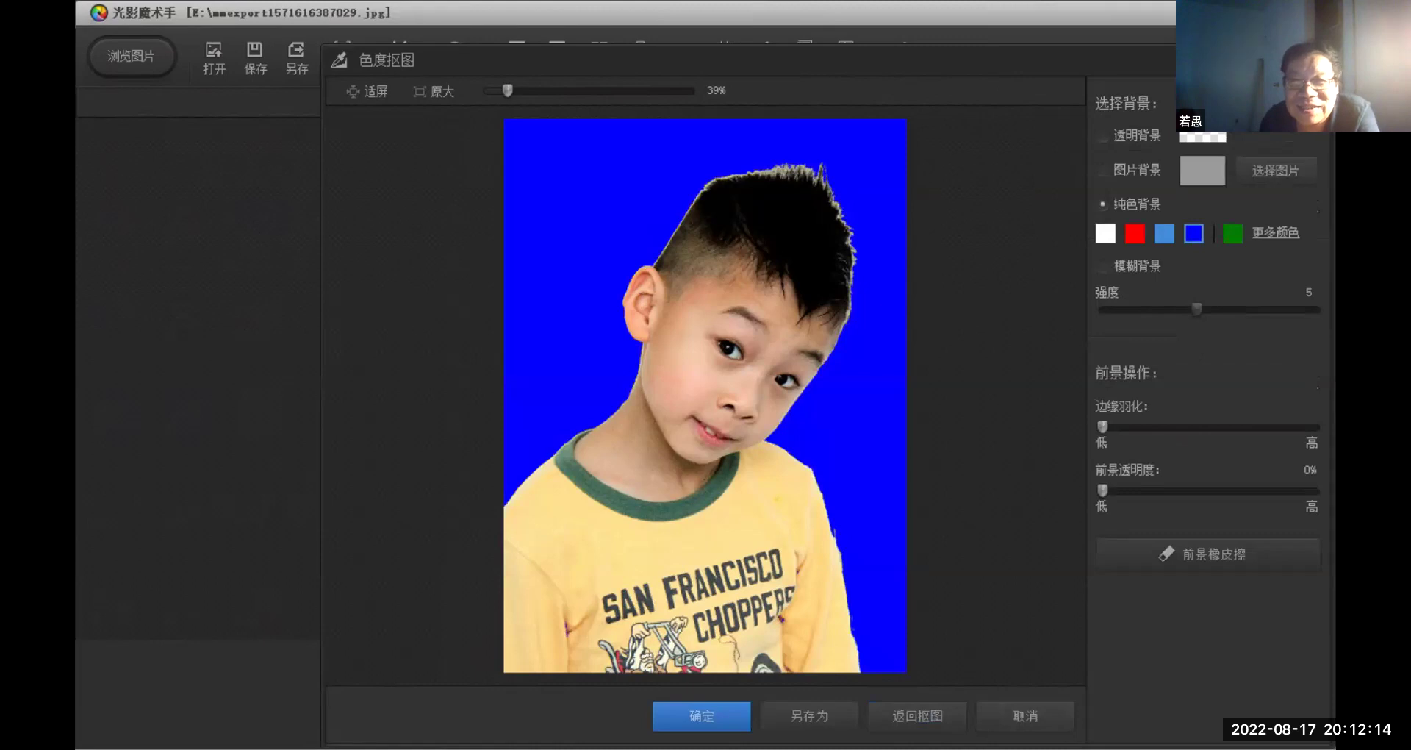
pyautogui.click(1135, 233)
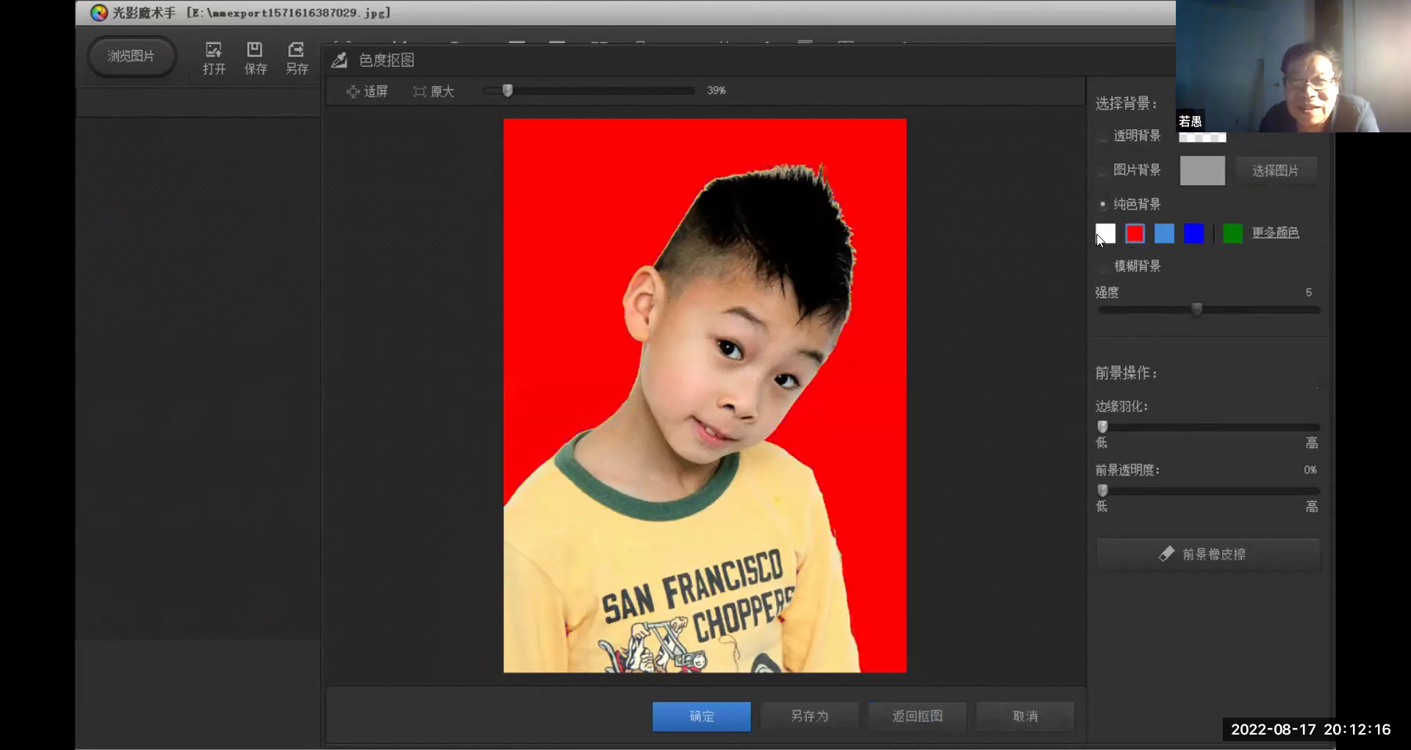
pyautogui.click(1102, 235)
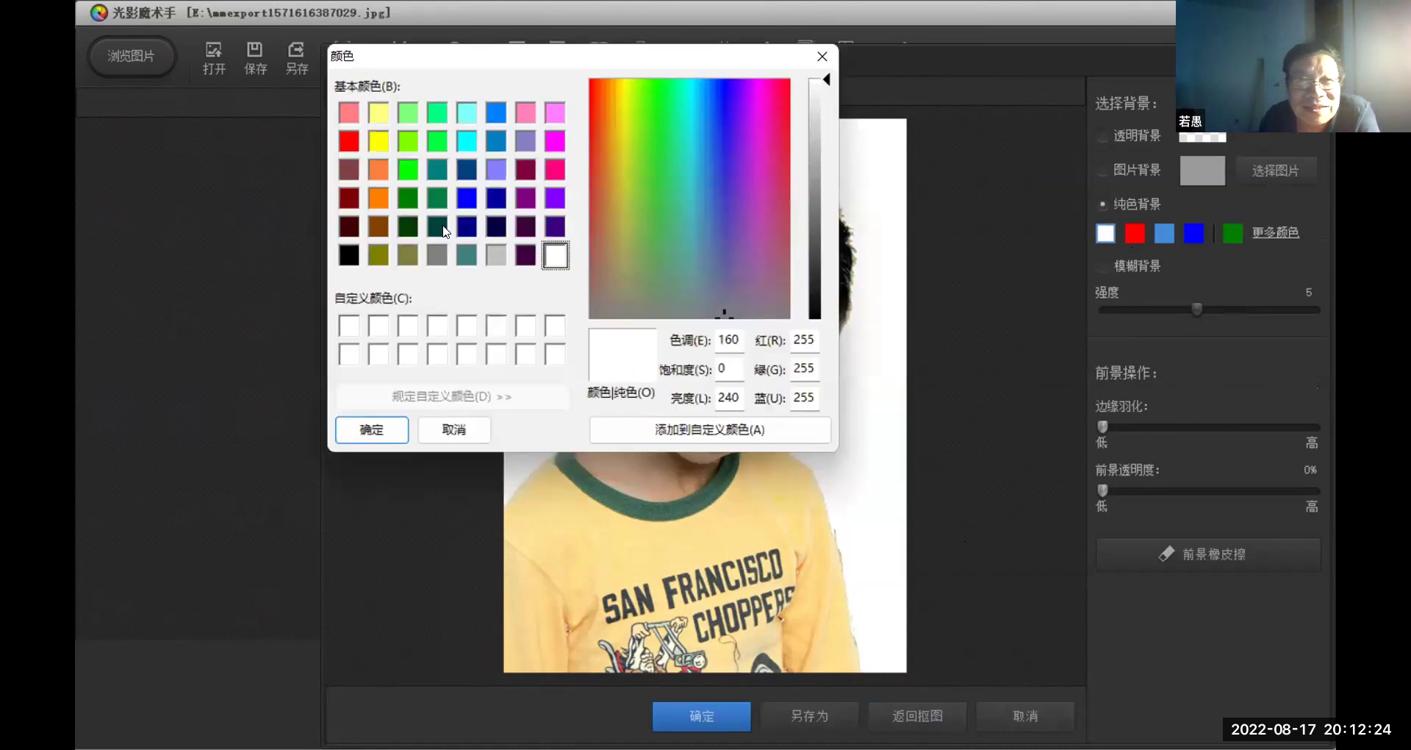
# Set a custom solid olive background with RGB 128, 128, 64 behind the boy and close the cutout
pyautogui.click(495, 229)
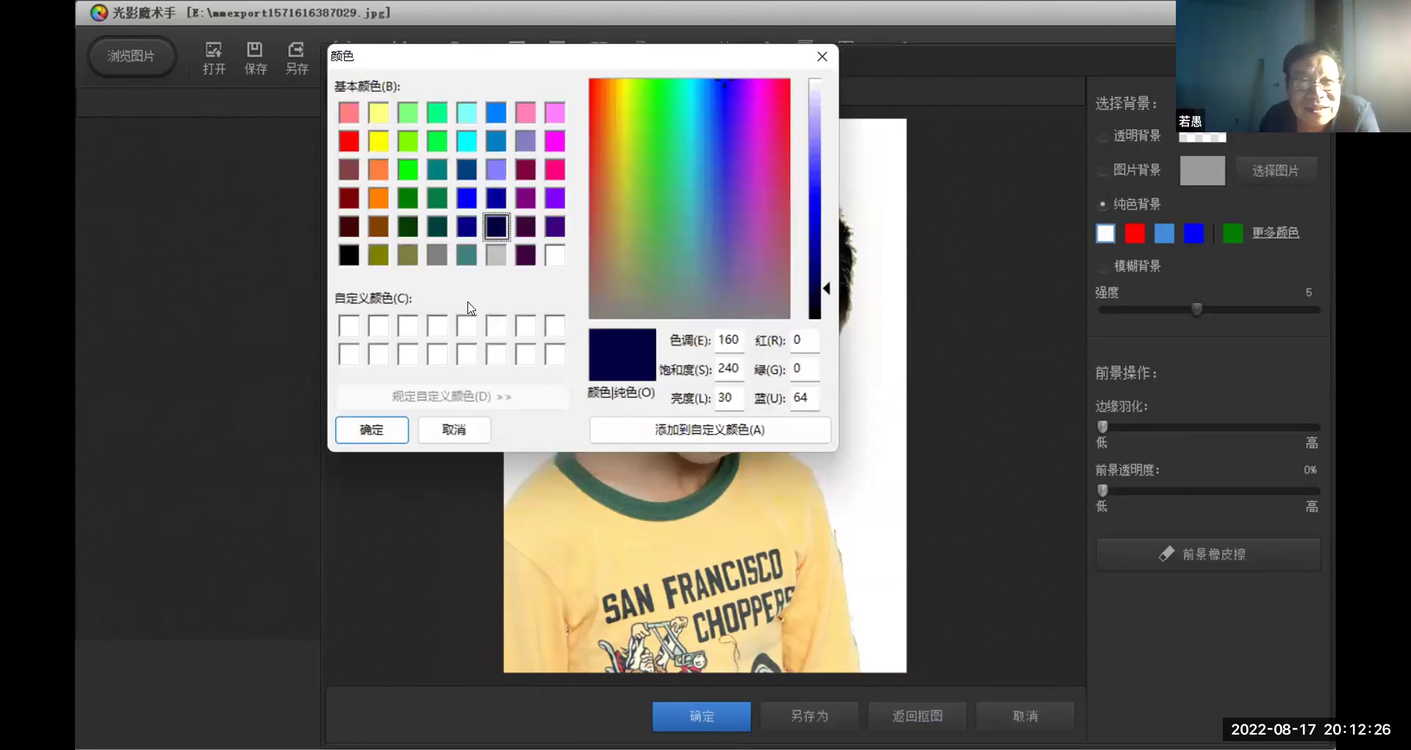
pyautogui.click(403, 255)
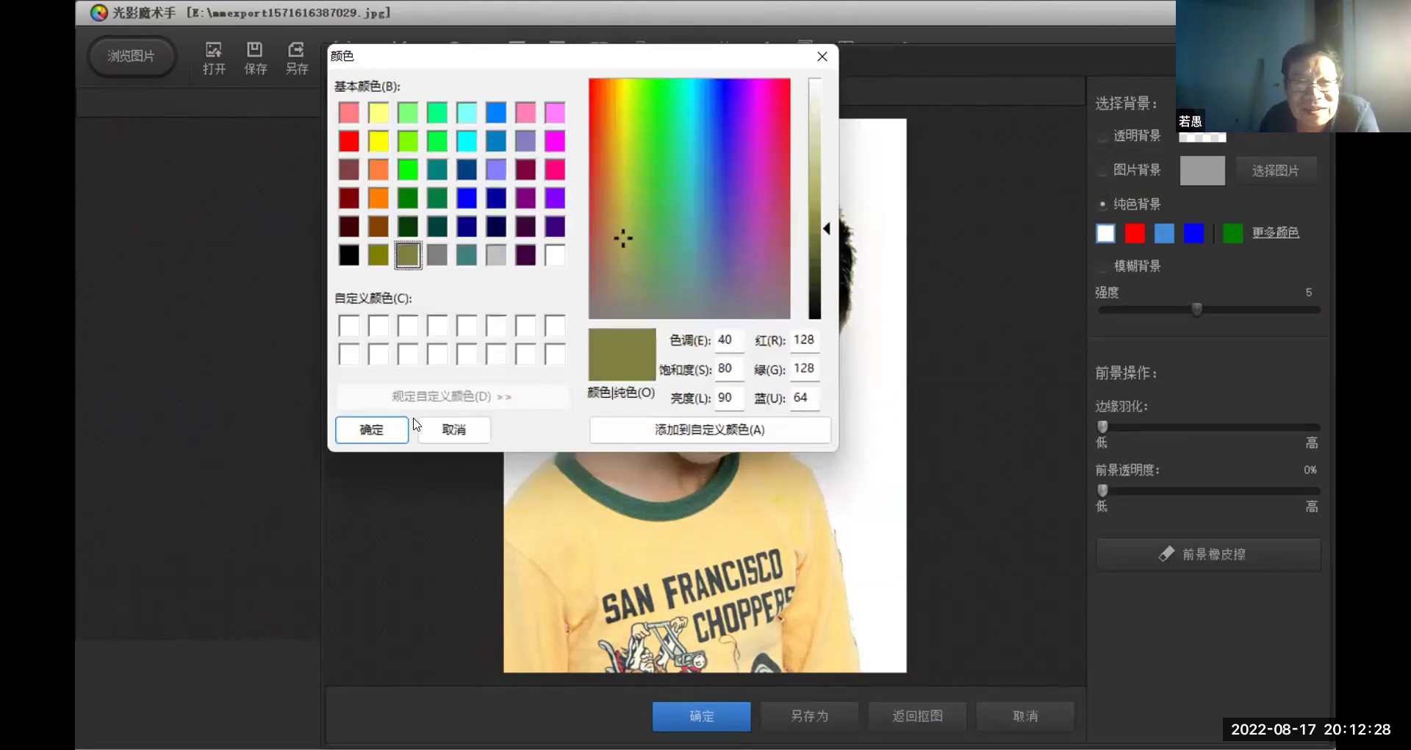
pyautogui.click(386, 431)
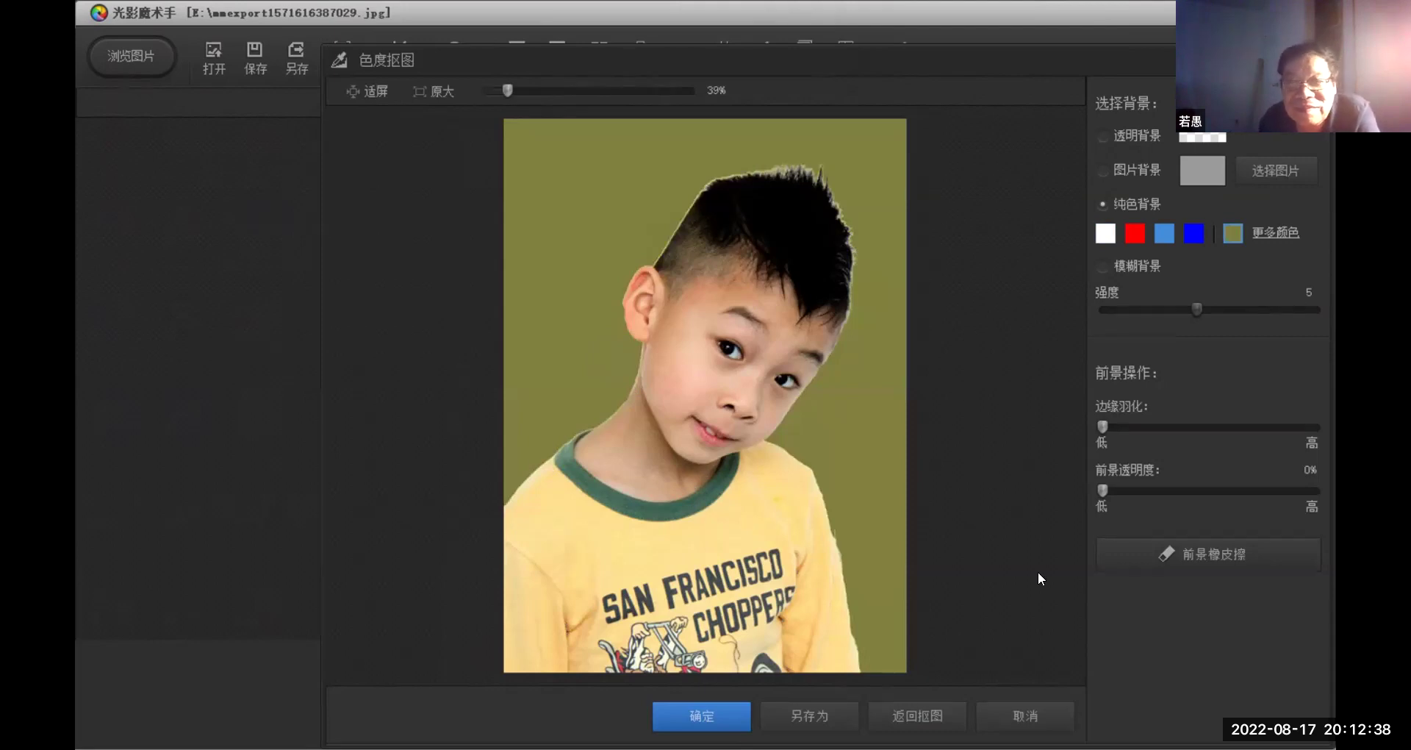
pyautogui.press('Return')
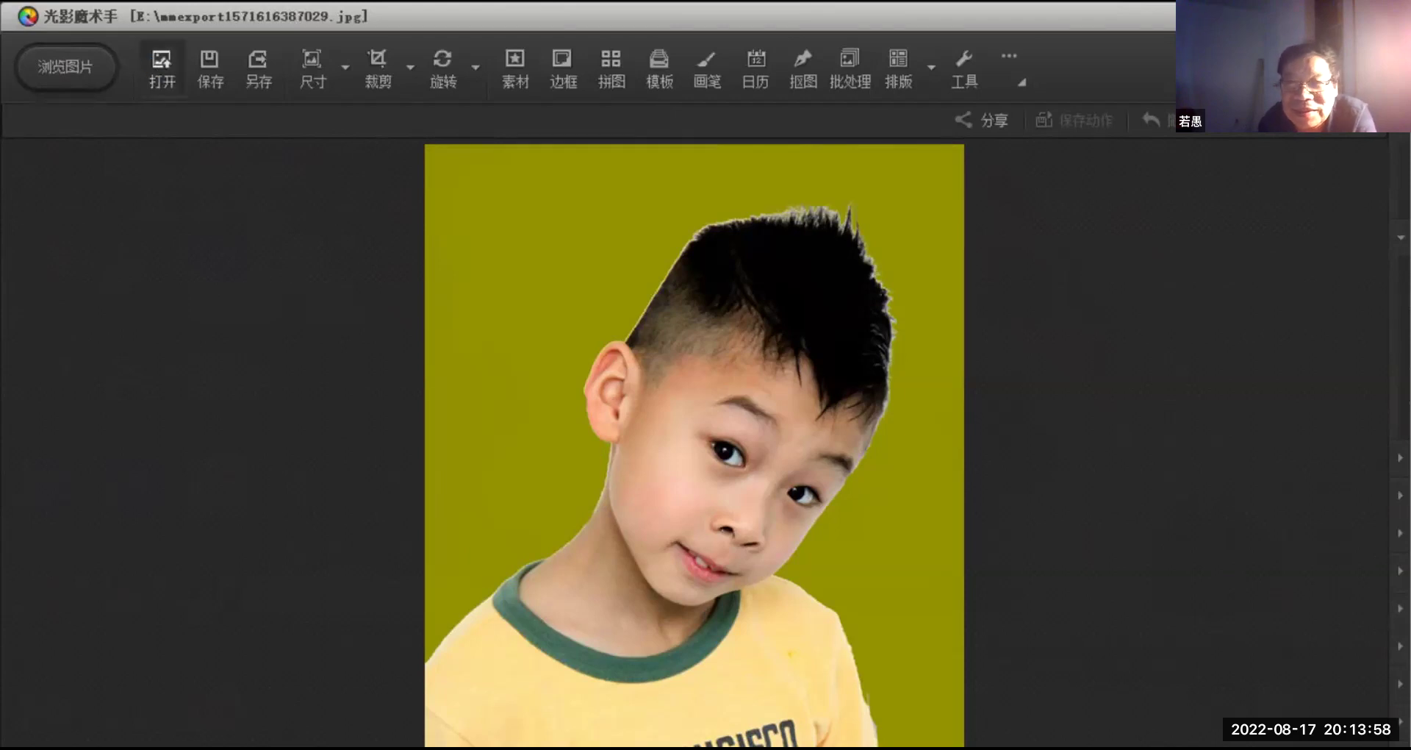
# Open the red banner picture IMG_8851_副本_副本 from the E: drive
pyautogui.hotkey('ctrl', 'o')
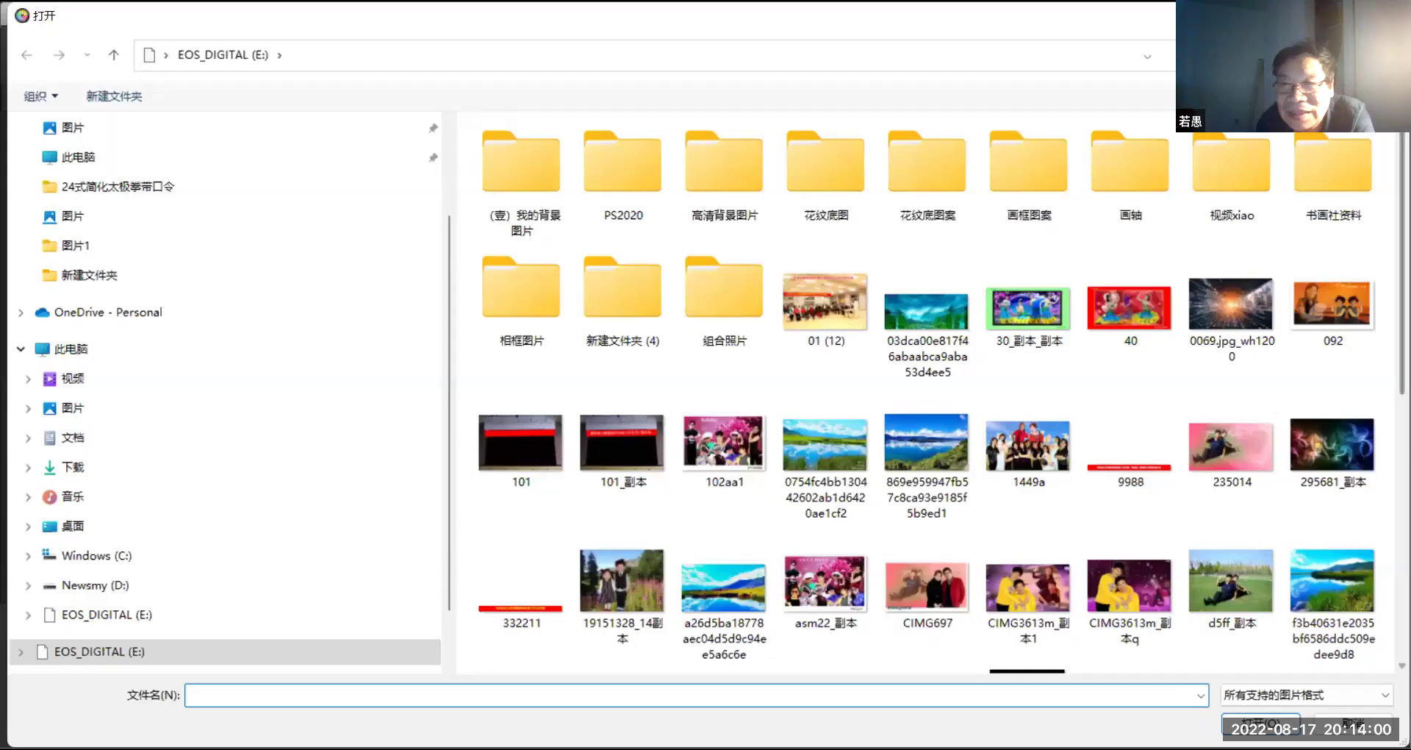
pyautogui.scroll(-3, 1216, 188)
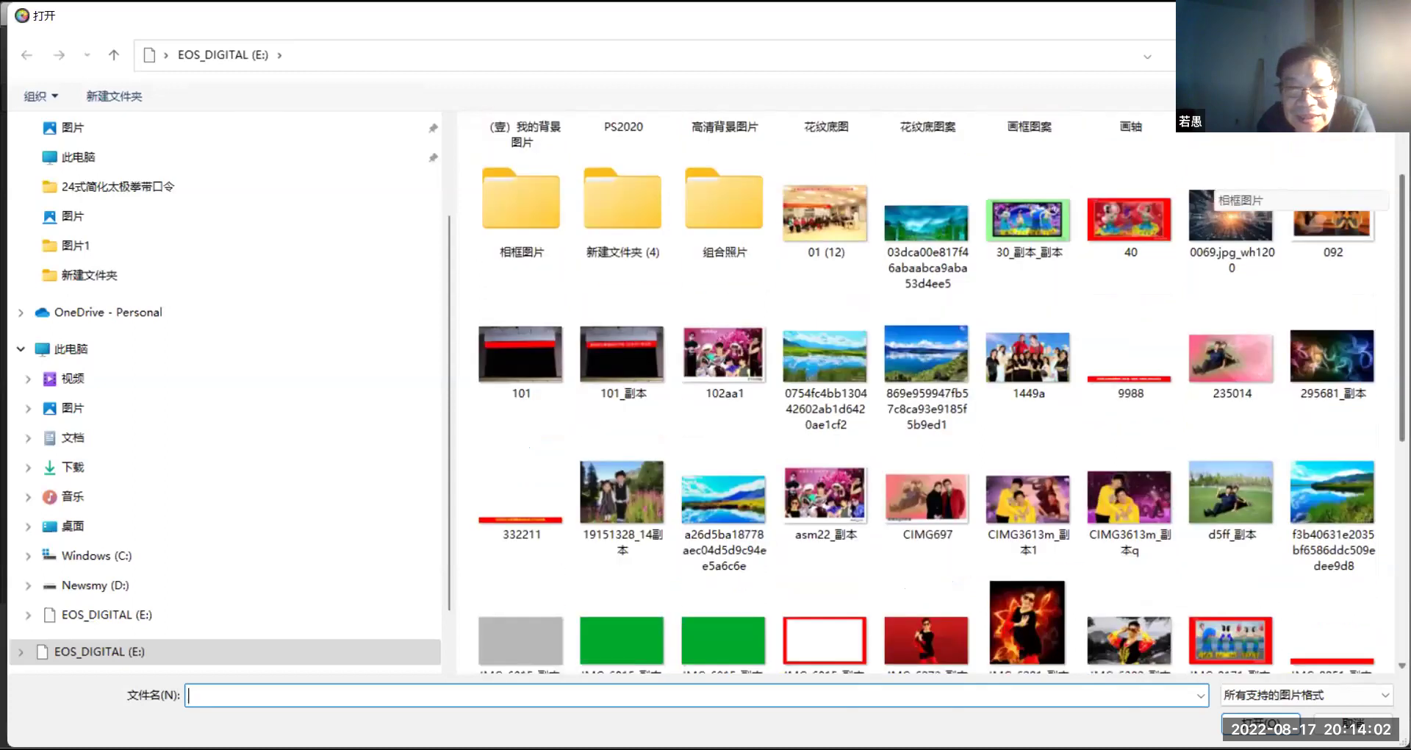
pyautogui.scroll(-1, 1217, 188)
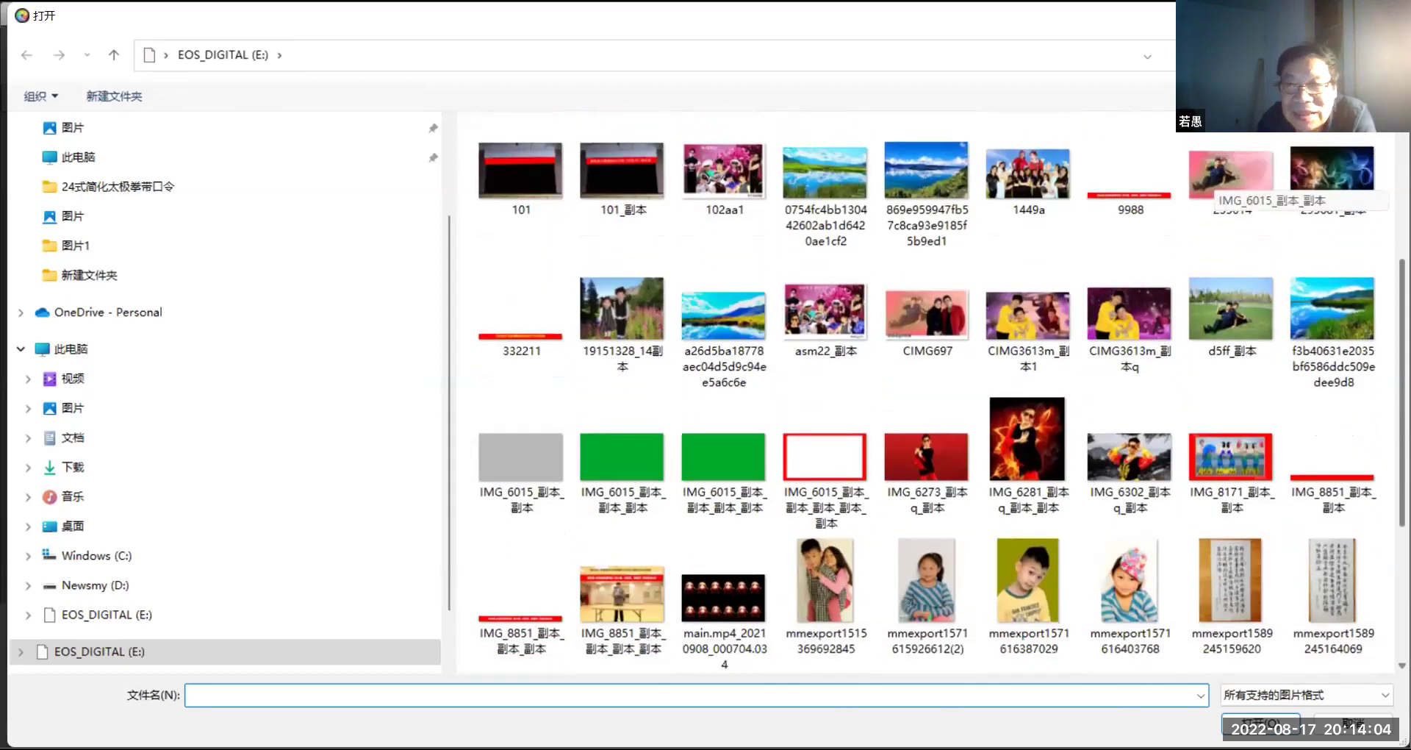
pyautogui.scroll(-1, 1216, 187)
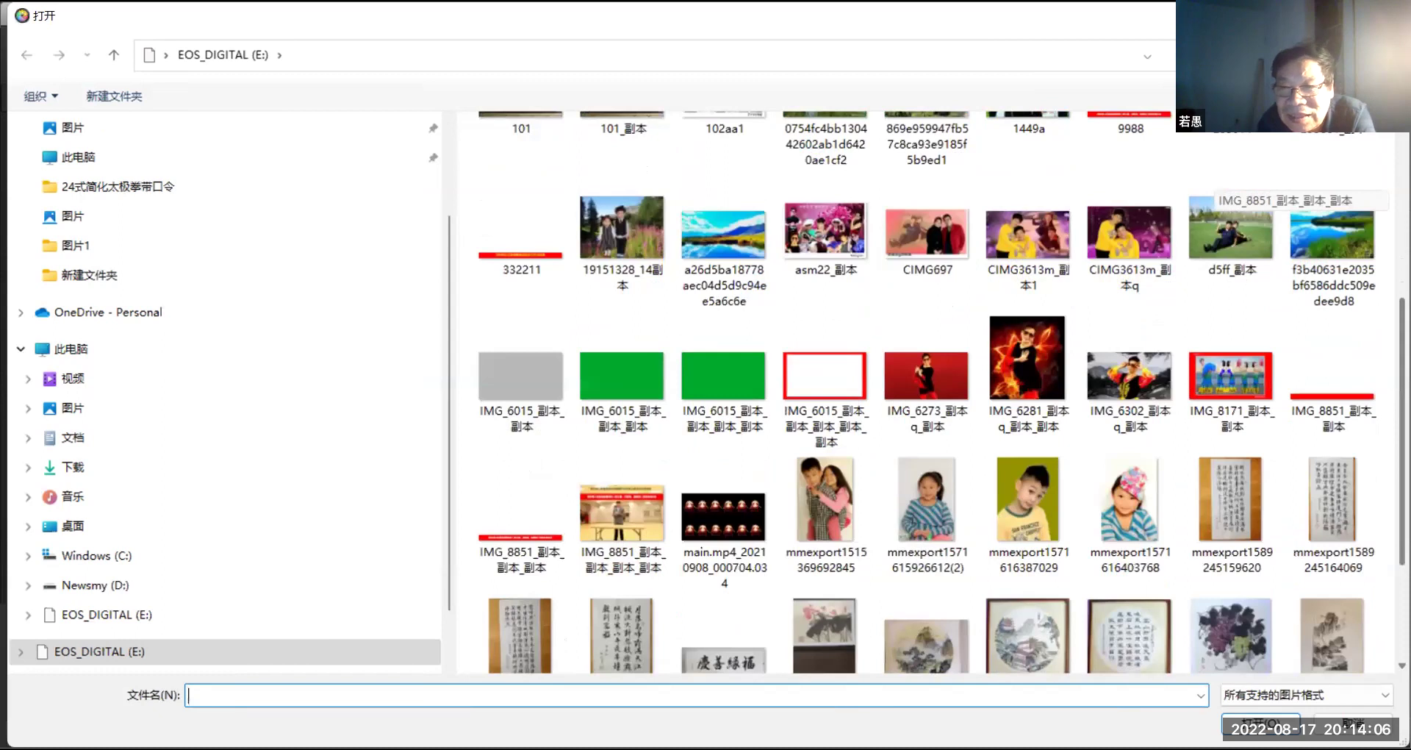
pyautogui.click(1333, 371)
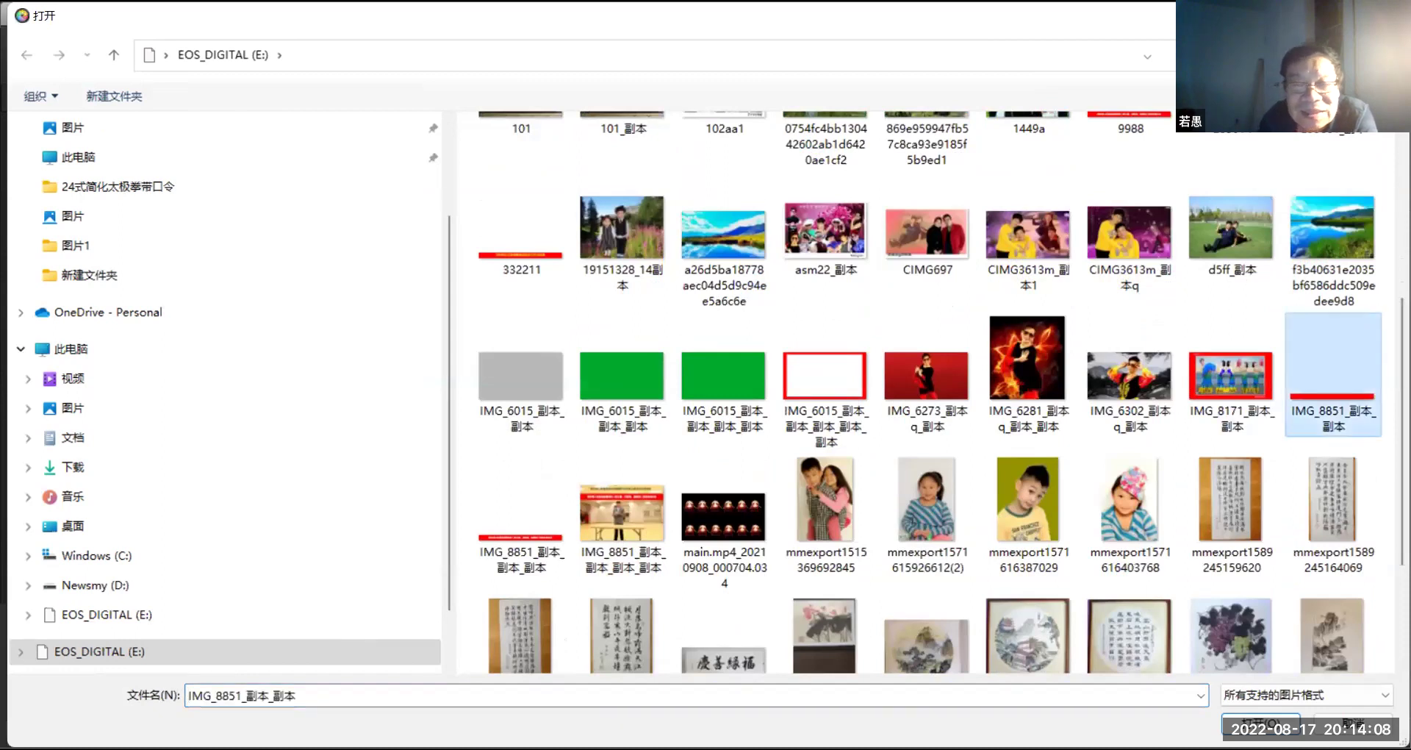
pyautogui.click(1223, 725)
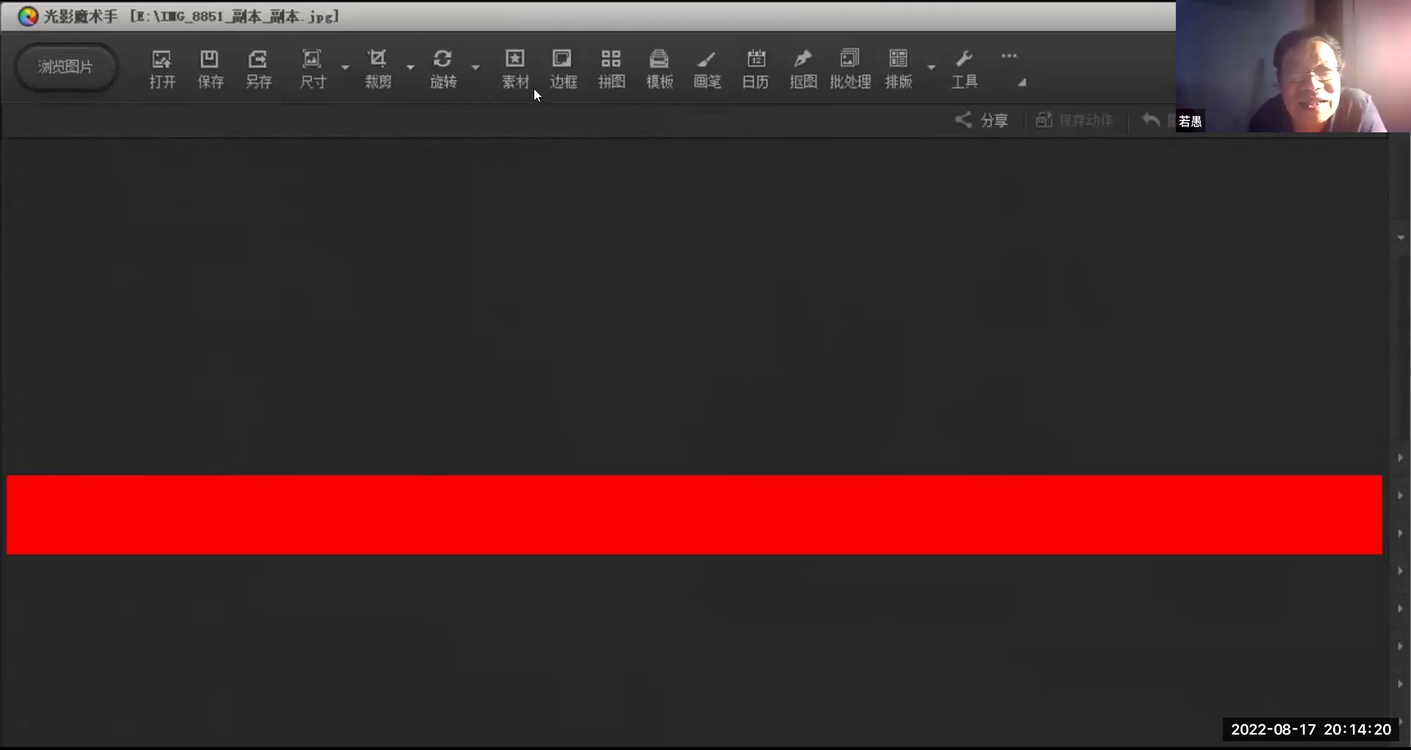
pyautogui.moveTo(557, 59)
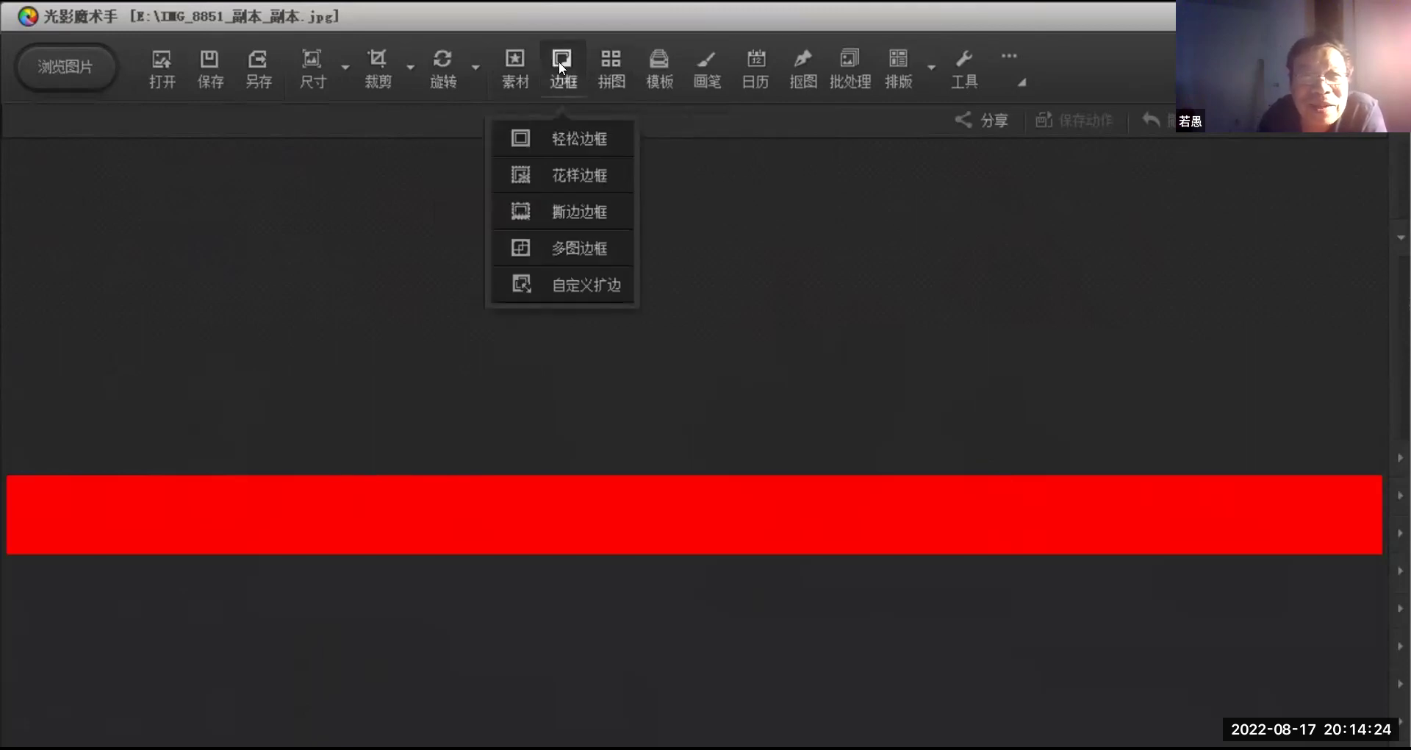
pyautogui.click(558, 61)
pyautogui.click(560, 60)
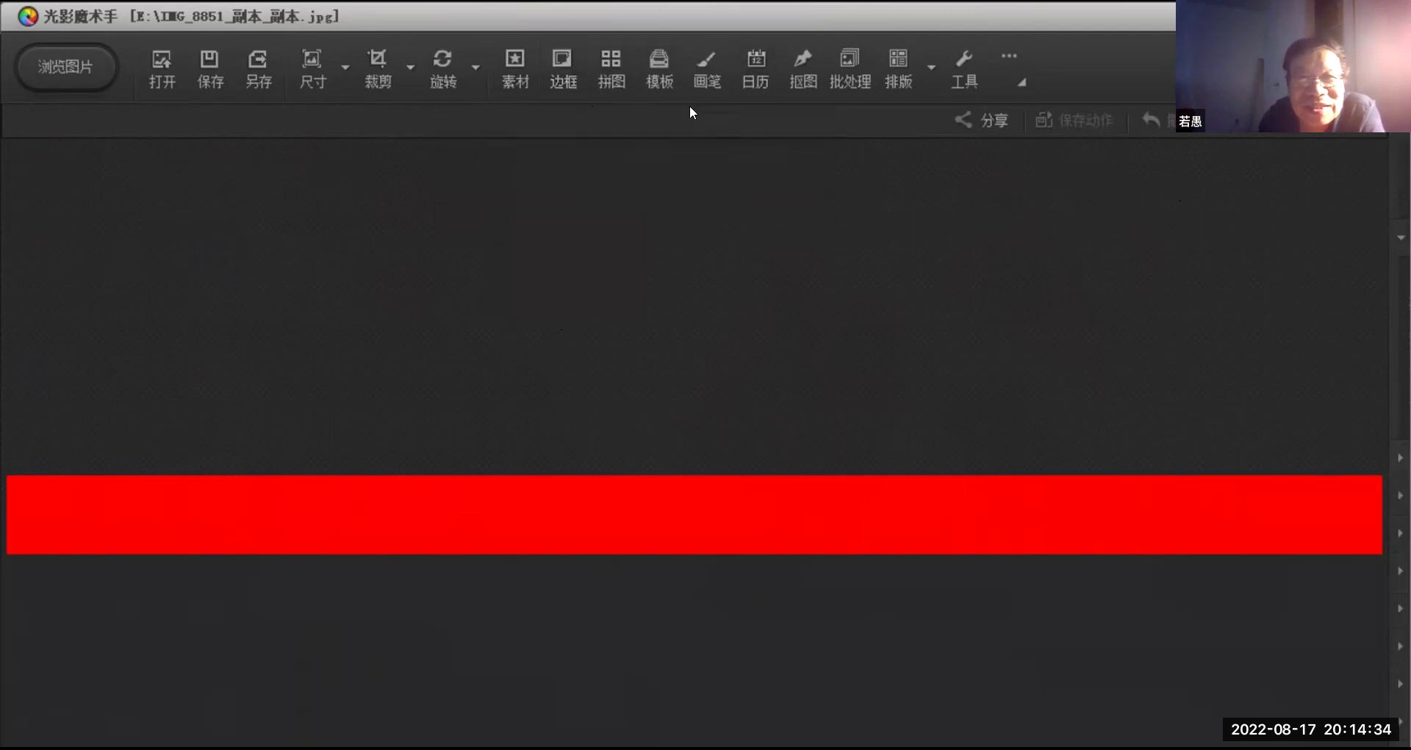
pyautogui.moveTo(562, 79)
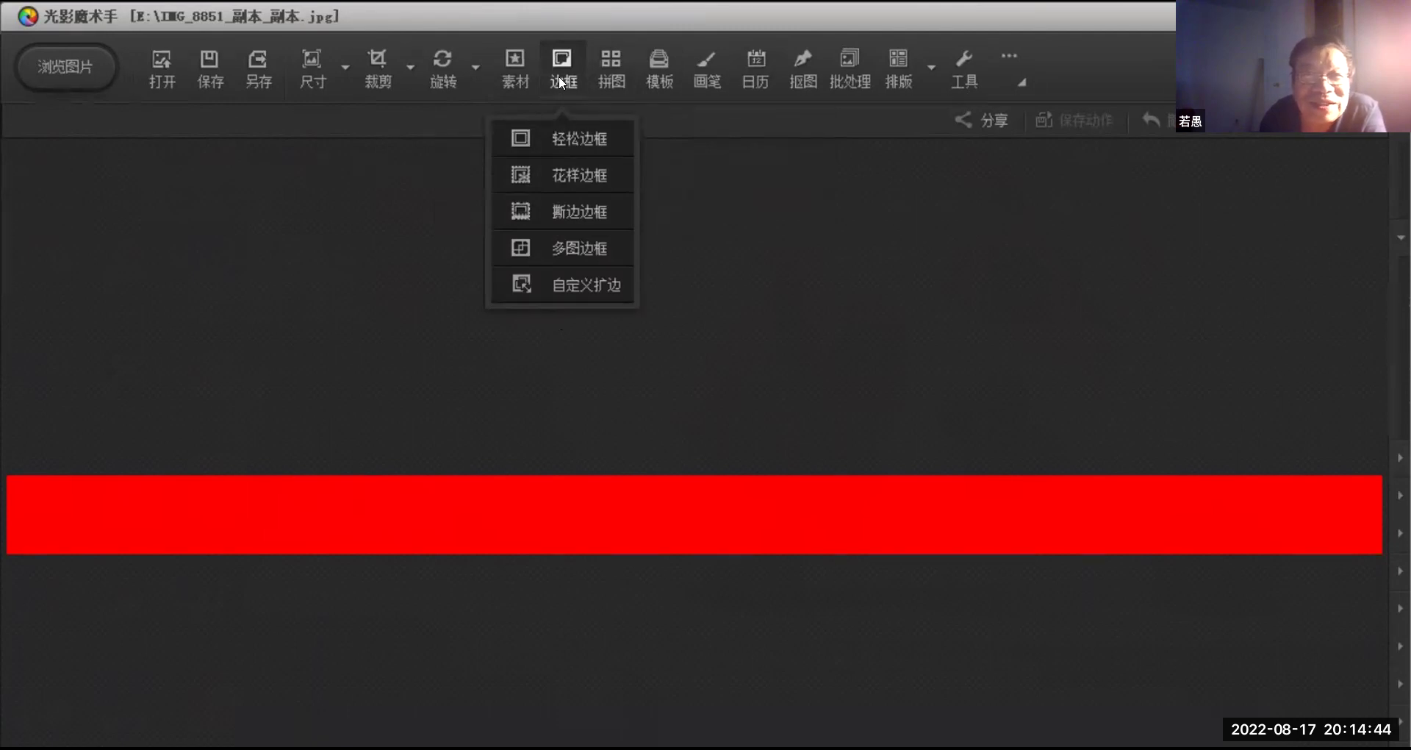
pyautogui.click(561, 83)
pyautogui.click(561, 82)
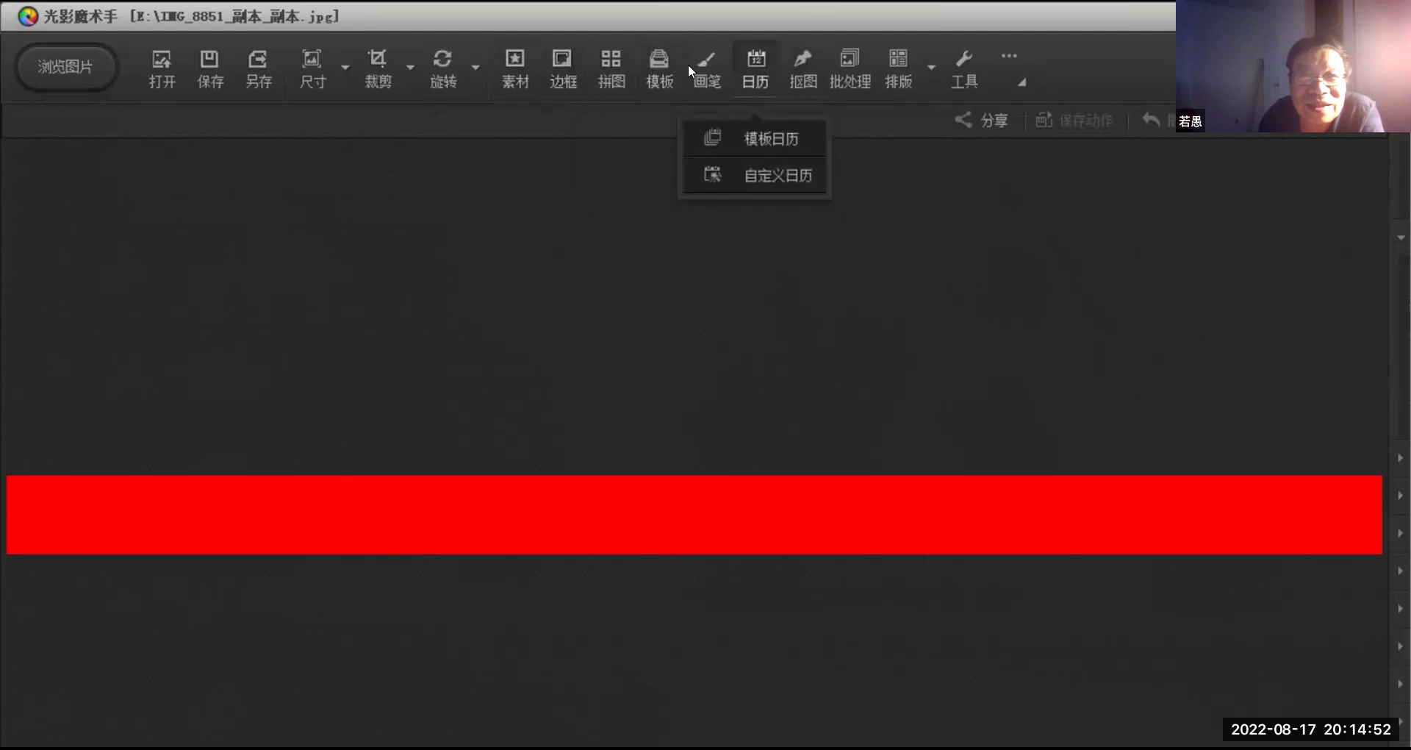
pyautogui.moveTo(591, 76)
pyautogui.moveTo(803, 64)
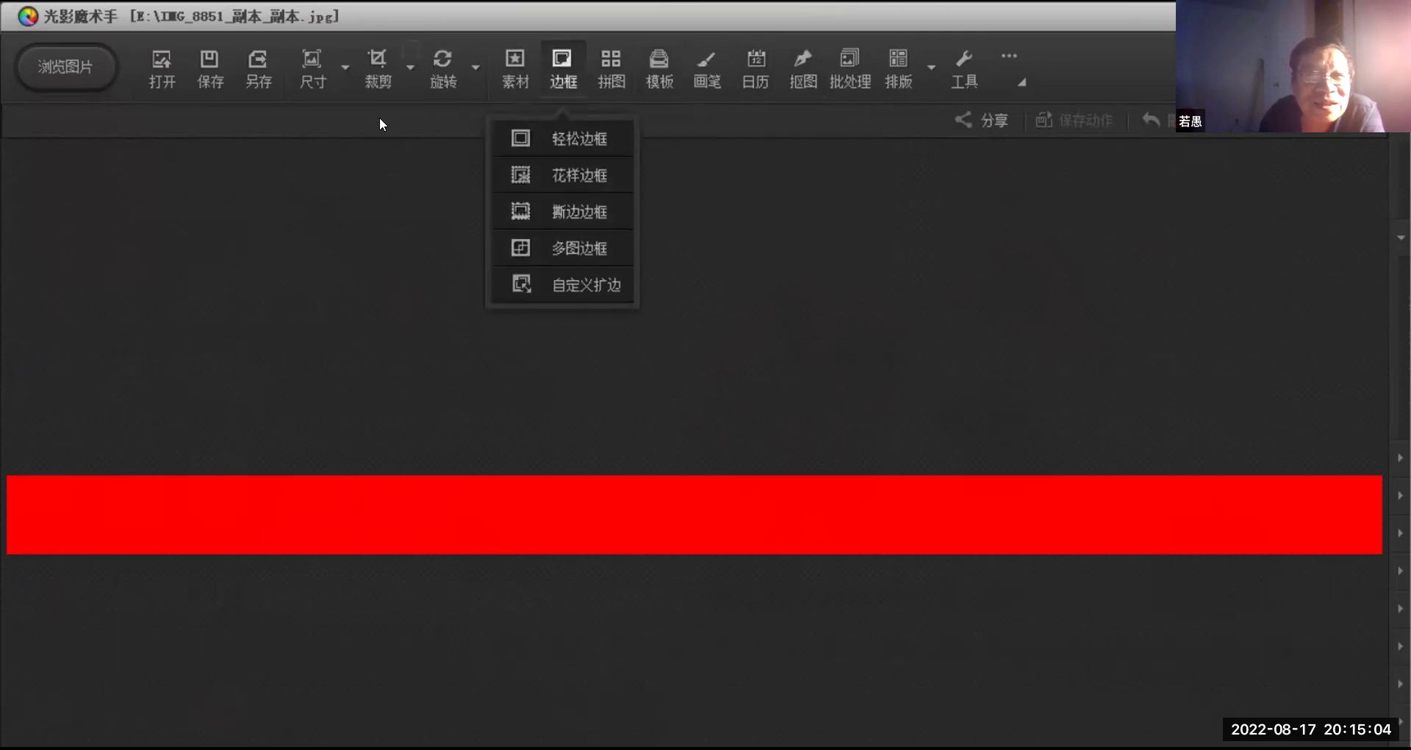
# Bring up the file selection on the E: drive to choose another picture to open
pyautogui.click(164, 68)
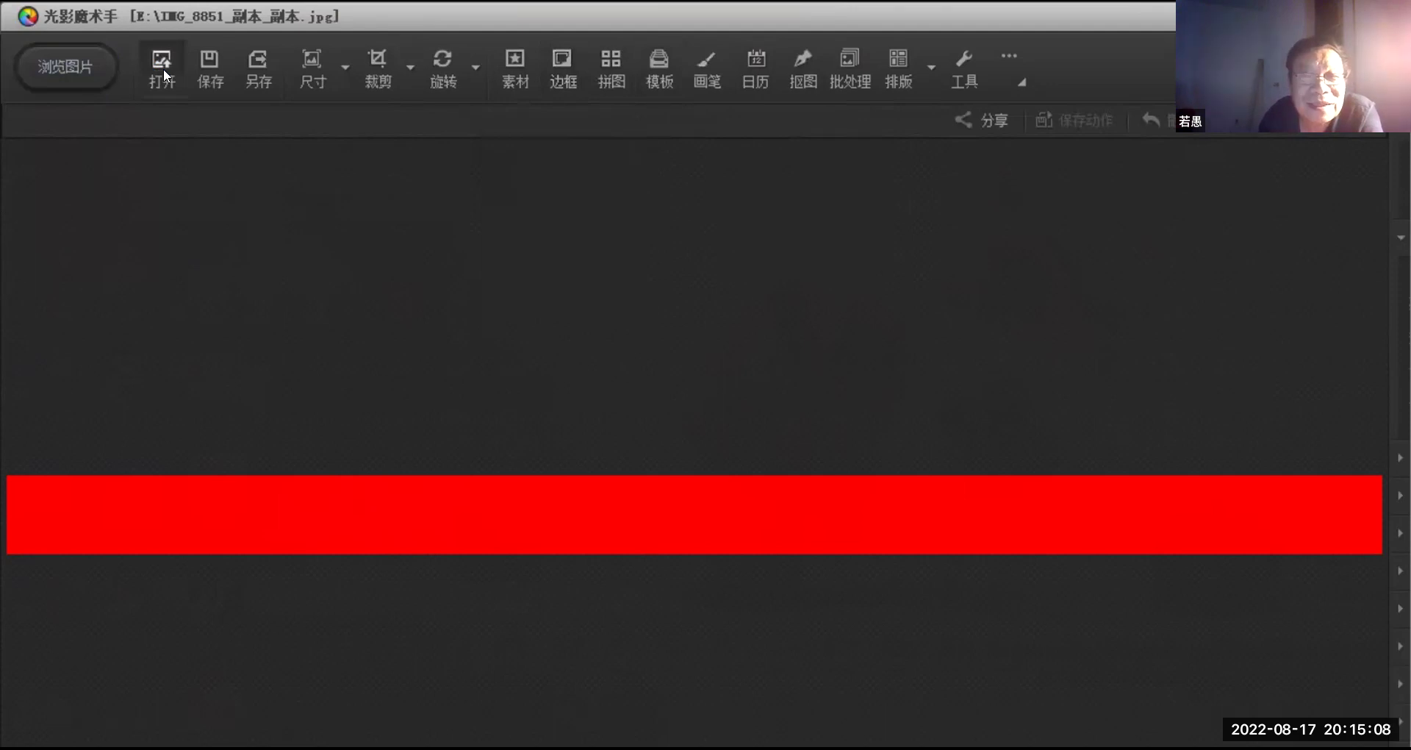
pyautogui.click(164, 68)
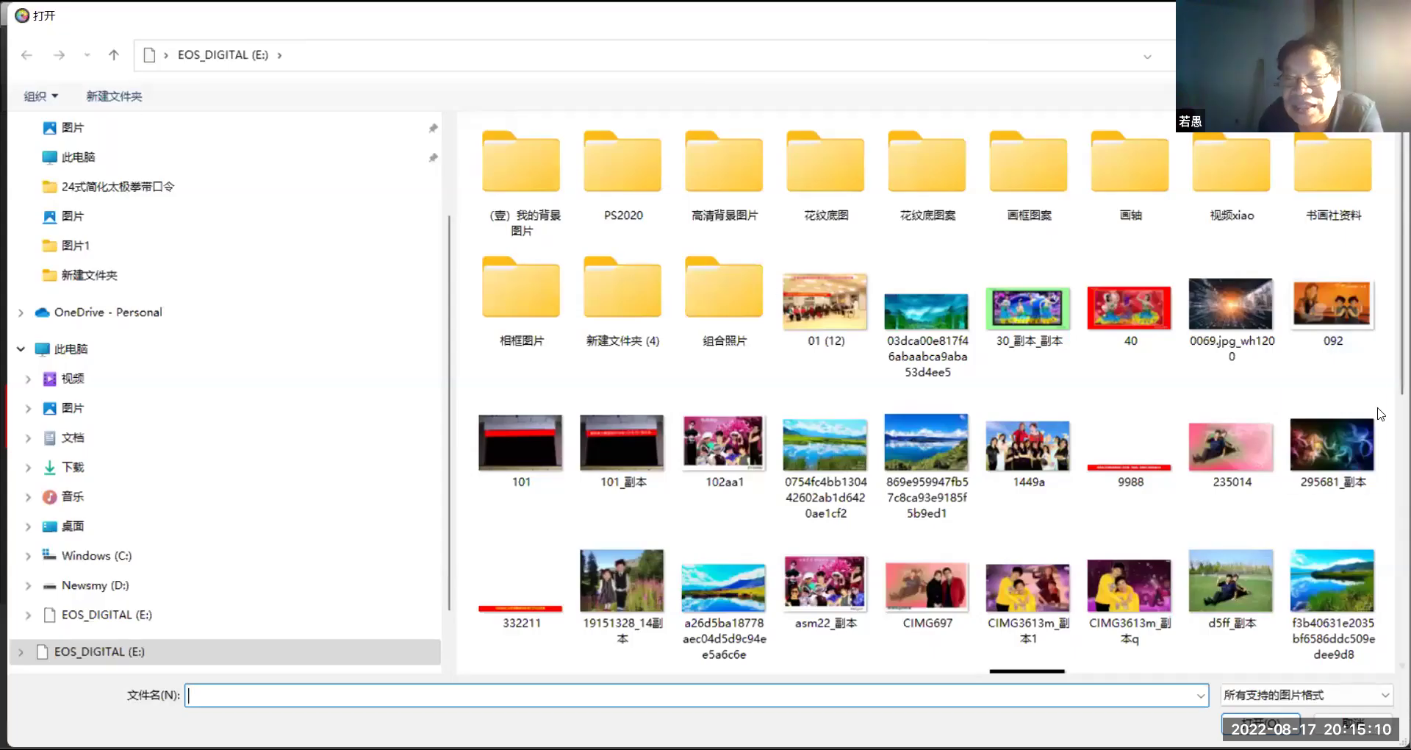